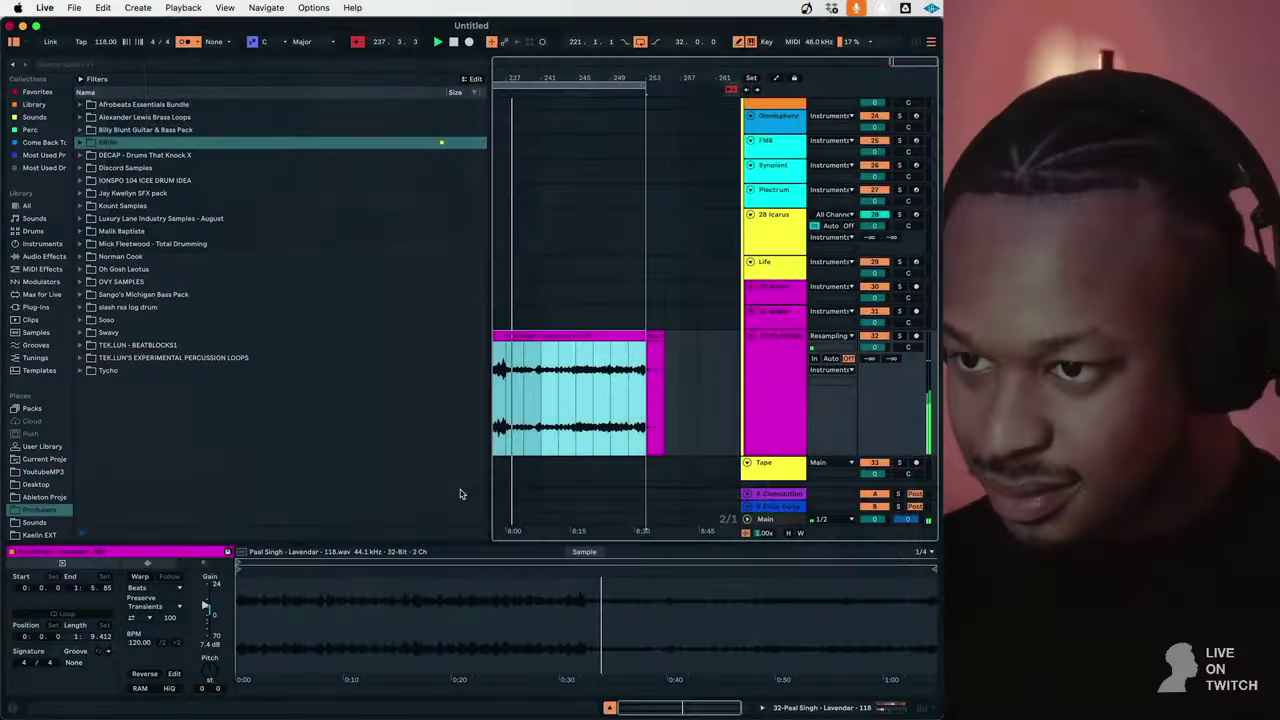
Loop the first 16 bars of the Lavendar sample clip, from bar 221 to bar 237, and restart playback.
scroll(585, 425, left, 3)
scroll(585, 426, right, 1)
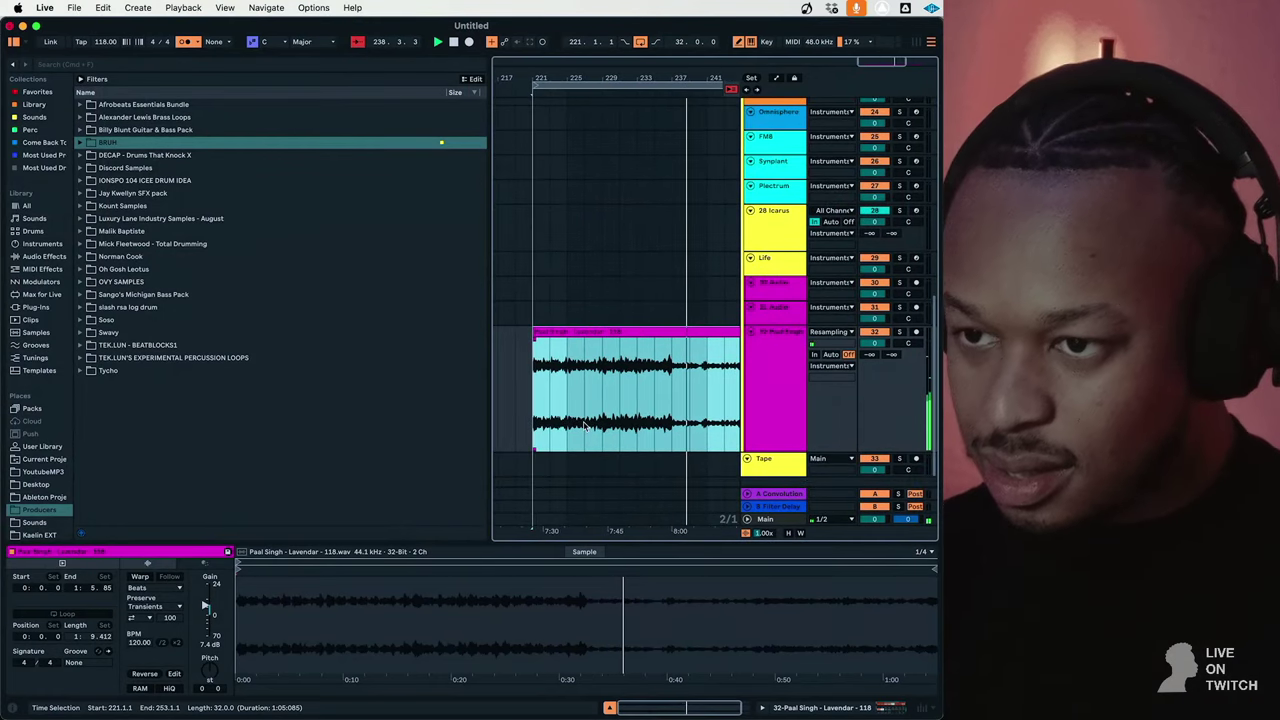
scroll(640, 410, down, 1)
drag(673, 391, 530, 397)
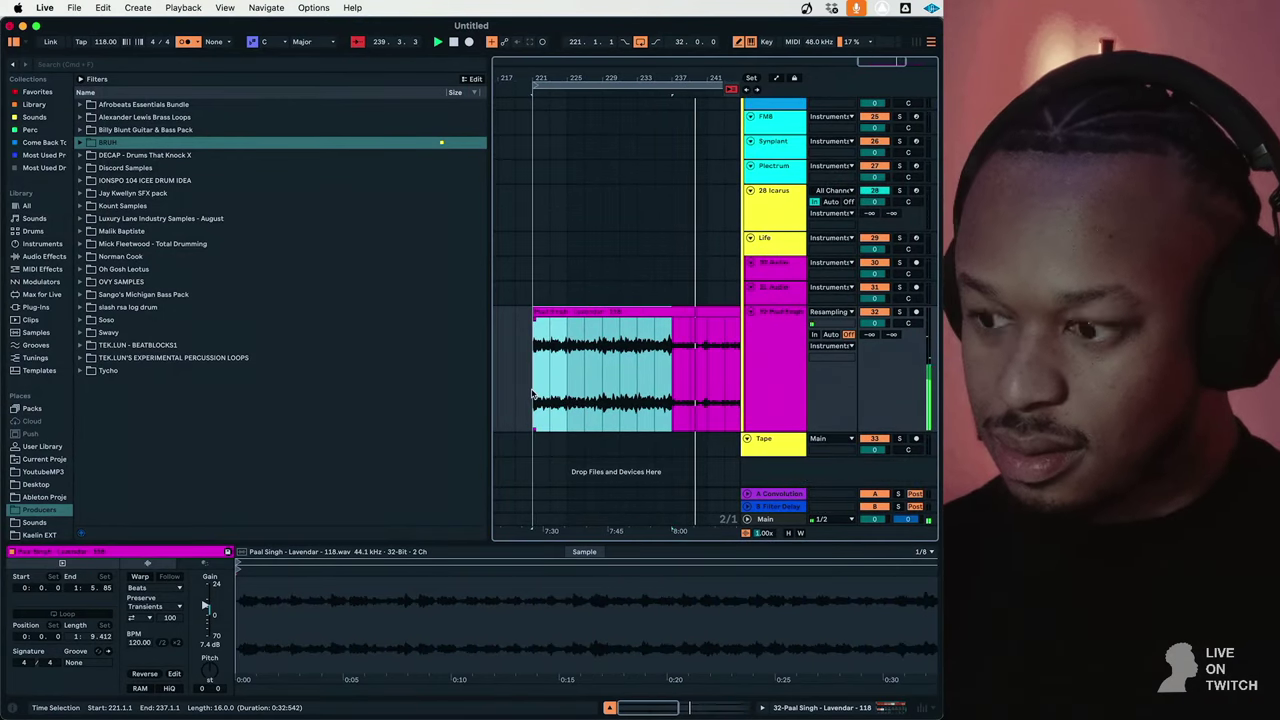
right_click(551, 390)
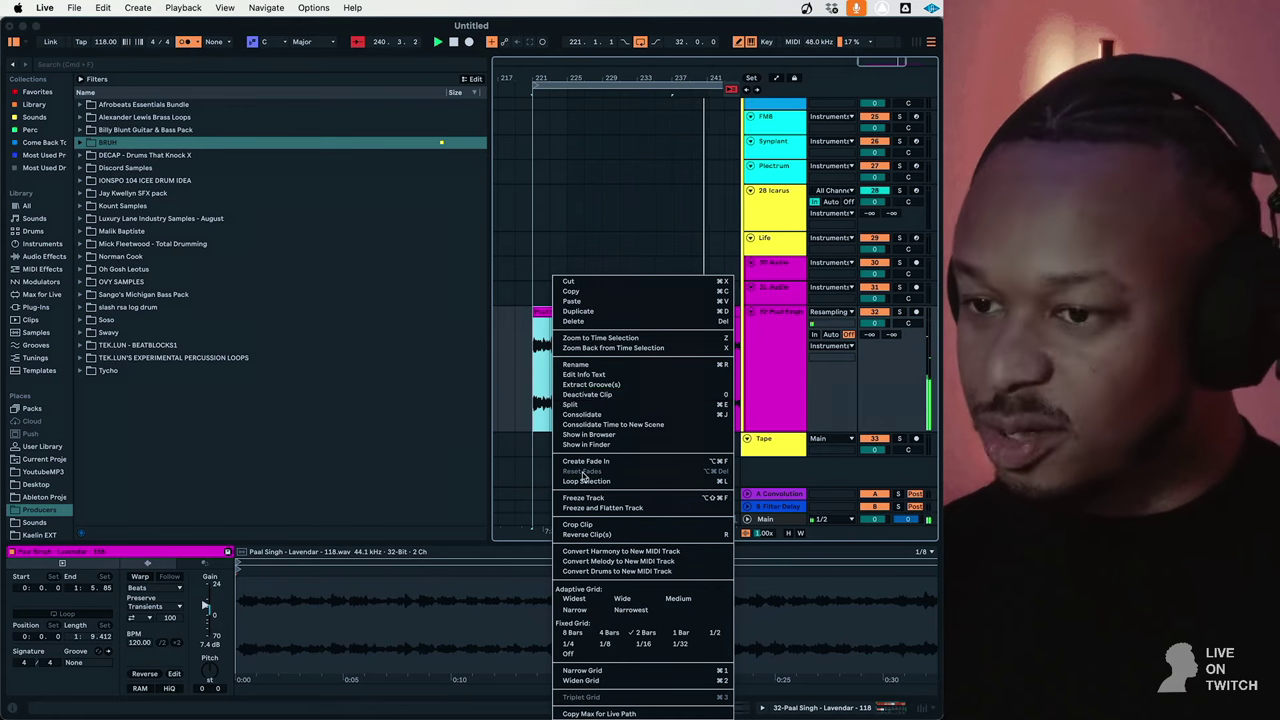
click(586, 481)
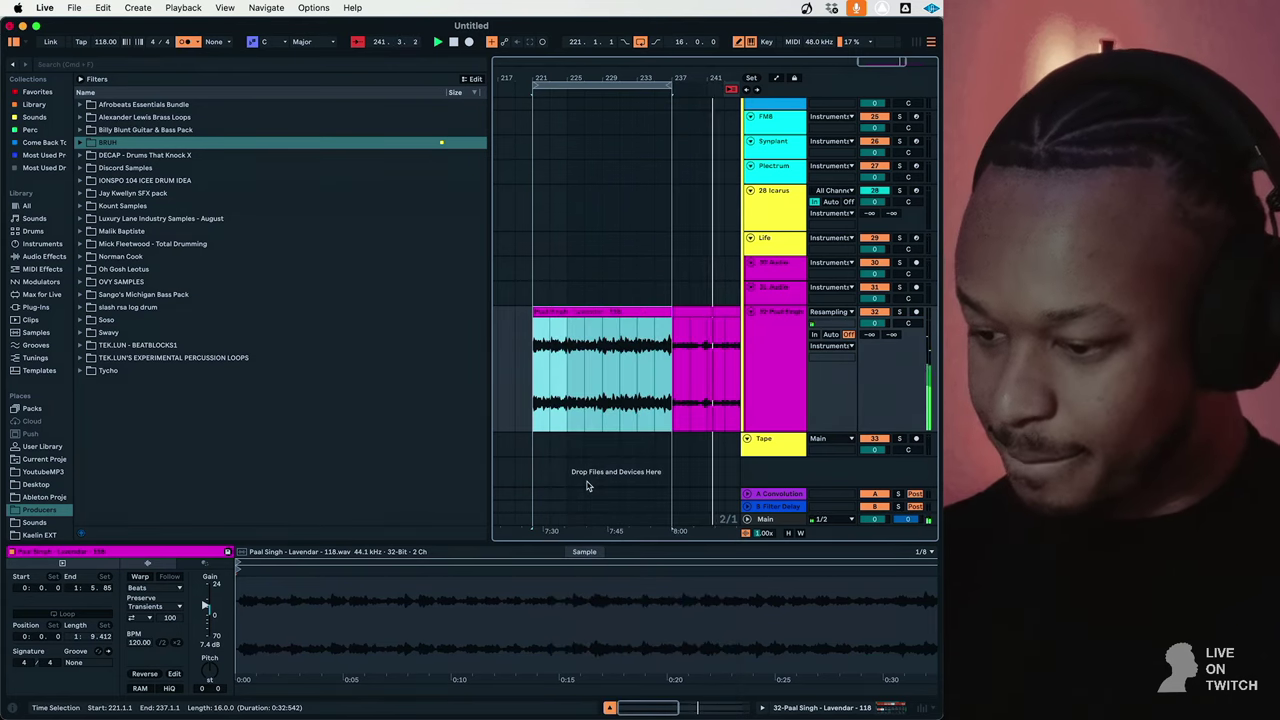
key(space)
key(space)
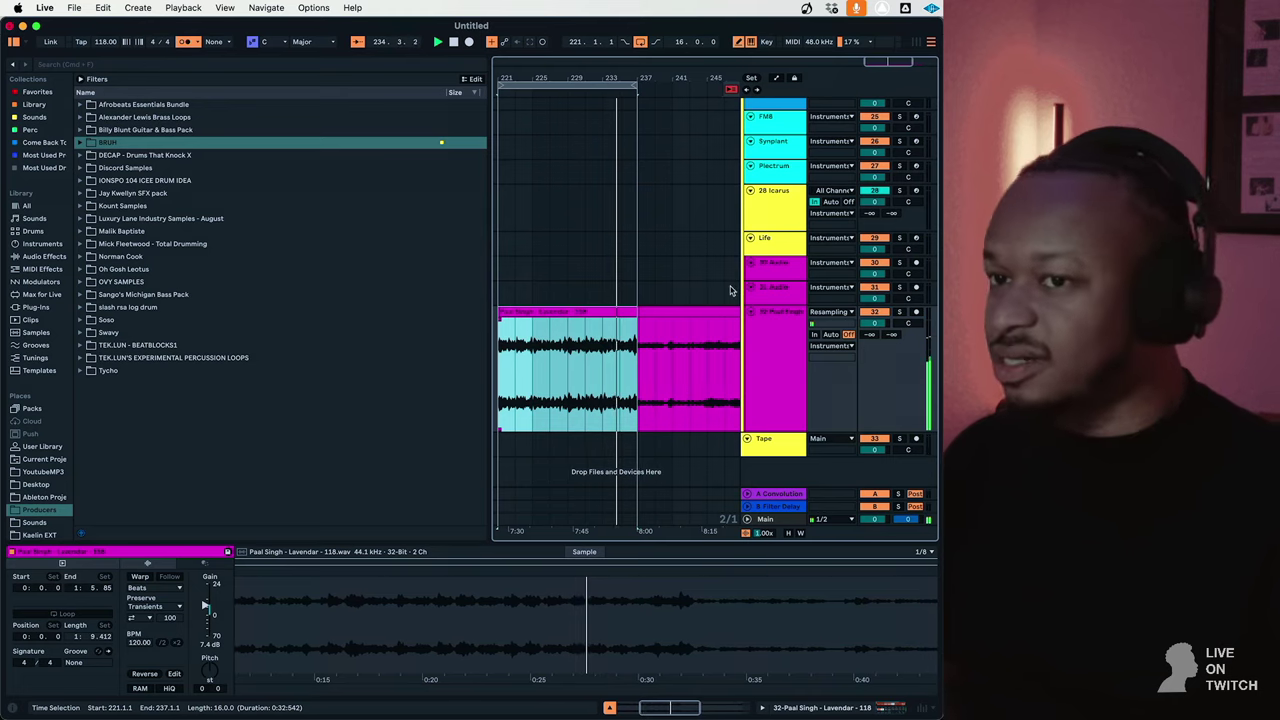
Arm the Icarus track for recording and unfold the Drums group to show its individual tracks.
click(914, 191)
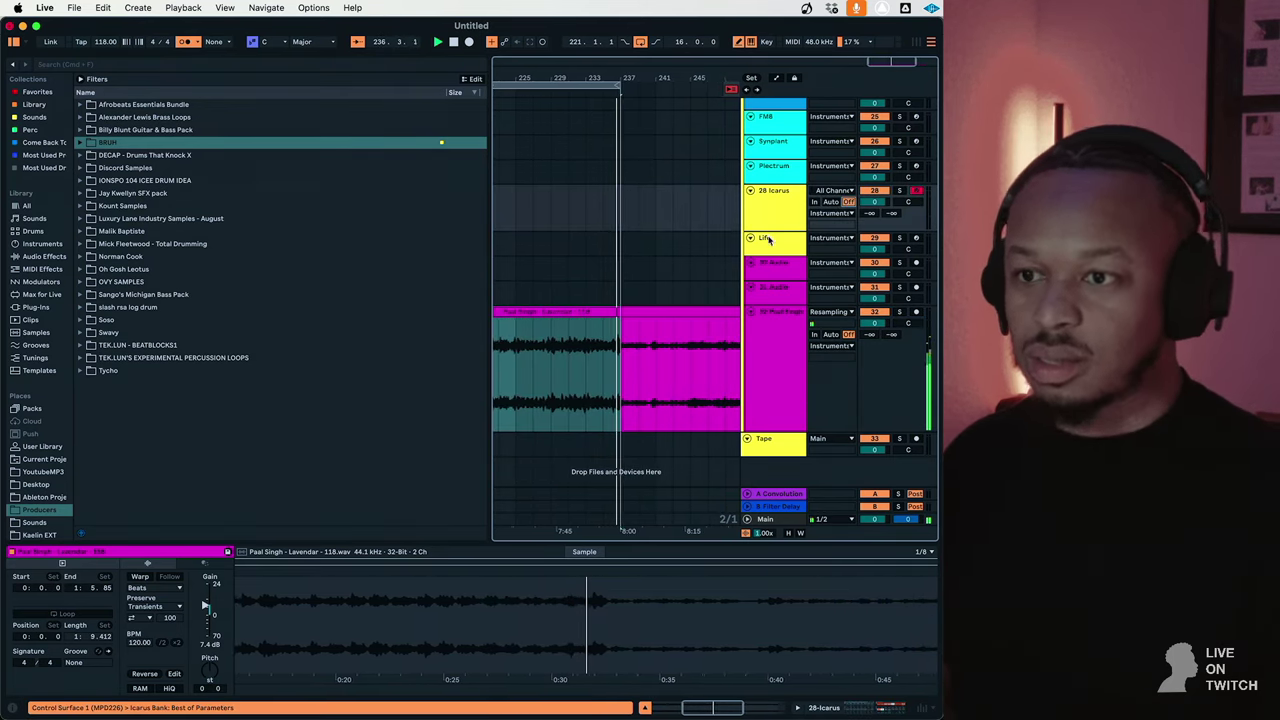
scroll(686, 237, up, 10)
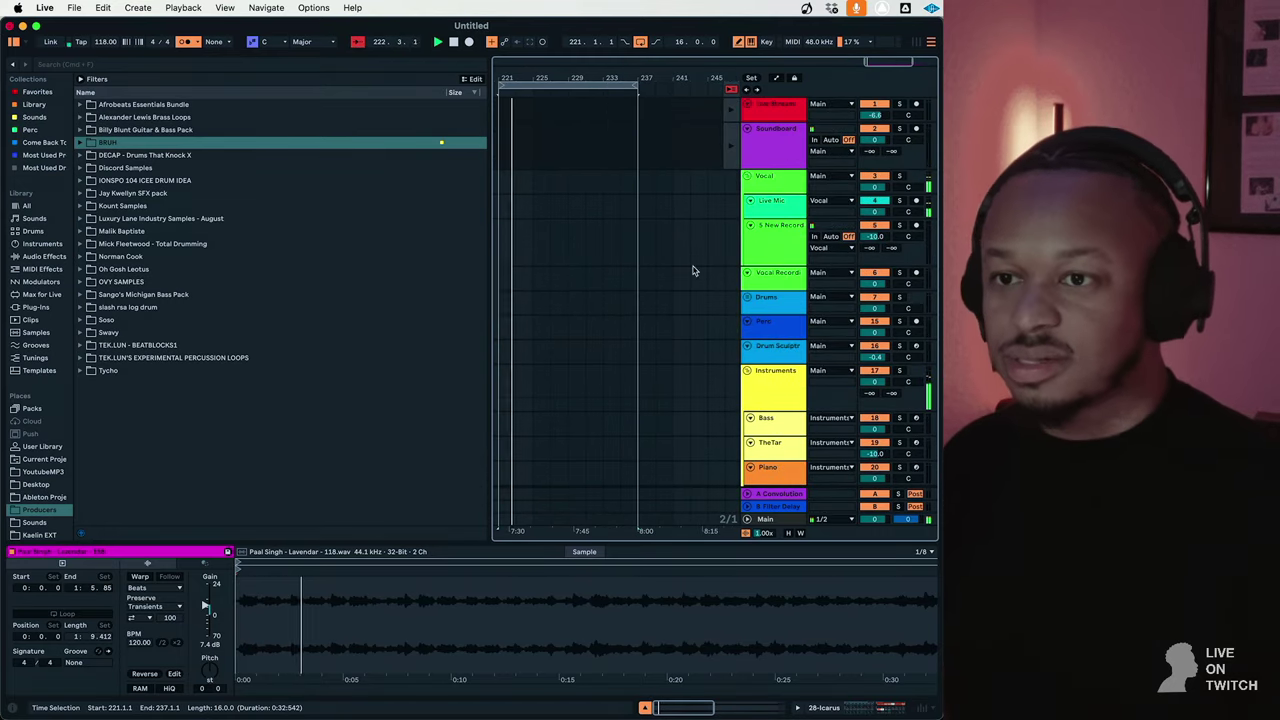
click(750, 298)
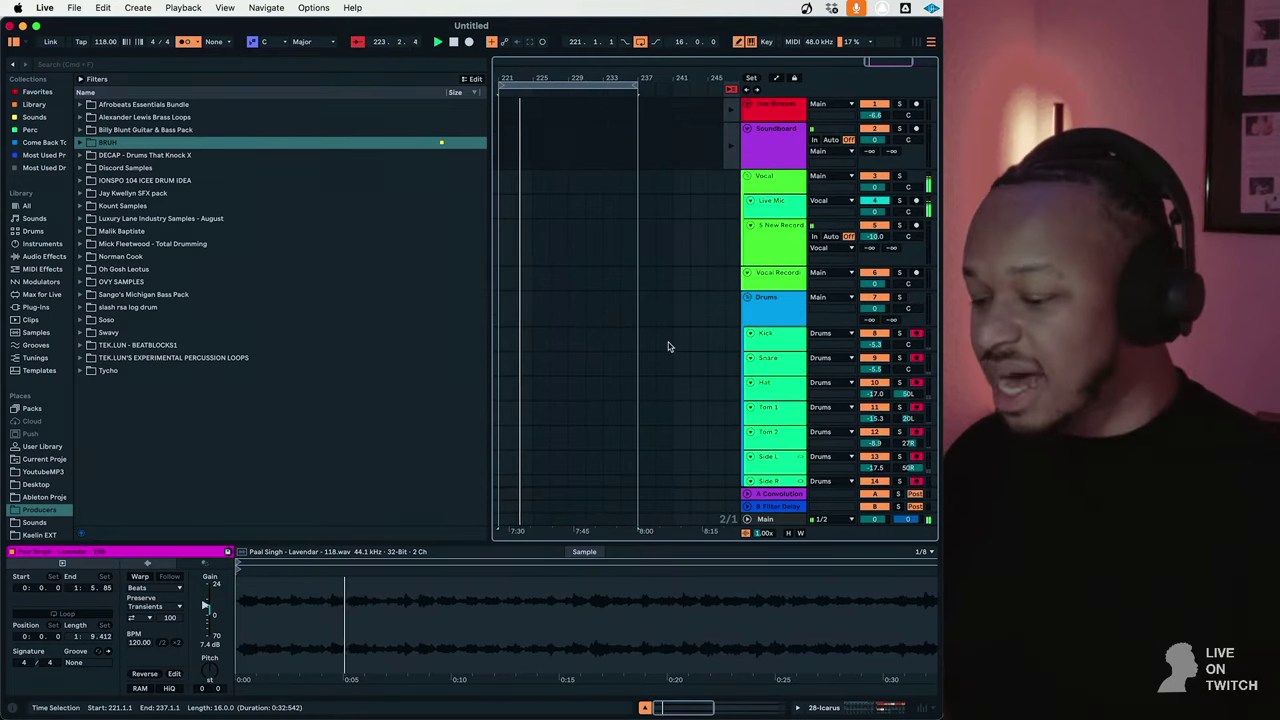
scroll(669, 347, down, 10)
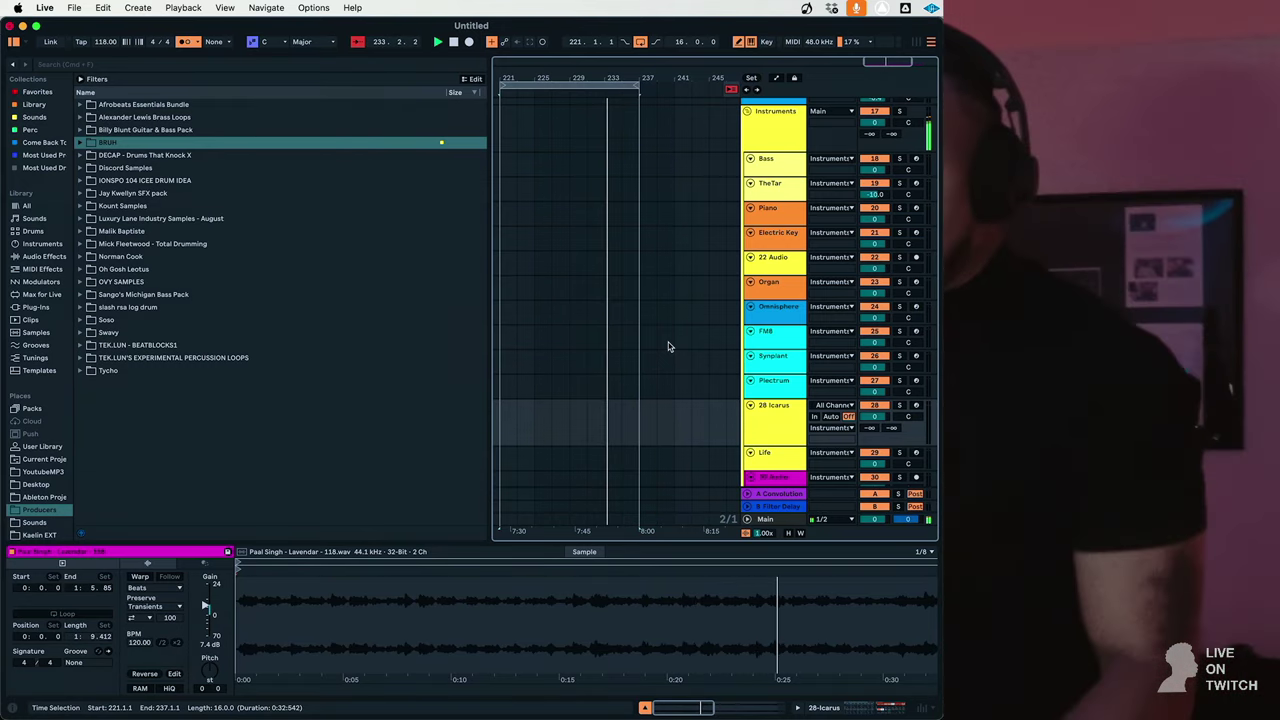
Set the In/Out Sample Rate to 44100 in the audio preferences.
click(44, 7)
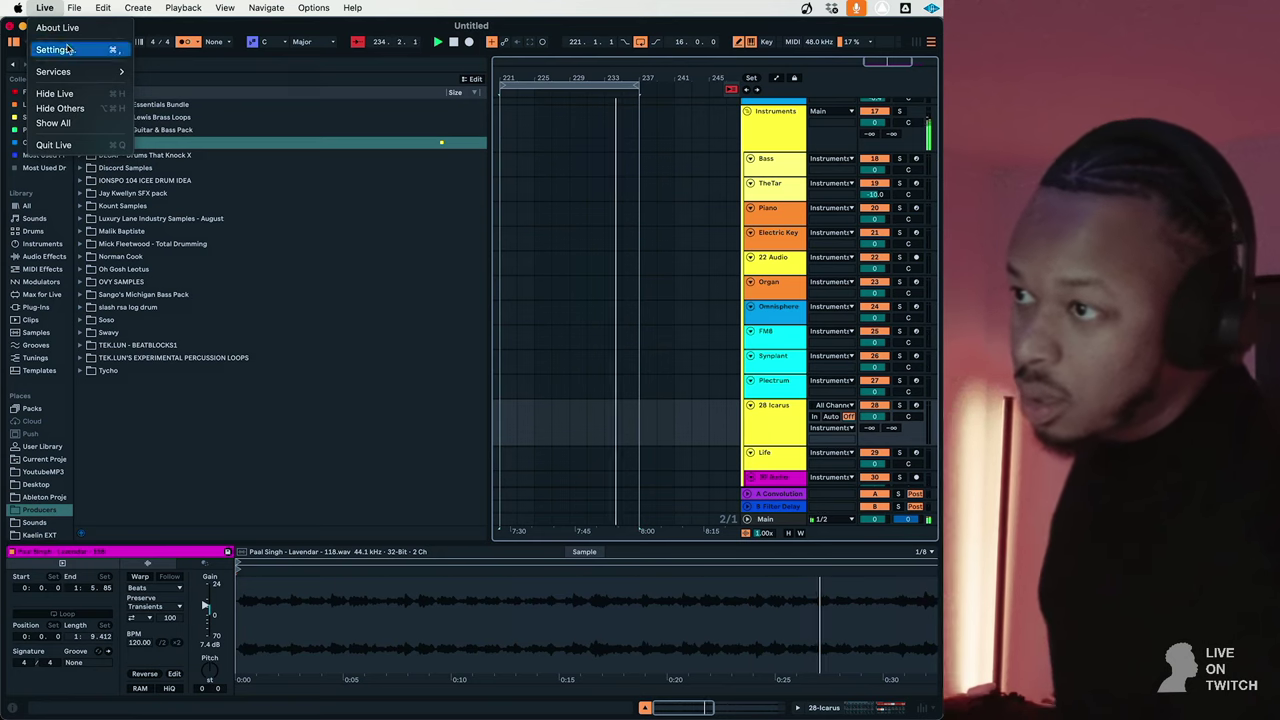
click(60, 48)
click(352, 231)
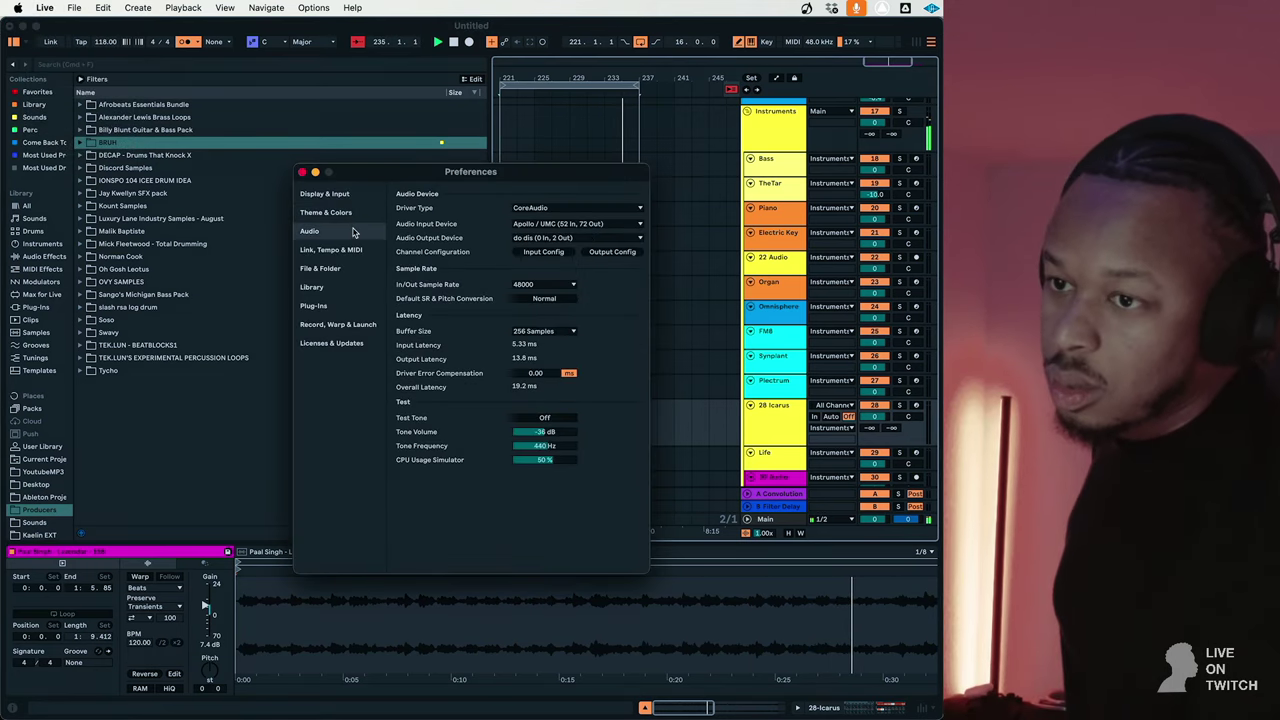
click(545, 331)
click(528, 314)
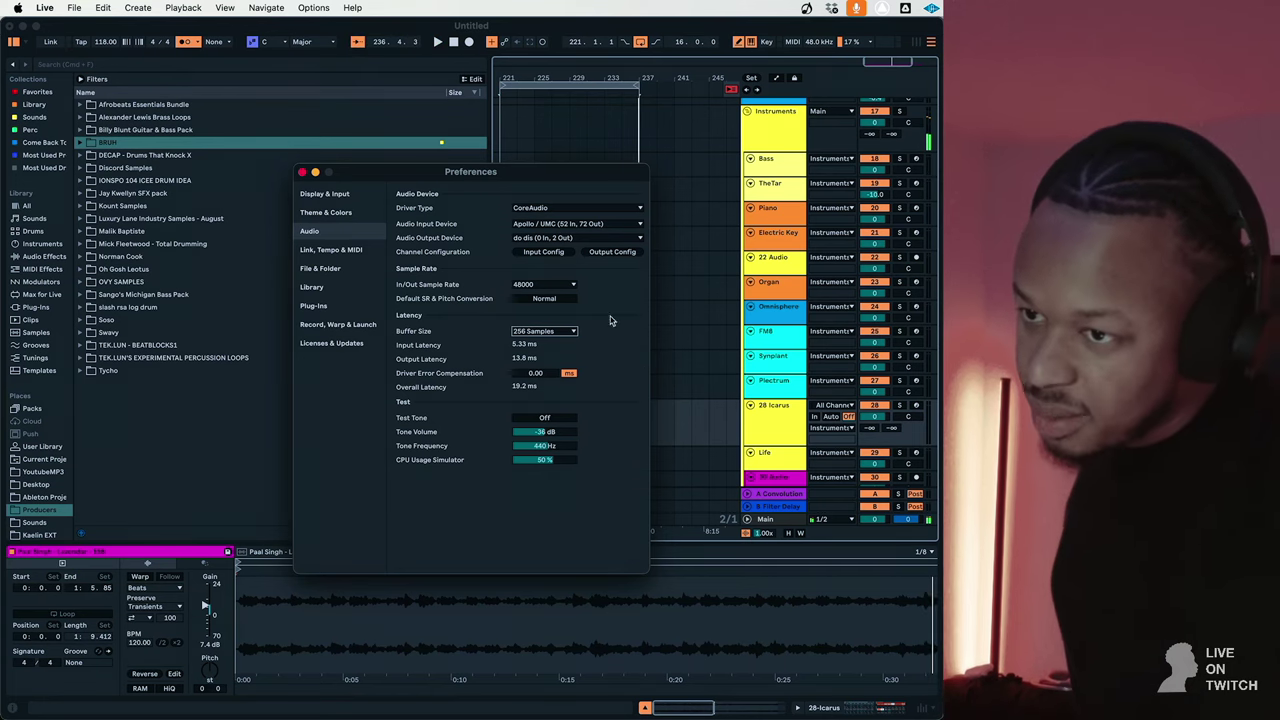
click(550, 288)
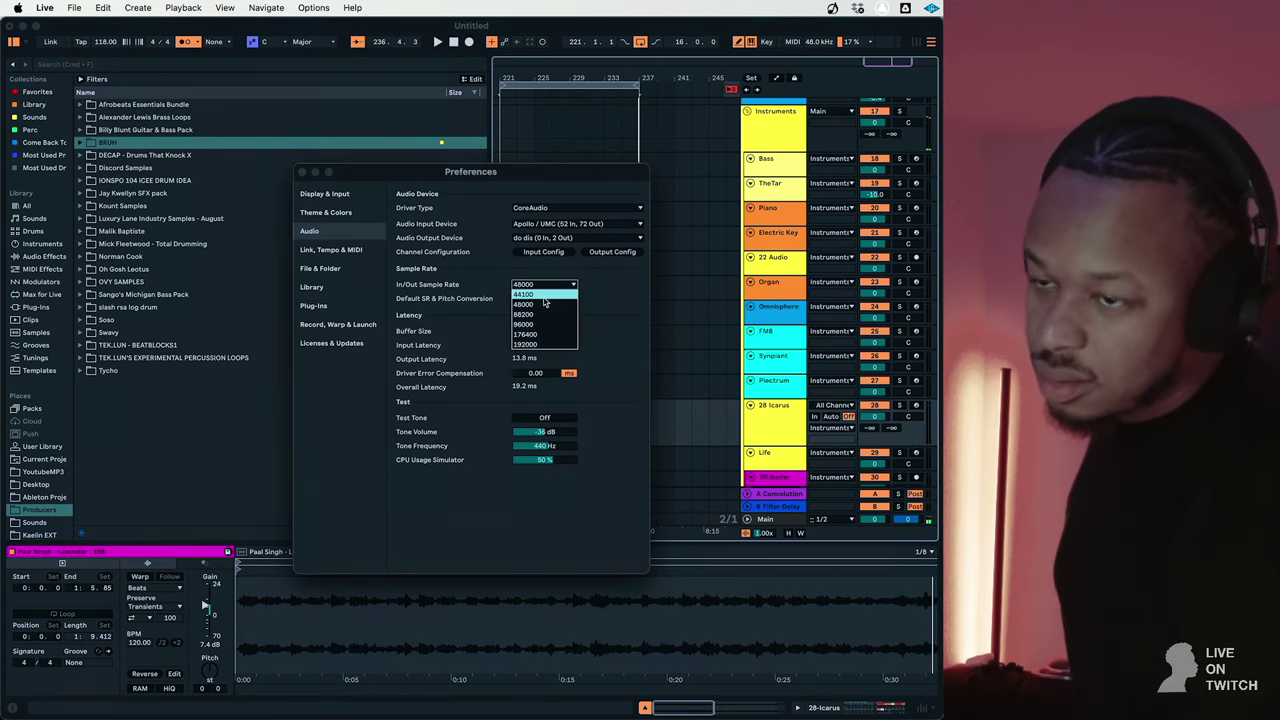
key(Return)
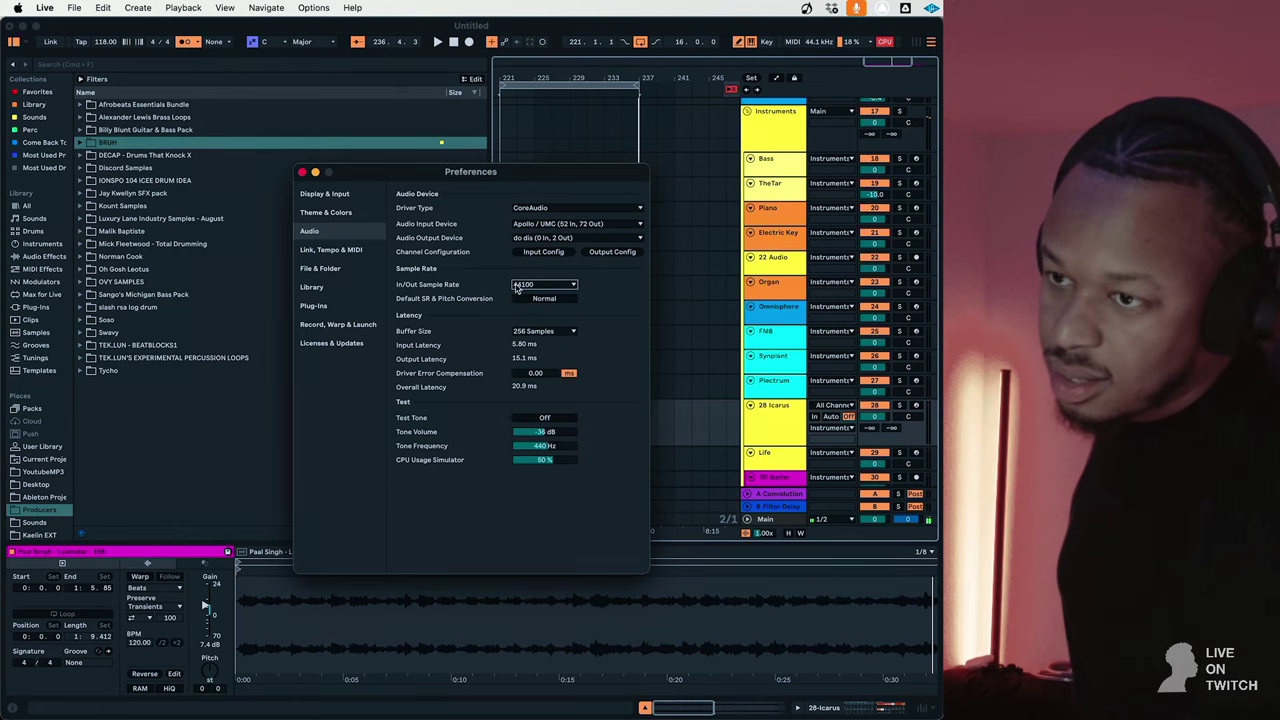
Set the buffer size to 128 Samples, switch the audio input to No Device and back to Apollo / UMC, and close the preferences.
click(543, 222)
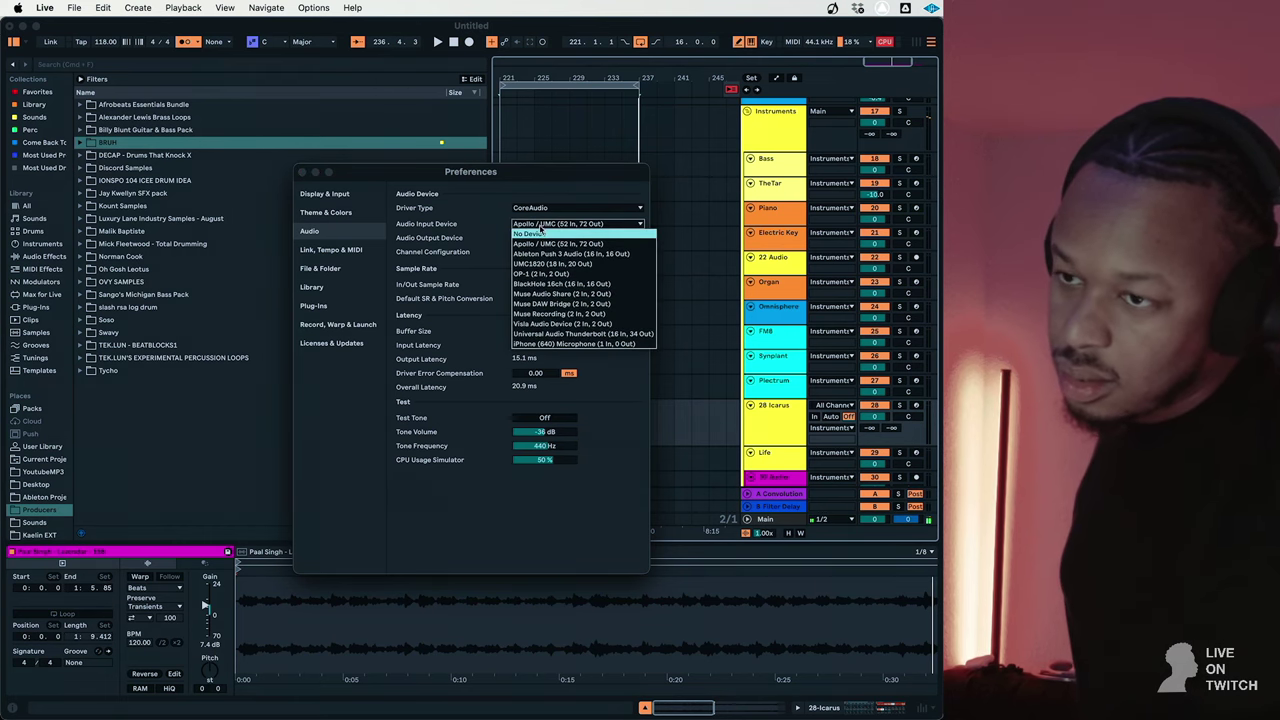
click(543, 233)
click(548, 331)
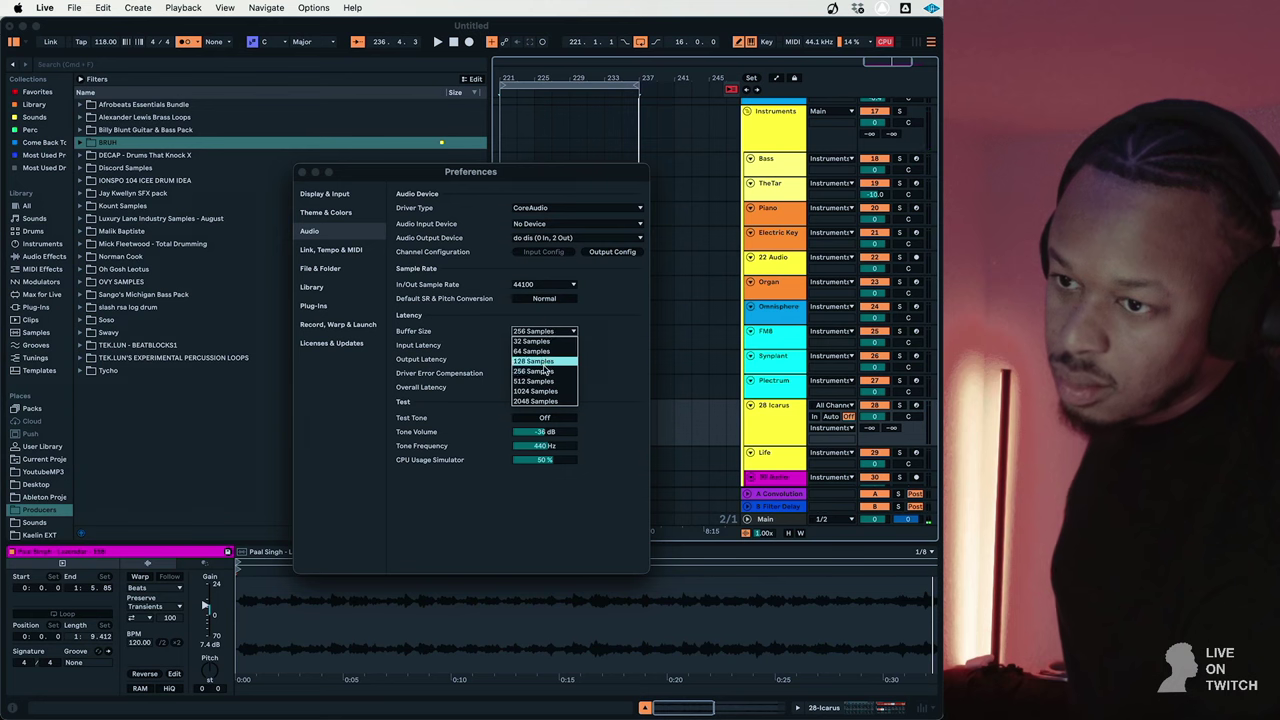
click(550, 225)
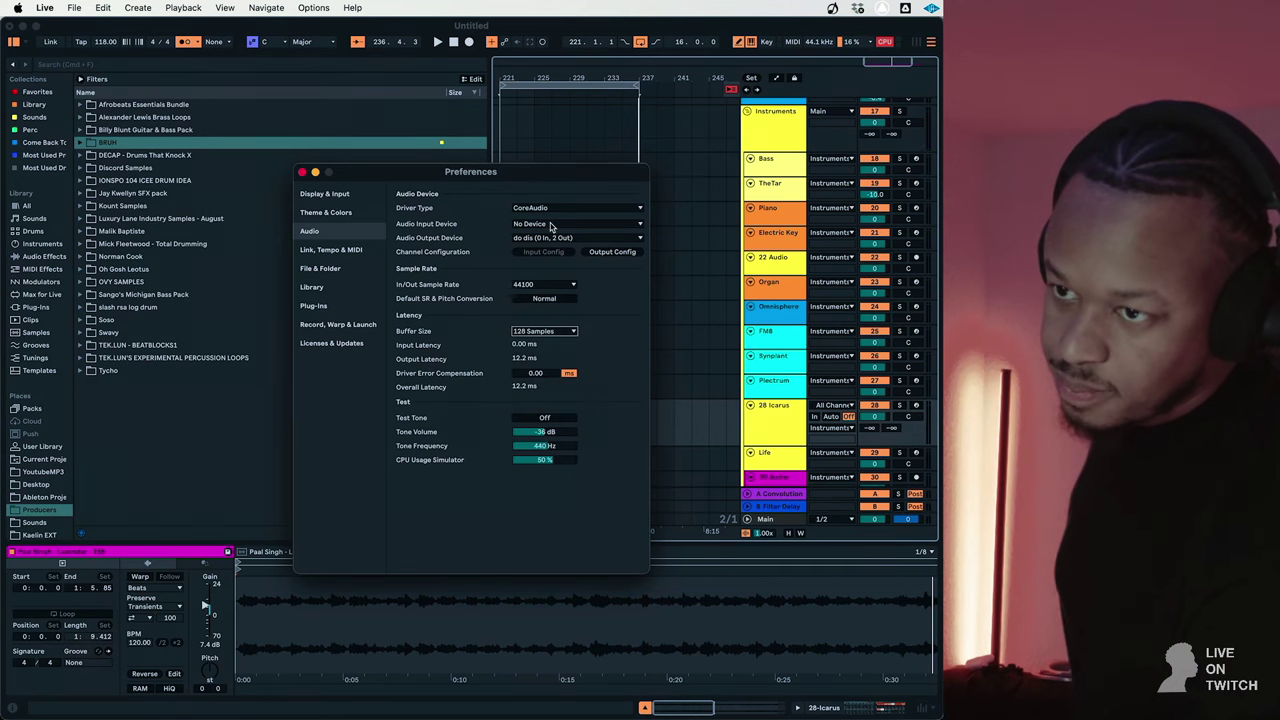
click(550, 224)
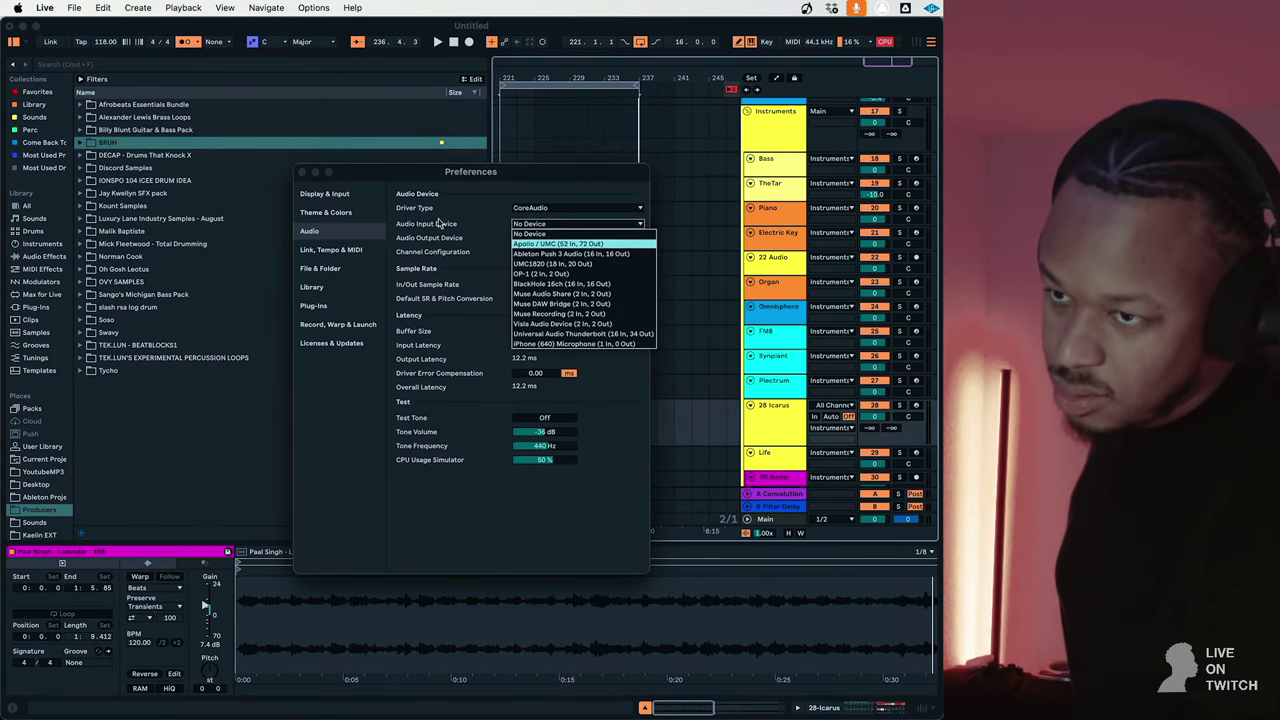
click(305, 173)
click(305, 173)
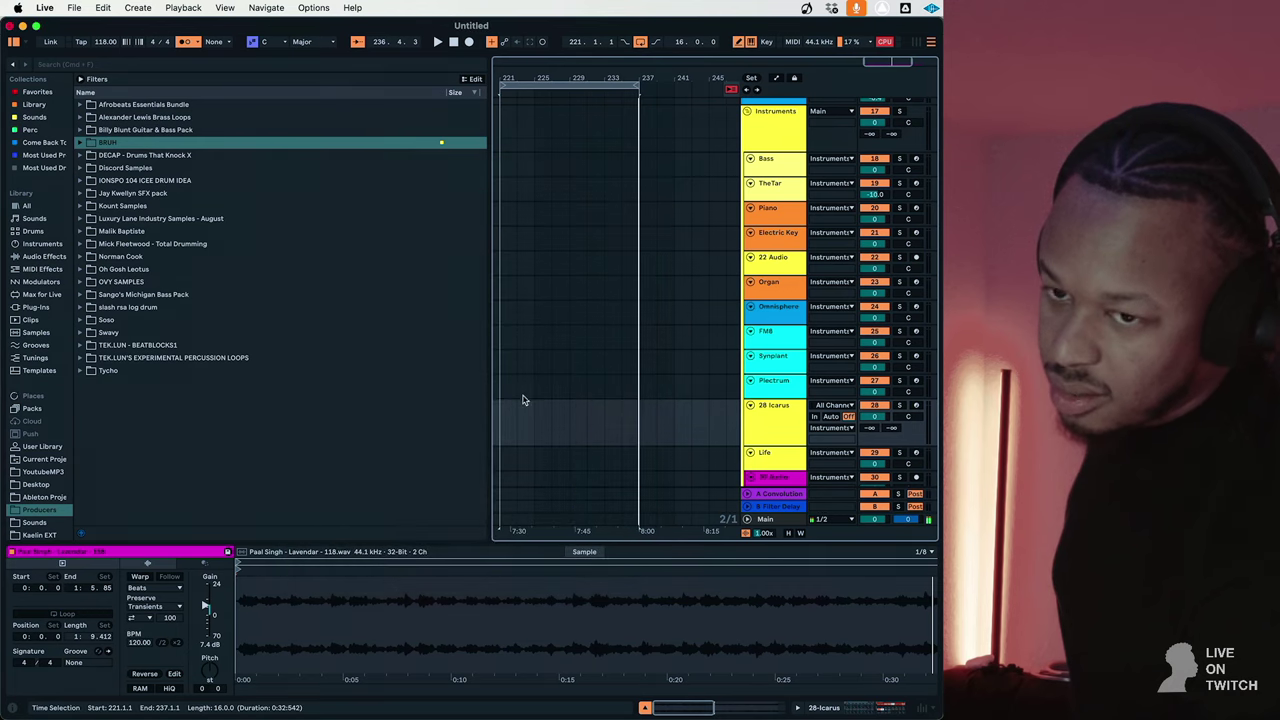
Place the insert marker at the loop start, bar 221, and play back the looped section.
scroll(552, 392, down, 5)
scroll(552, 392, left, 3)
click(580, 325)
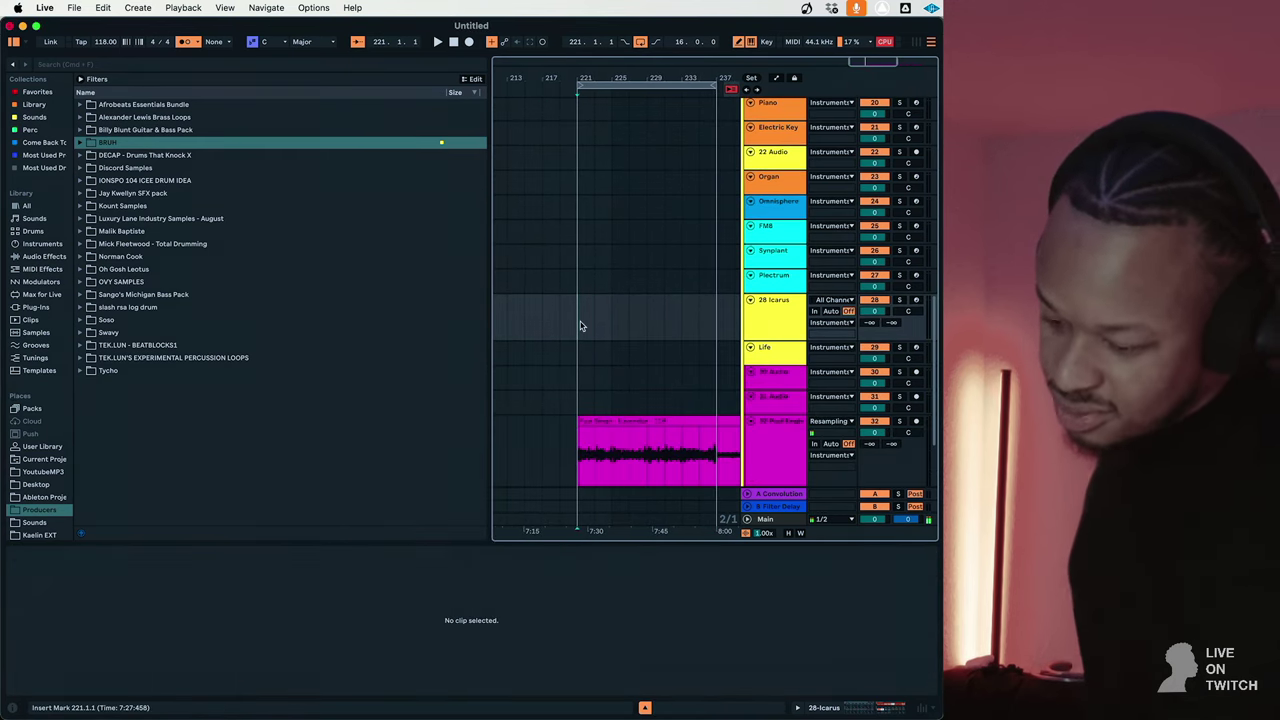
key(space)
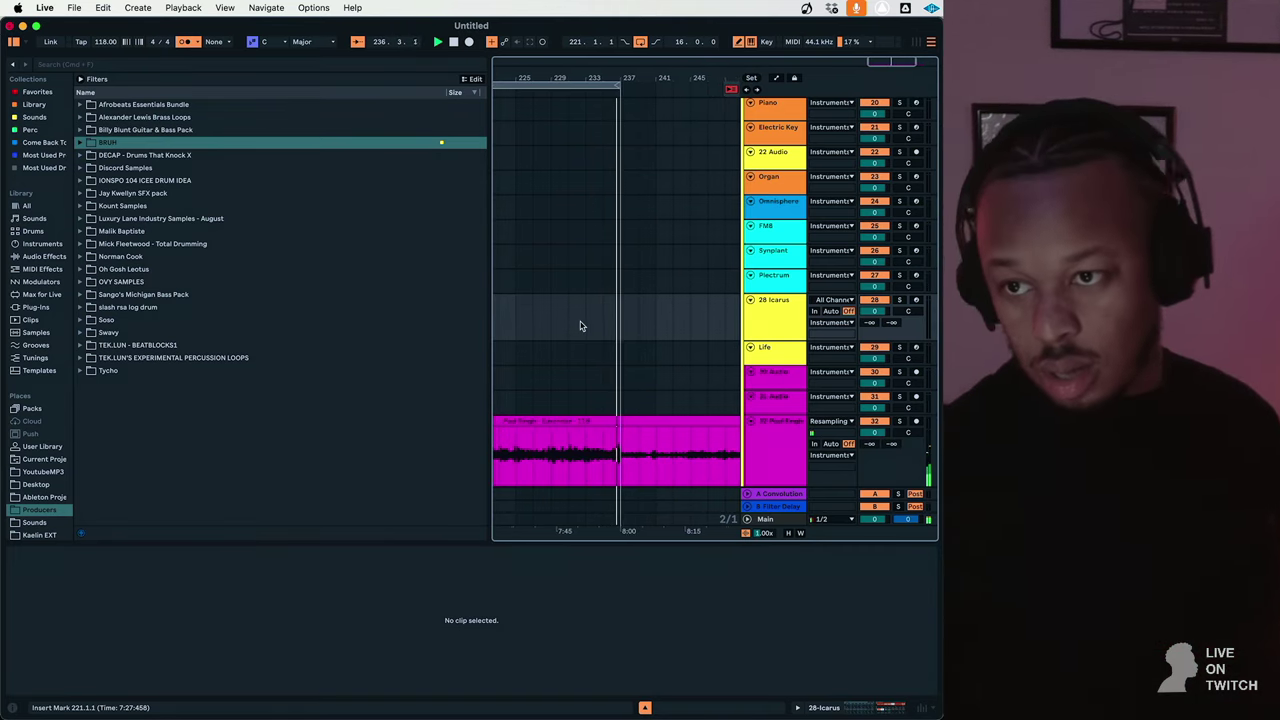
key(space)
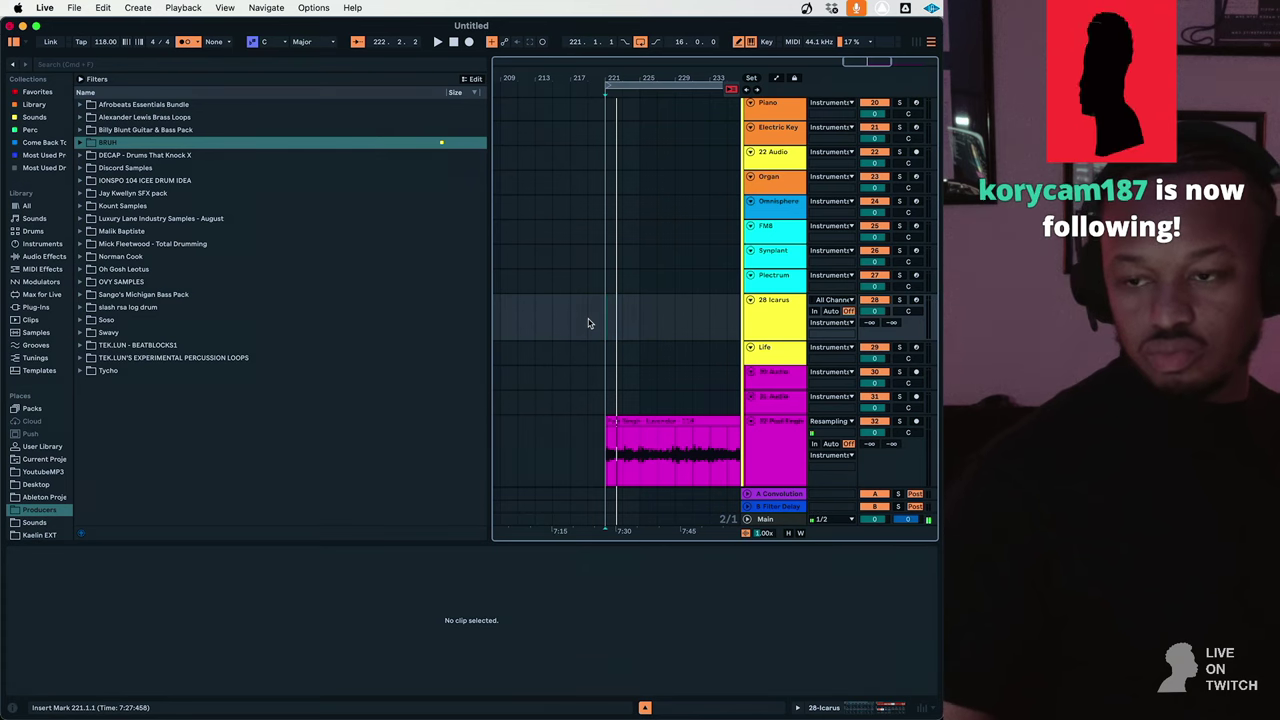
Record a 16-bar take from bar 221 on the armed drum tracks and set the Main track's cue volume to 1.0.
scroll(589, 323, up, 5)
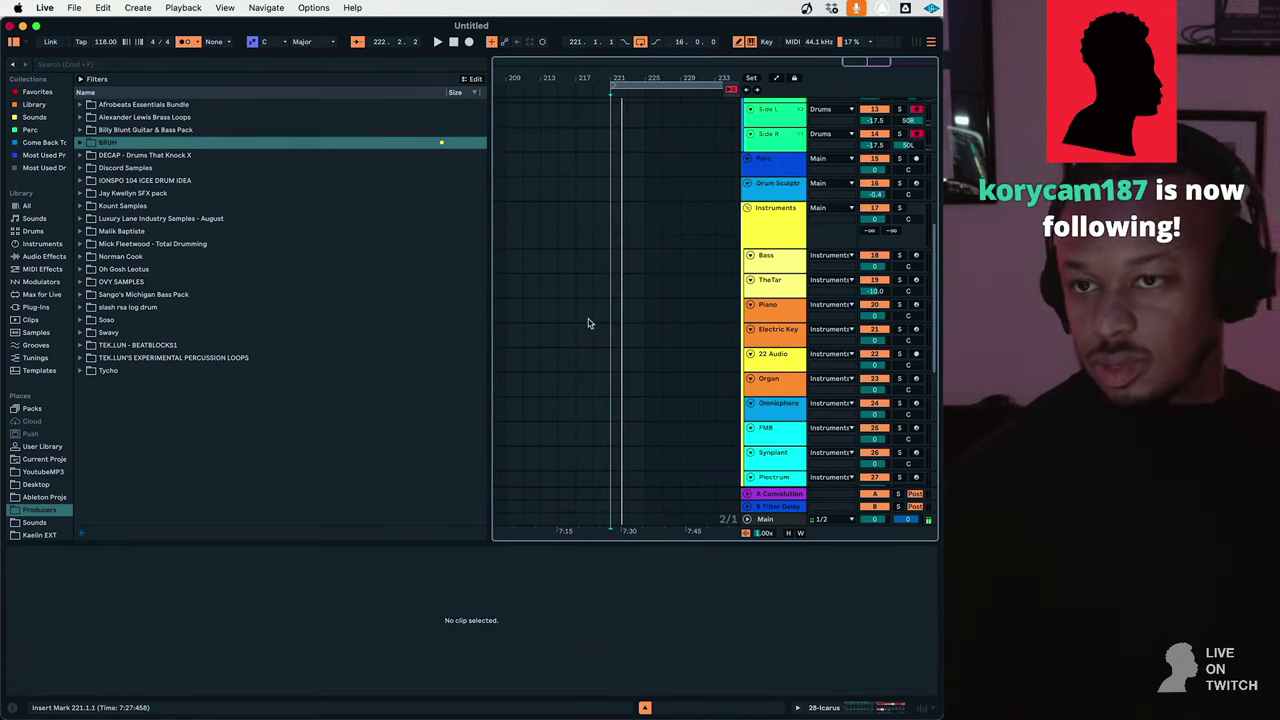
scroll(589, 323, up, 5)
key(F9)
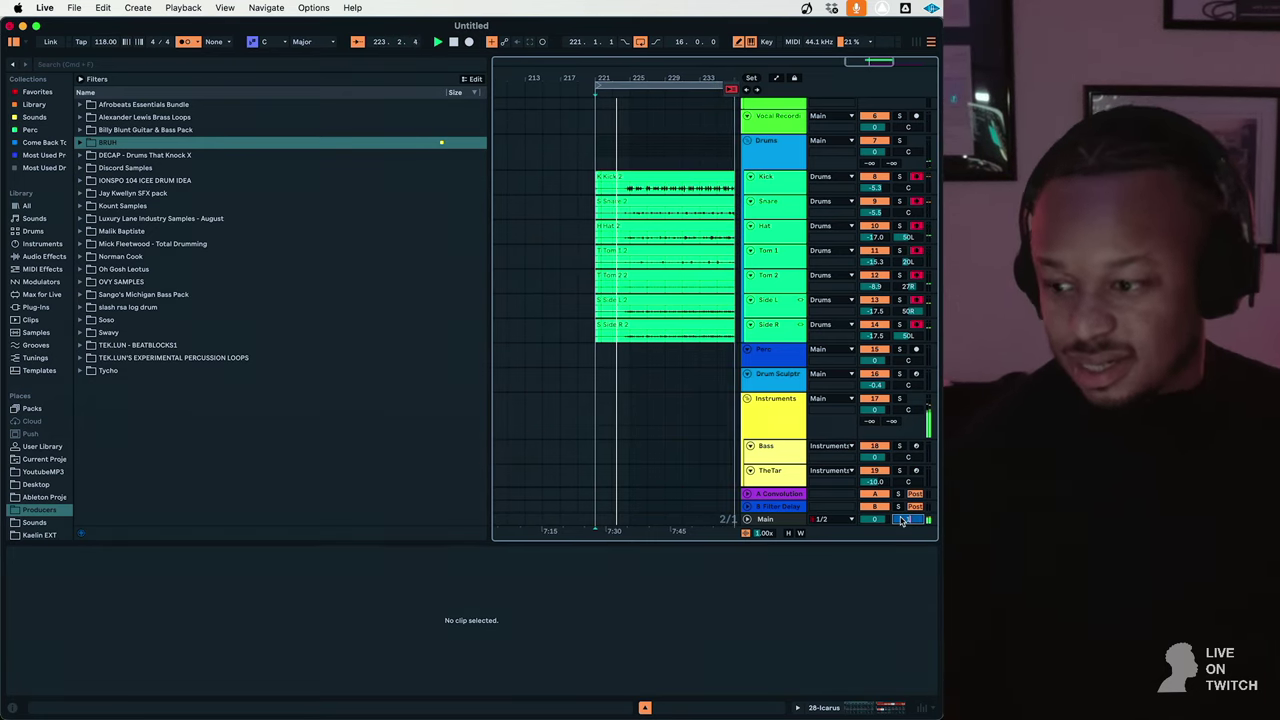
click(862, 609)
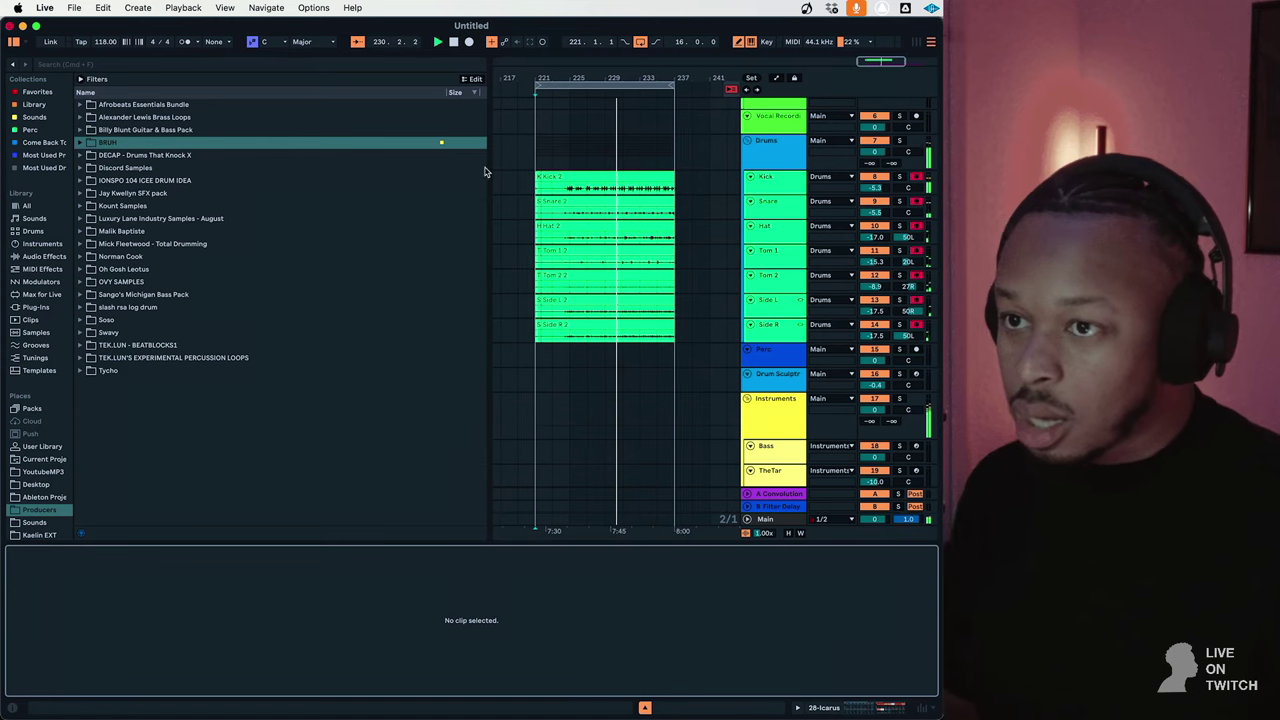
Examine the waveforms of the newly recorded Kick and Snare clips.
click(579, 212)
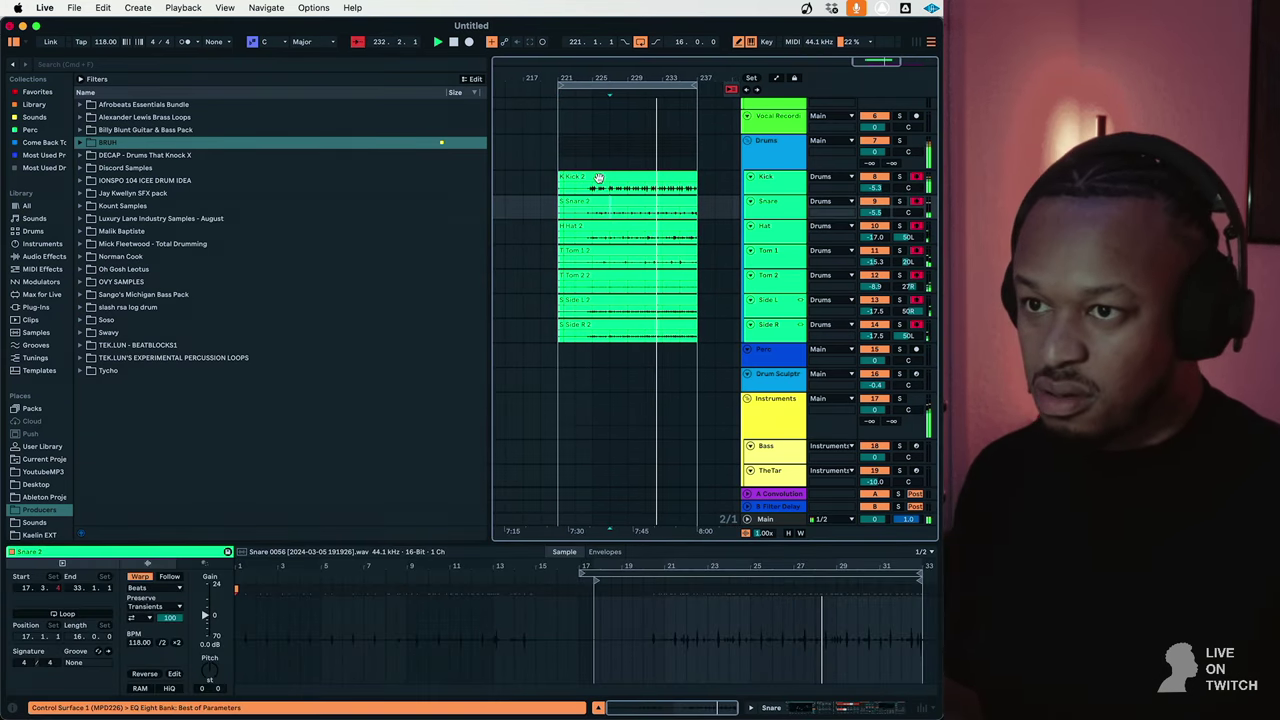
click(598, 177)
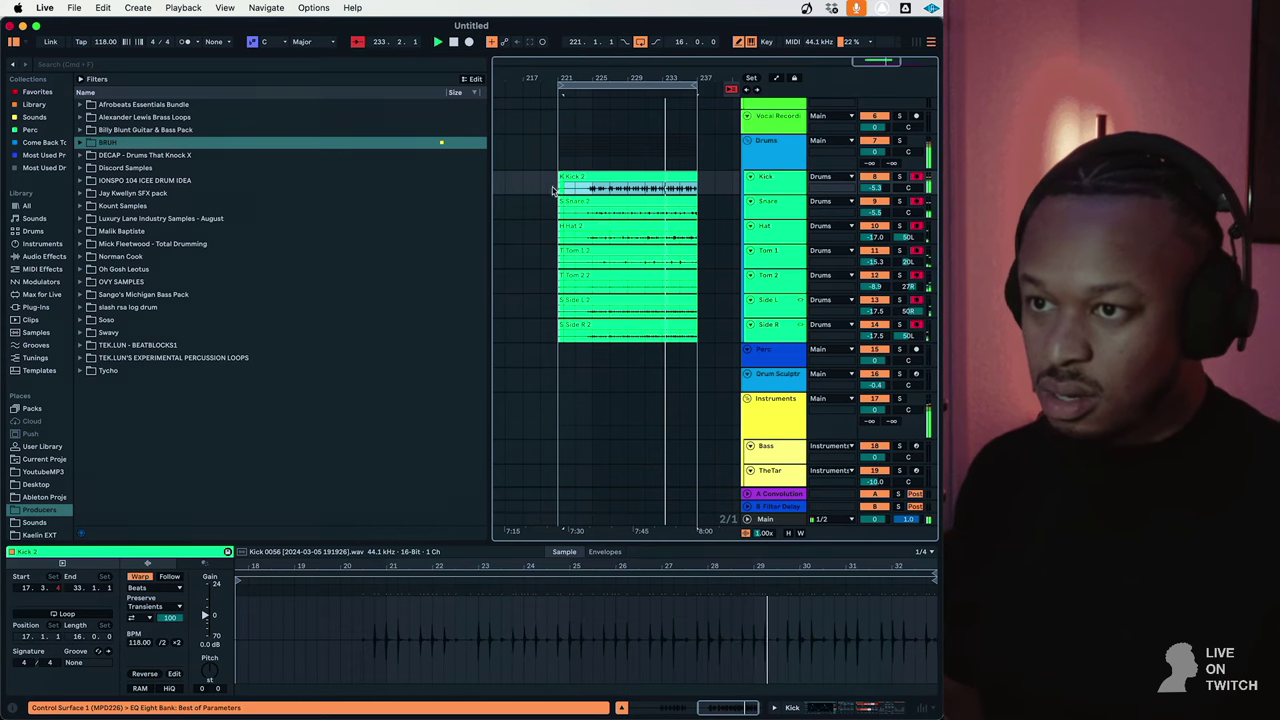
click(592, 216)
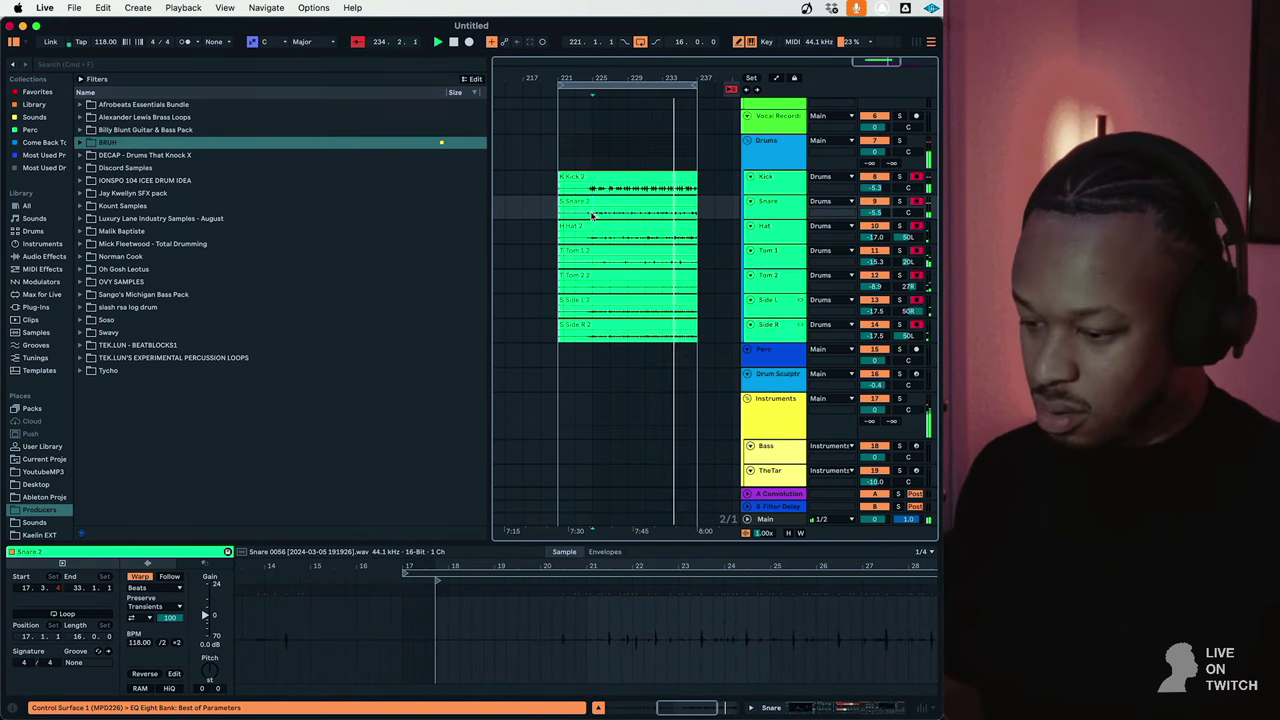
drag(692, 320, 690, 207)
click(648, 188)
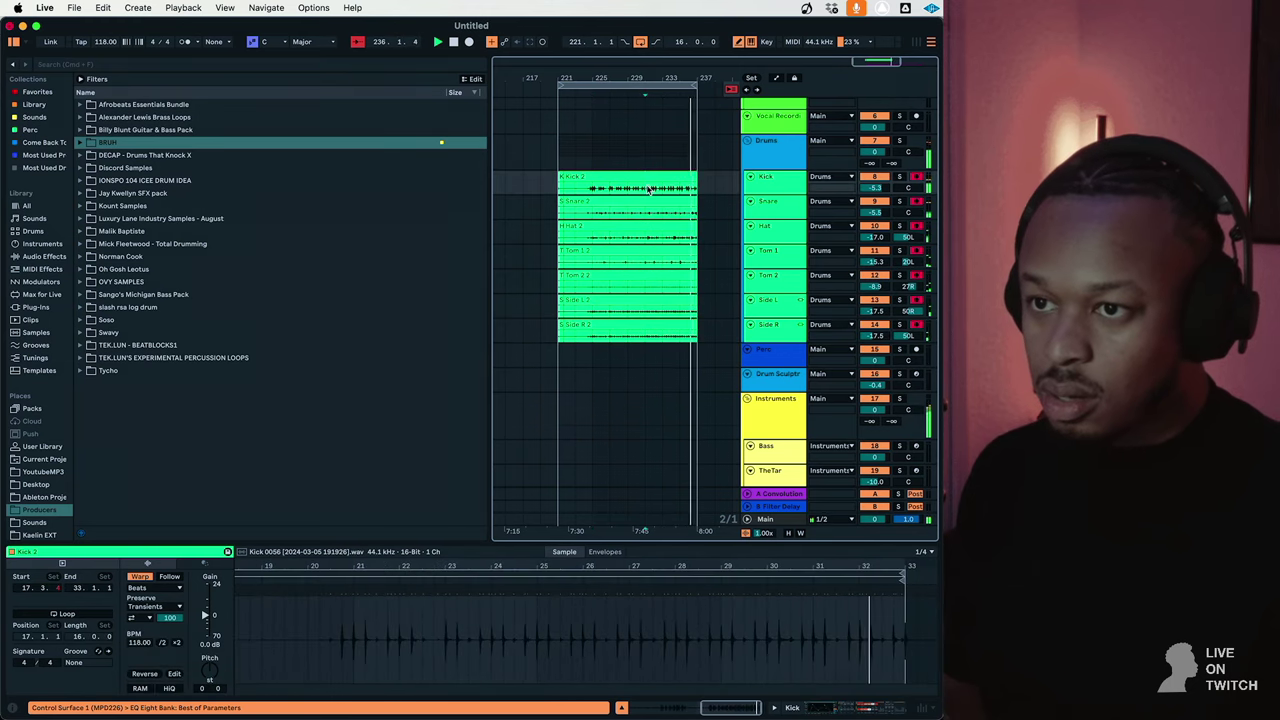
click(600, 200)
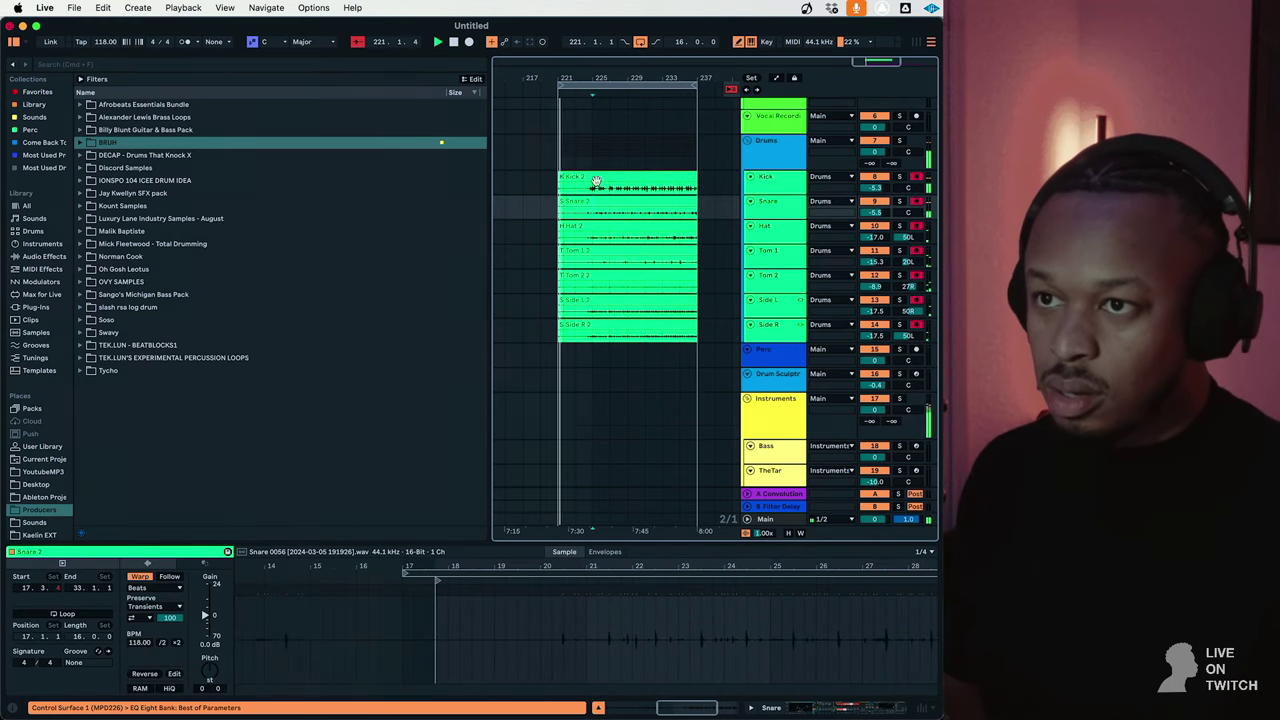
Select the looped time range across all tracks and move its clips 16 bars earlier, starting at bar 205.
click(572, 80)
scroll(593, 263, down, 10)
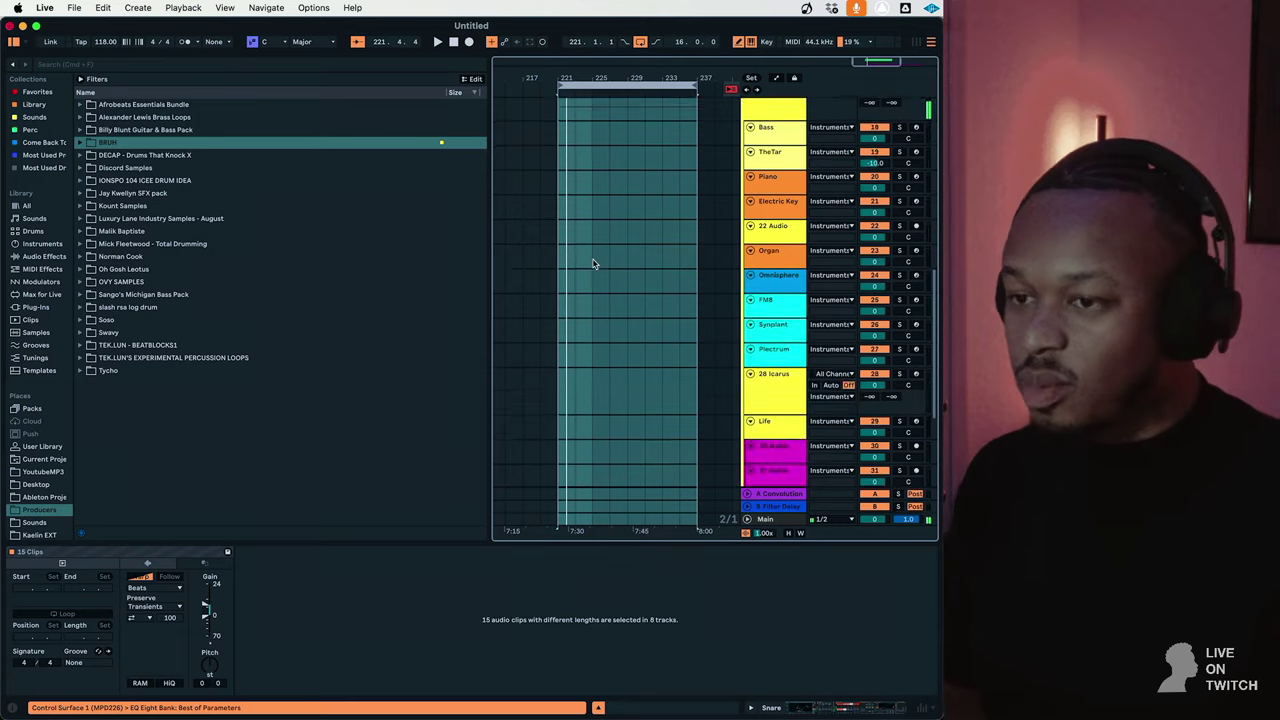
drag(606, 311, 571, 338)
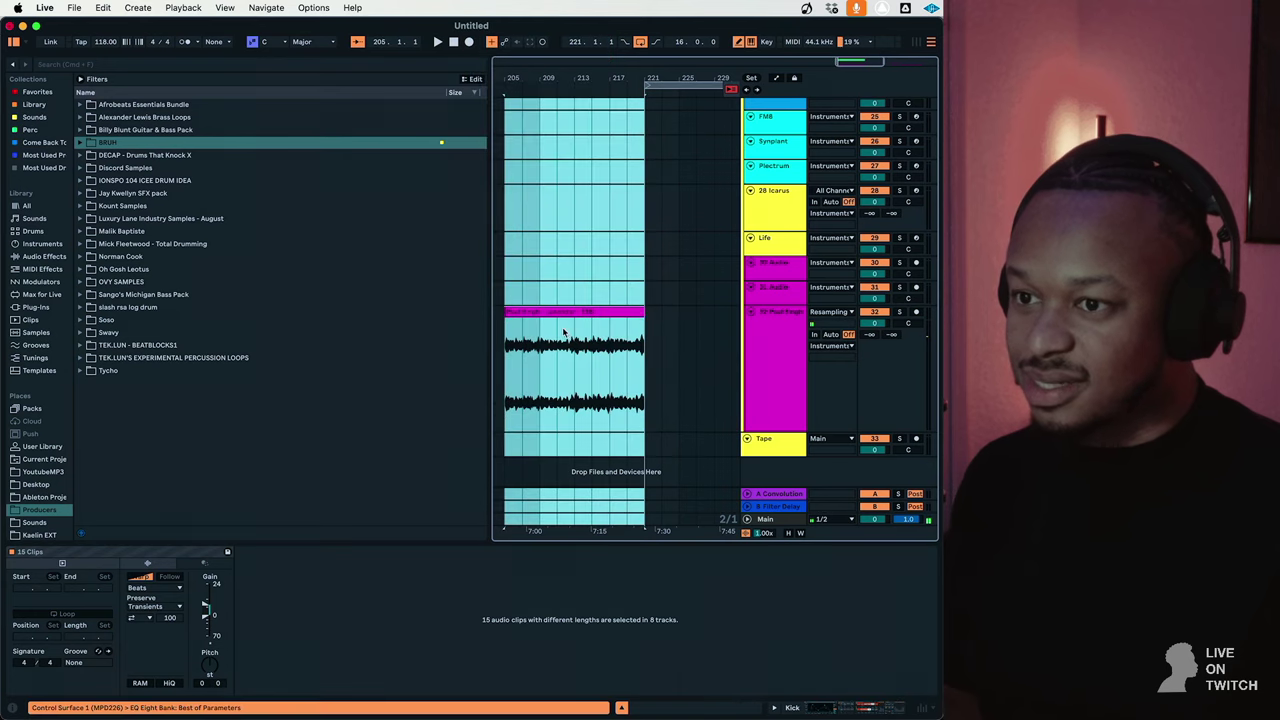
Select all seven newly recorded drum clips together, from Kick through Side R.
scroll(575, 340, up, 3)
scroll(575, 340, left, 3)
scroll(577, 338, right, 3)
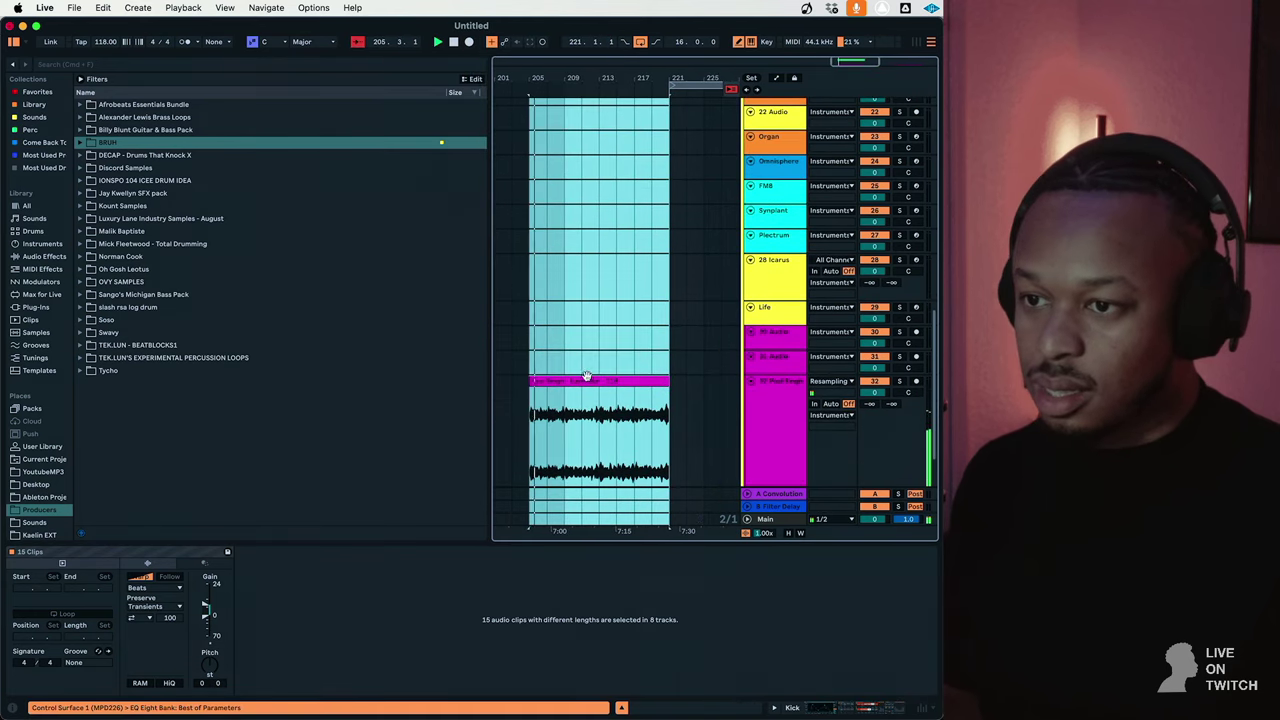
scroll(590, 370, up, 5)
scroll(594, 372, up, 1)
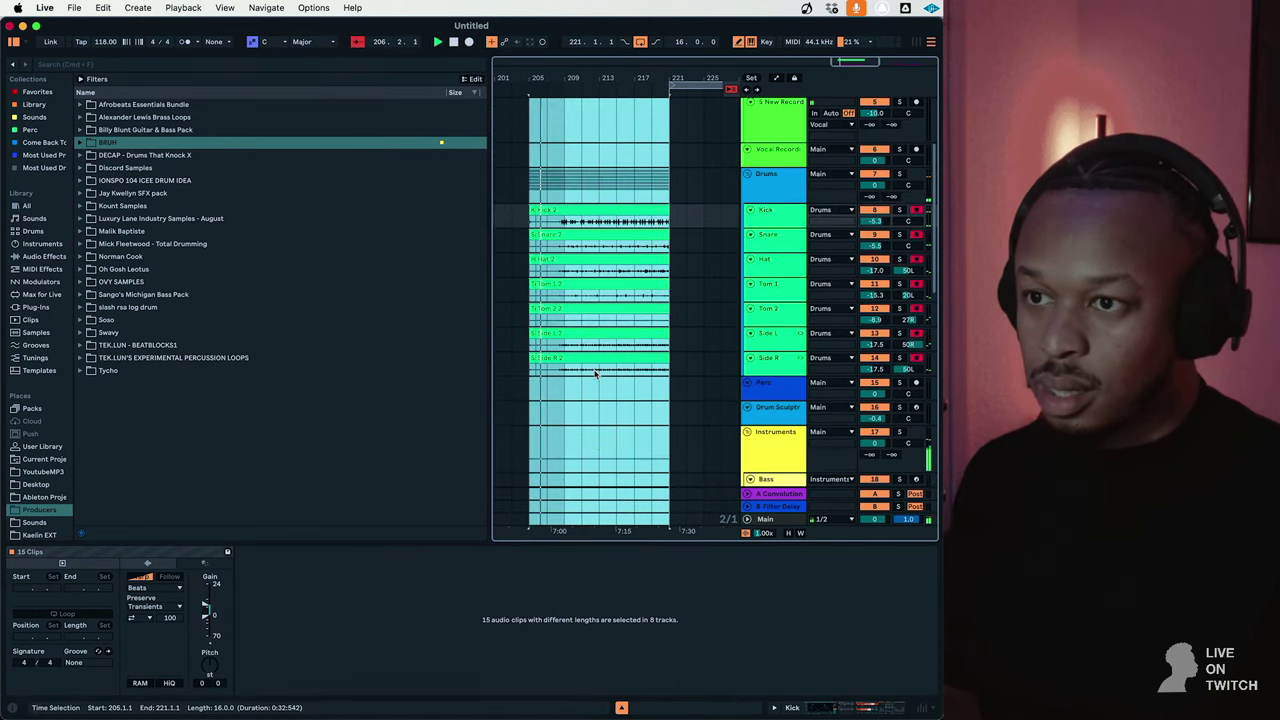
scroll(591, 352, down, 4)
scroll(584, 336, up, 4)
click(573, 350)
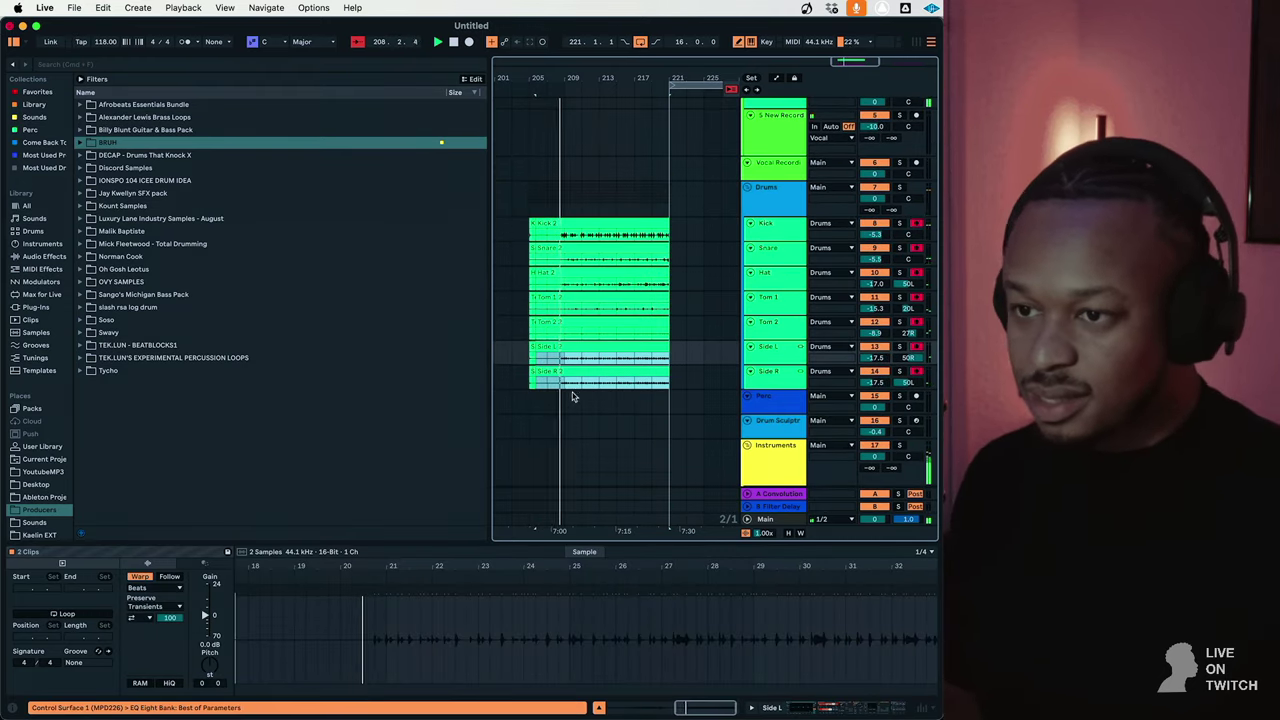
click(576, 386)
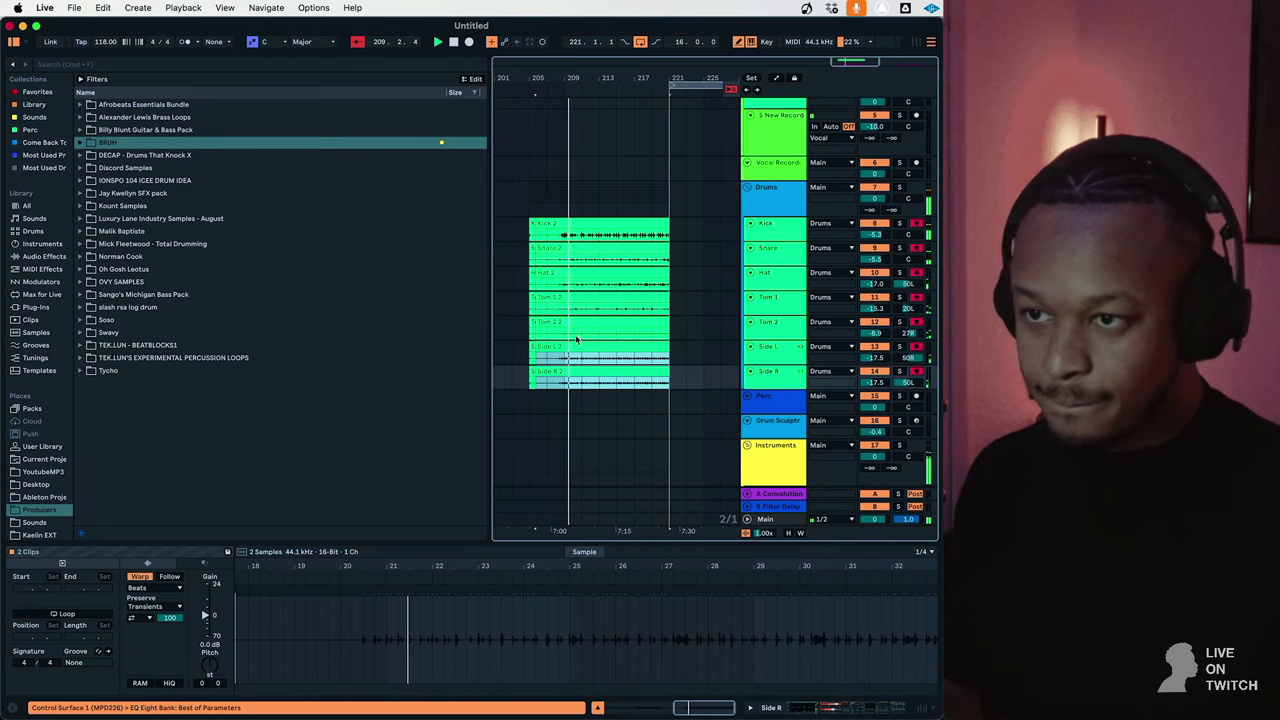
shift+click(550, 225)
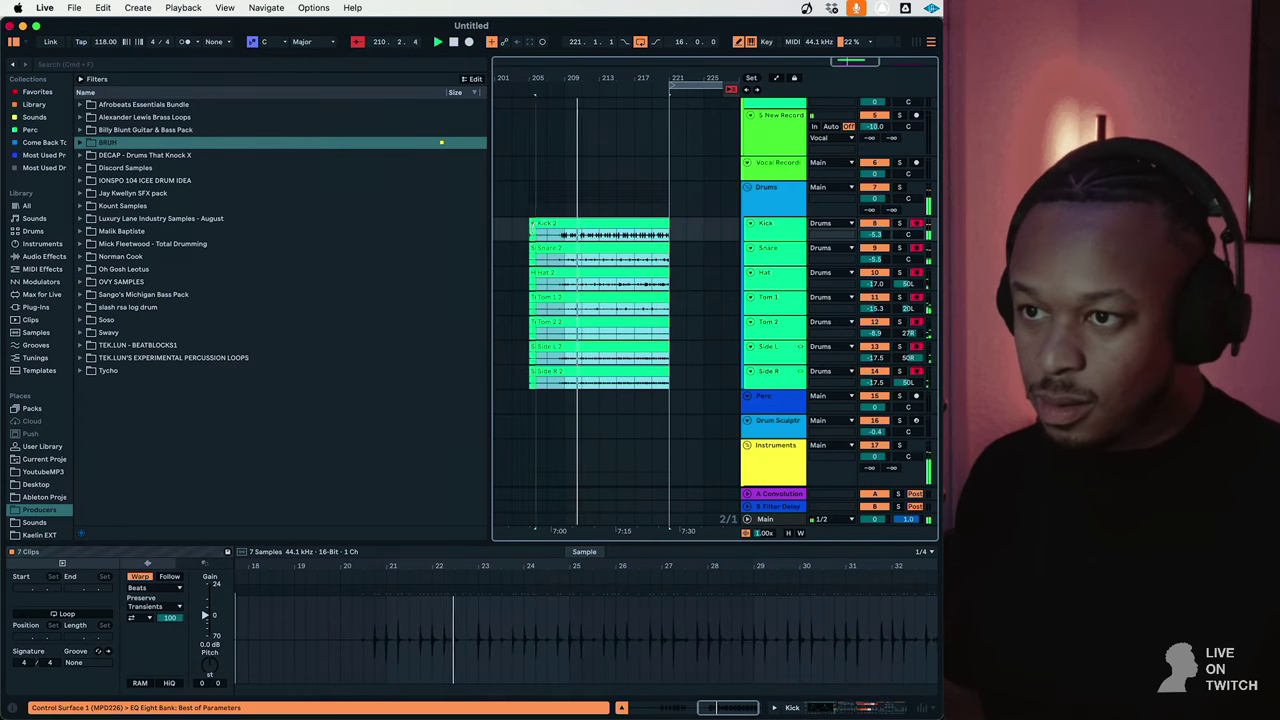
click(589, 383)
click(590, 371)
shift+click(583, 225)
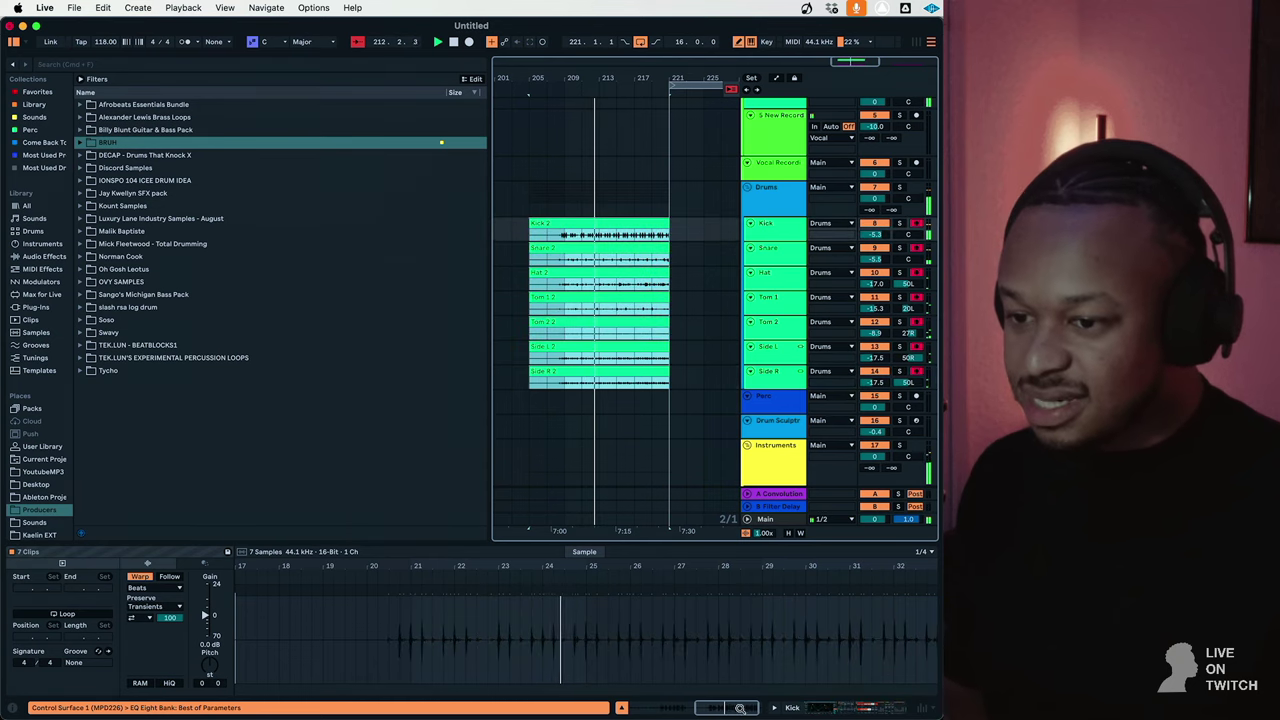
Set the selected drum clips' warp mode to Complex Pro and add warp markers at bars 21, 23 and 28.
drag(660, 566, 660, 590)
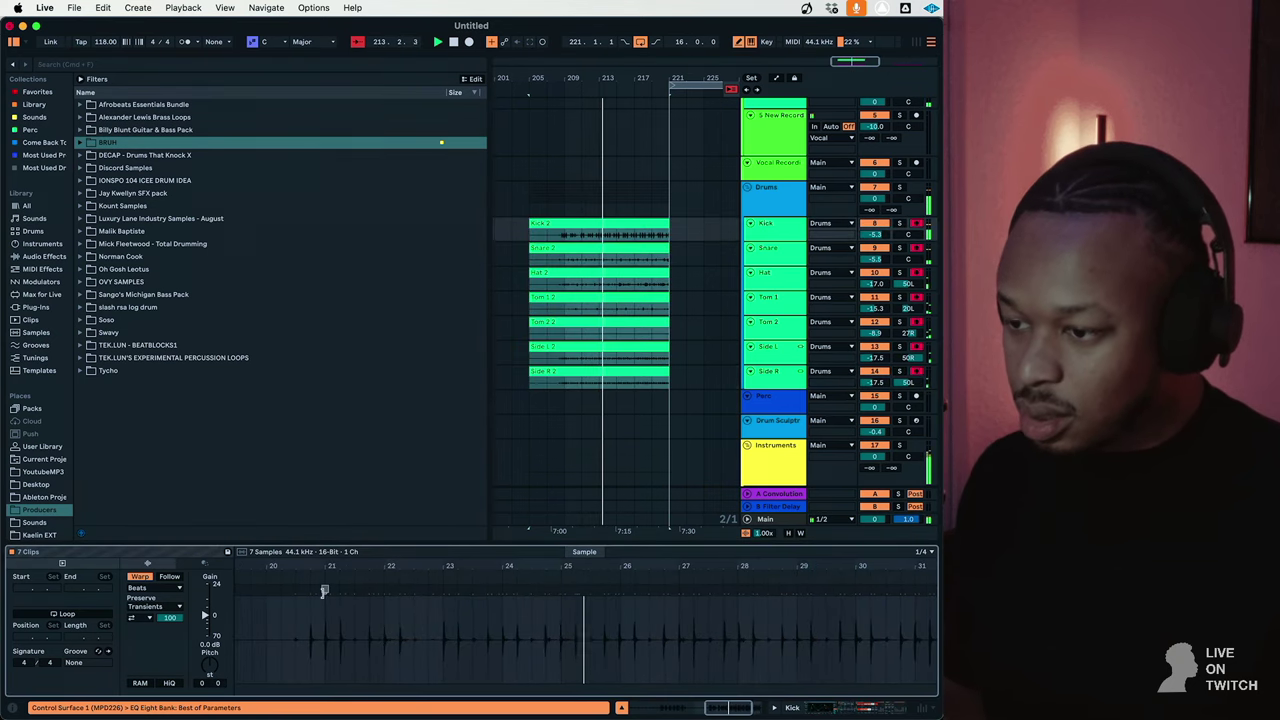
click(152, 588)
click(160, 647)
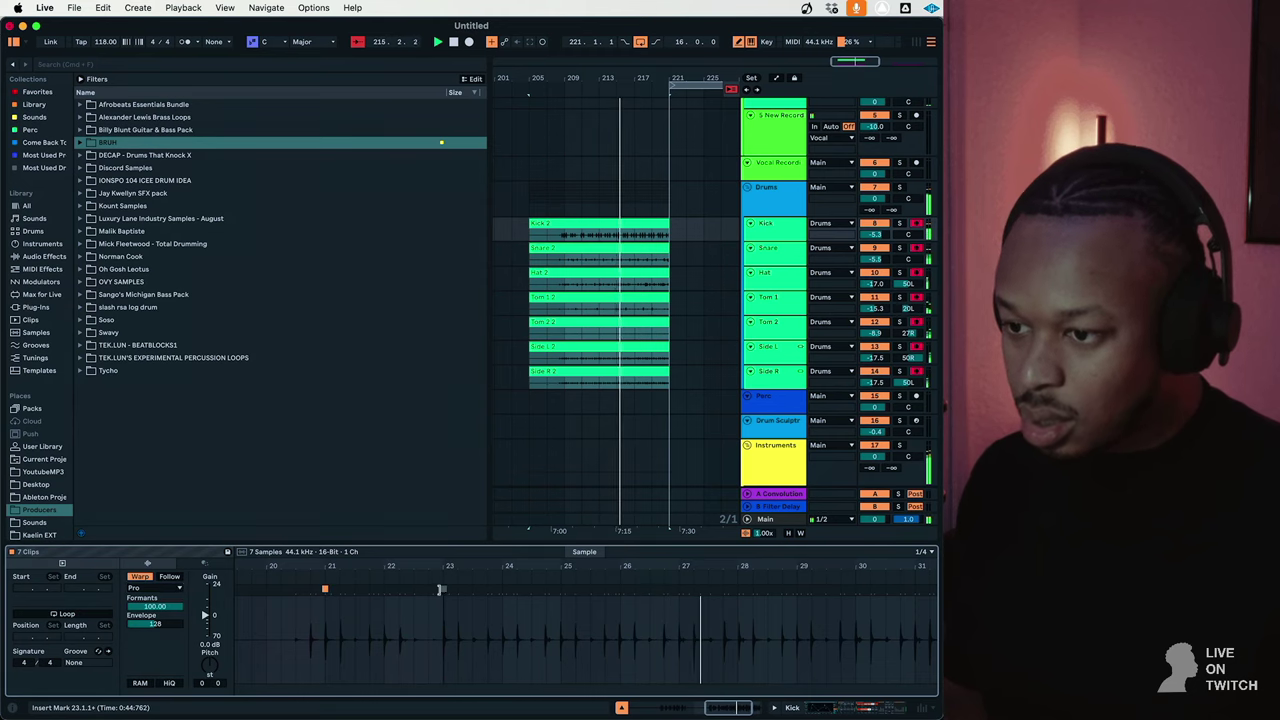
double_click(441, 589)
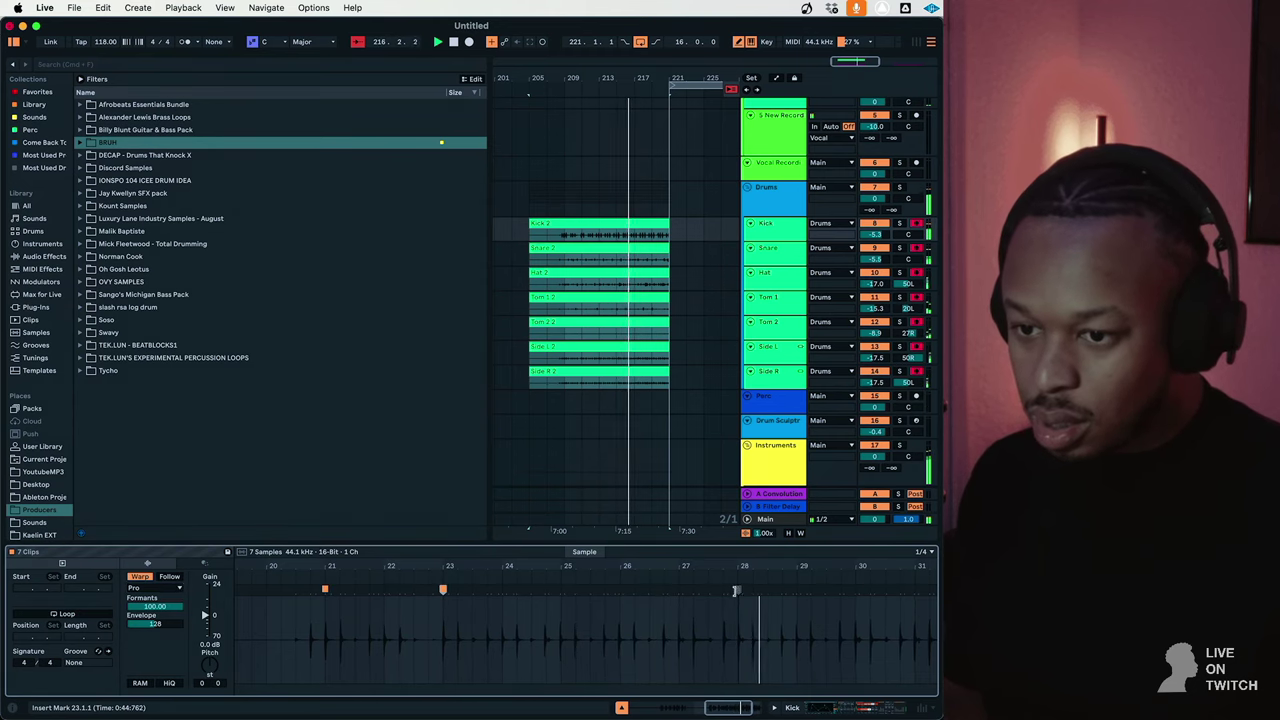
double_click(737, 590)
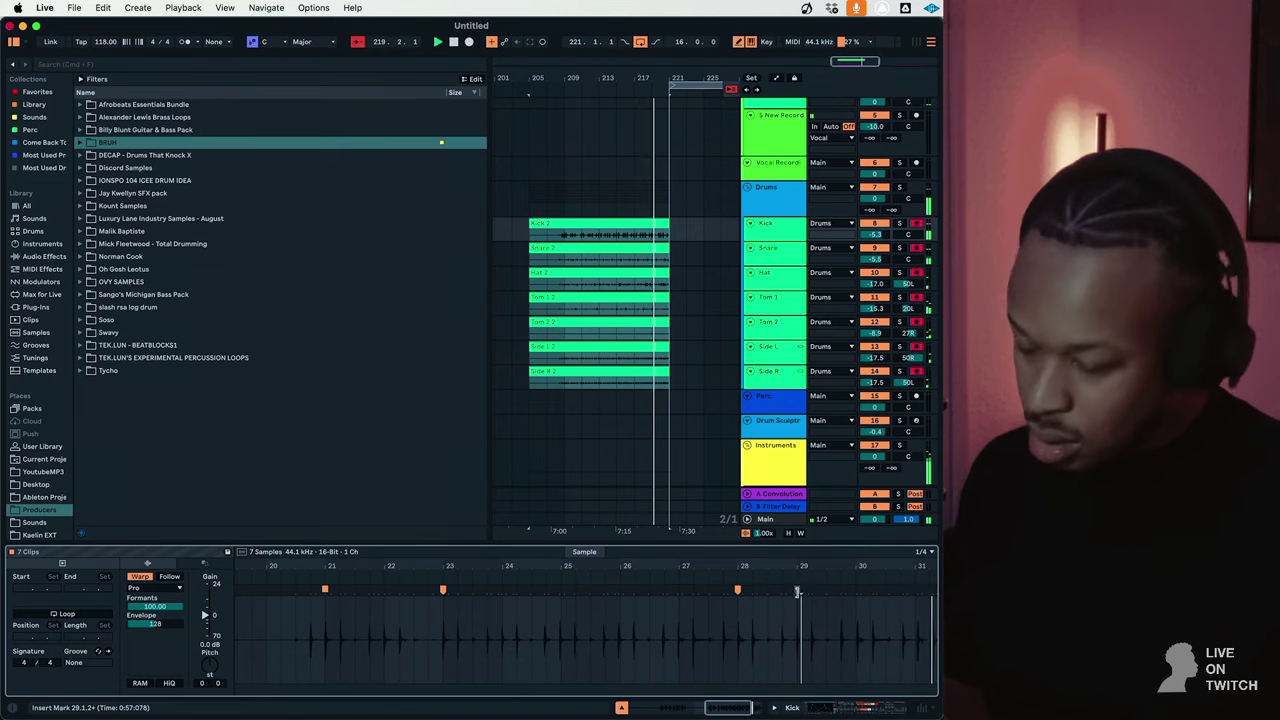
Loop the selected drum clips' time range and add warp markers at bars 25, 26 and 27.
right_click(635, 218)
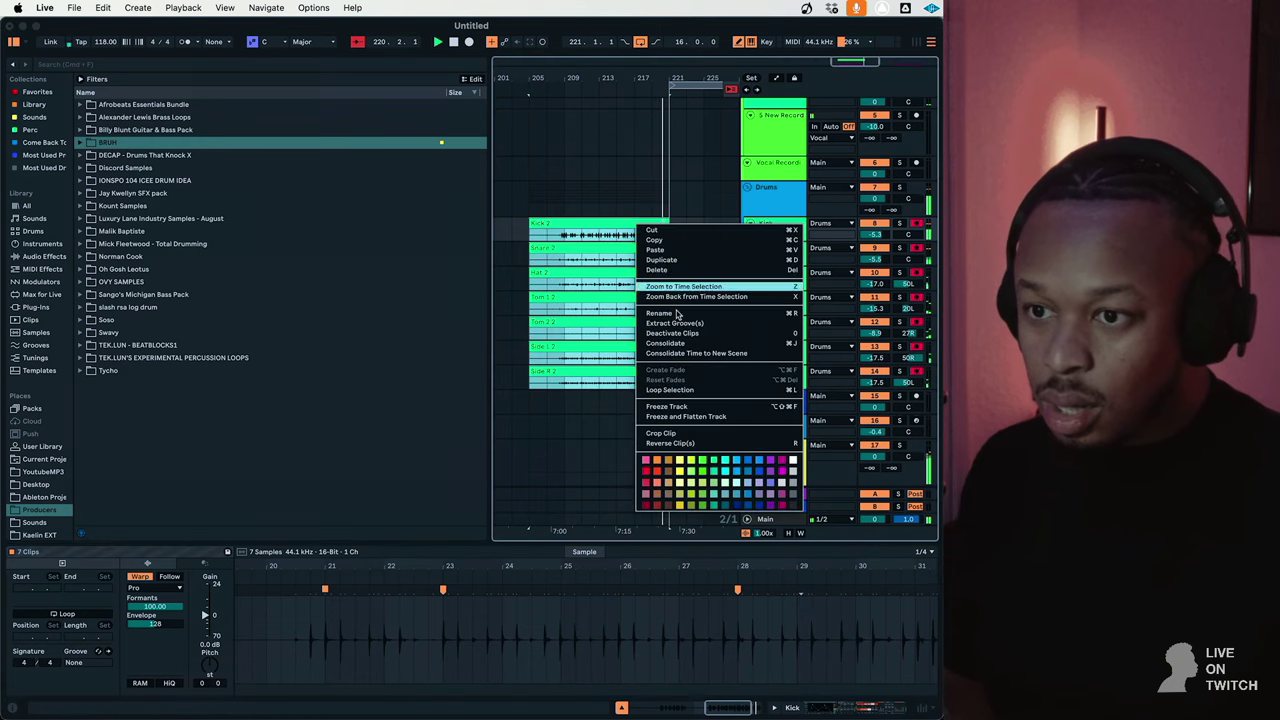
click(690, 386)
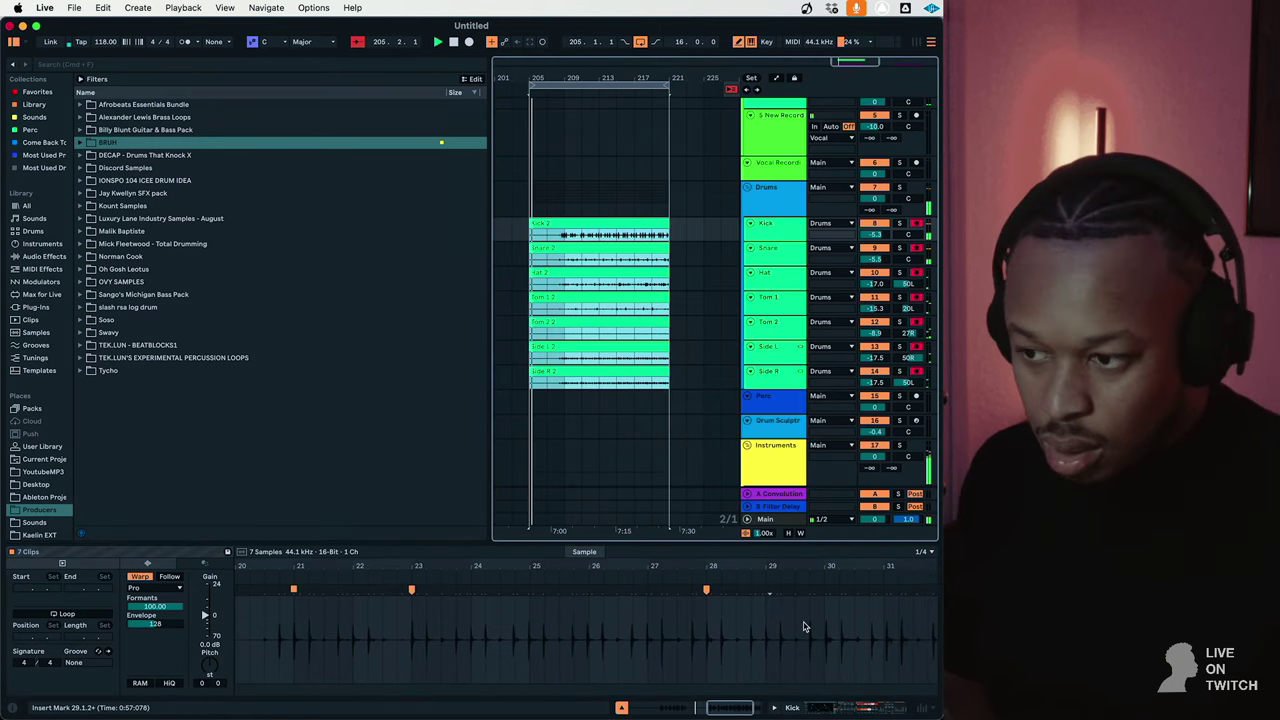
double_click(468, 590)
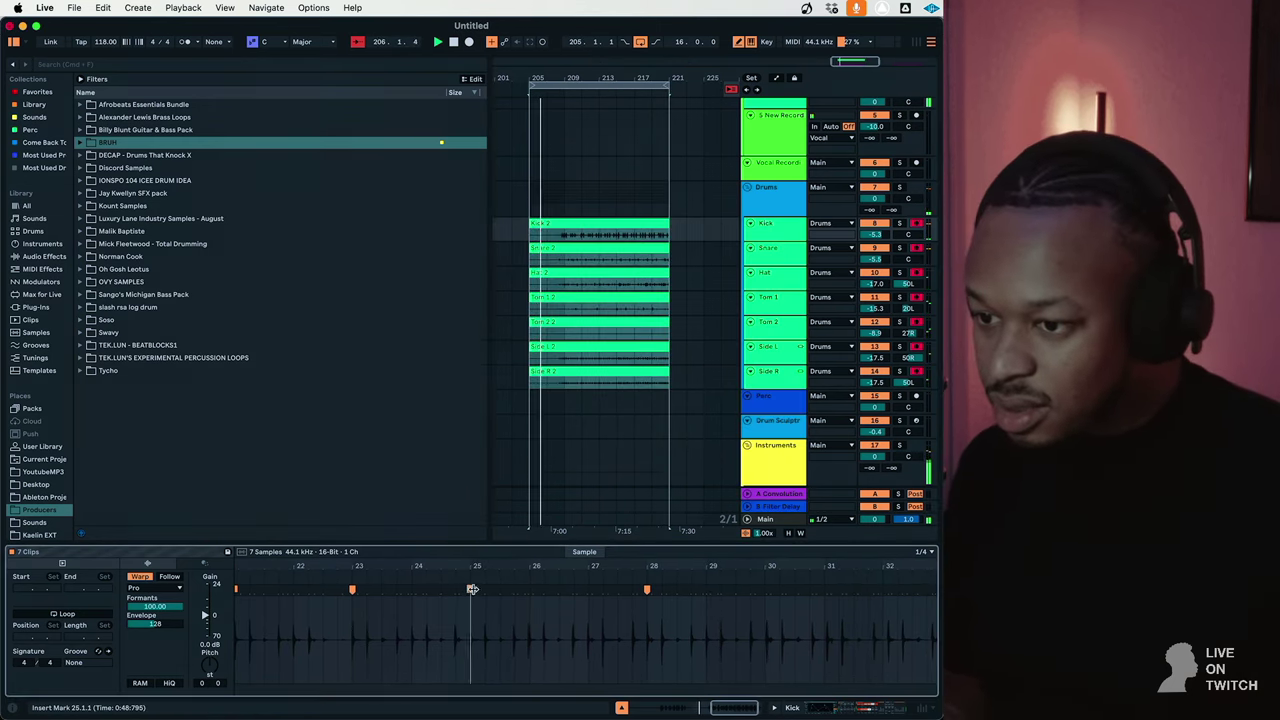
double_click(600, 590)
drag(606, 601, 566, 604)
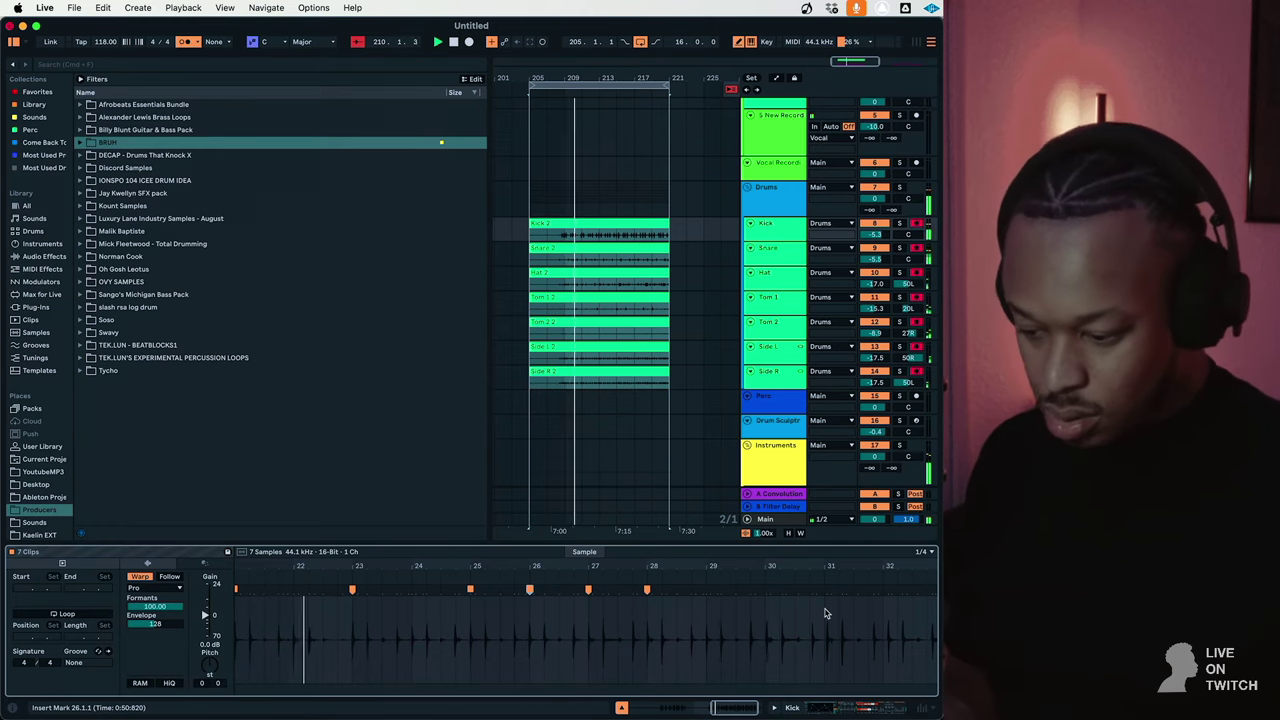
Add warp markers to the drum clips at bars 29, 30, 31, 32 and 33.
scroll(754, 659, right, 2)
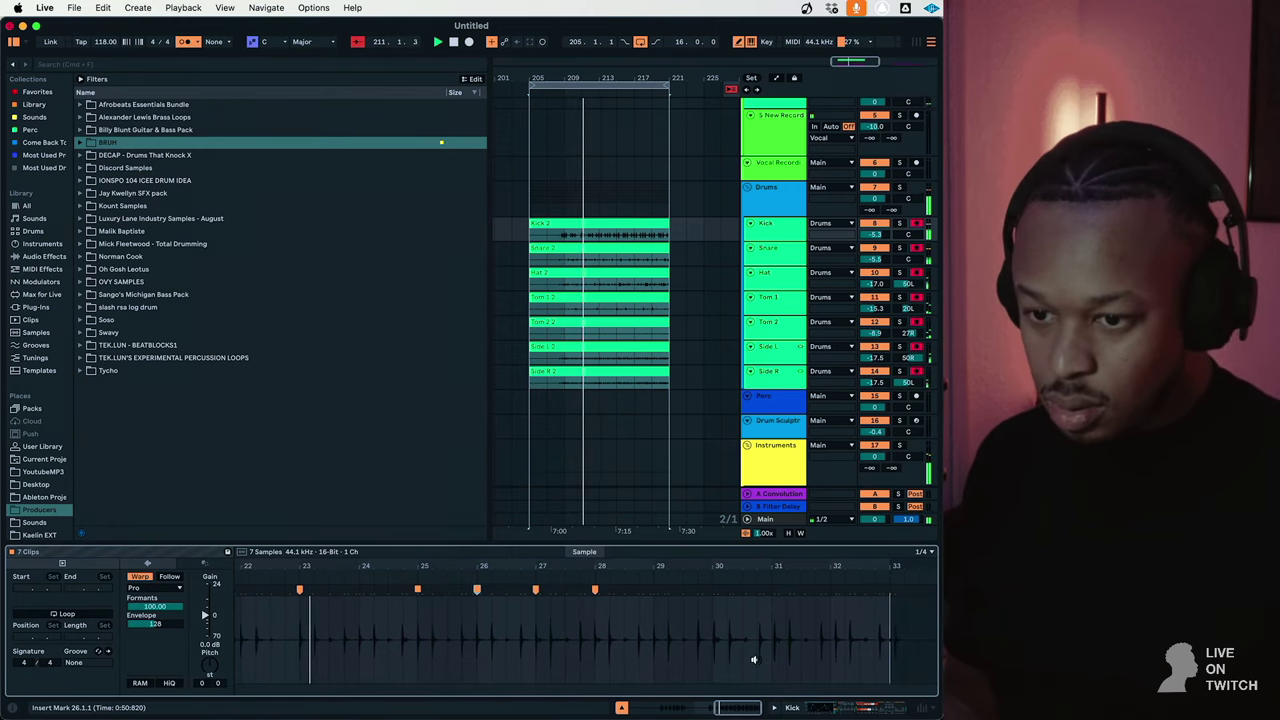
click(890, 591)
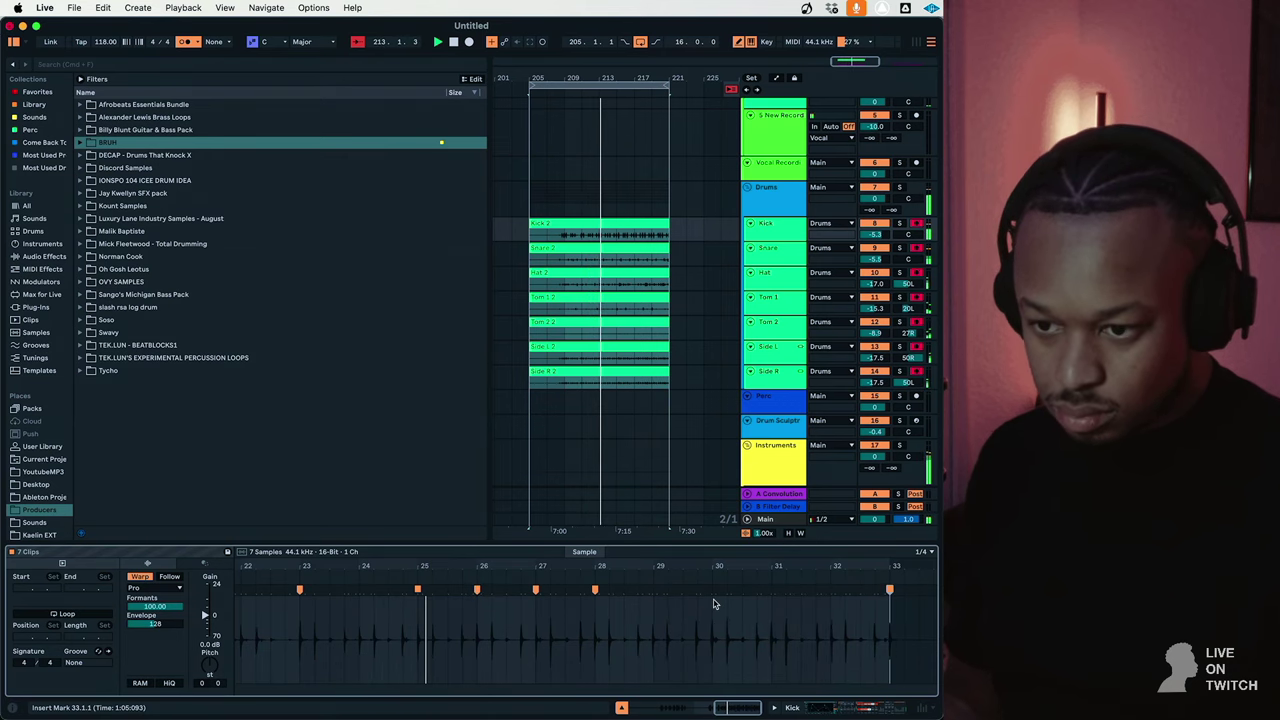
double_click(655, 590)
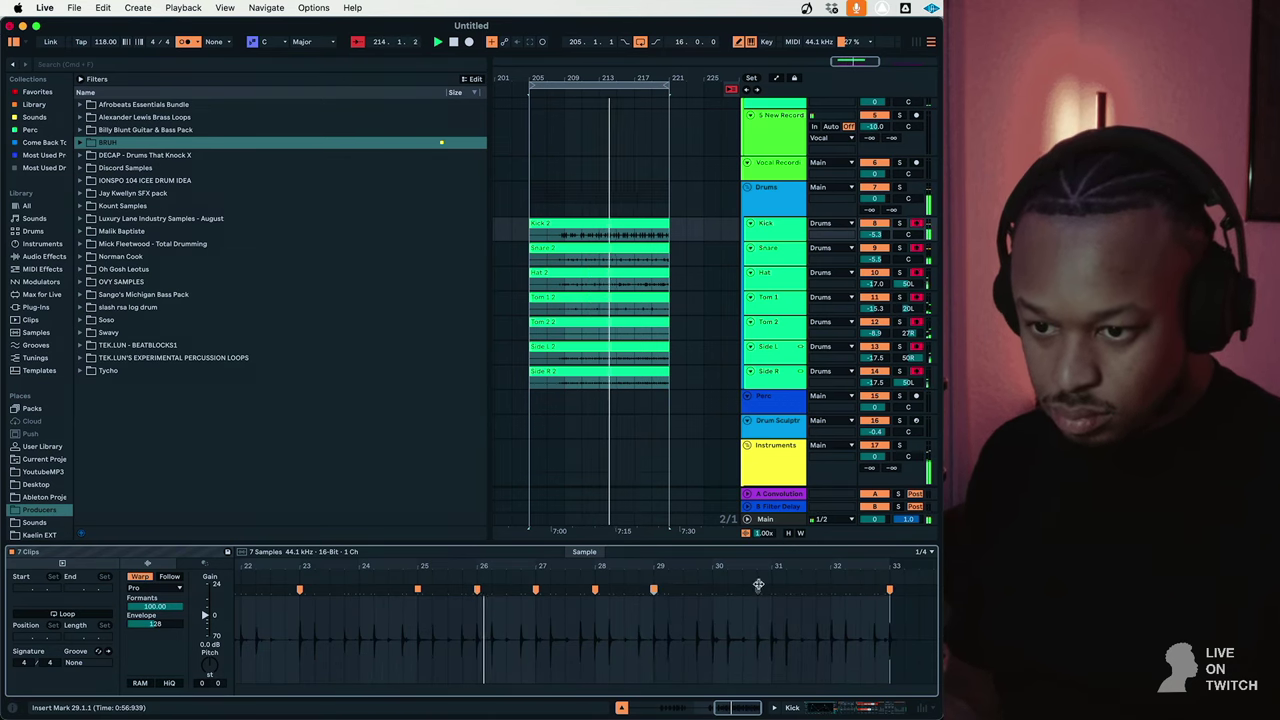
double_click(771, 590)
double_click(712, 590)
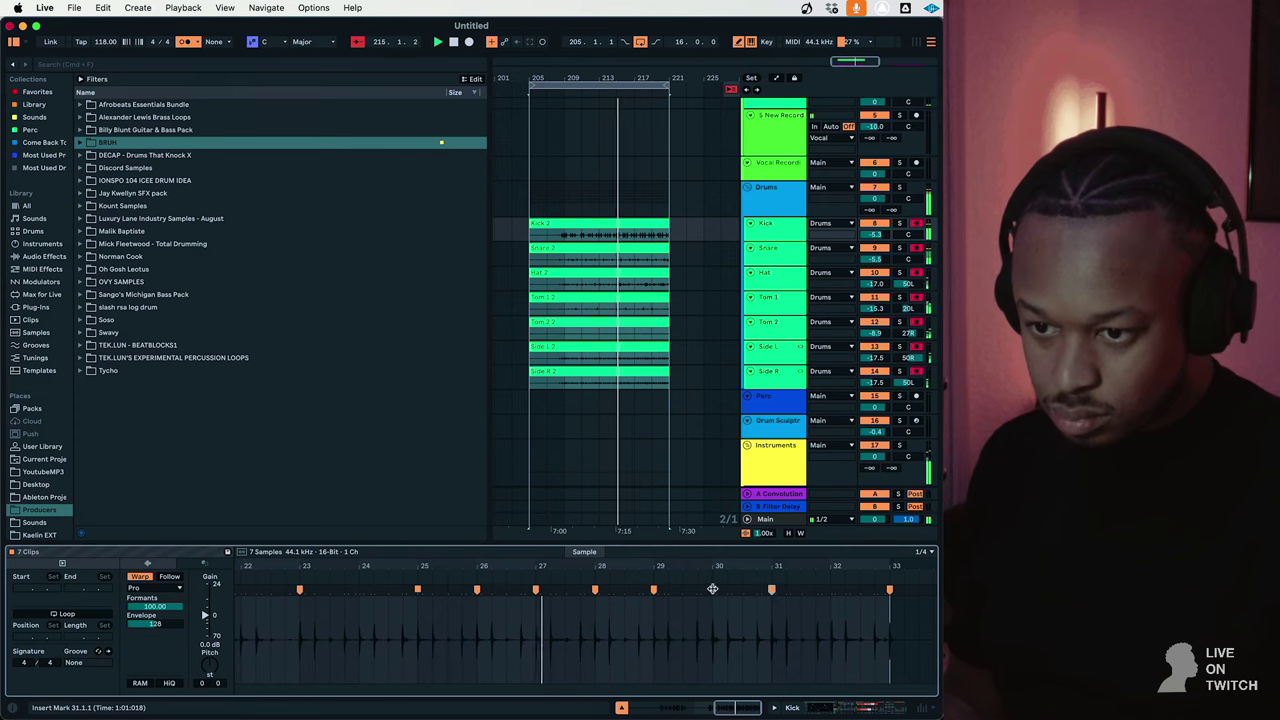
double_click(833, 590)
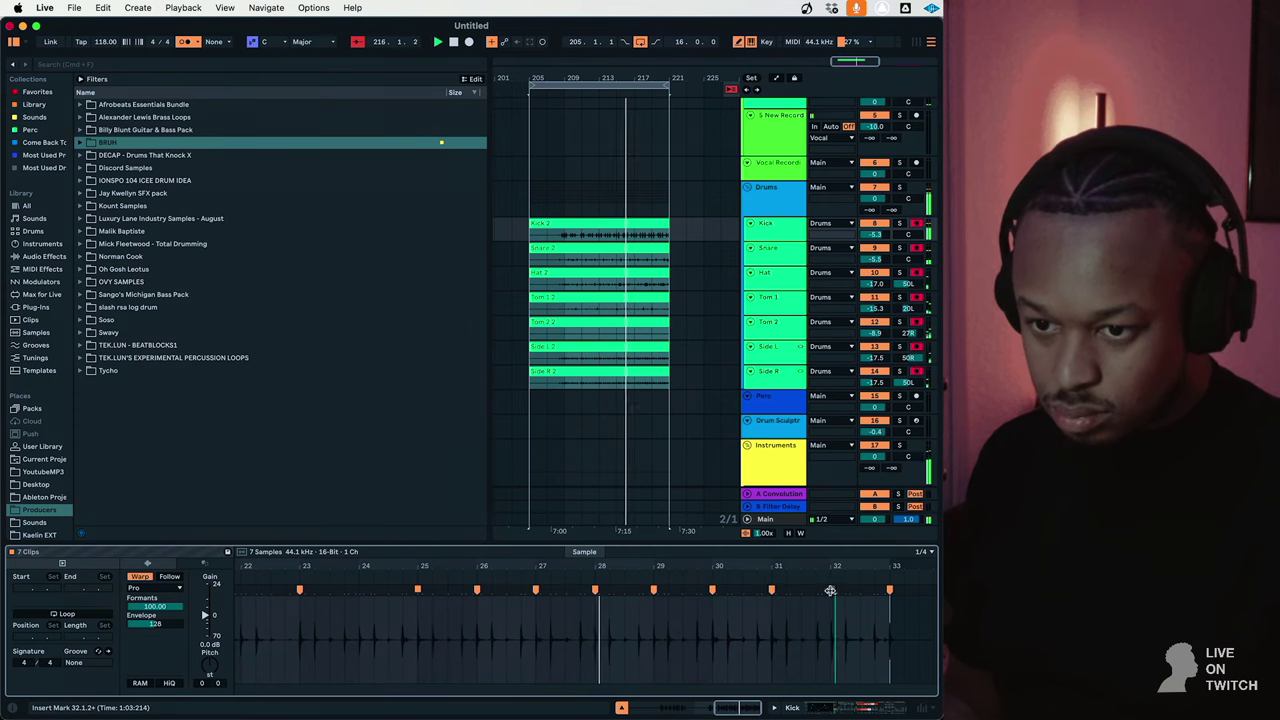
scroll(467, 626, left, 3)
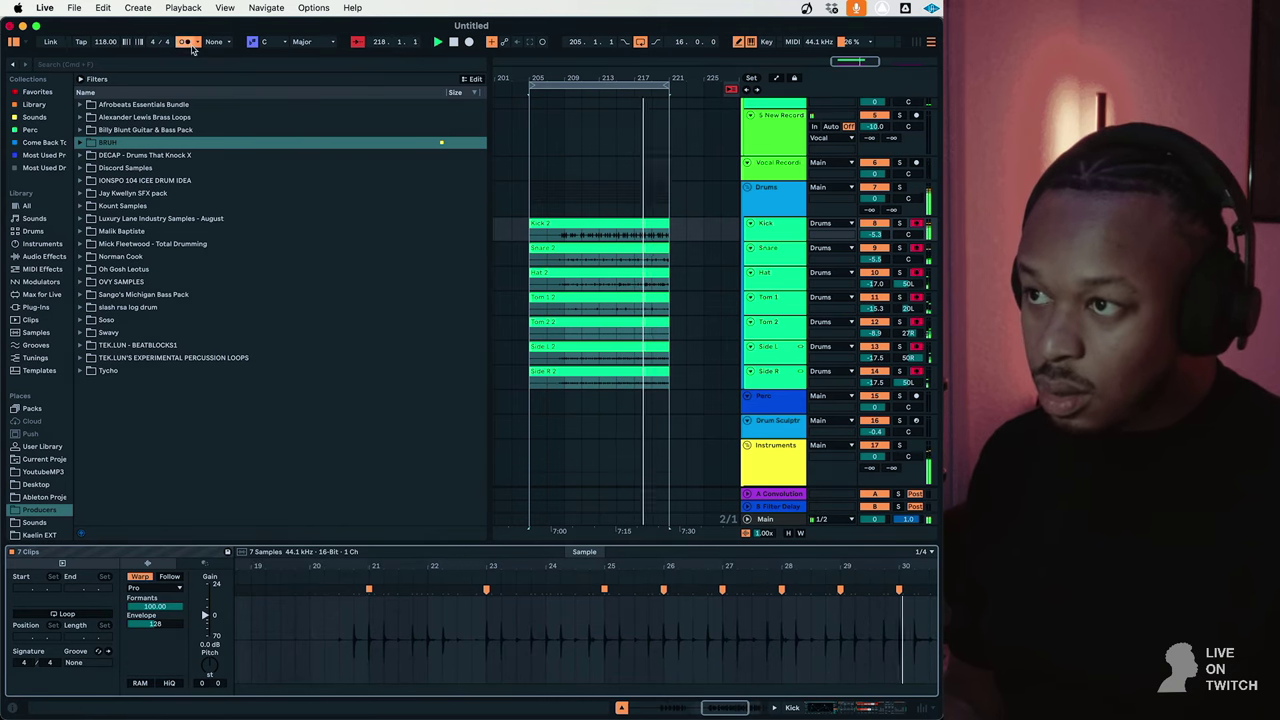
Lower the Lavendar sample track's volume to about -3.8 dB and set its effect rack's Sample Delay to 6.92 ms.
scroll(815, 323, down, 8)
scroll(816, 324, down, 1)
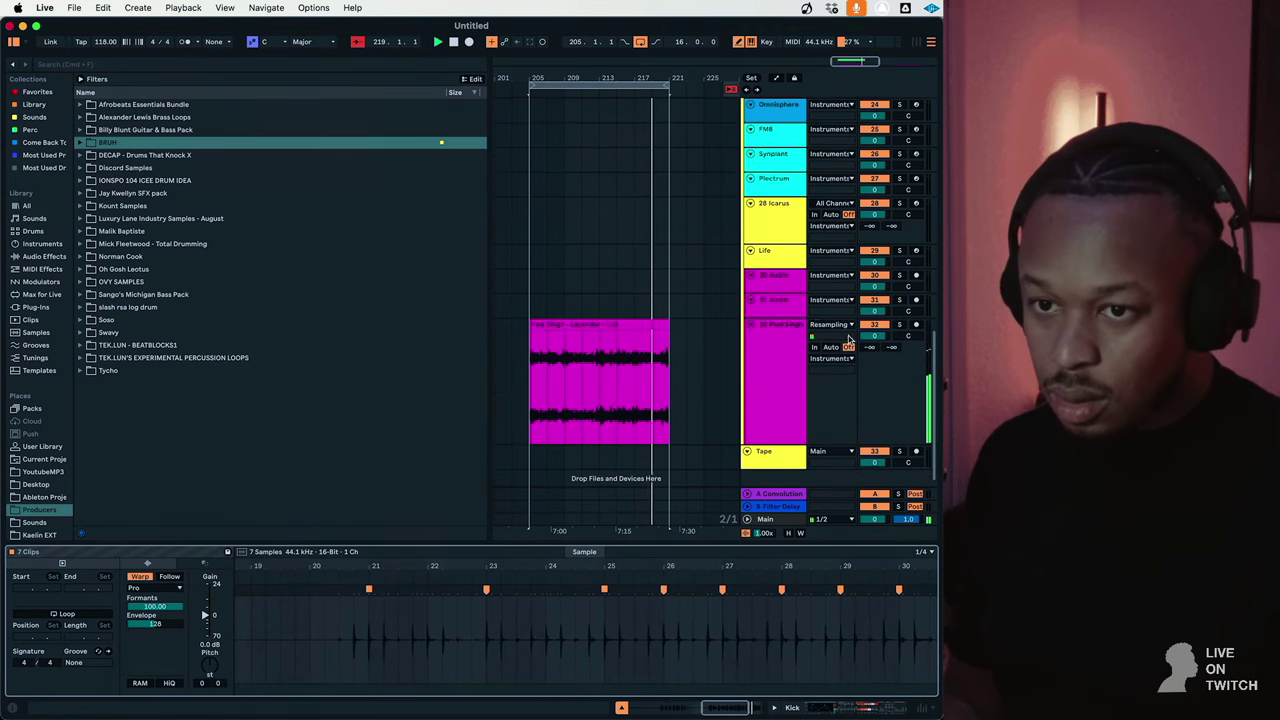
mouse_move(873, 336)
mouse_down()
mouse_move(873, 365)
mouse_move(873, 334)
mouse_up()
double_click(764, 368)
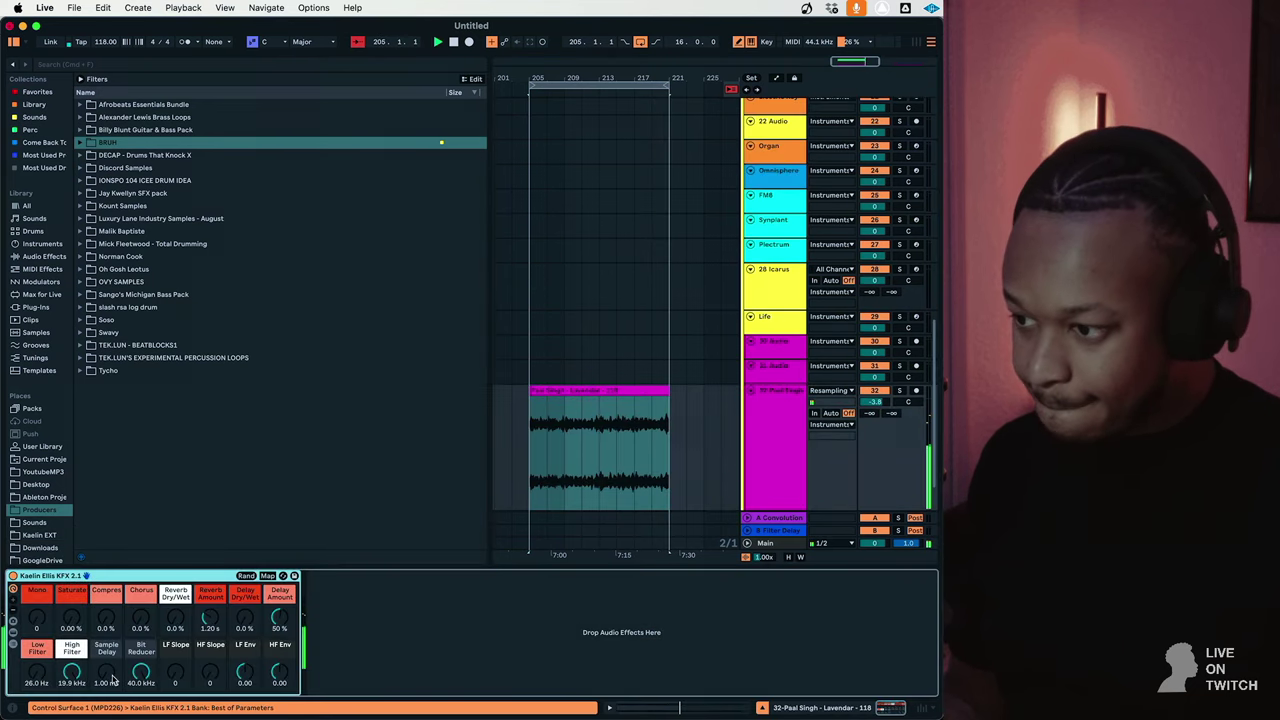
drag(112, 678, 112, 676)
Copy bars 209 to 213 of all seven drum clips and paste them at bar 205.
scroll(608, 414, up, 10)
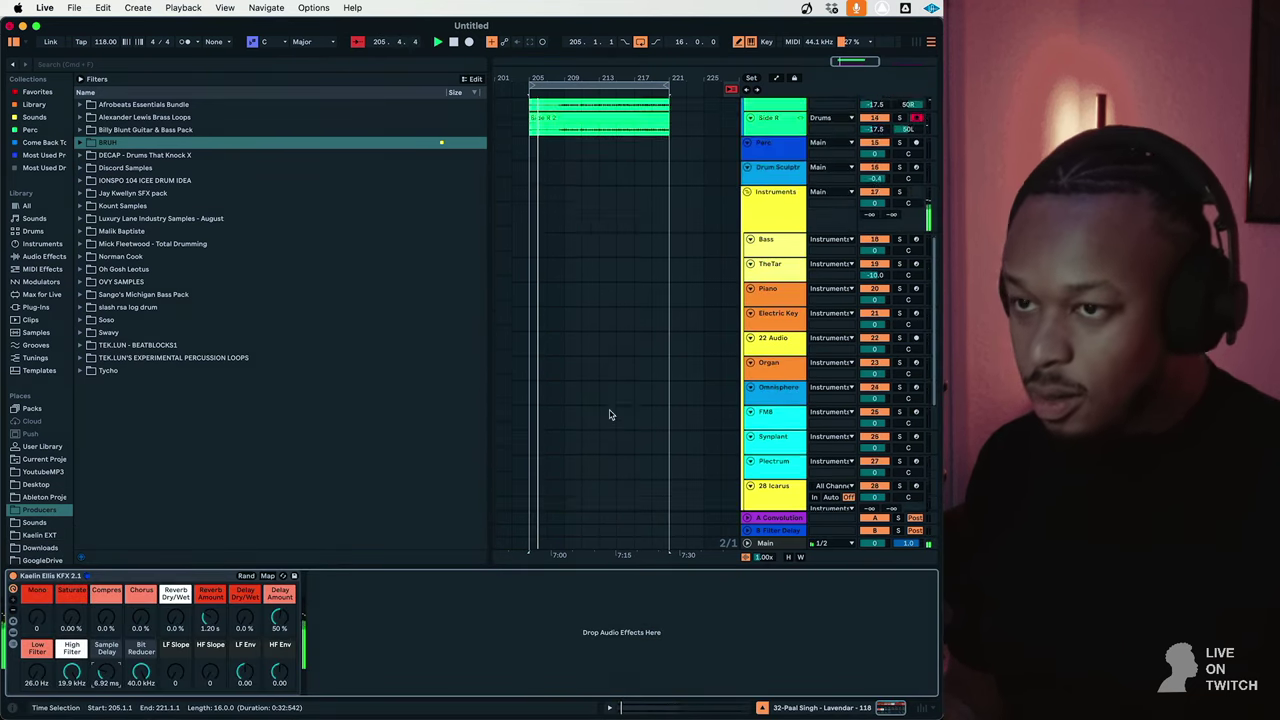
click(565, 310)
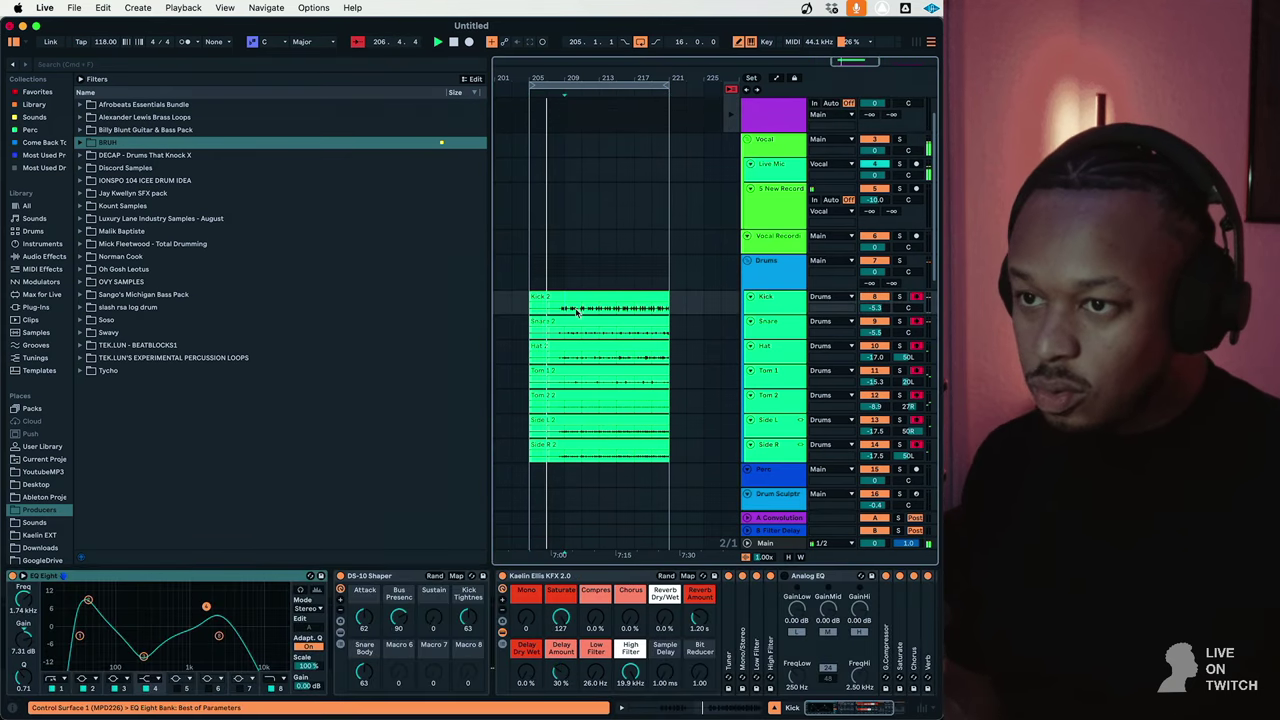
drag(598, 311, 670, 450)
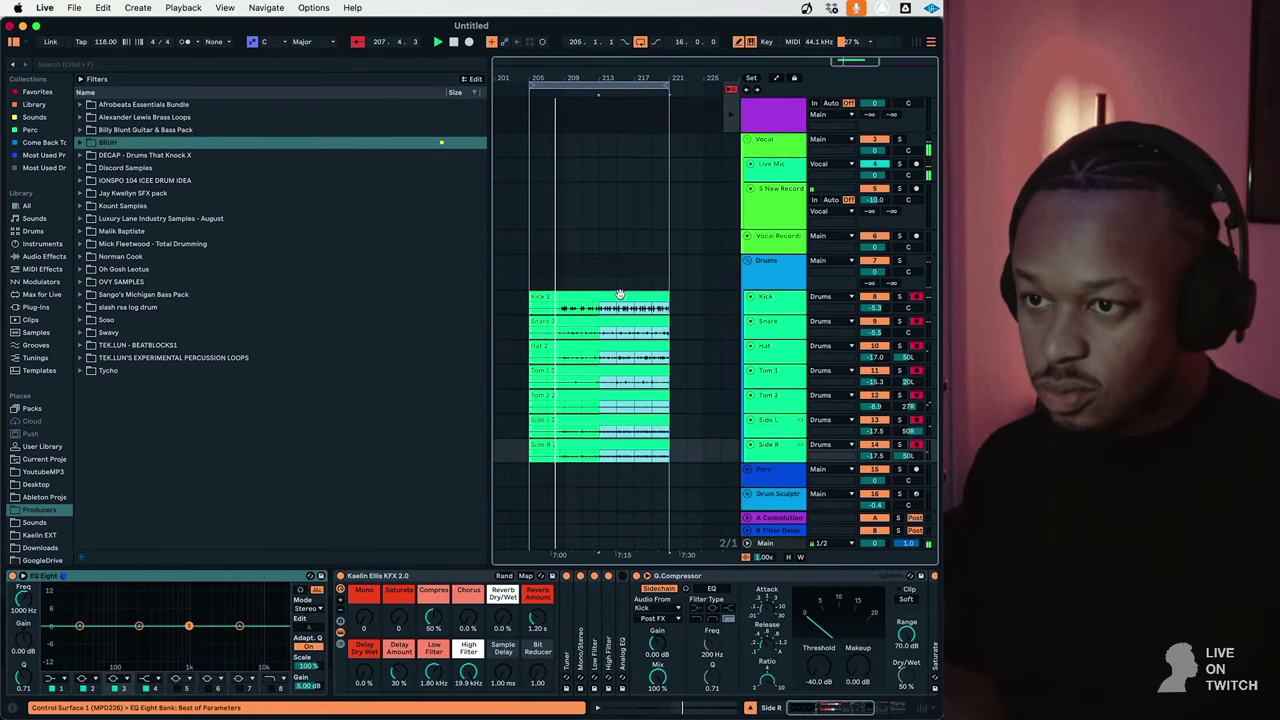
click(566, 310)
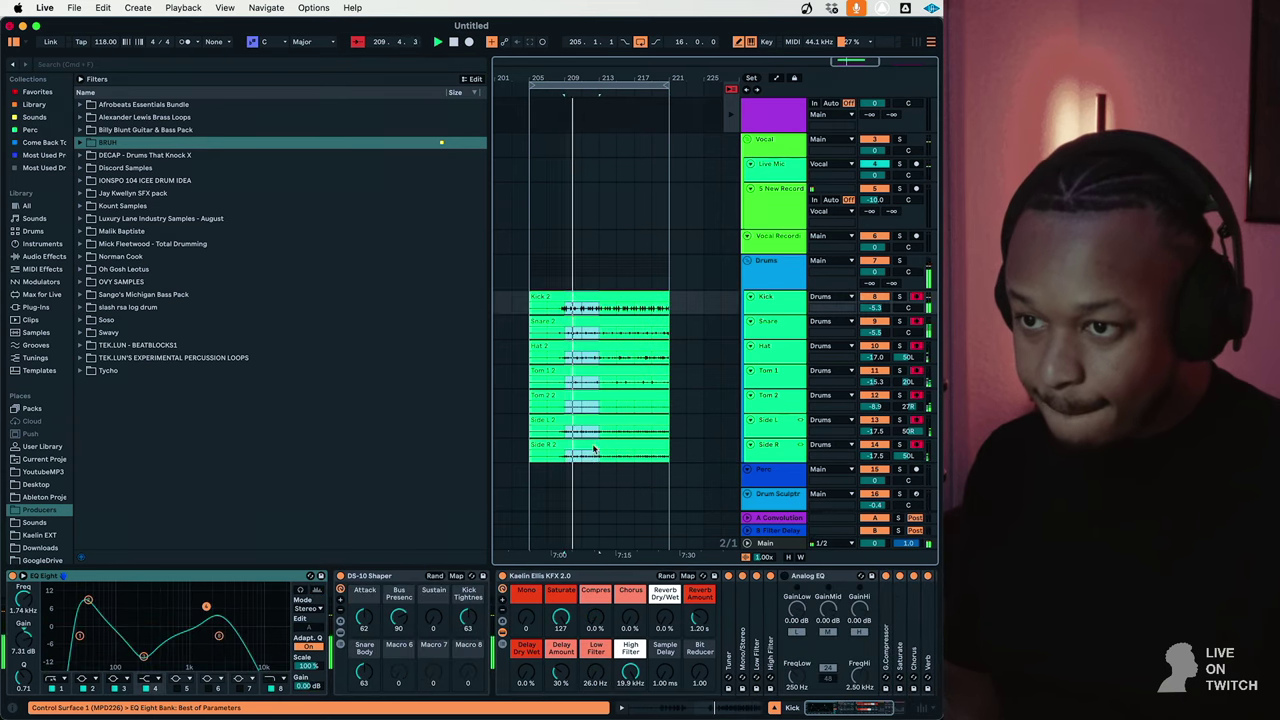
drag(596, 460, 597, 457)
key(super+c)
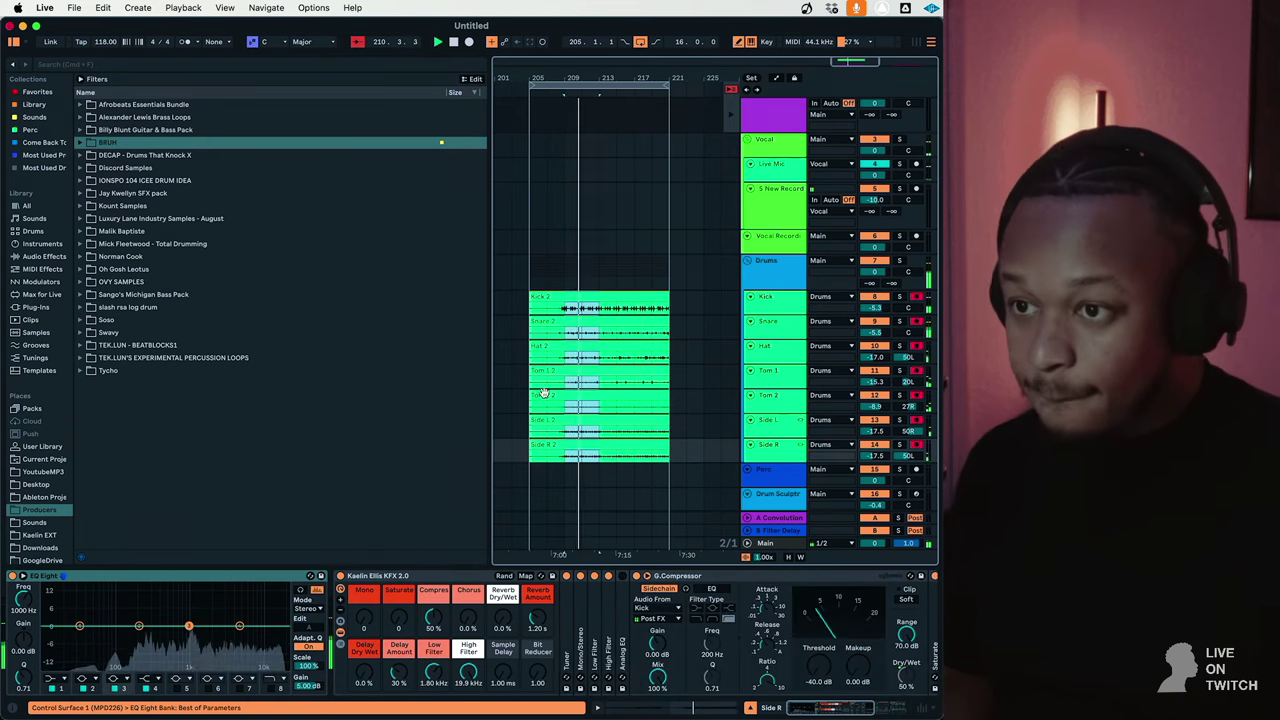
click(534, 311)
key(super+v)
Set the arrangement grid to 1/4 and extend the start of the seven later drum clips back to 208.2.1.
click(571, 338)
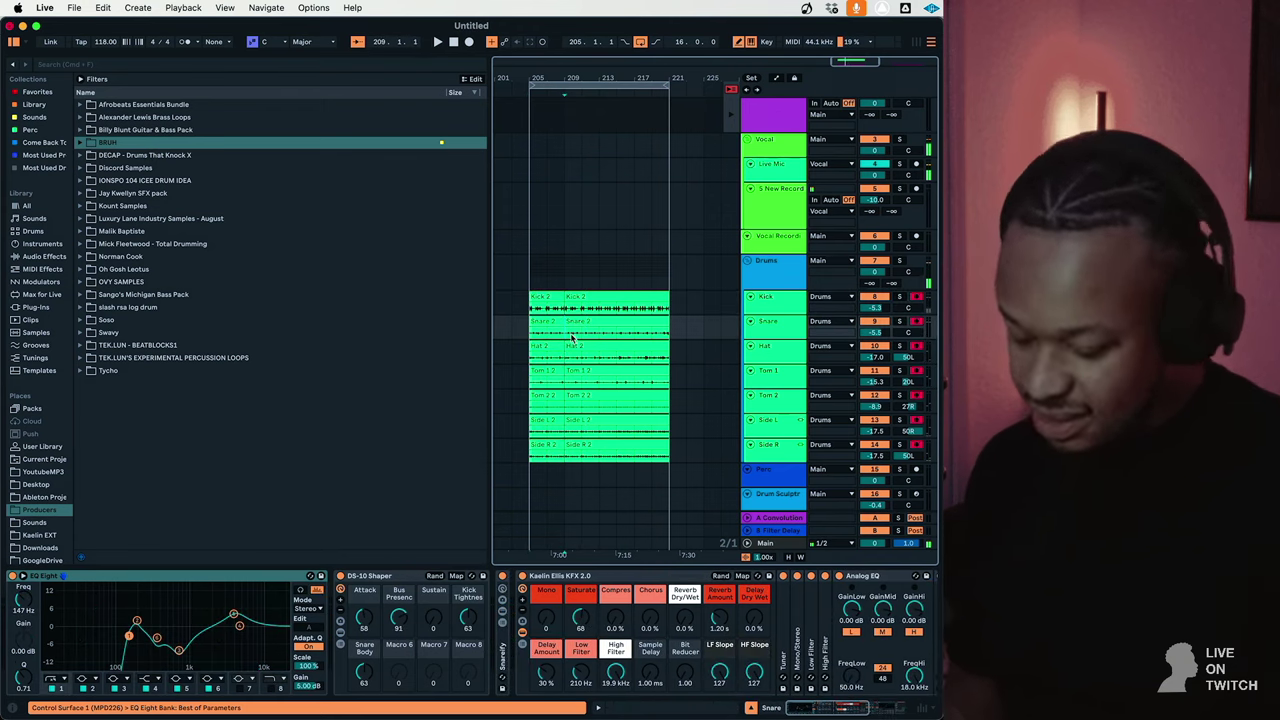
key(plus)
key(plus)
right_click(572, 340)
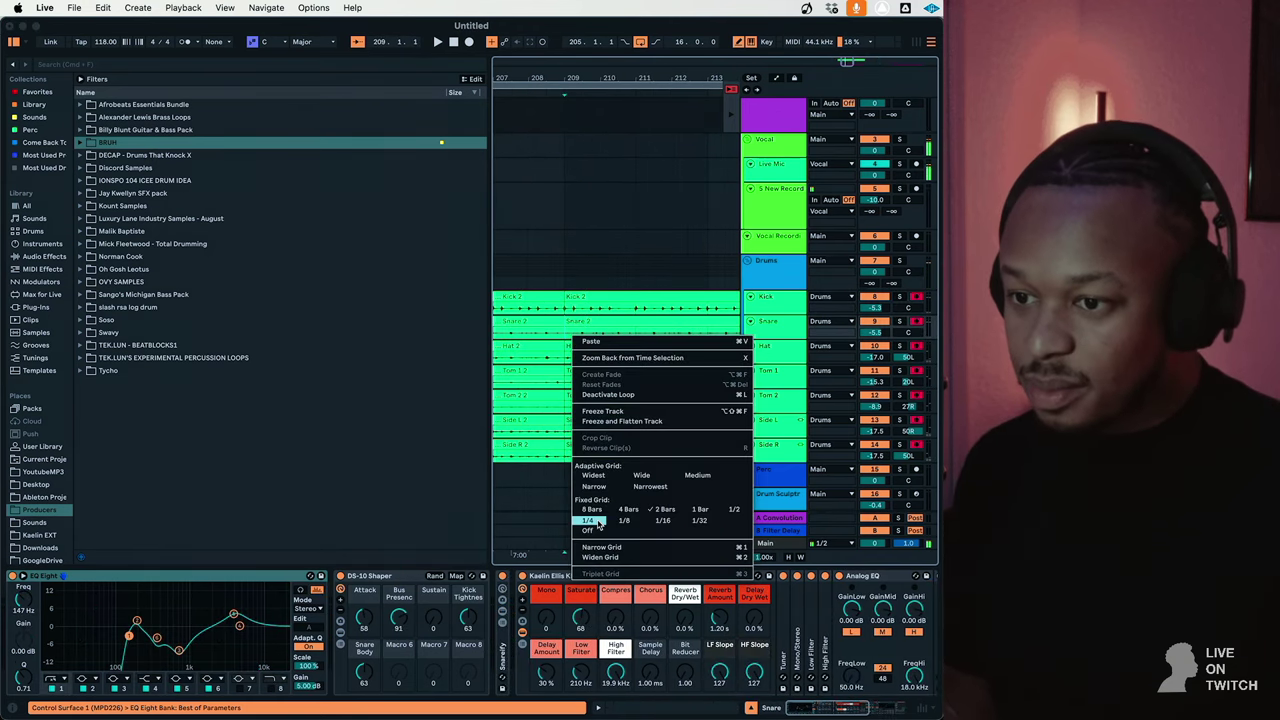
click(590, 521)
click(572, 296)
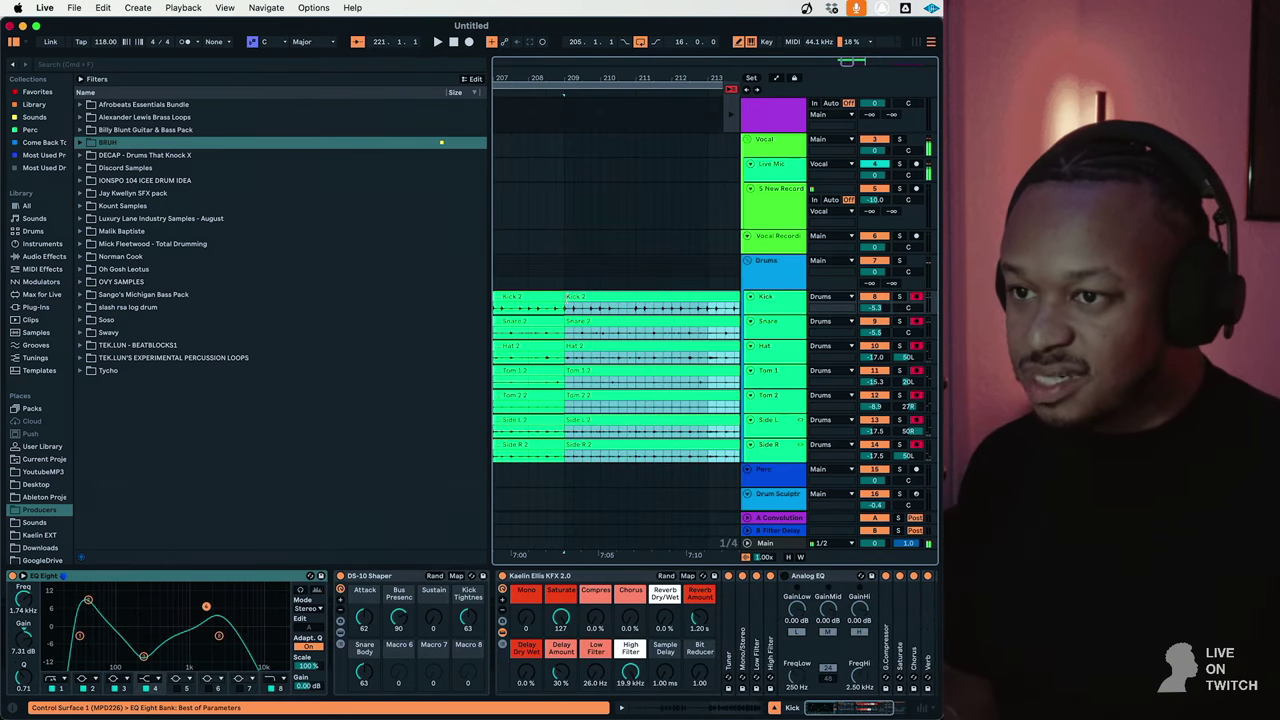
drag(556, 296, 538, 296)
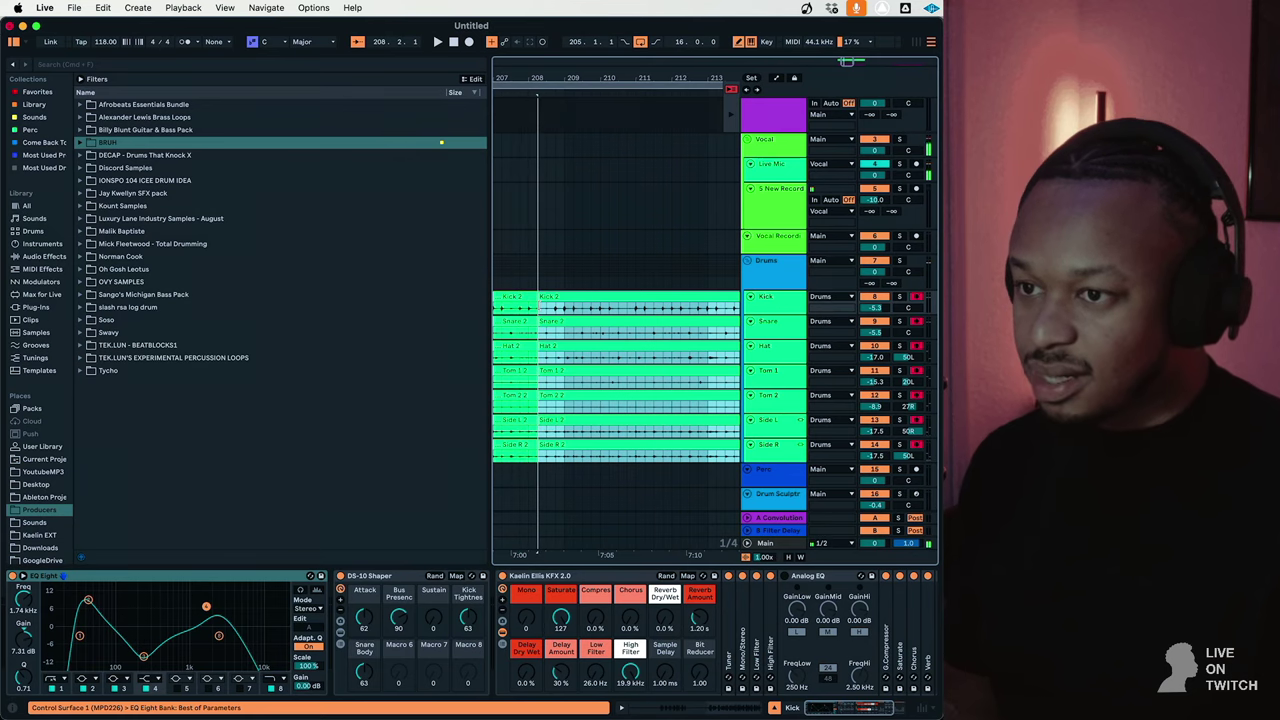
Play back the drums from 207.4.1 to check the join between the clips.
click(521, 328)
key(space)
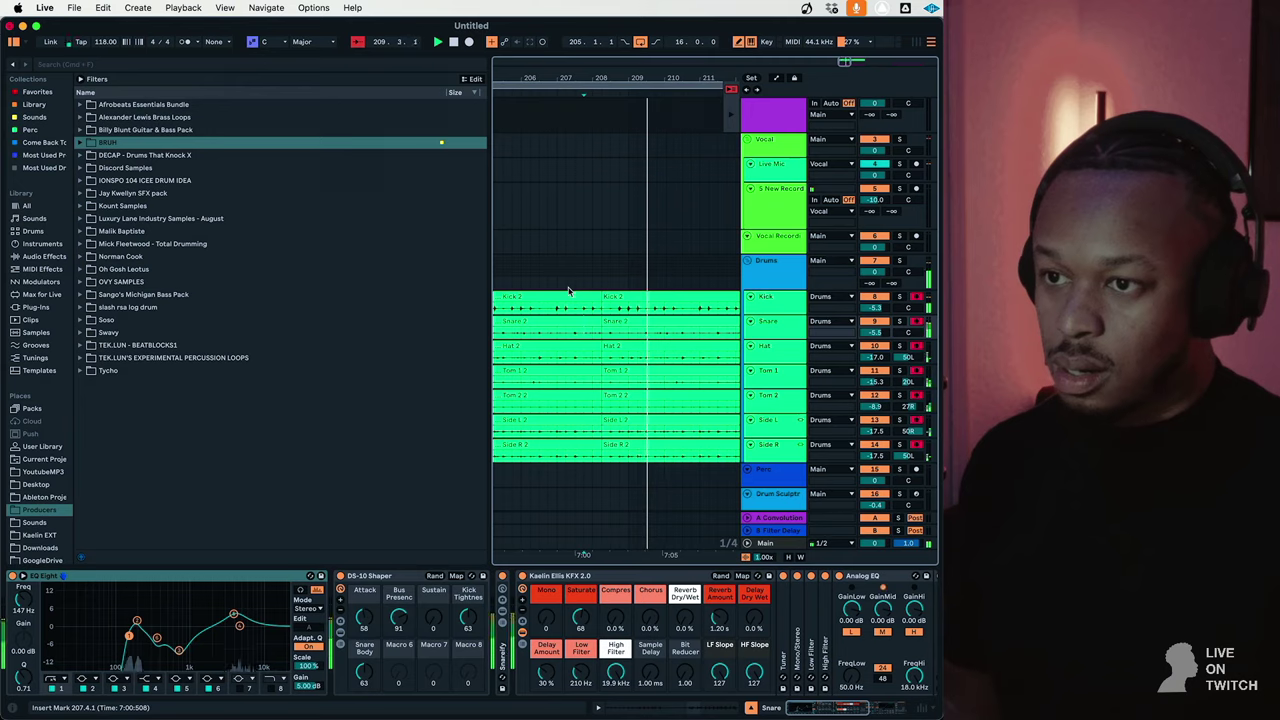
click(601, 303)
Mute the Lavendar sample track and lower the Kick track's High Filter to 1.53 kHz.
scroll(808, 370, down, 10)
click(885, 337)
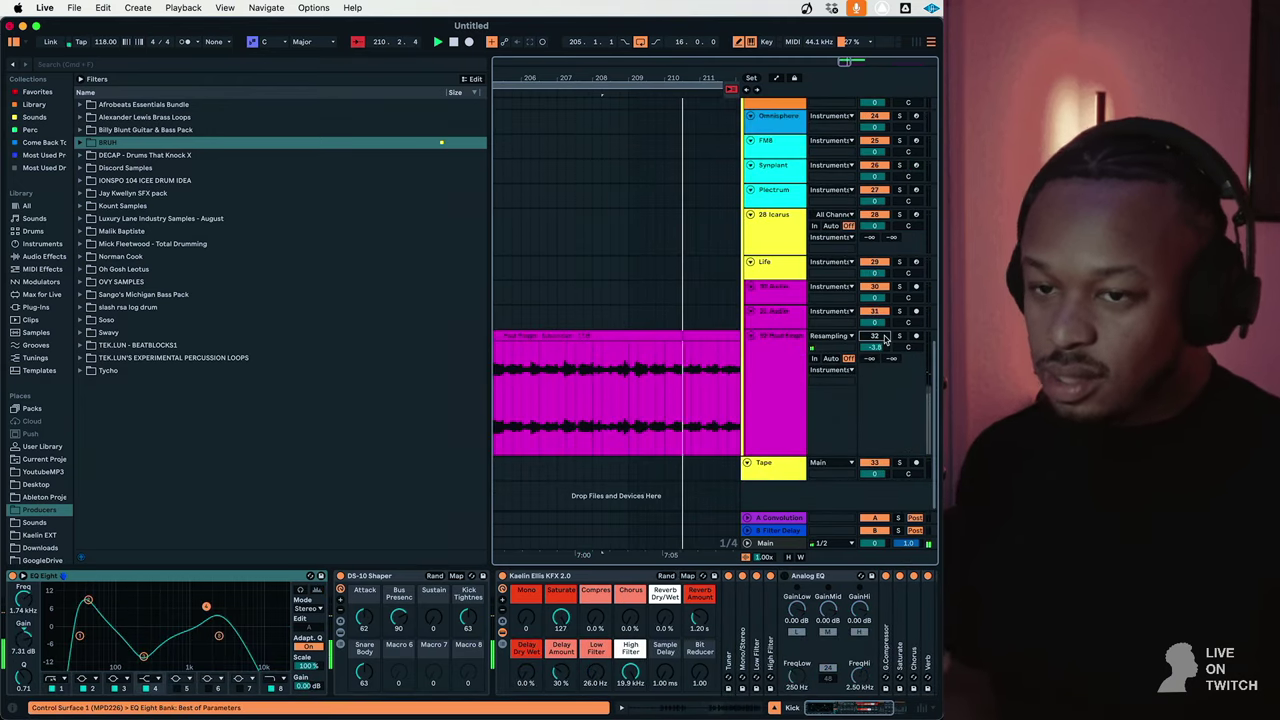
scroll(679, 297, up, 10)
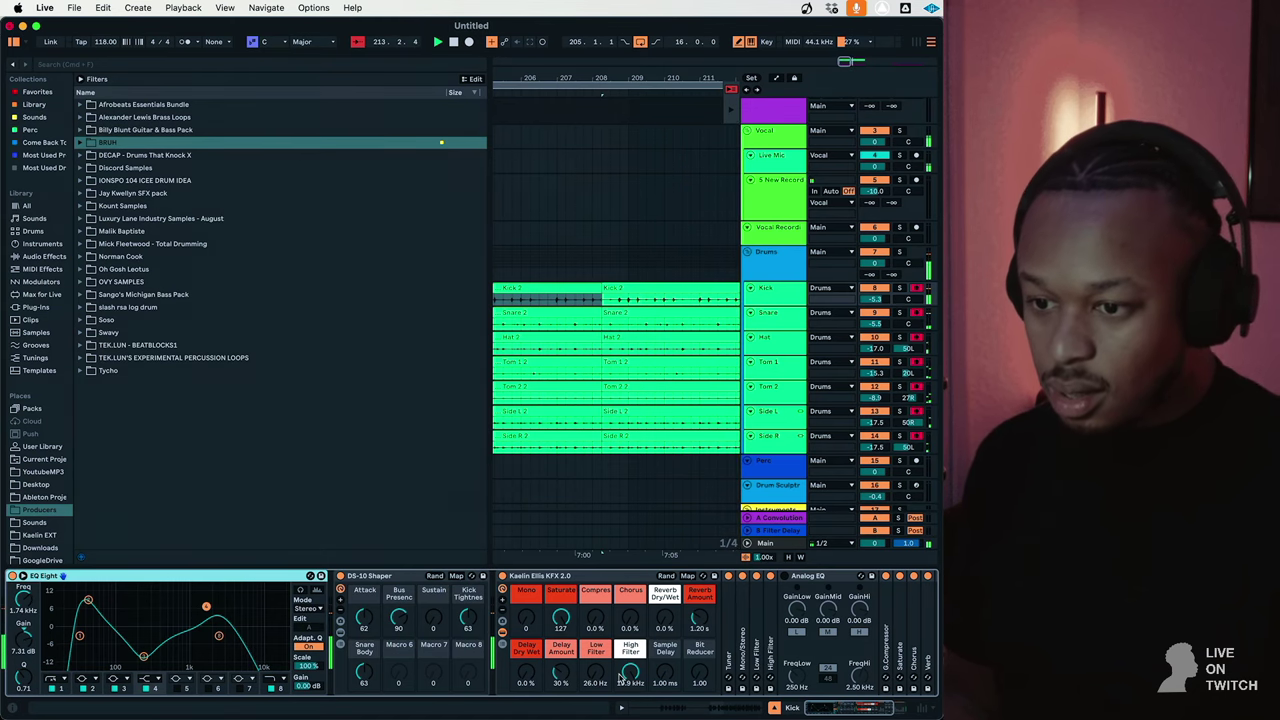
drag(621, 679, 621, 710)
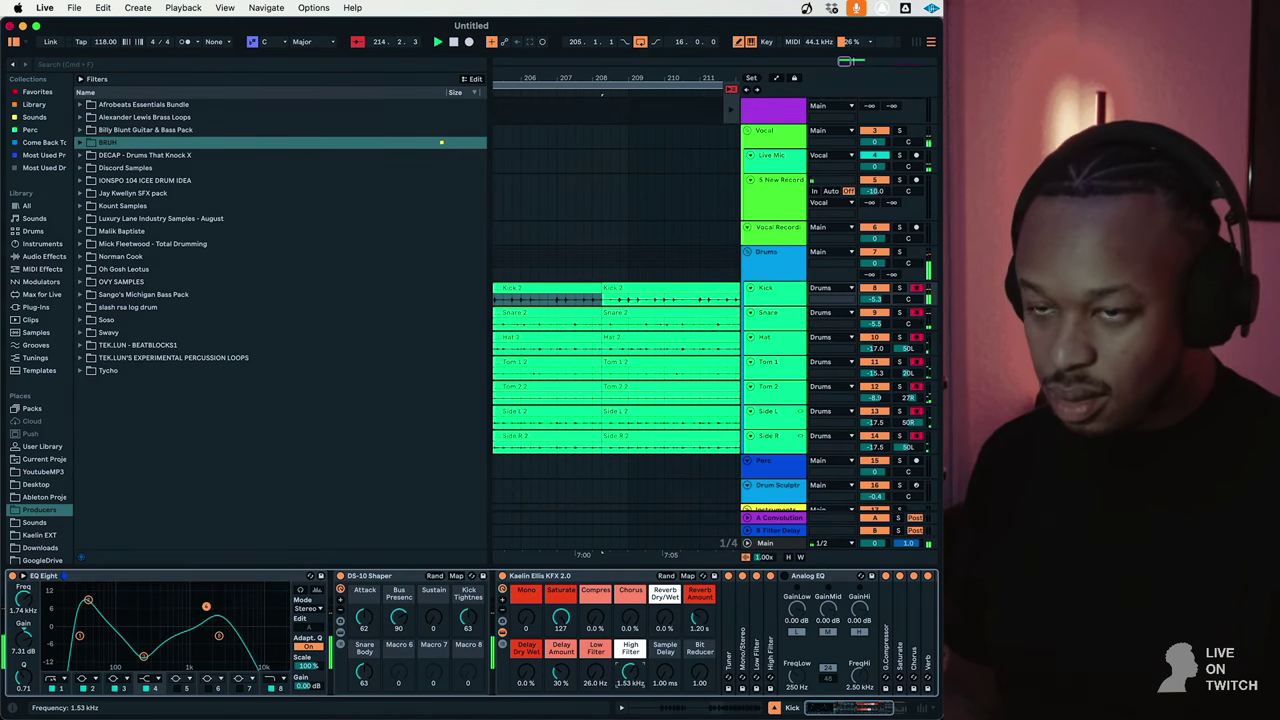
On the Snare track's Kaelin Ellis KFX 2.0 rack, set Compress to 100% and Low Filter to 288 Hz.
click(780, 317)
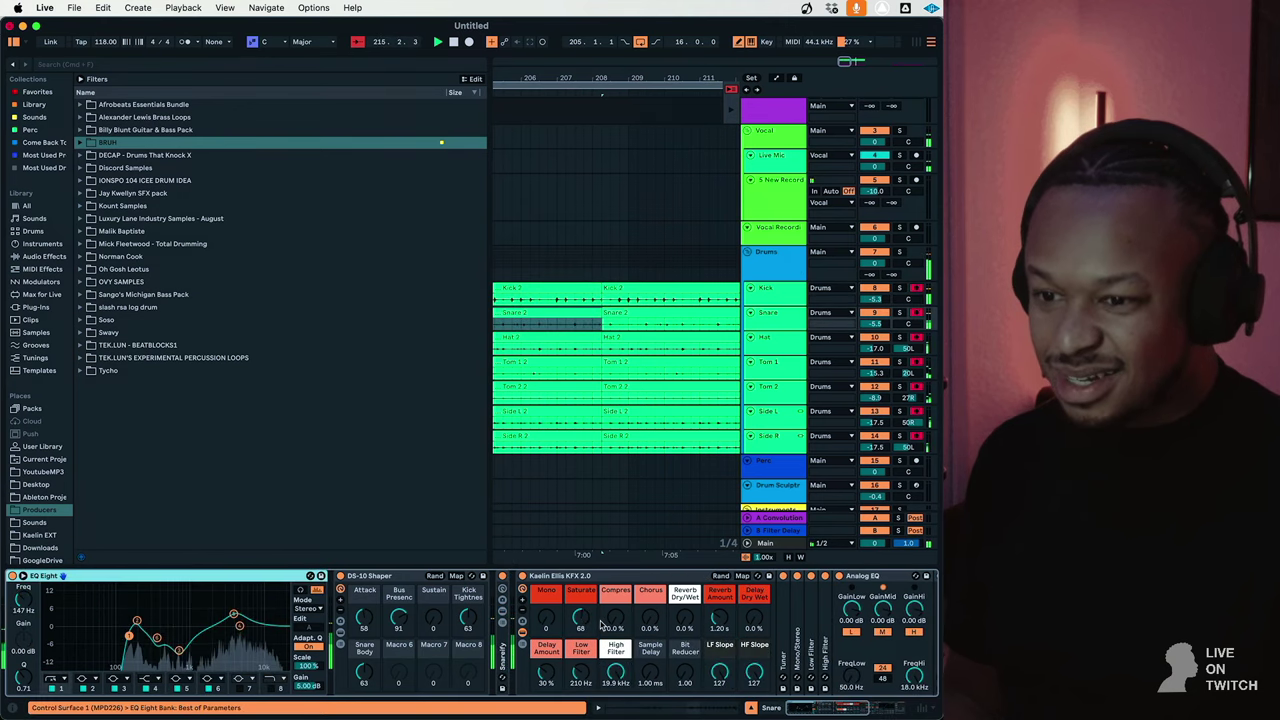
click(614, 618)
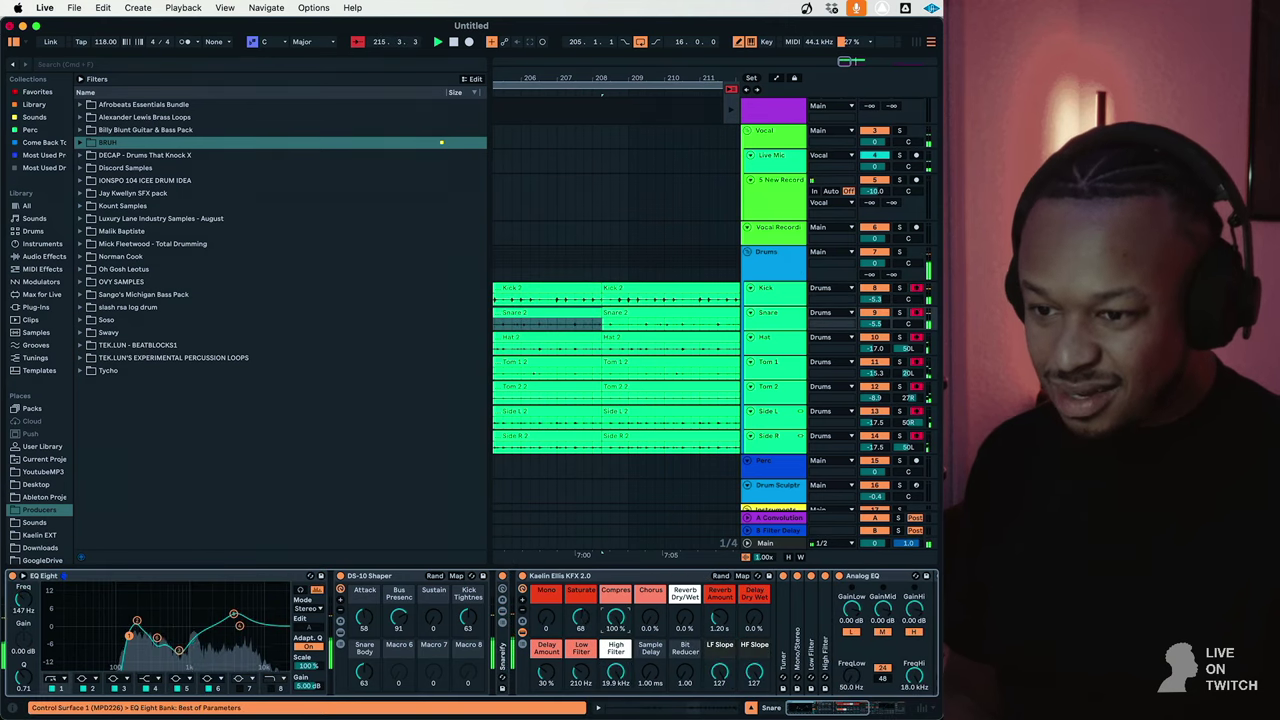
click(778, 320)
drag(580, 672, 580, 666)
click(690, 394)
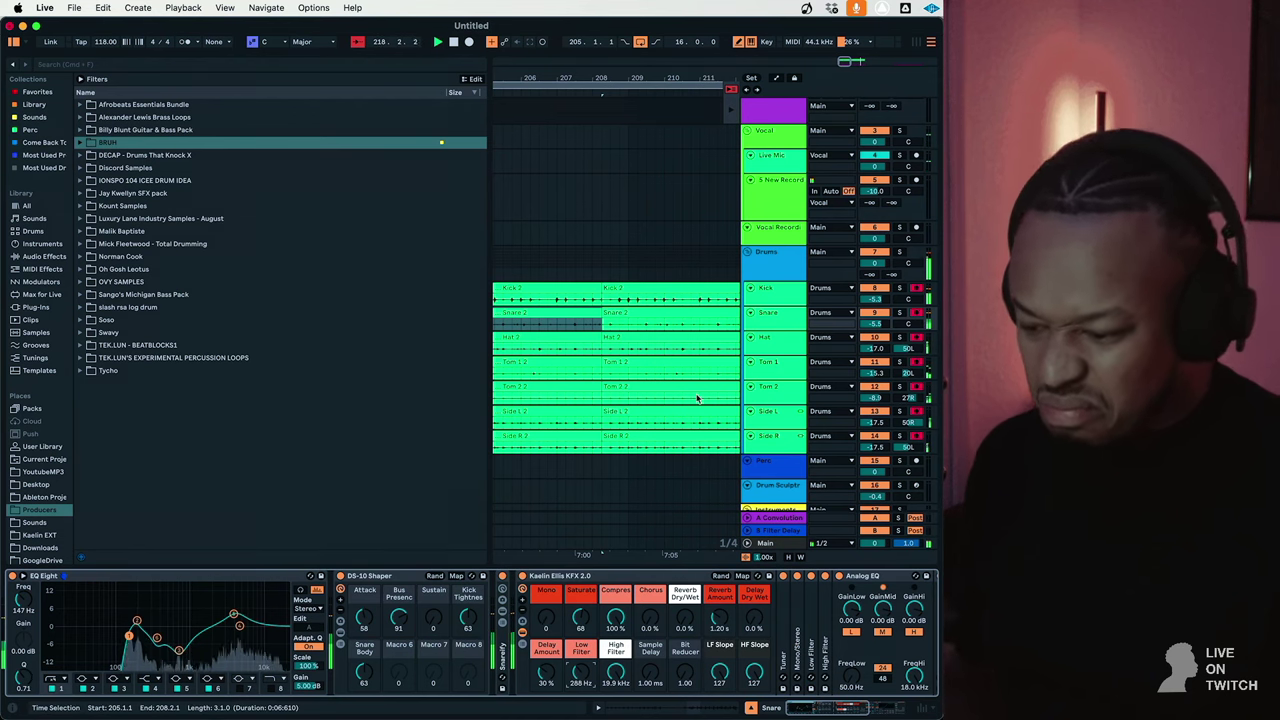
Set the Reverb Dry/Wet of the Drums group's Kaelin Ellis KFX 2.0 rack to 0%.
click(775, 262)
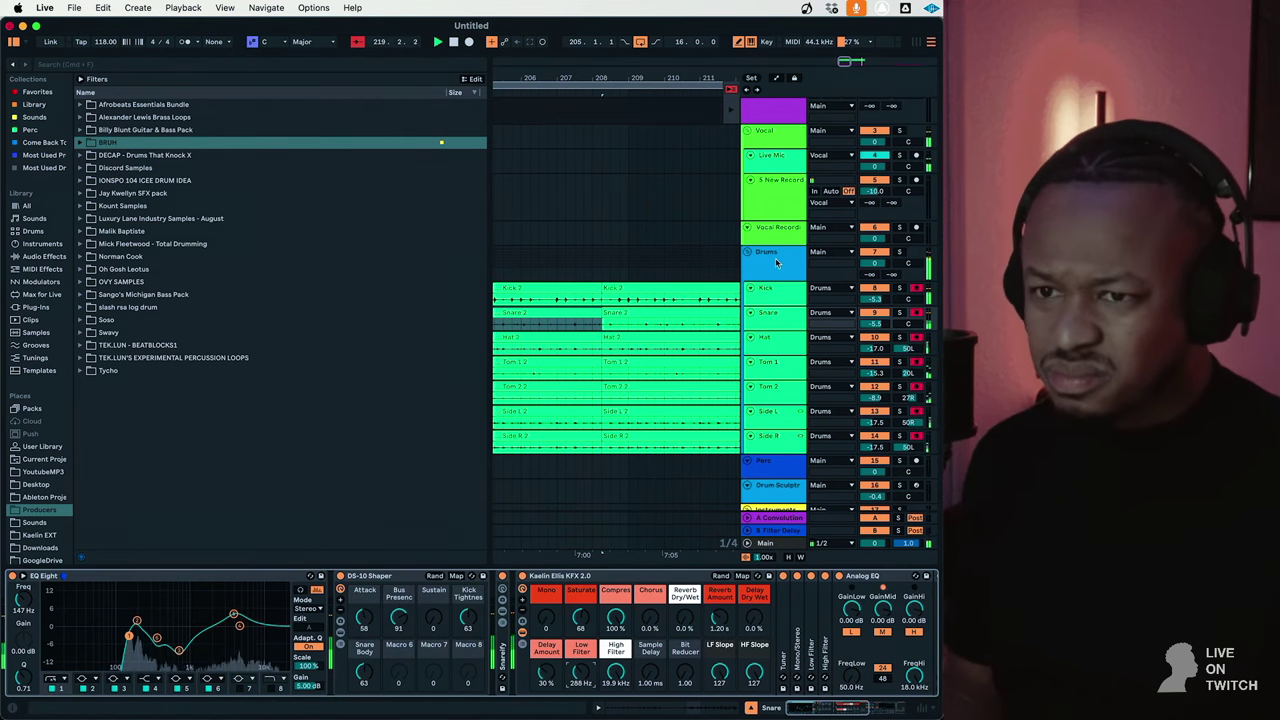
click(775, 262)
drag(506, 622, 506, 650)
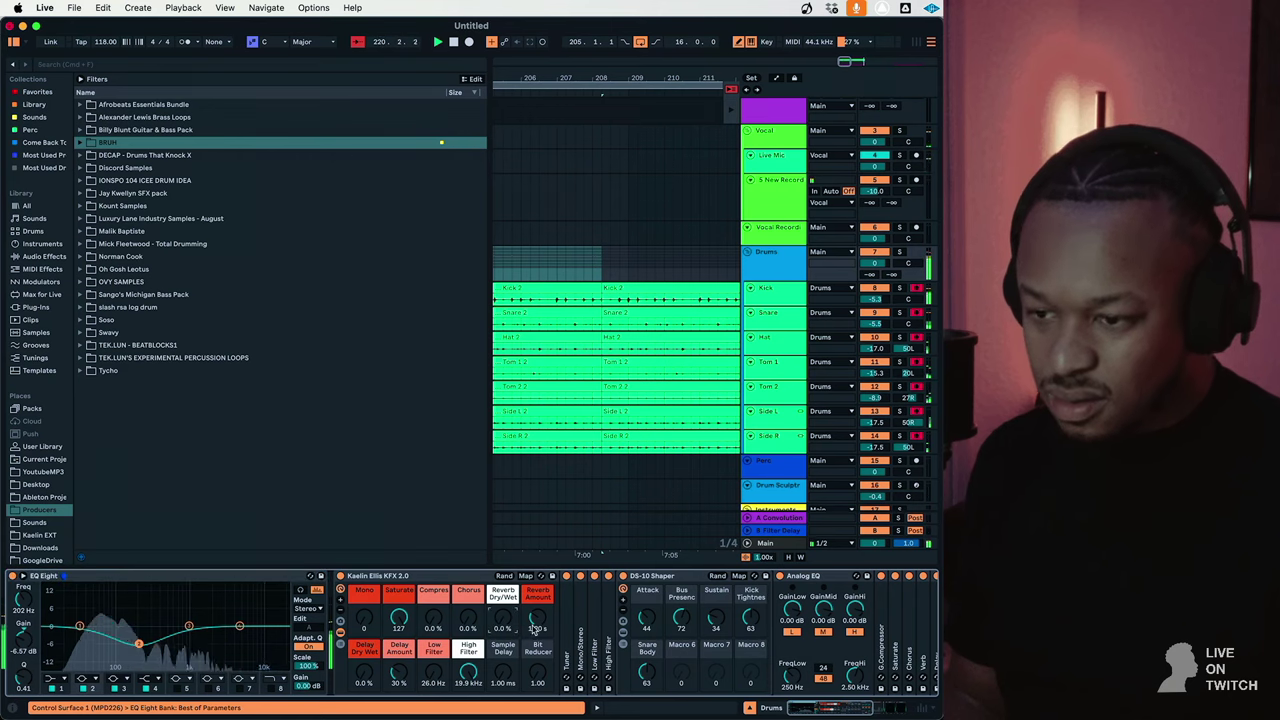
On the Drums group's Convolution Reverb Pro, set Decay to 1%, Size to 50%, Predelay to 0 ms, and Width and Dry/Wet to 0%.
scroll(549, 645, right, 5)
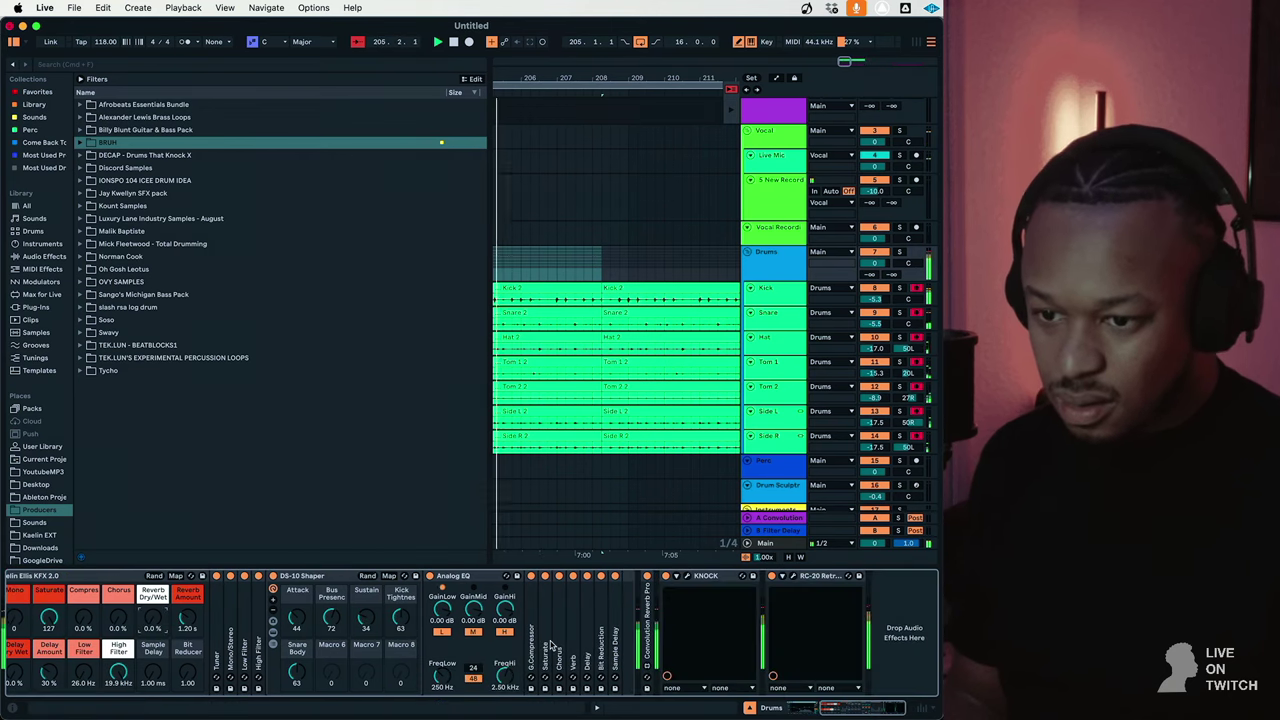
double_click(651, 604)
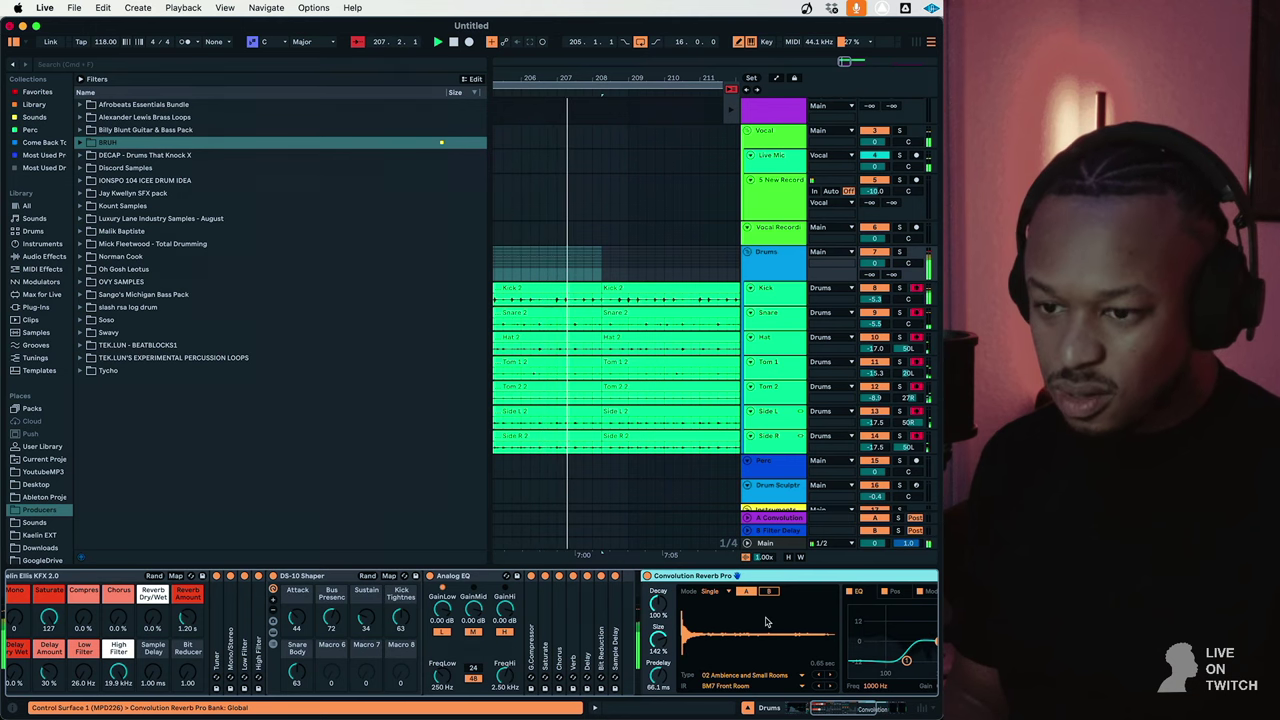
scroll(648, 684, right, 6)
drag(632, 679, 634, 600)
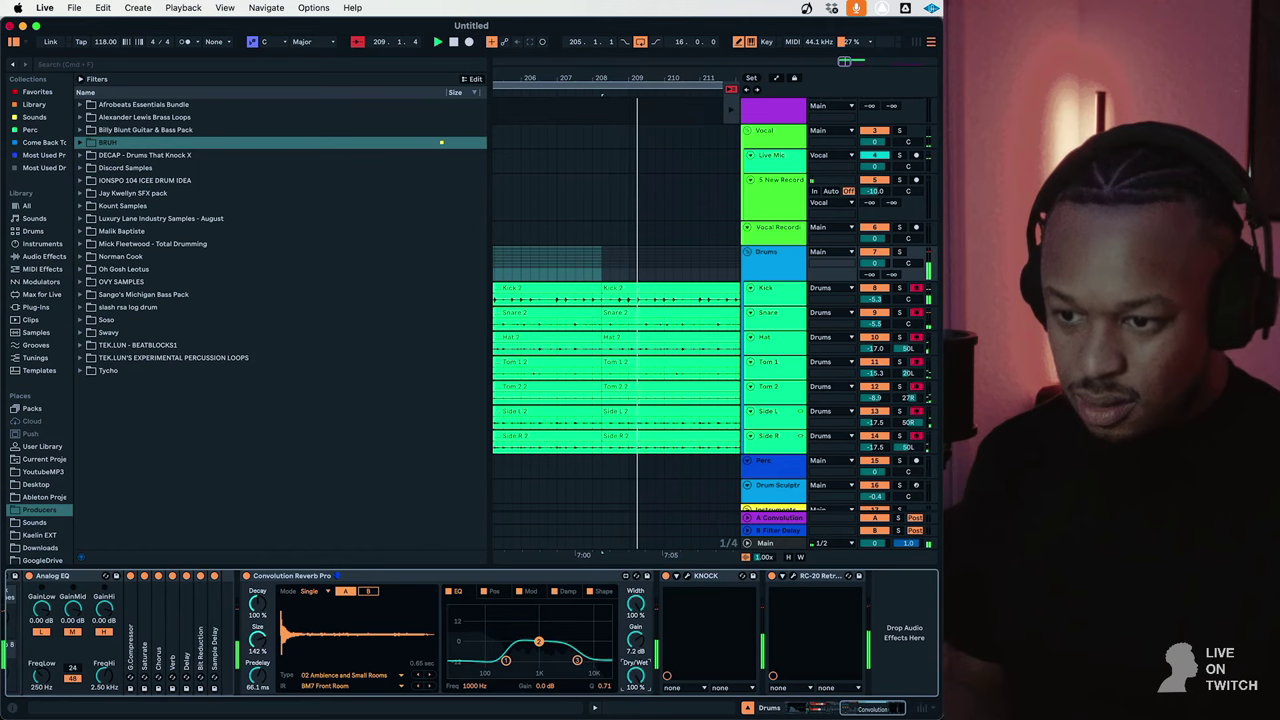
drag(258, 678, 258, 712)
drag(257, 604, 255, 700)
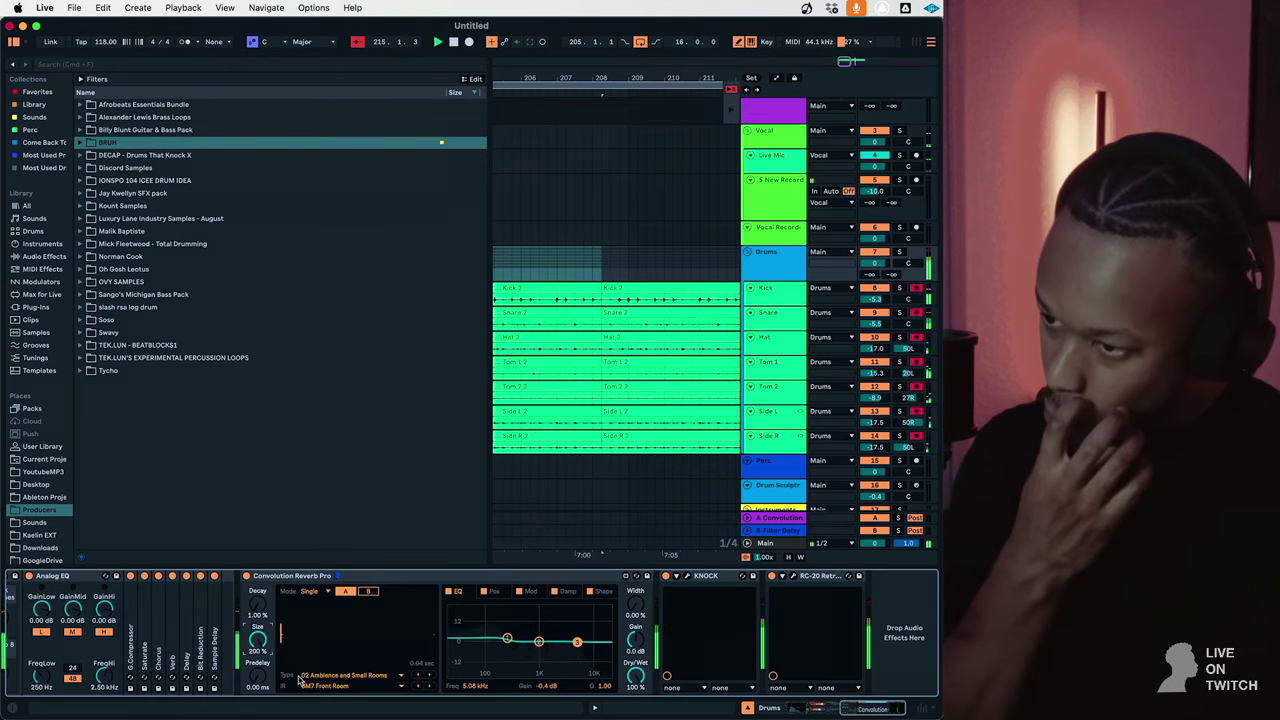
drag(262, 642, 262, 600)
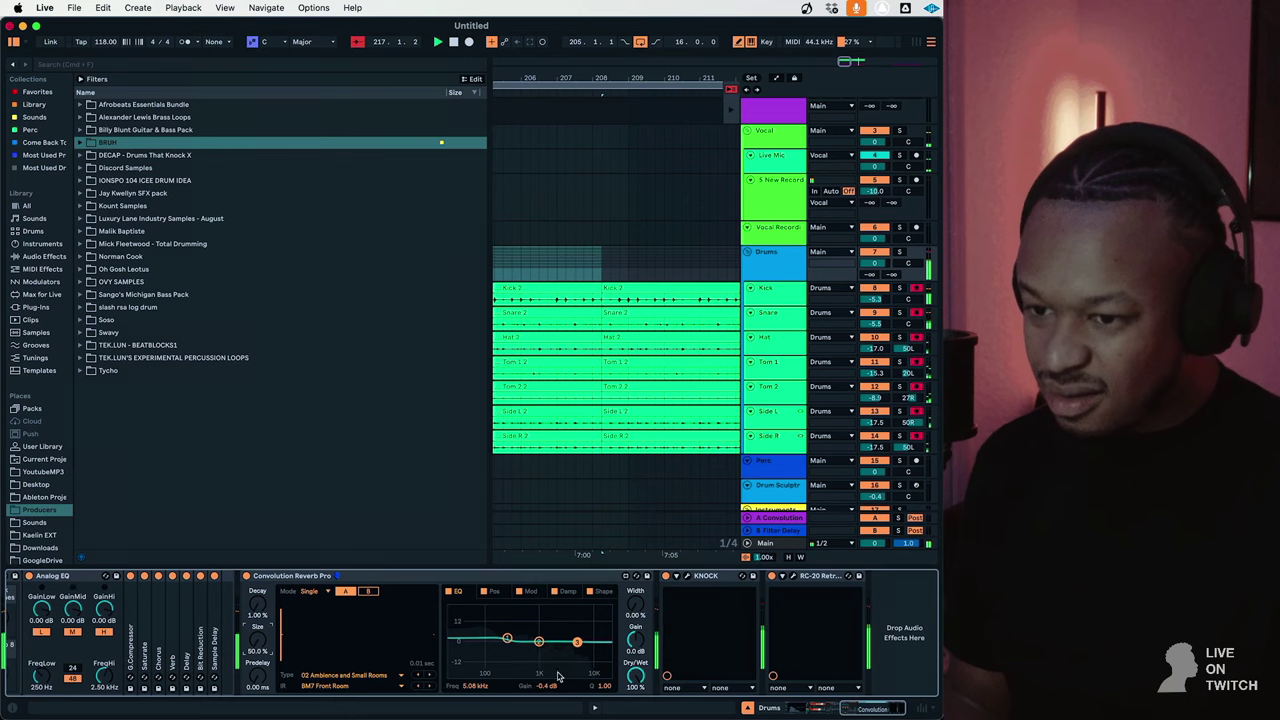
Load the DECAP - Breakbeat Dirty preset in the Drums group's KNOCK plug-in and close its window.
click(687, 577)
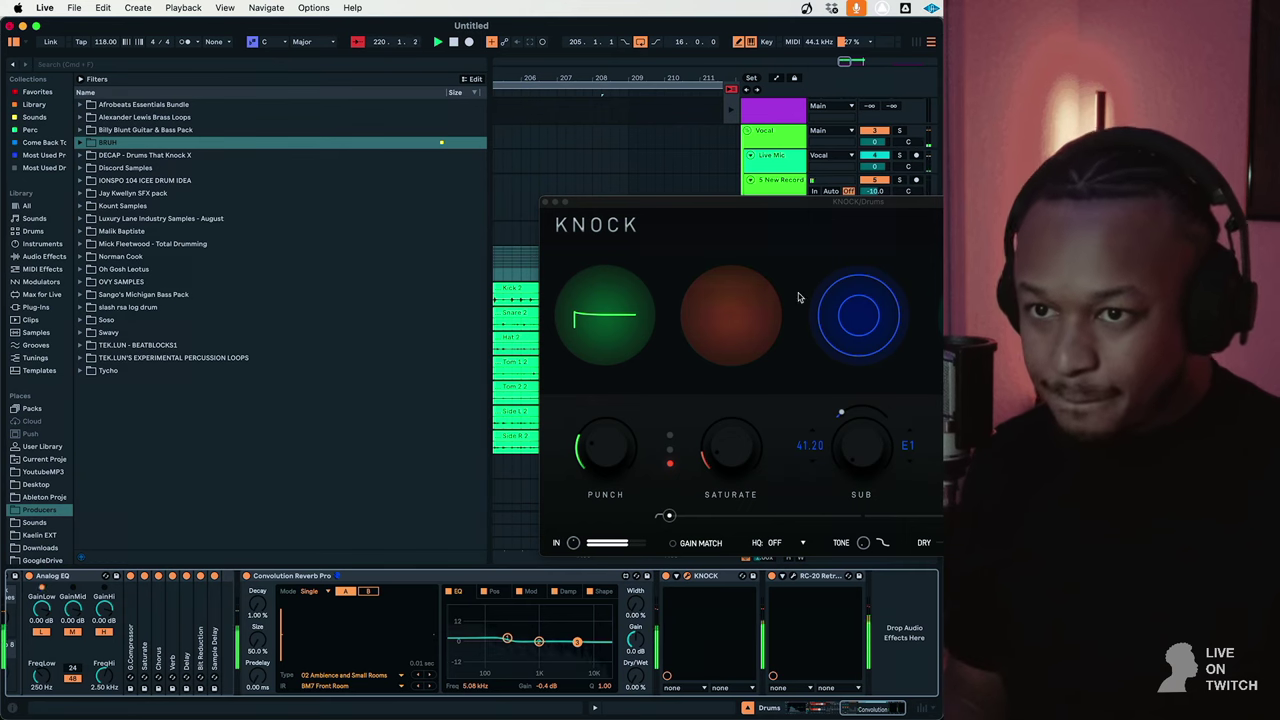
drag(786, 209, 520, 235)
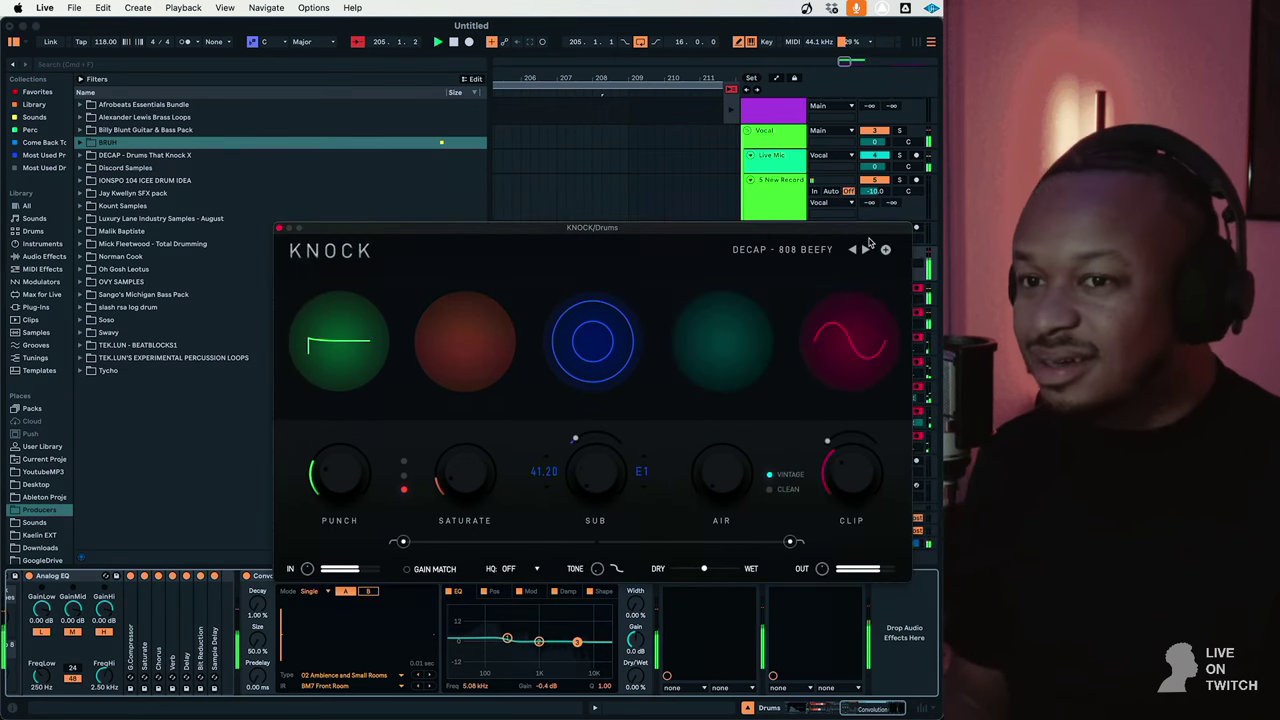
click(866, 251)
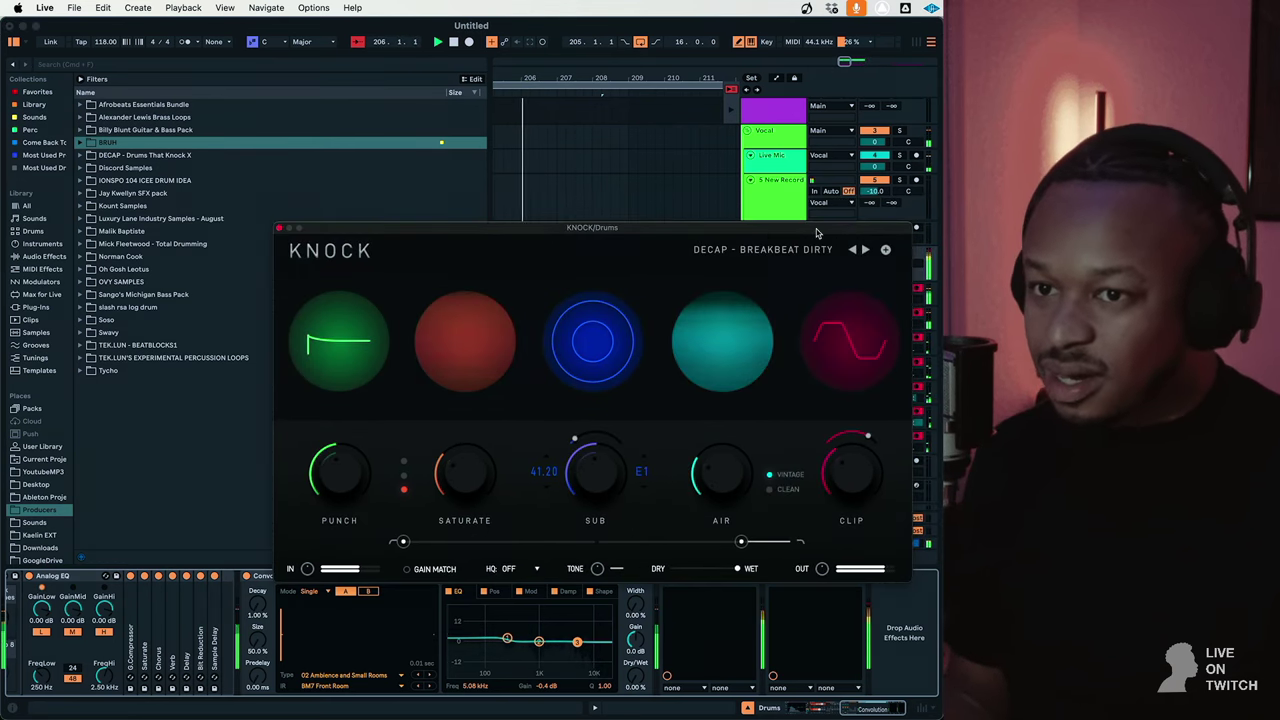
drag(547, 228, 444, 233)
click(175, 232)
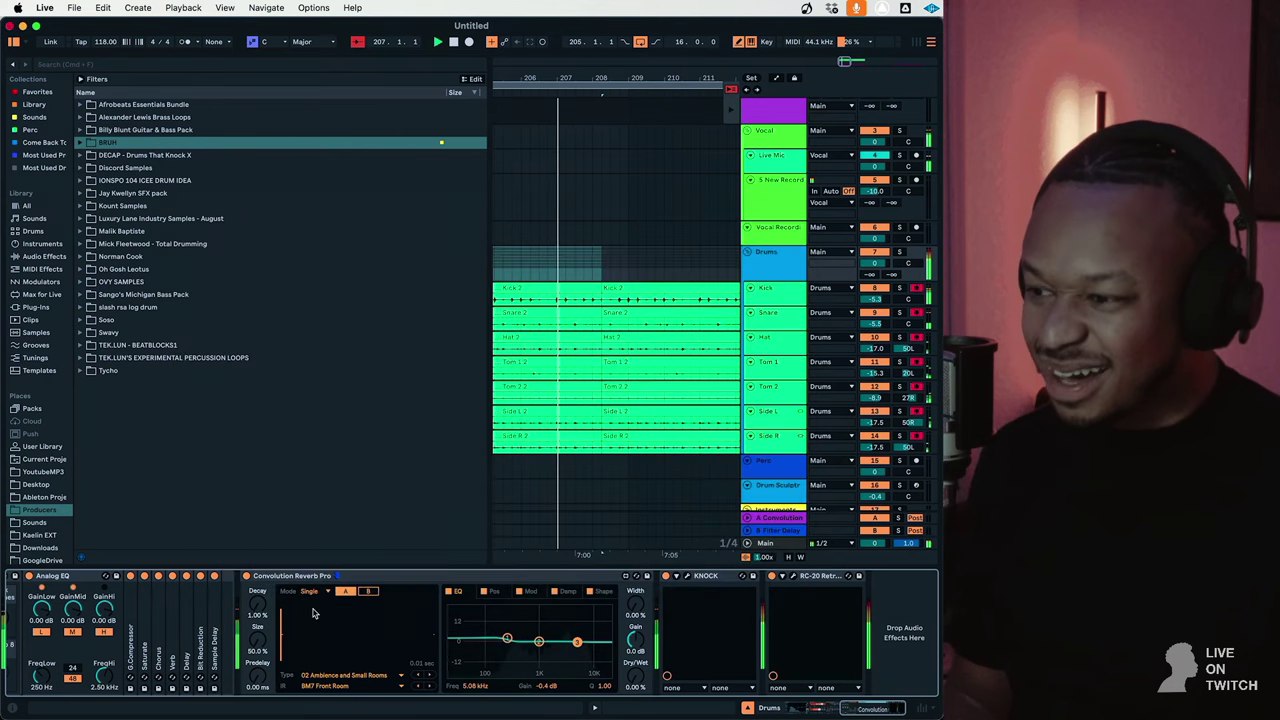
Set the Drums group's Delay to 3 sixteenths on both sides, 0% feedback, a 949 Hz filter with 0.50 width, and 18% Dry/Wet.
scroll(314, 613, left, 6)
scroll(313, 614, left, 3)
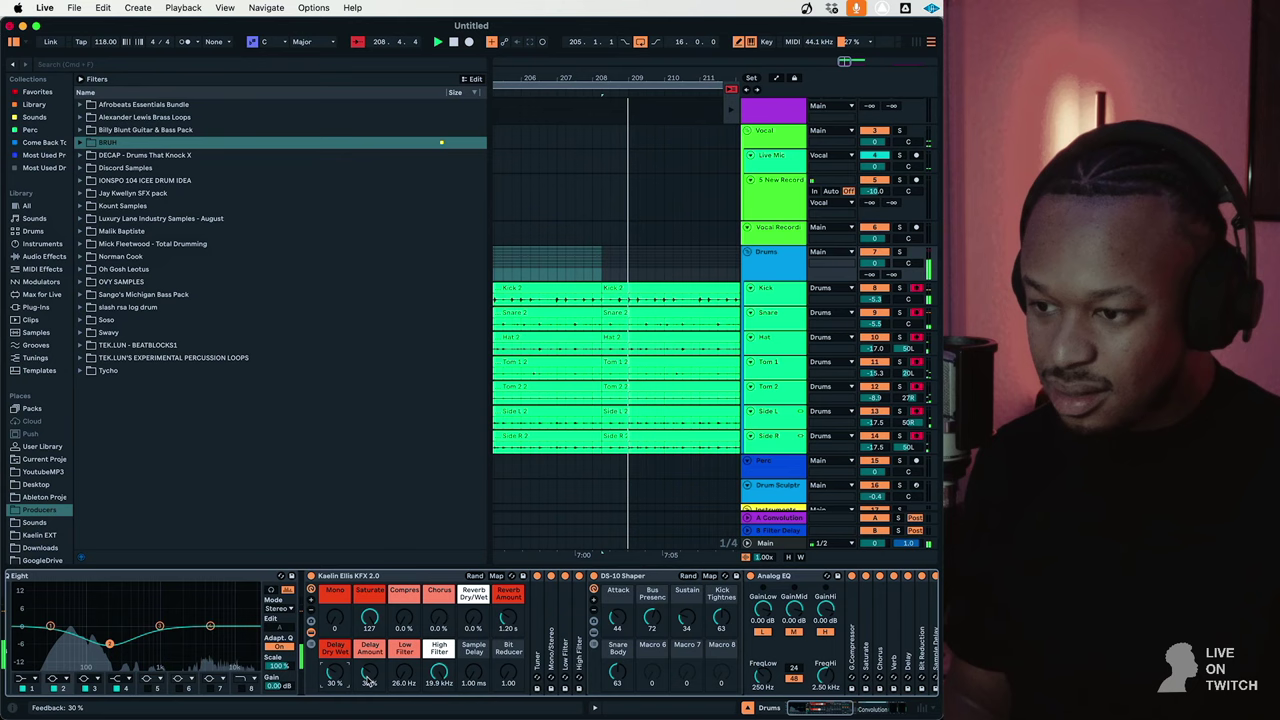
scroll(568, 645, right, 10)
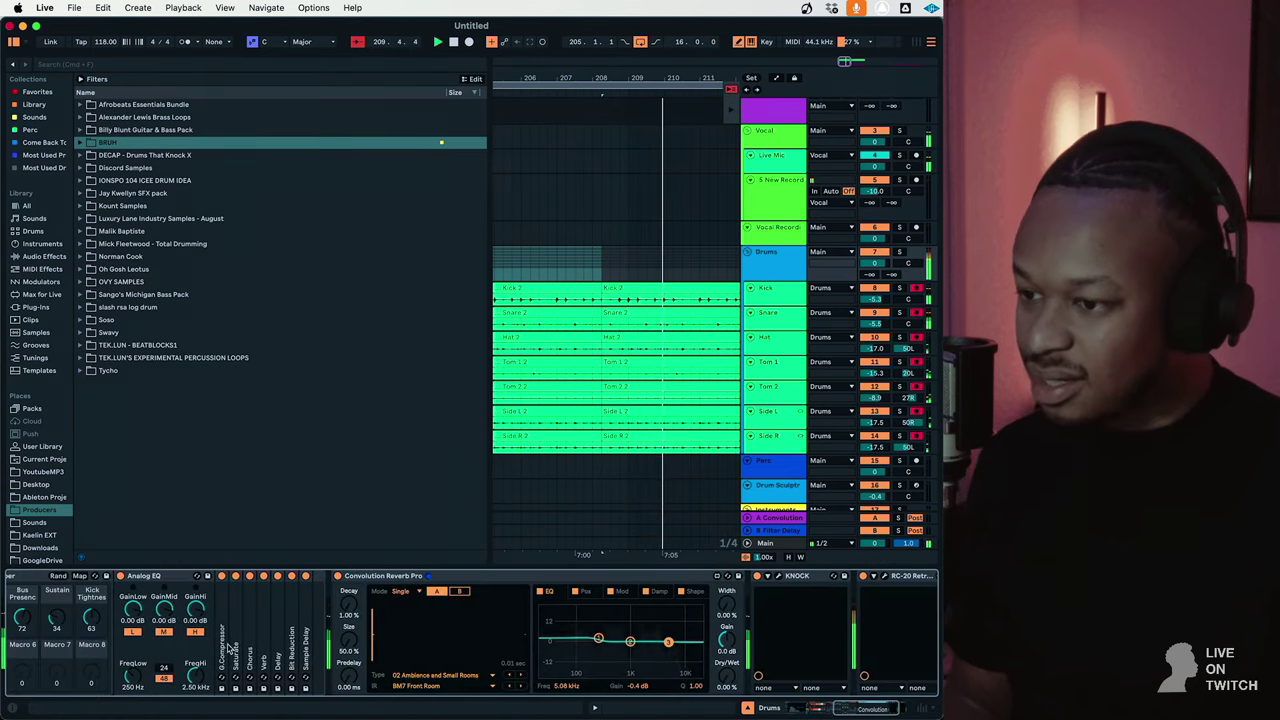
click(274, 640)
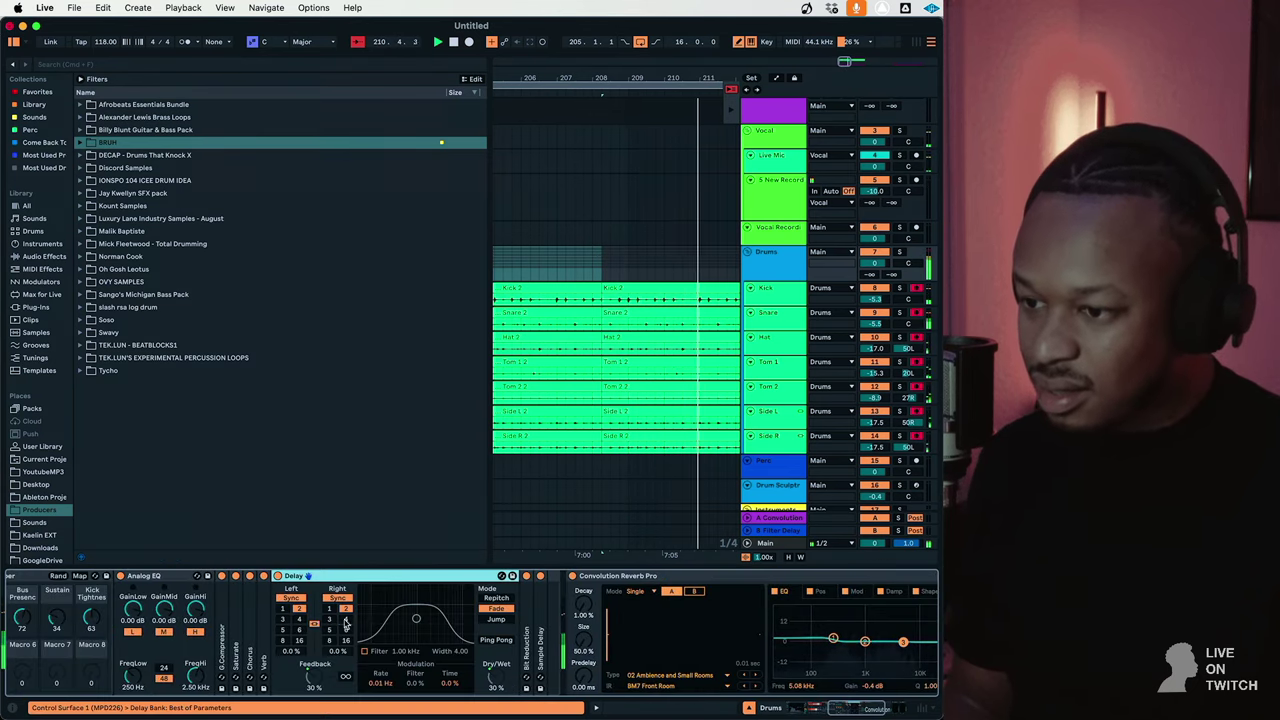
click(330, 619)
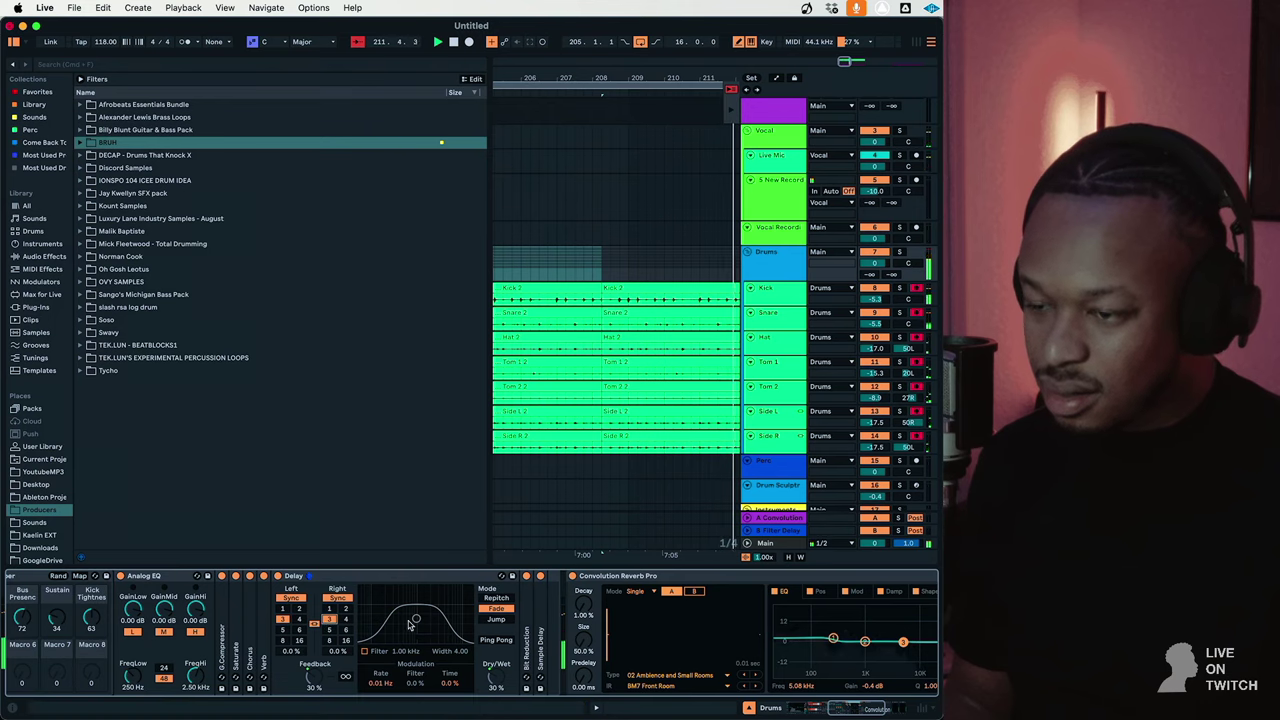
scroll(376, 640, left, 8)
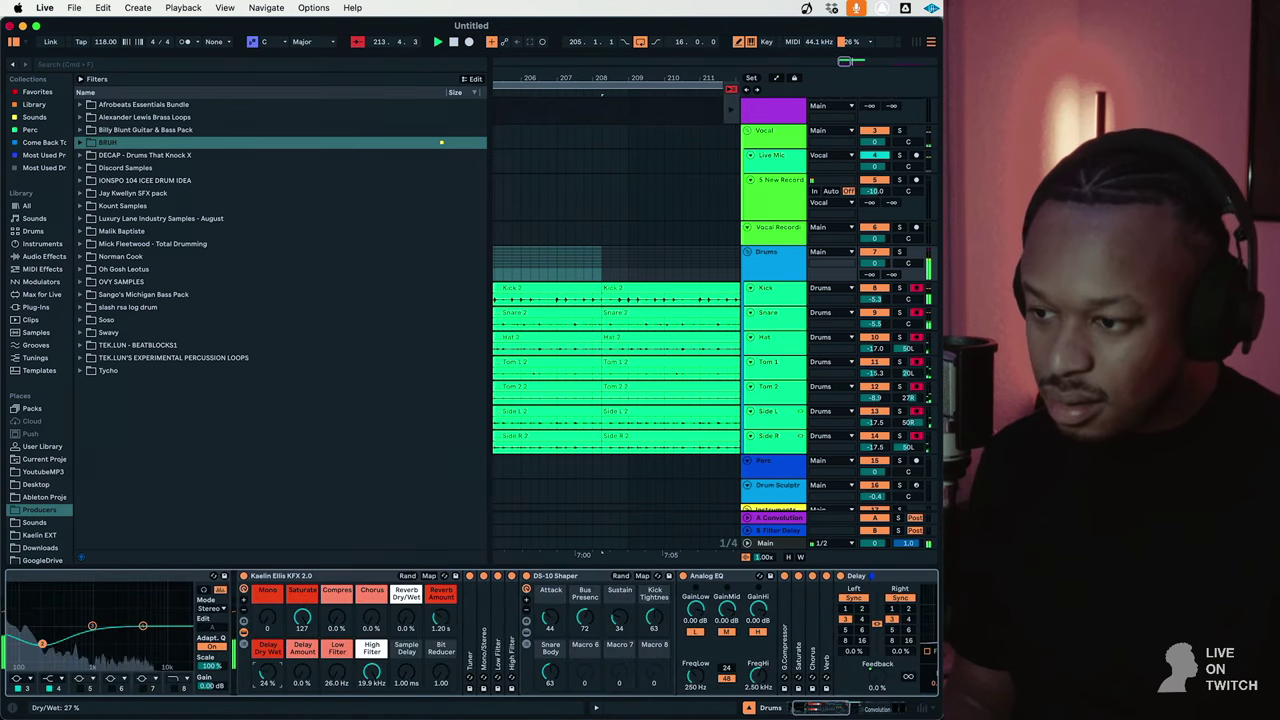
scroll(608, 645, right, 5)
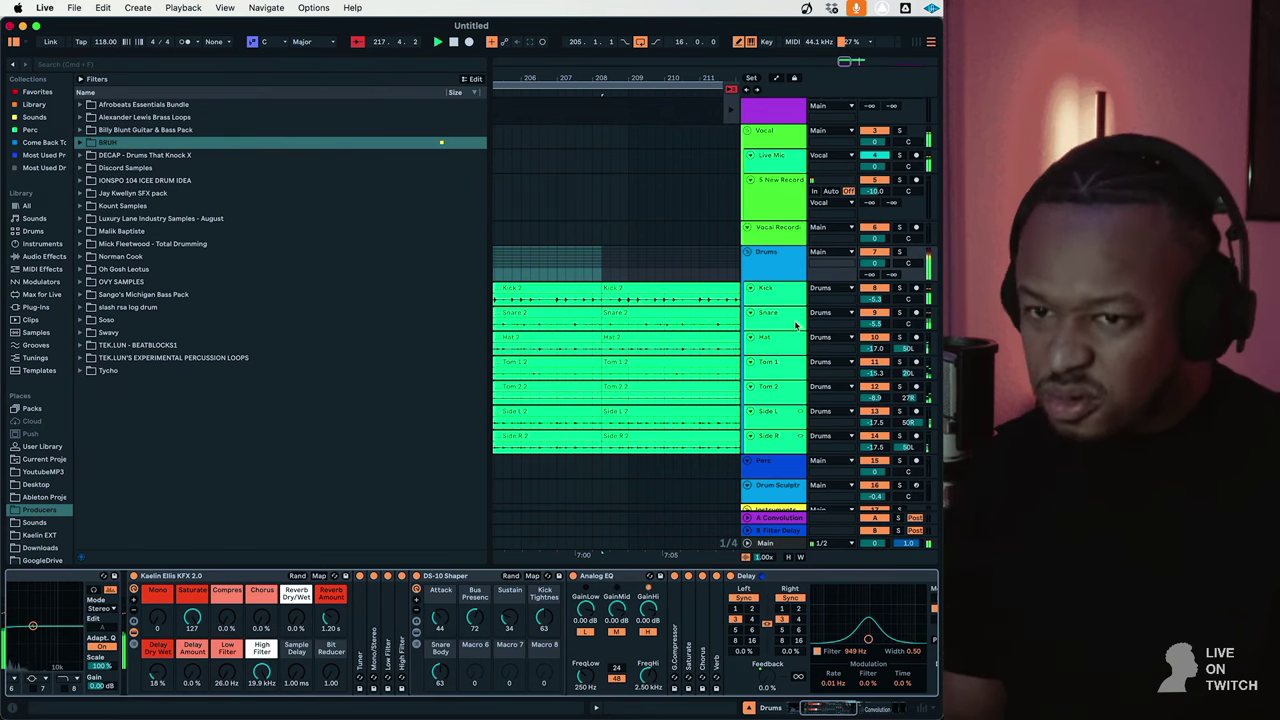
Look over the track list and the drum clips from bar 205 onward during playback.
scroll(674, 330, left, 2)
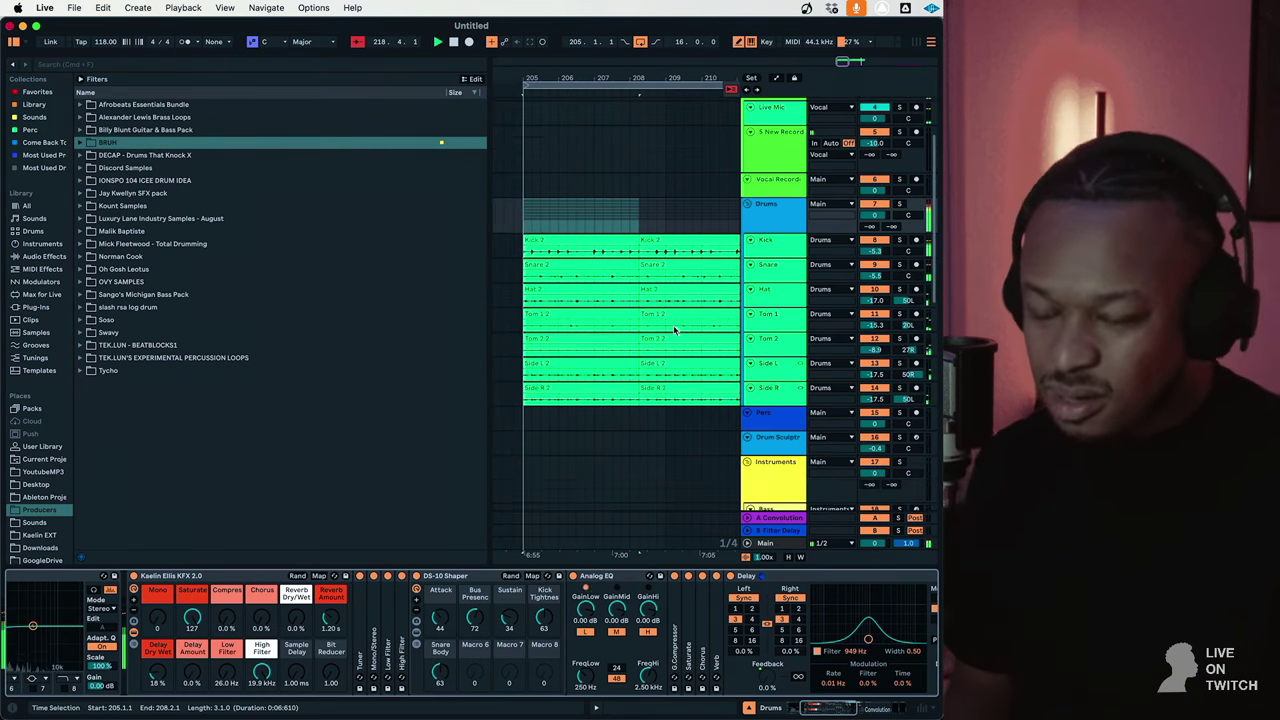
scroll(674, 330, down, 5)
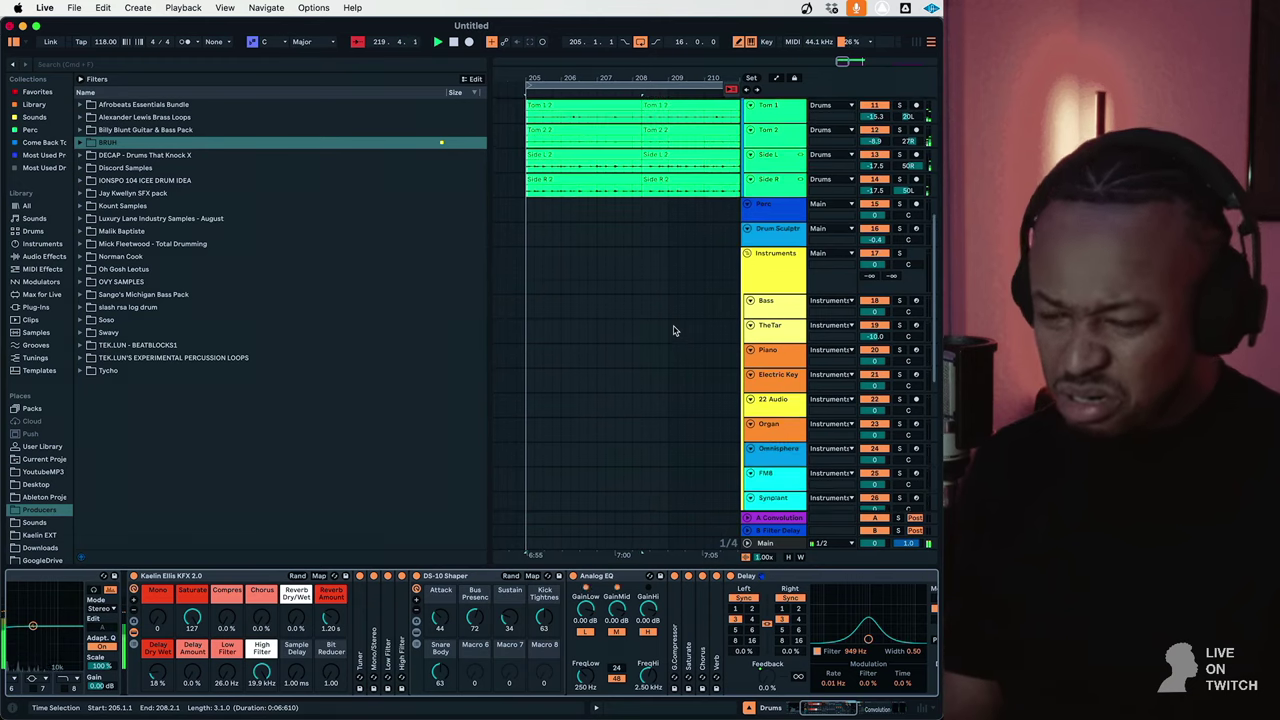
scroll(674, 330, up, 6)
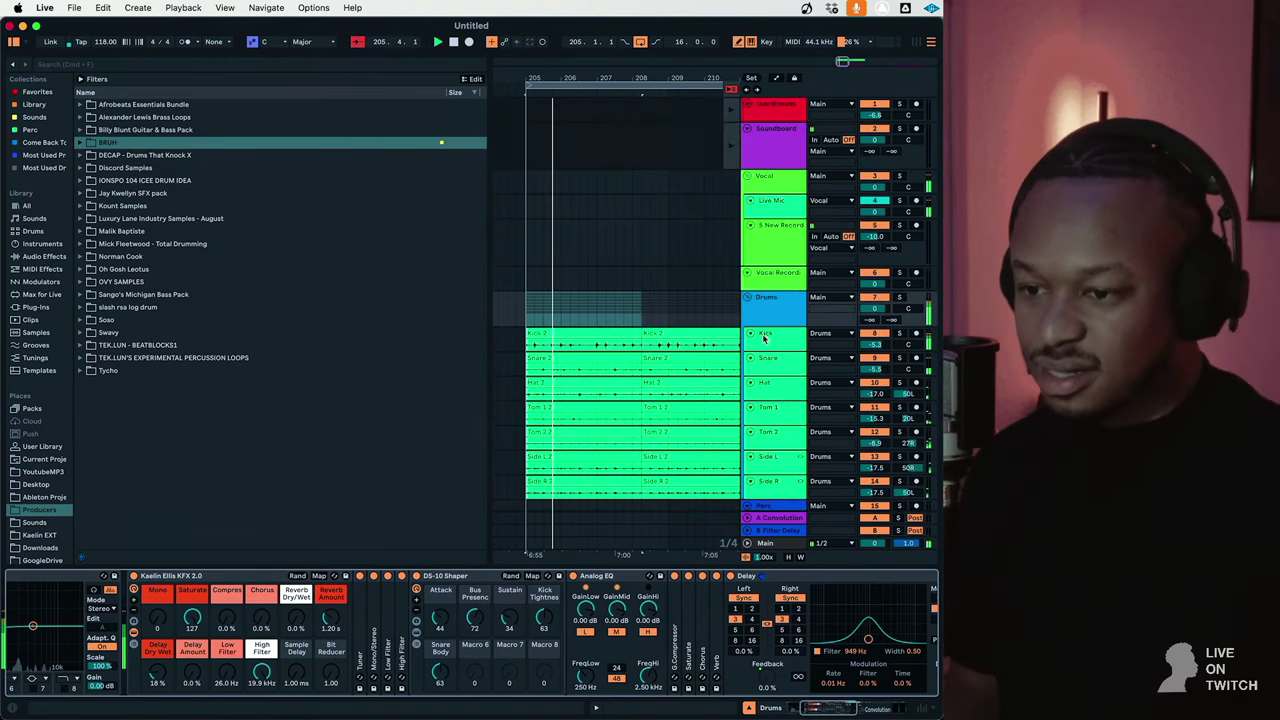
scroll(706, 353, right, 1)
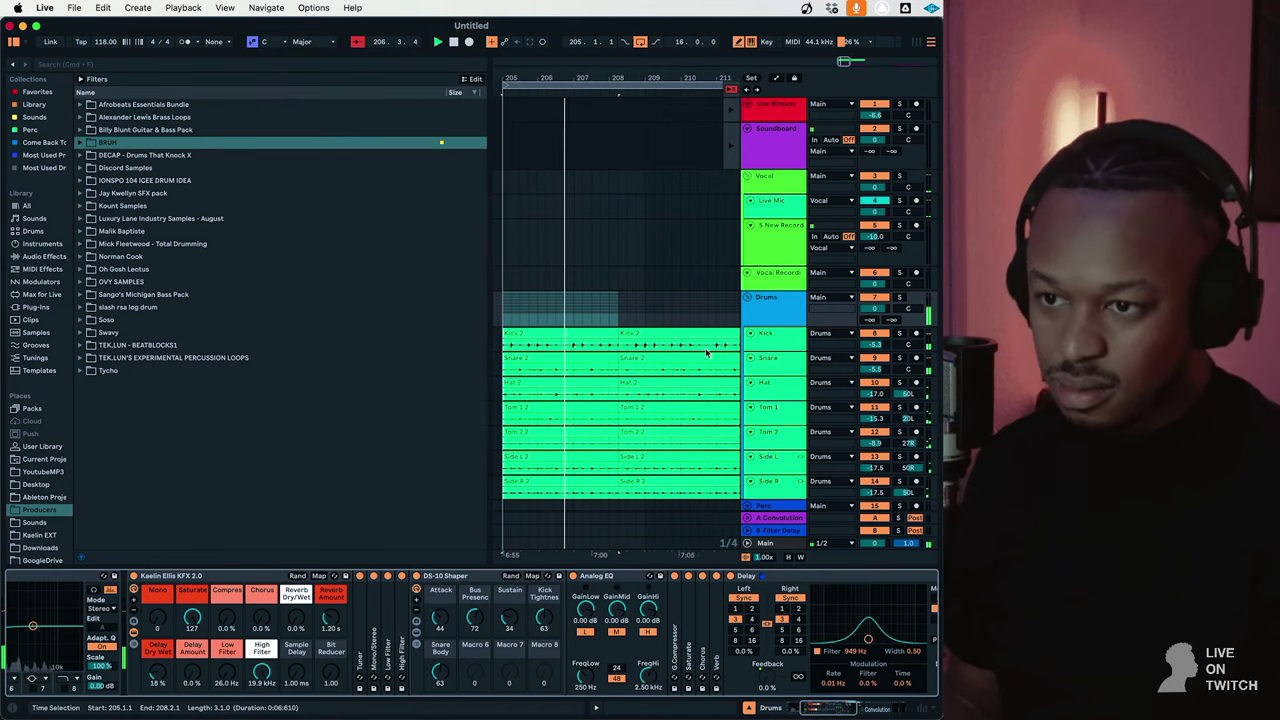
scroll(706, 352, down, 1)
scroll(706, 352, down, 2)
scroll(706, 352, right, 3)
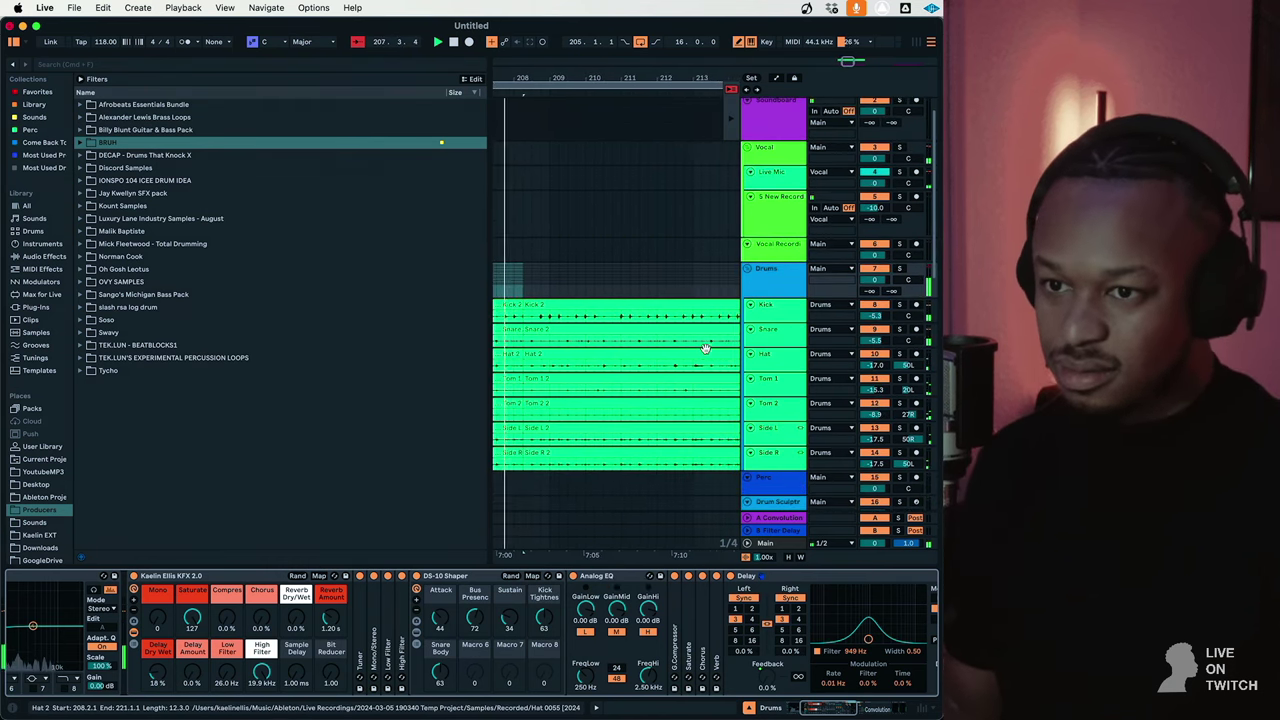
scroll(706, 352, down, 1)
scroll(706, 352, left, 2)
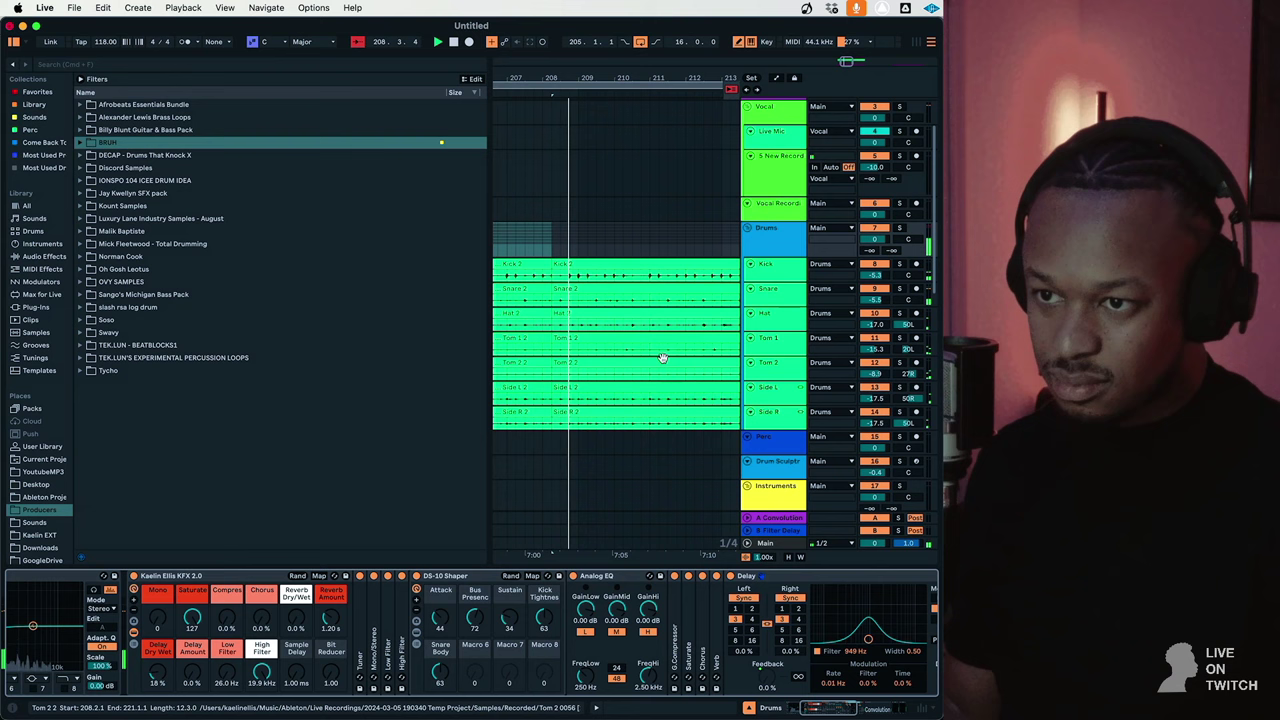
Select bar 205 up to bar 209 across all seven drum tracks and duplicate the section three times, through to bar 221.
click(587, 426)
scroll(586, 414, up, 2)
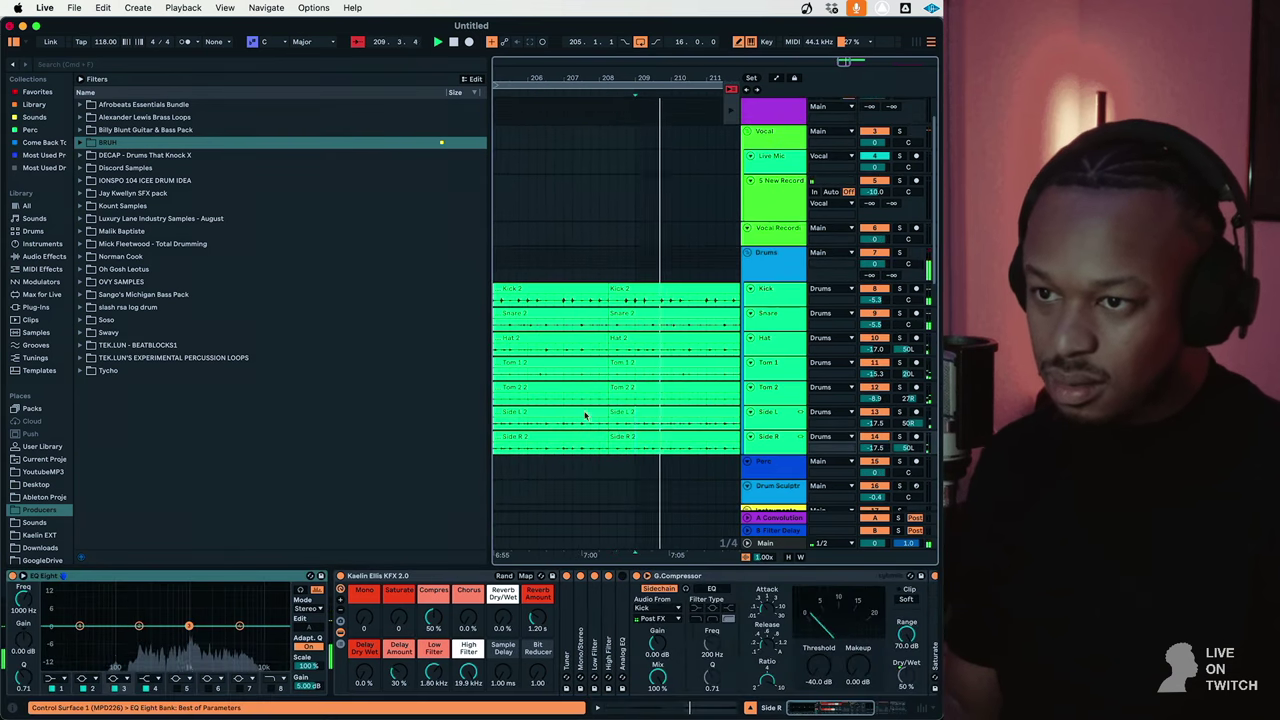
scroll(586, 414, left, 2)
scroll(540, 336, up, 1)
scroll(540, 336, left, 1)
shift+click(520, 319)
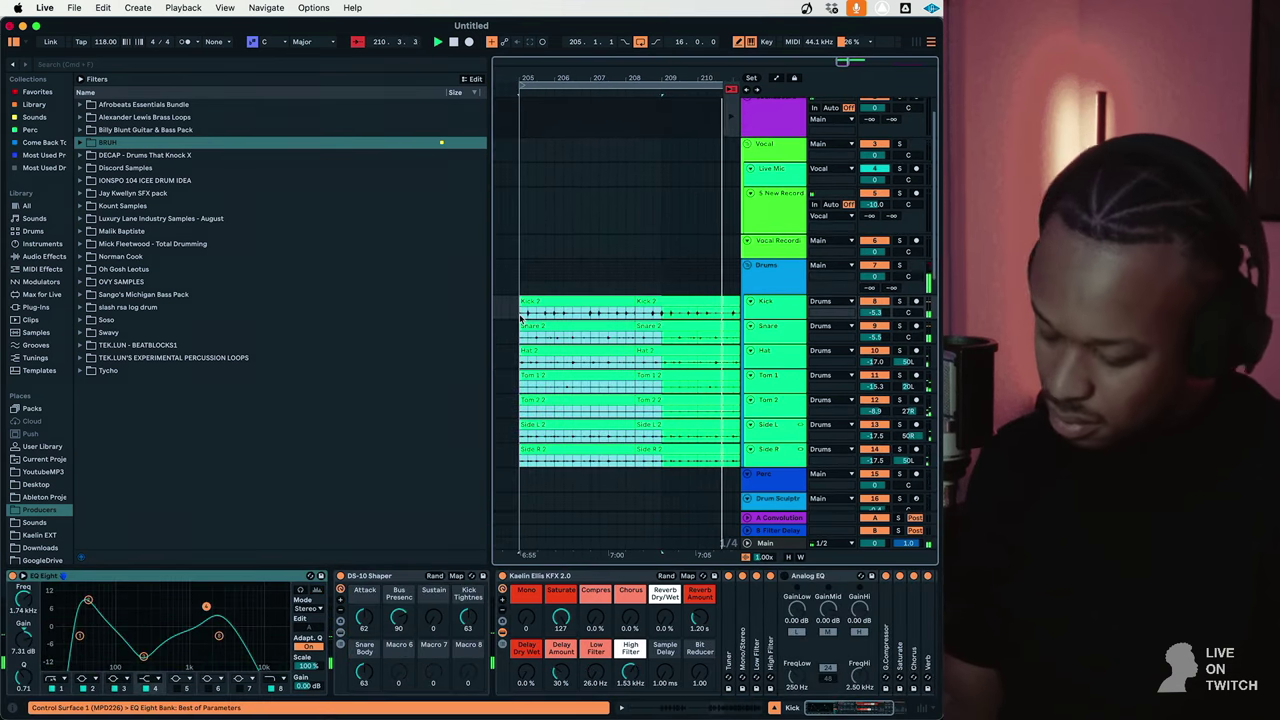
key(super+d)
scroll(520, 316, right, 6)
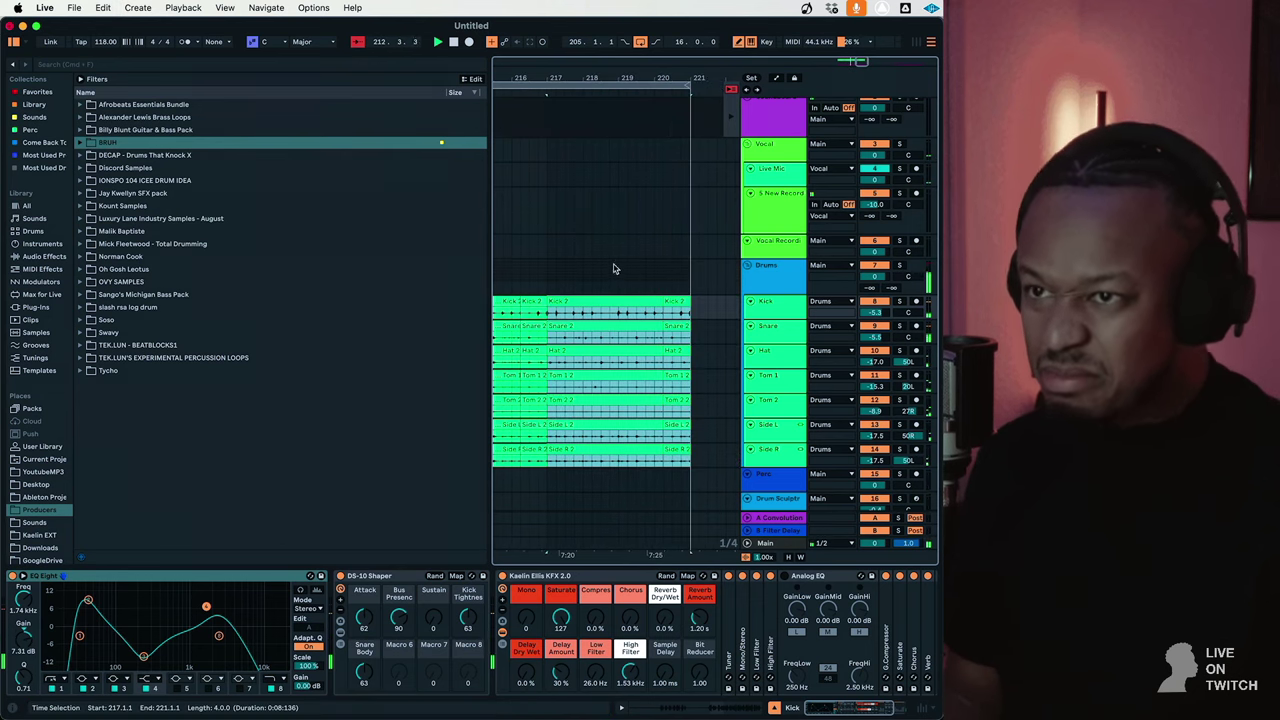
Raise the Drums group's Delay Dry/Wet to 35% and return the right channel's delay offset to 0%.
drag(861, 62, 849, 40)
double_click(783, 271)
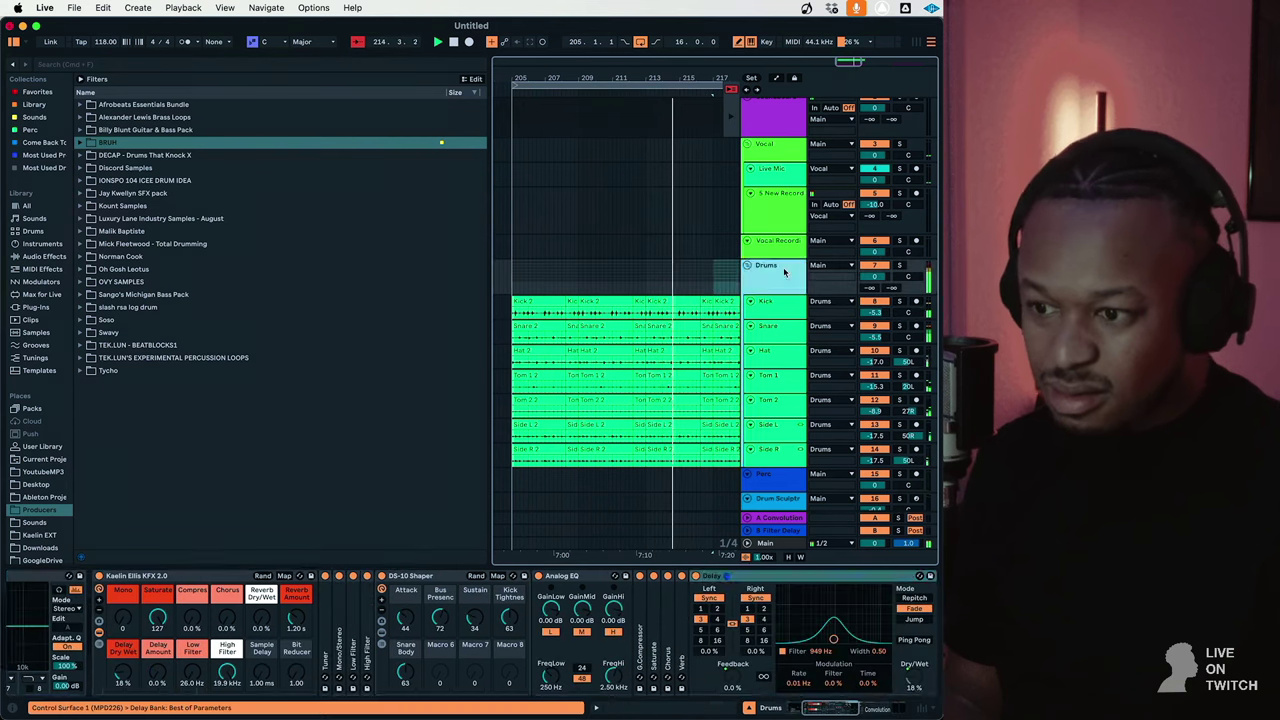
drag(121, 670, 121, 660)
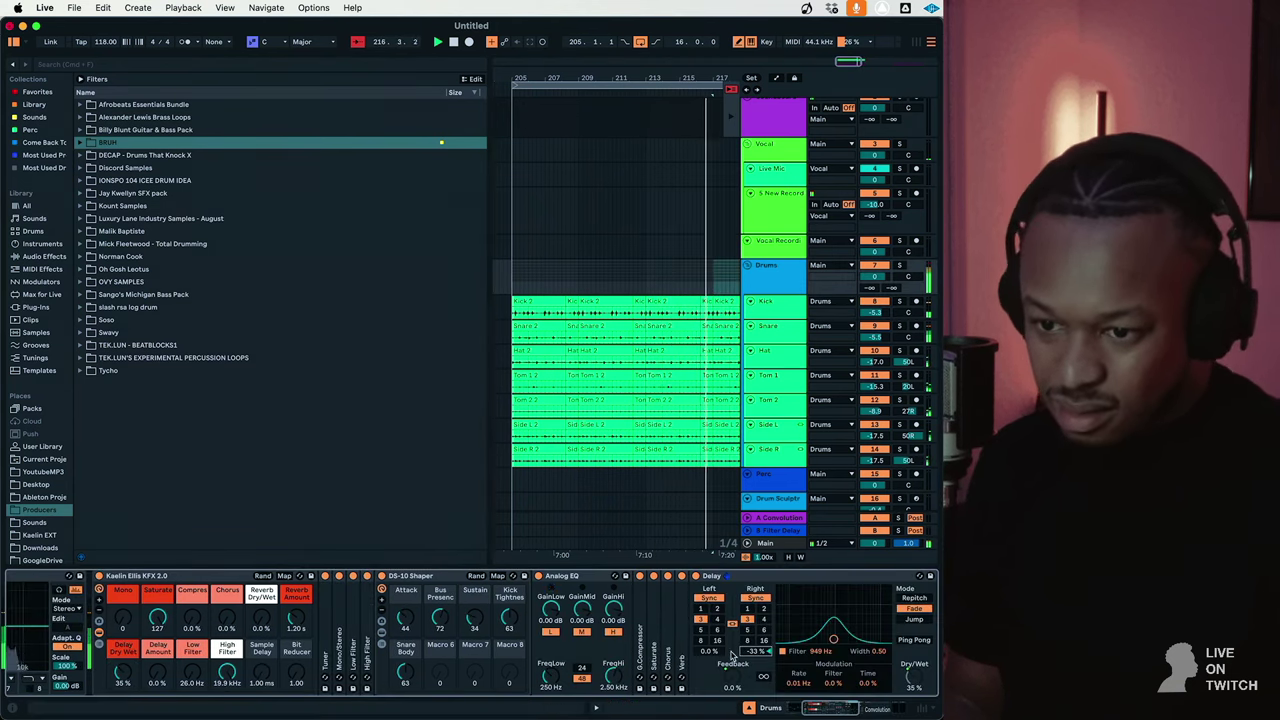
drag(731, 655, 731, 670)
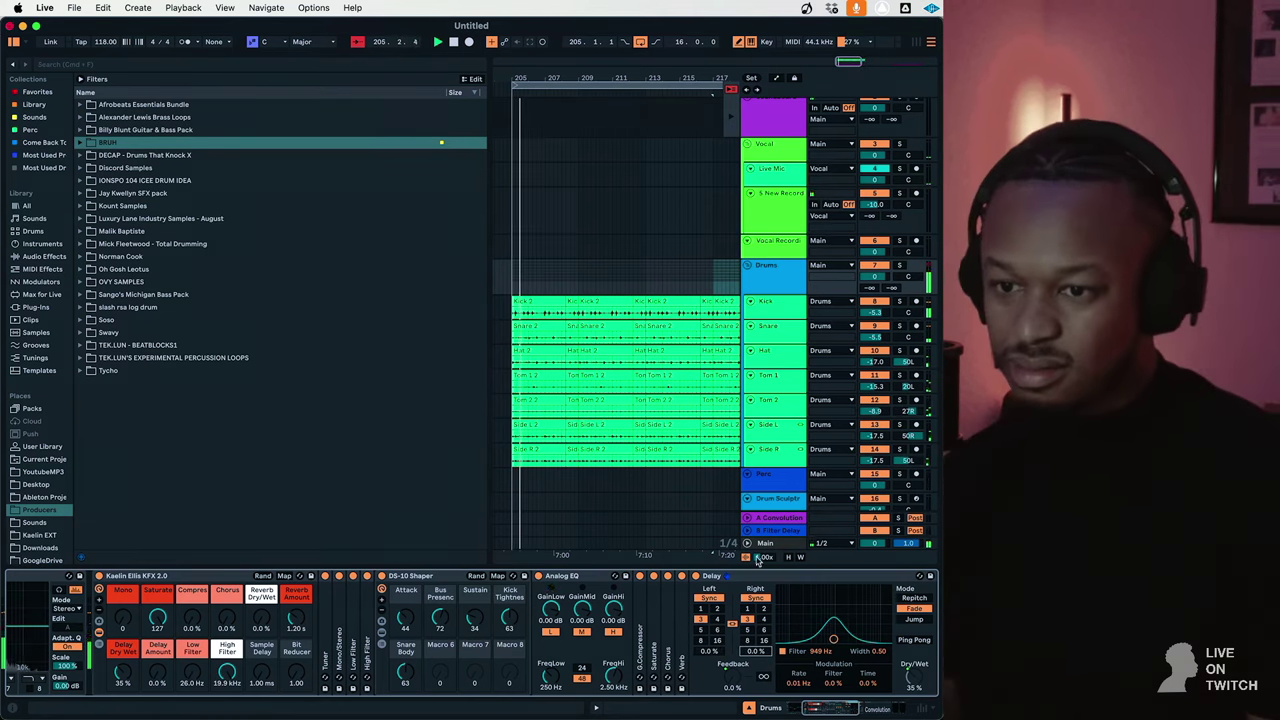
Solo the Lavendar sample track and show the Instruments group's The Goodies effect rack.
scroll(772, 343, down, 15)
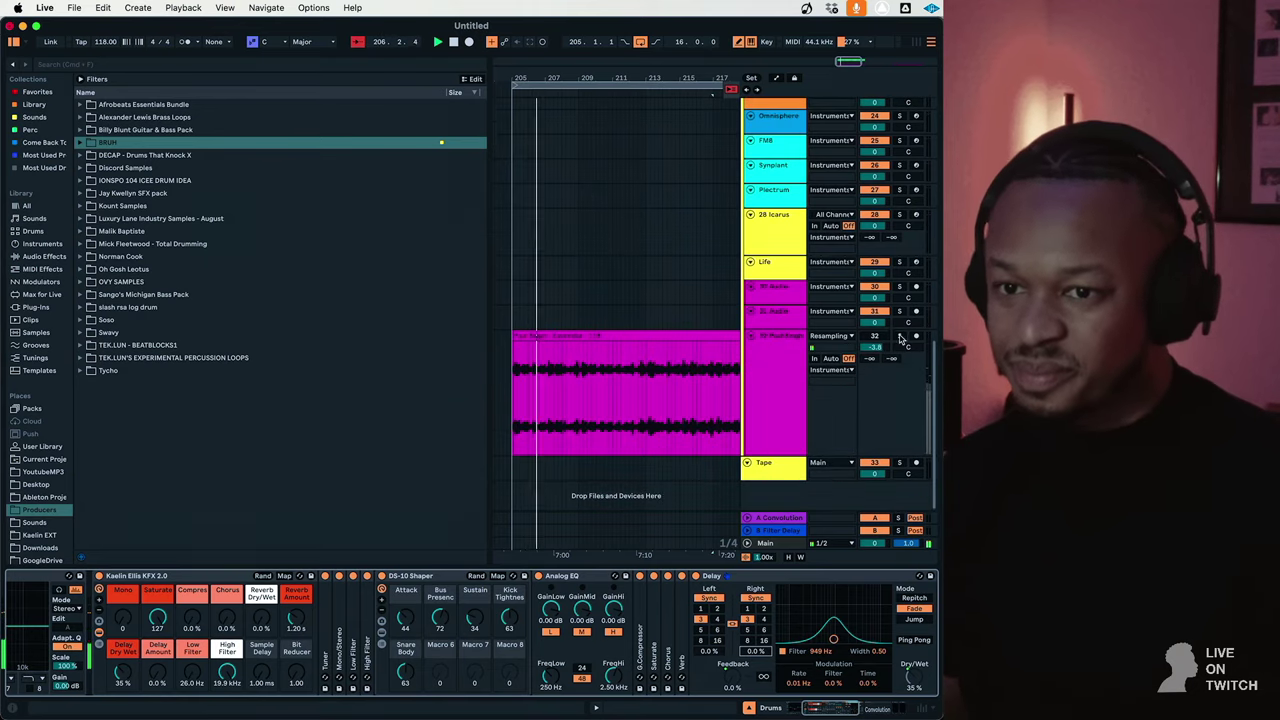
click(899, 337)
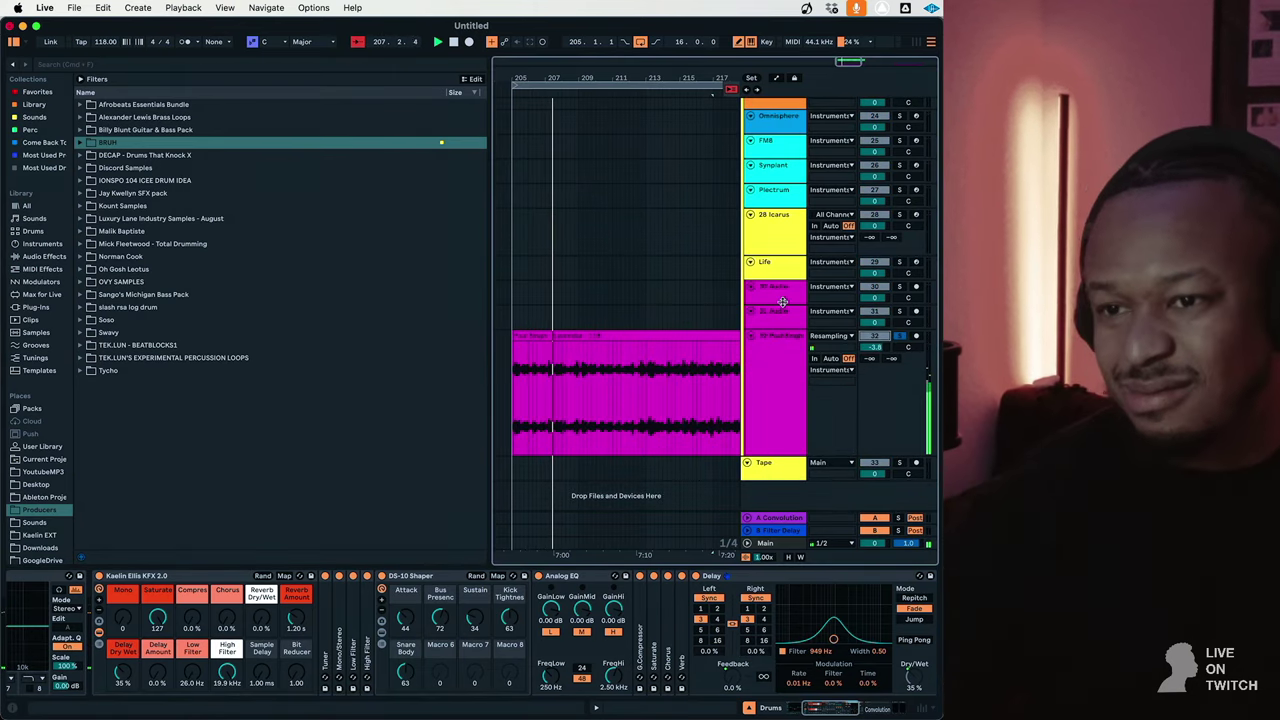
scroll(782, 290, up, 10)
click(781, 271)
click(781, 271)
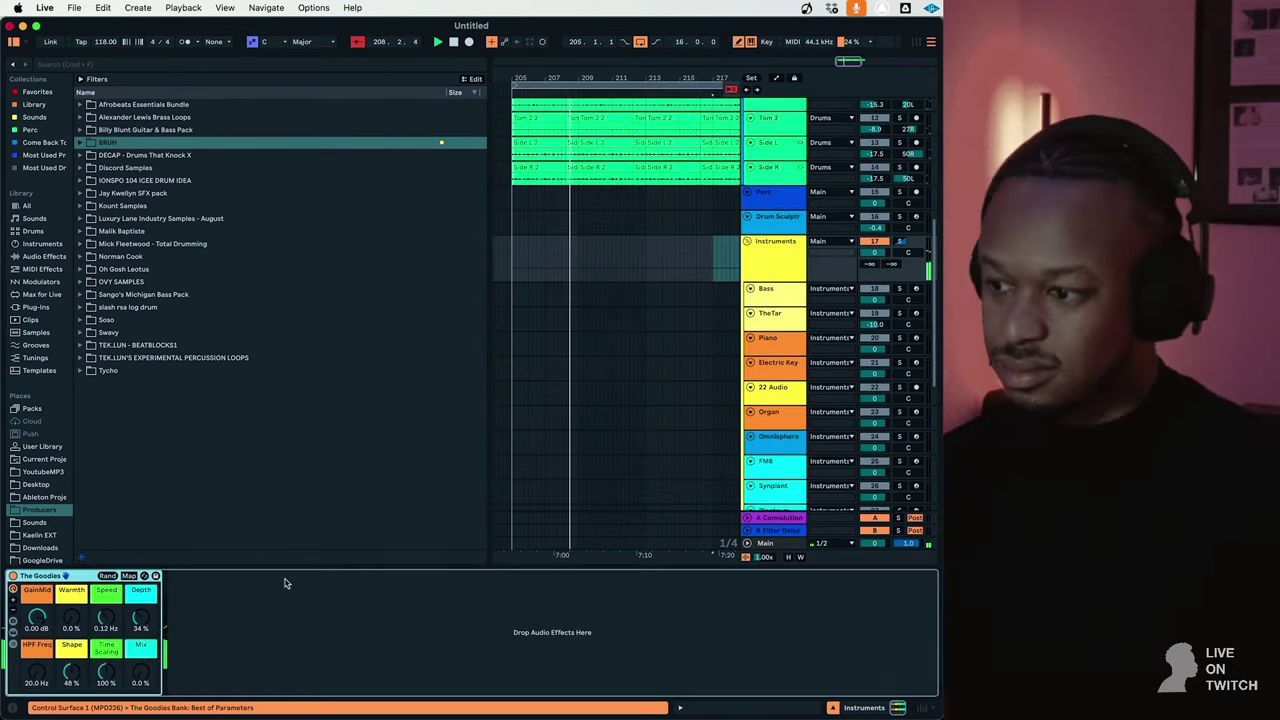
Set Mix to 57% and Warmth to 13% in The Goodies rack on the Instruments group.
drag(141, 671, 83, 606)
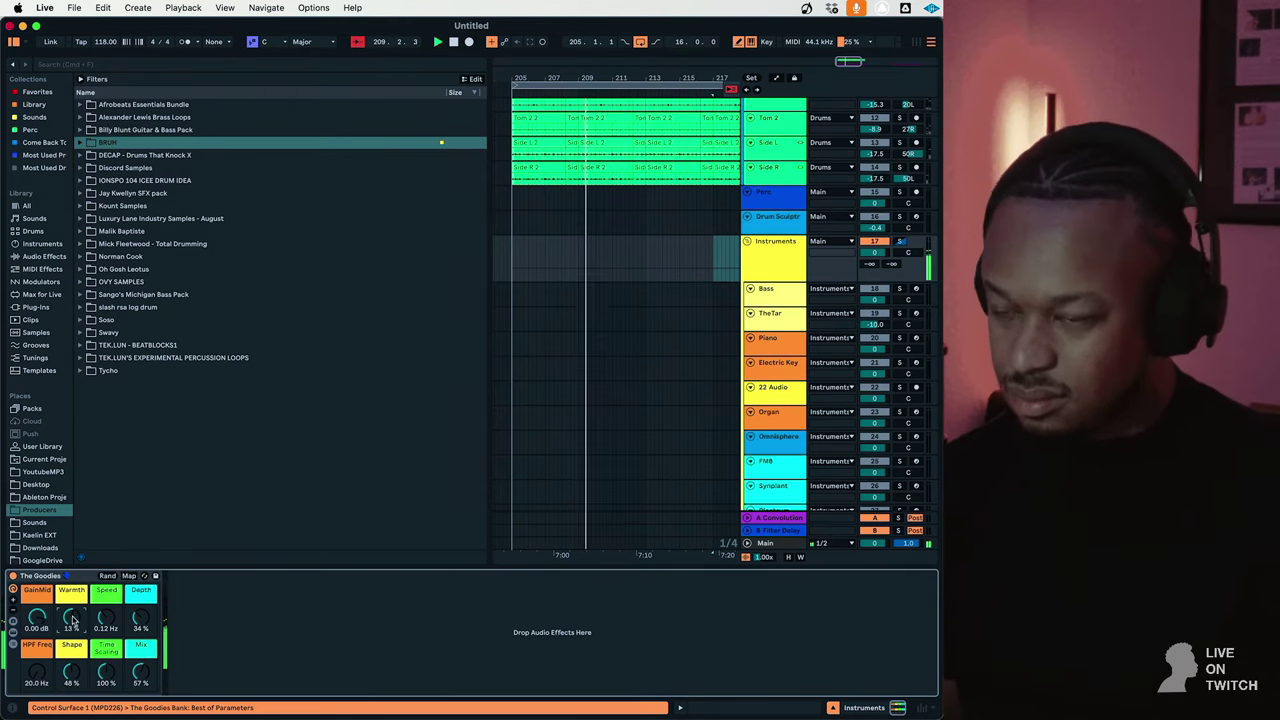
On the Lavendar track, set the KFX 2.1 rack's Compress to 100% and sidechain its compressor from Kick, using Peak mode and 7.74 dB output.
click(848, 352)
scroll(800, 400, down, 5)
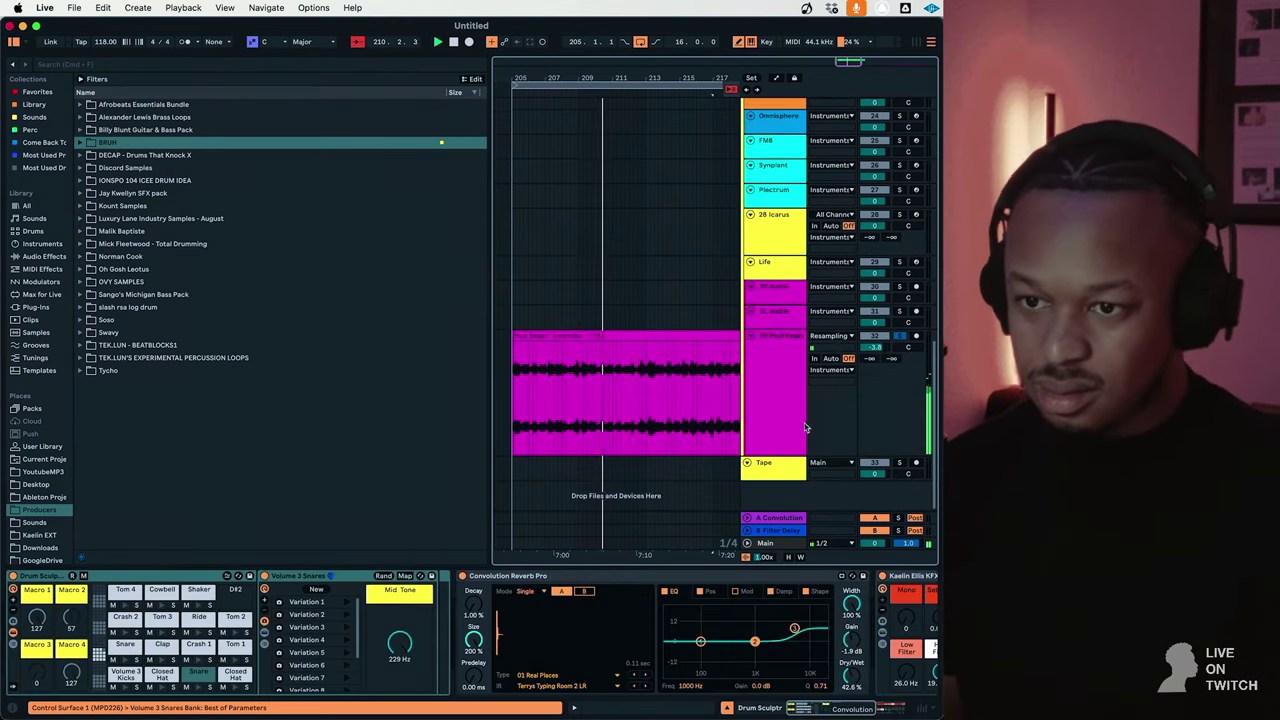
click(793, 430)
drag(105, 625, 105, 520)
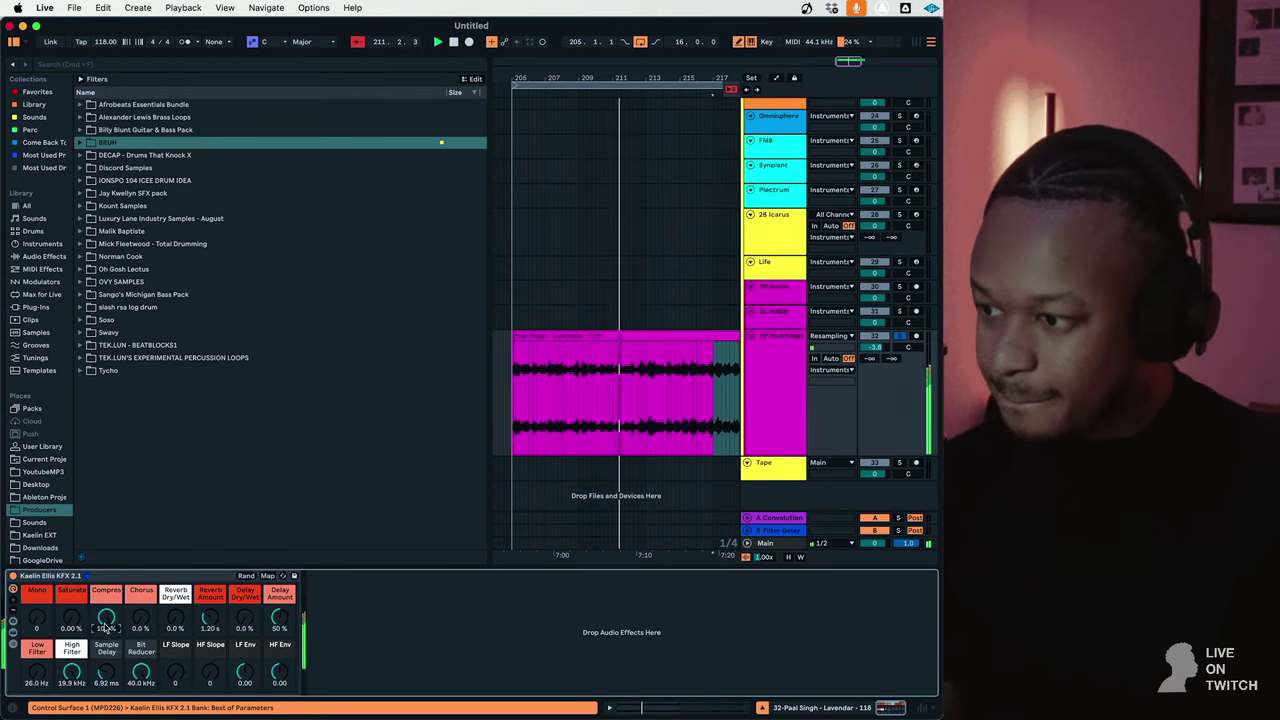
click(12, 634)
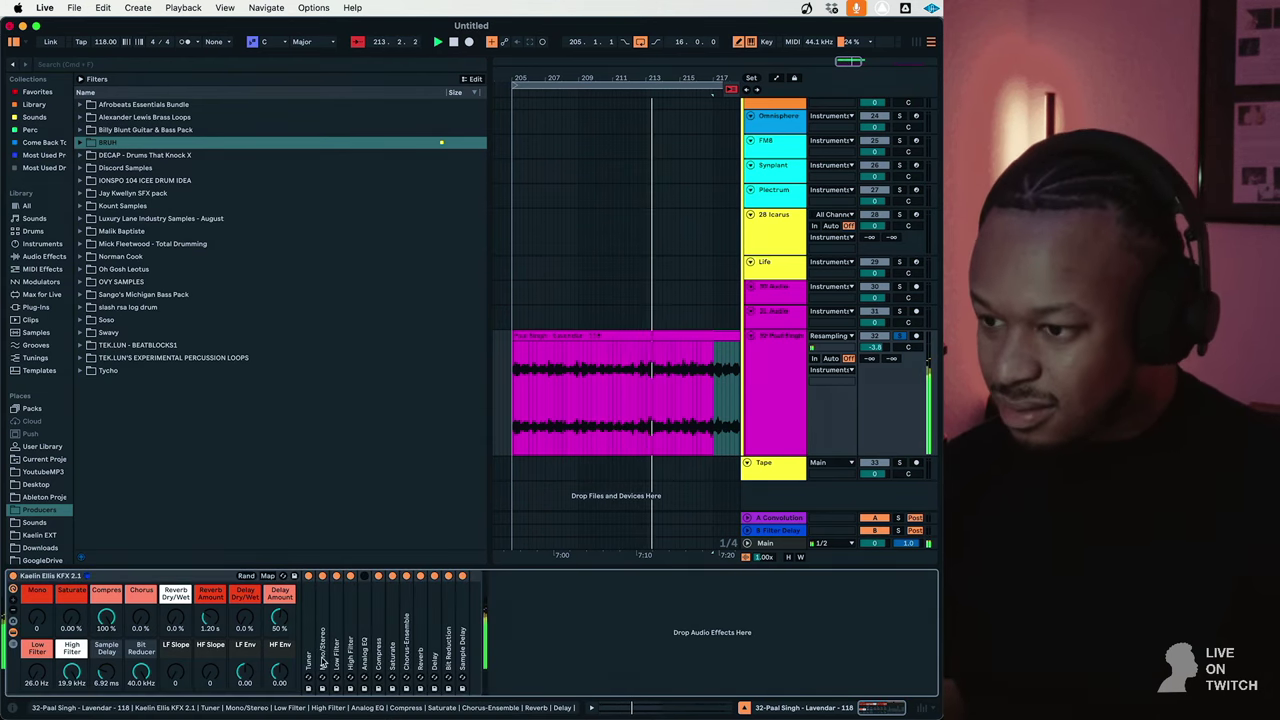
click(379, 660)
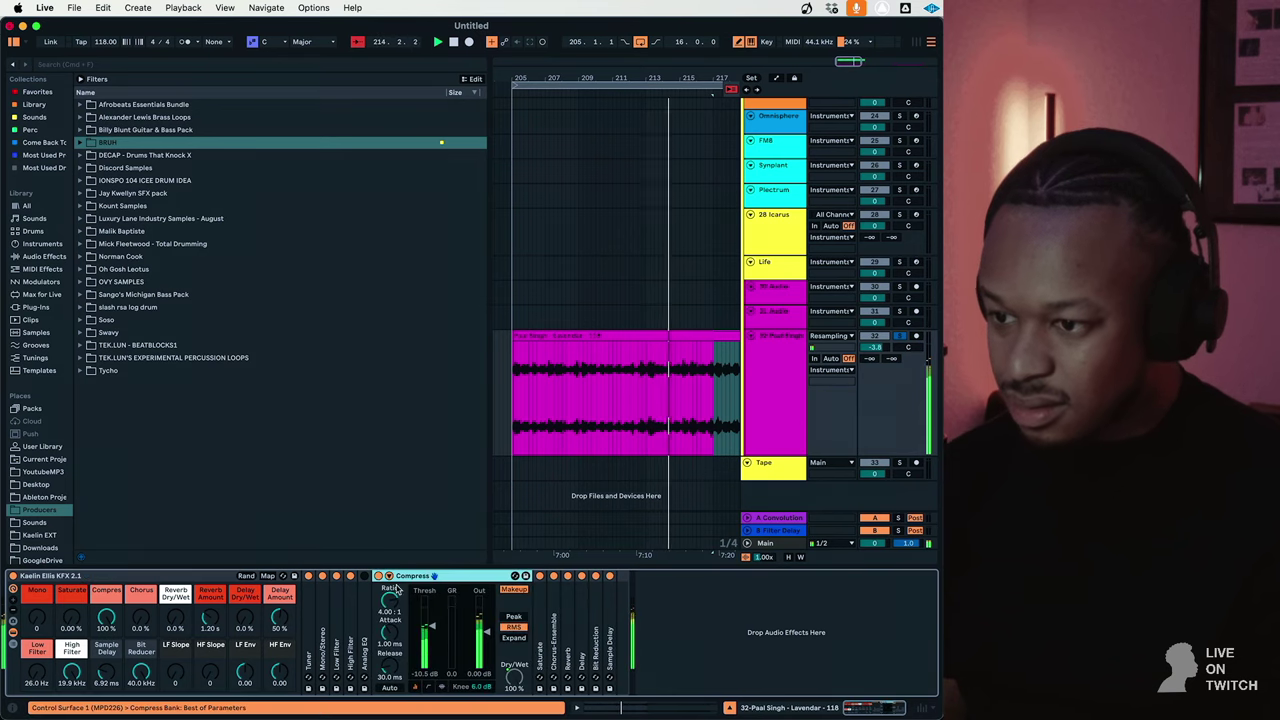
click(388, 577)
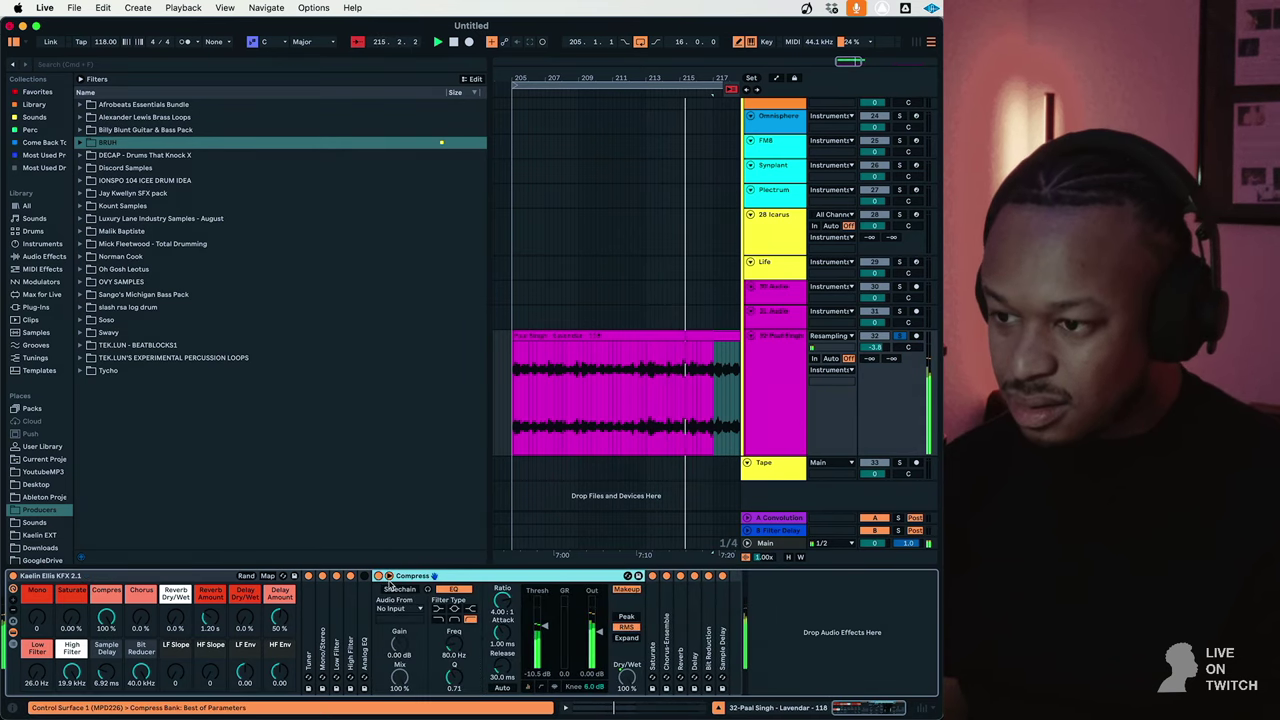
click(405, 607)
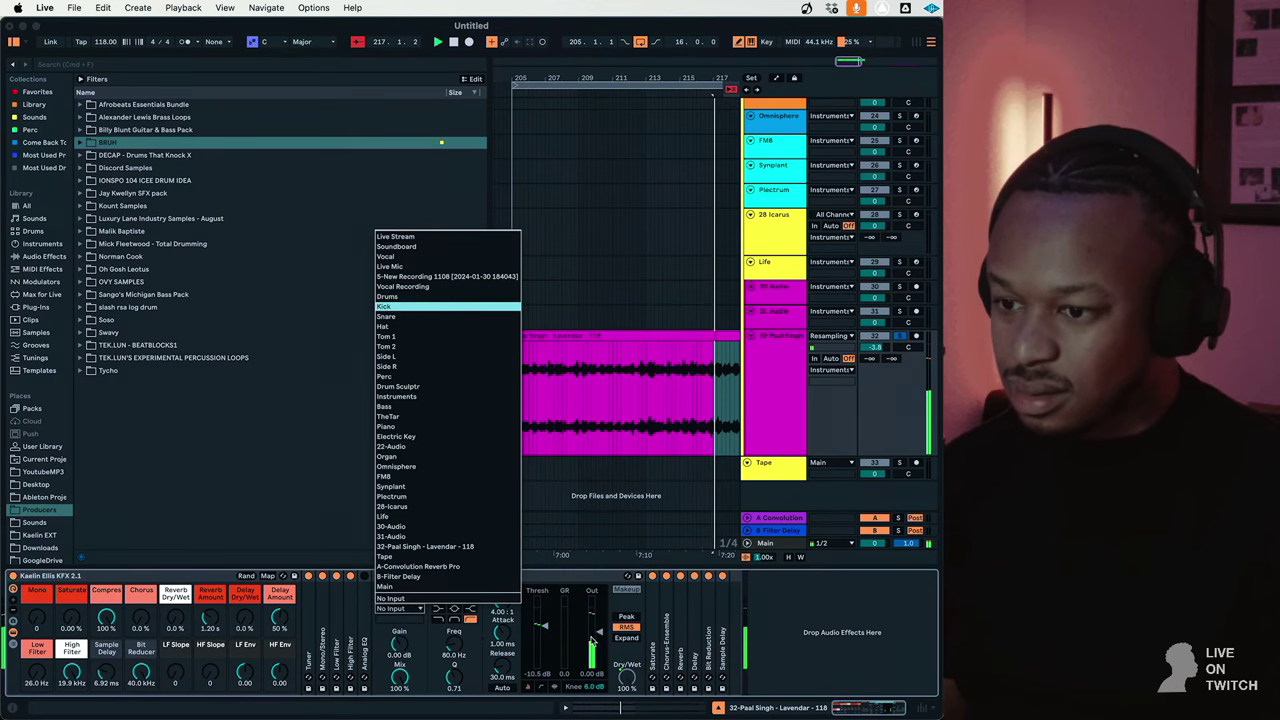
click(447, 306)
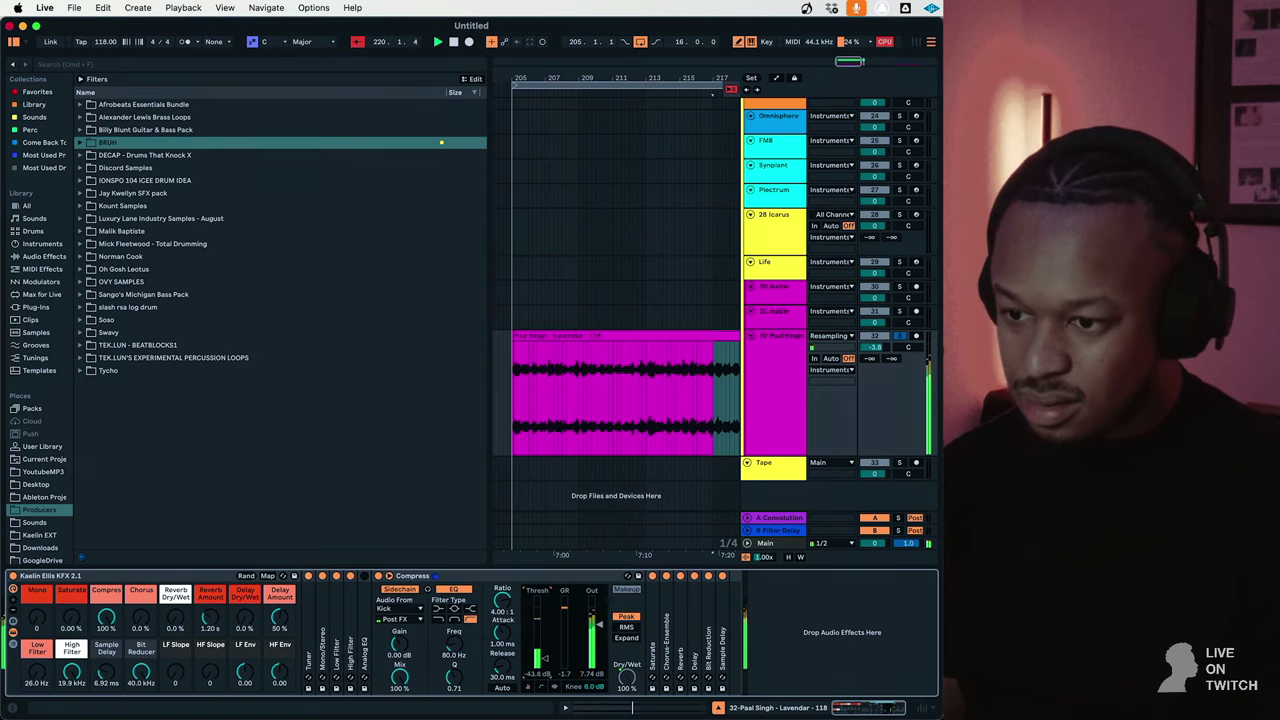
Unsolo the Lavendar track and set its rack's Compress to 72% and Sample Delay to 20.8 ms.
drag(106, 618, 106, 634)
click(899, 336)
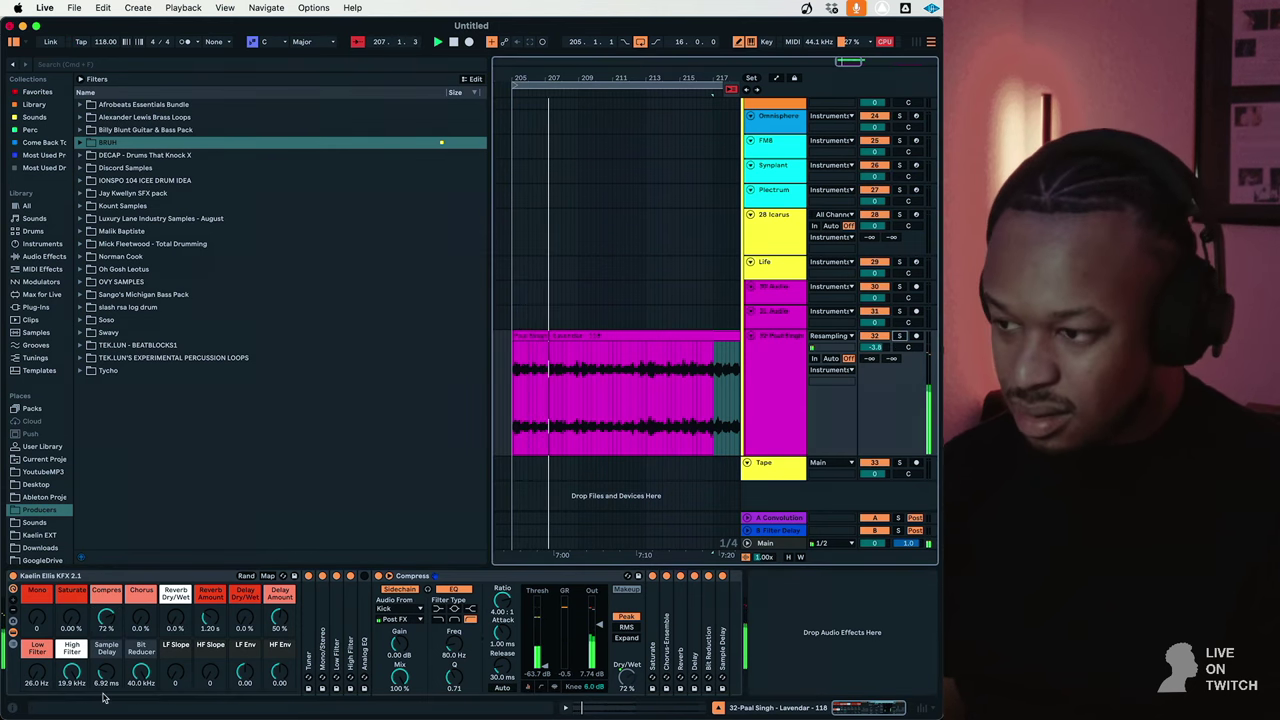
drag(106, 670, 106, 655)
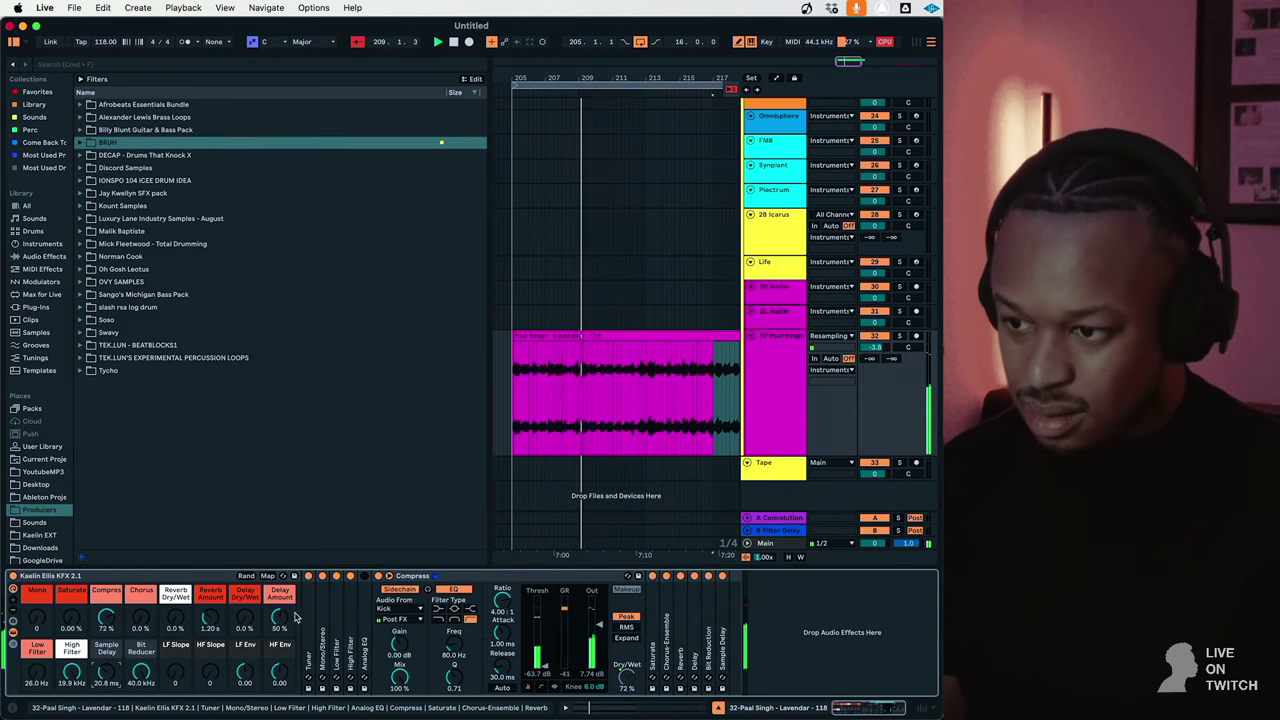
Move the Compress device to the end of the Lavendar track's rack chain and reset the track volume to 0 dB.
click(405, 577)
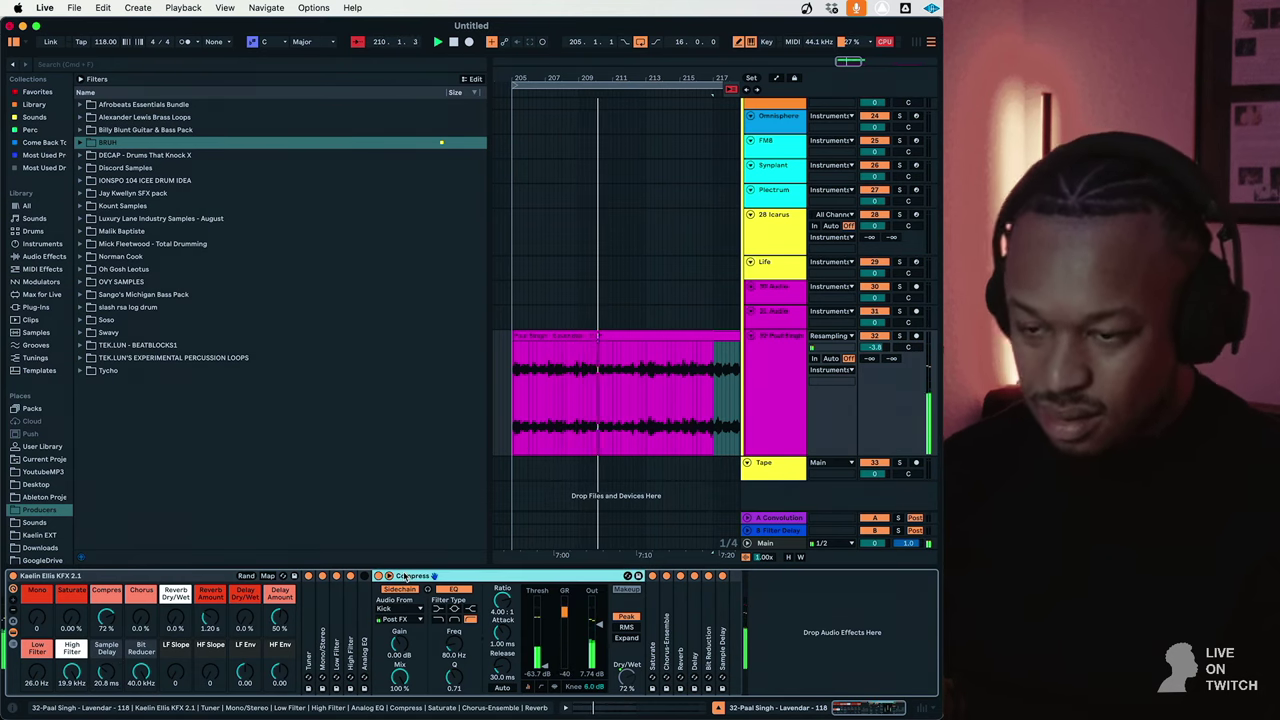
drag(726, 628, 738, 631)
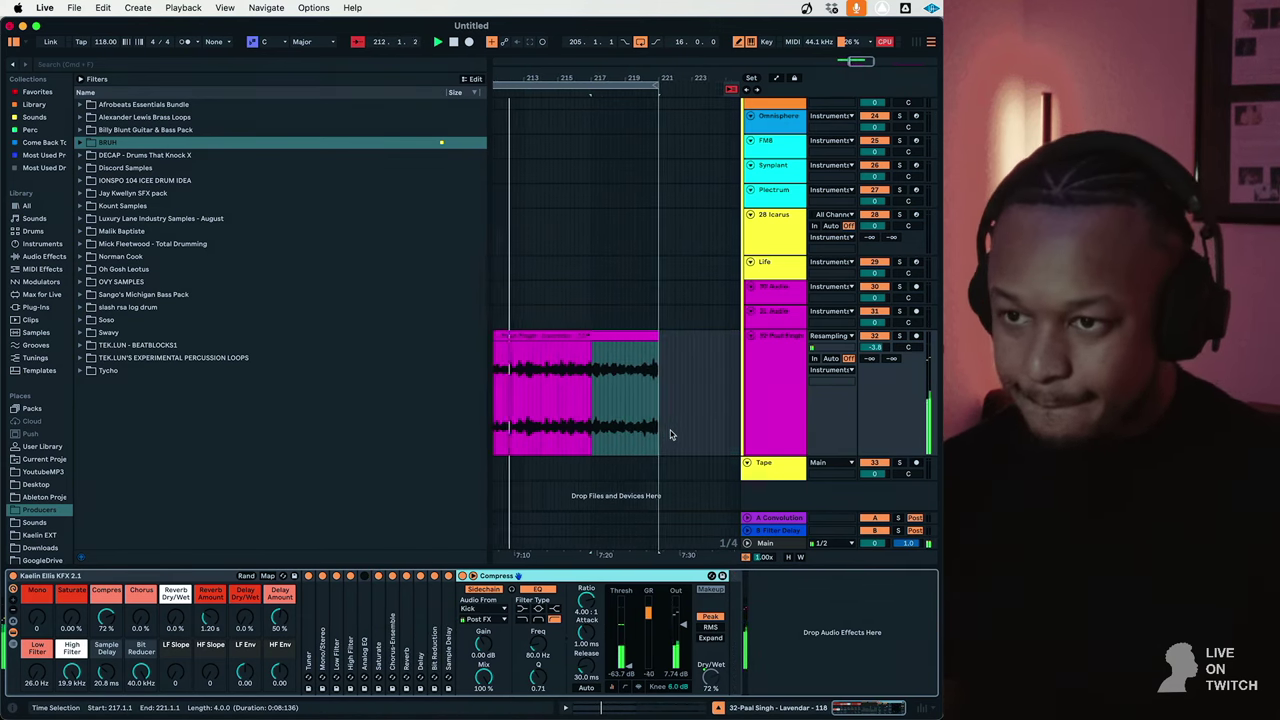
click(793, 427)
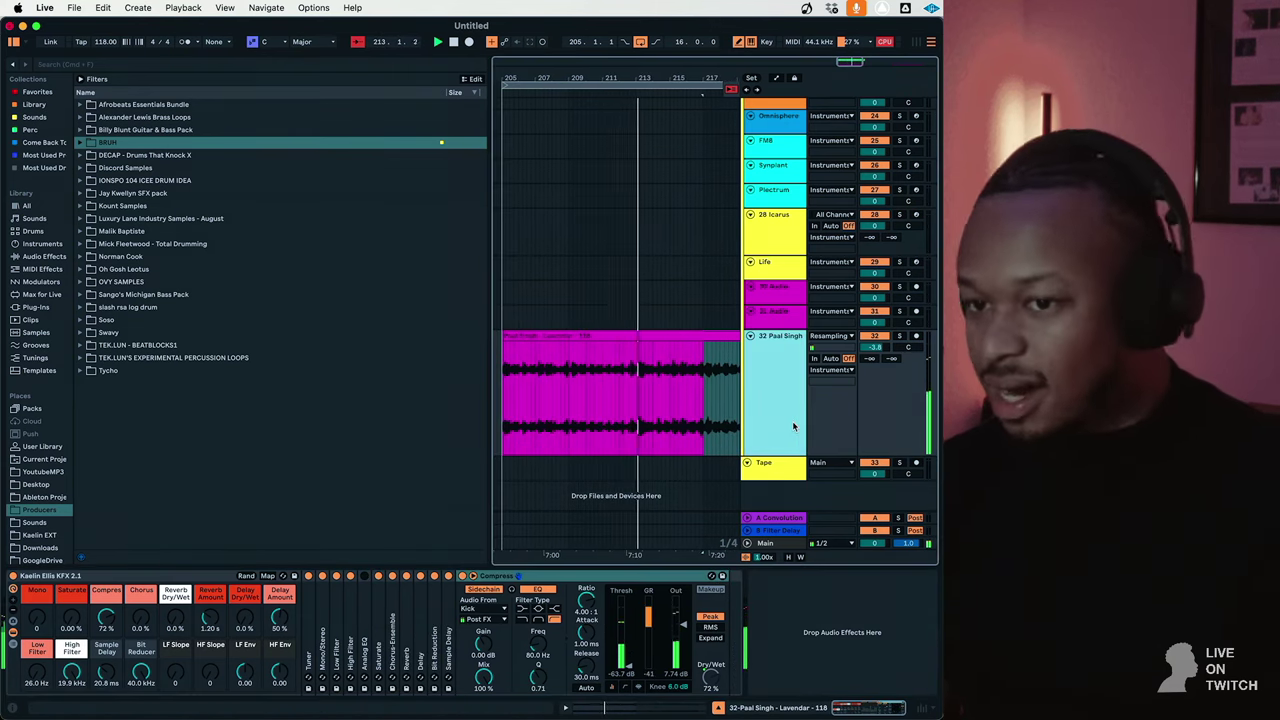
click(872, 349)
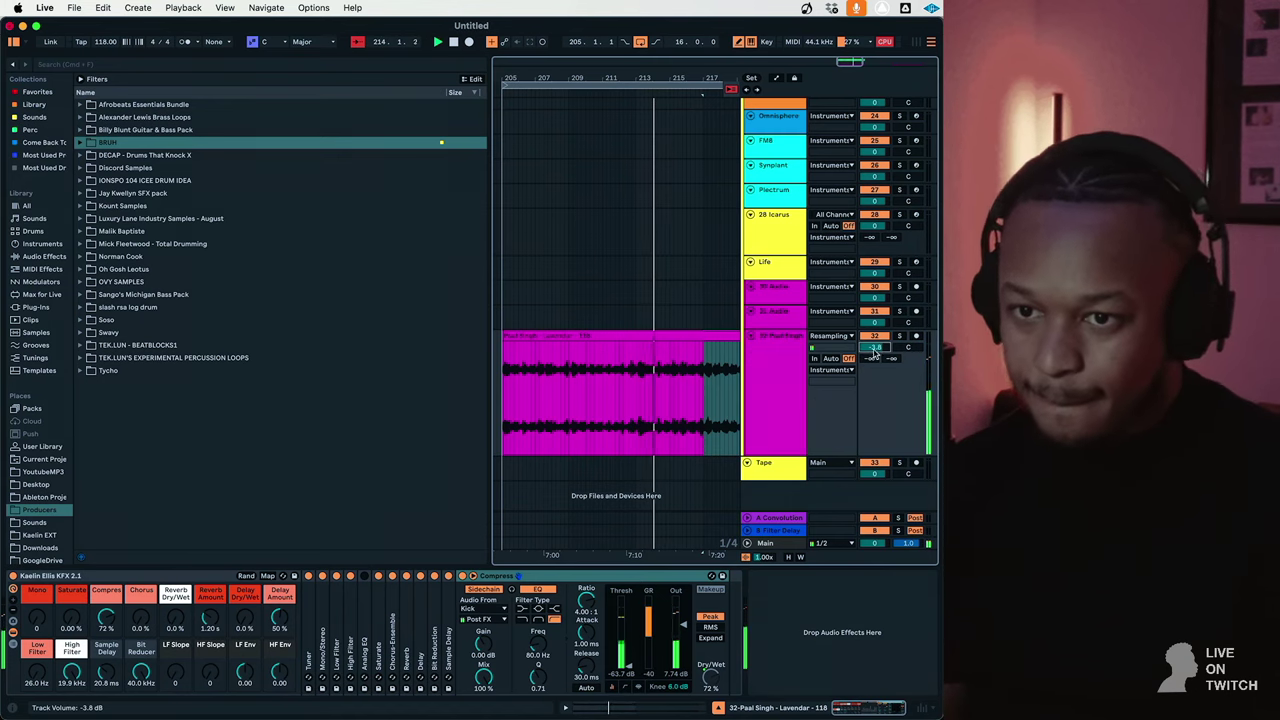
key(Delete)
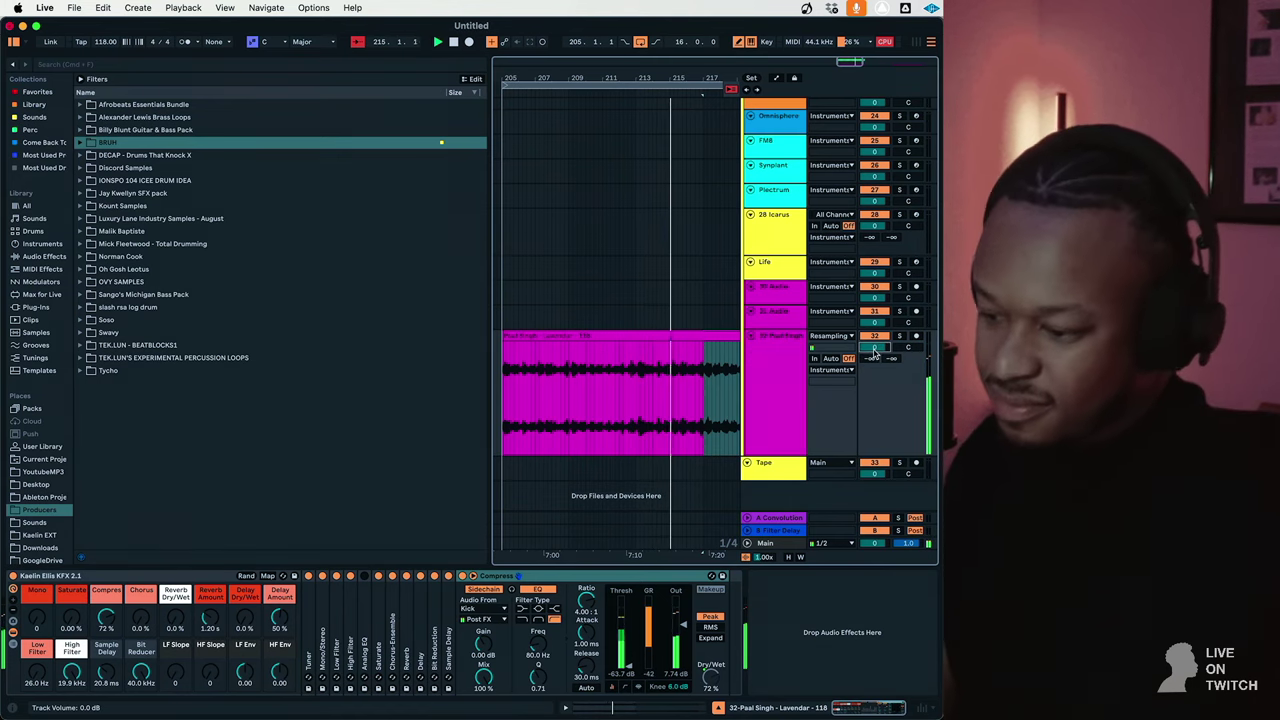
Raise Comp Dry/Wet to 72% in the master bus rack on the Main track.
scroll(786, 388, up, 15)
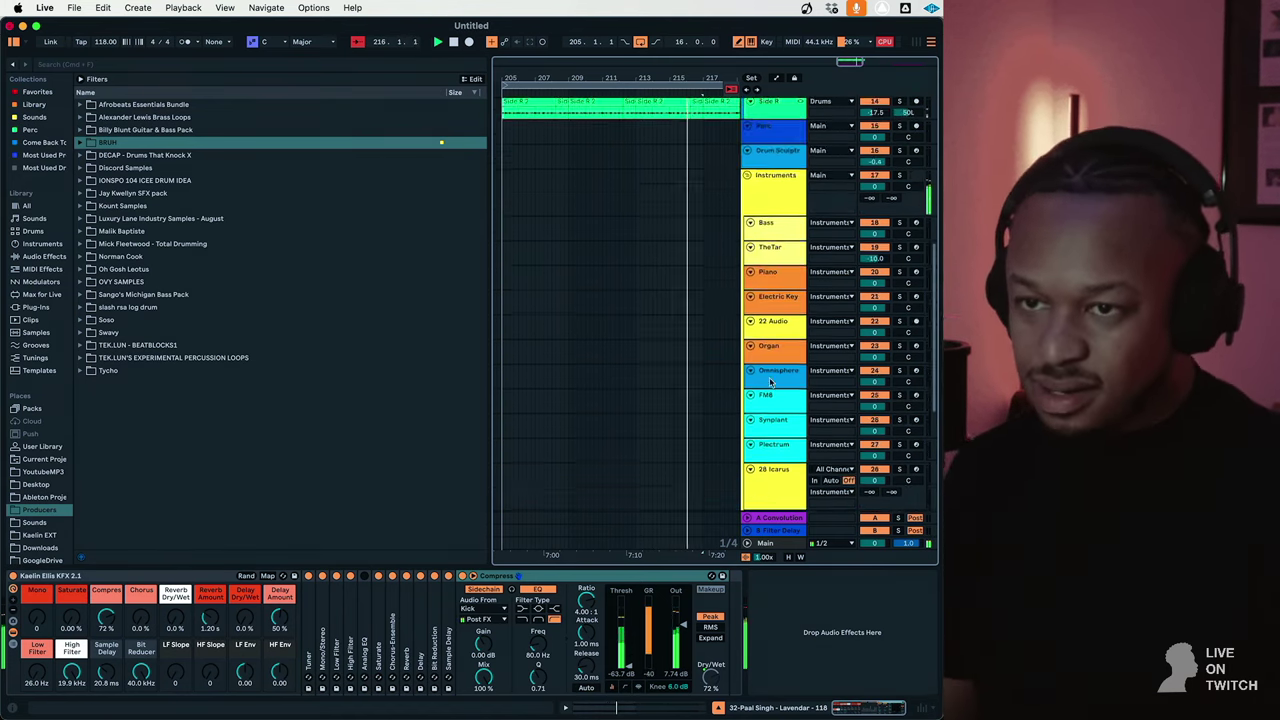
click(788, 558)
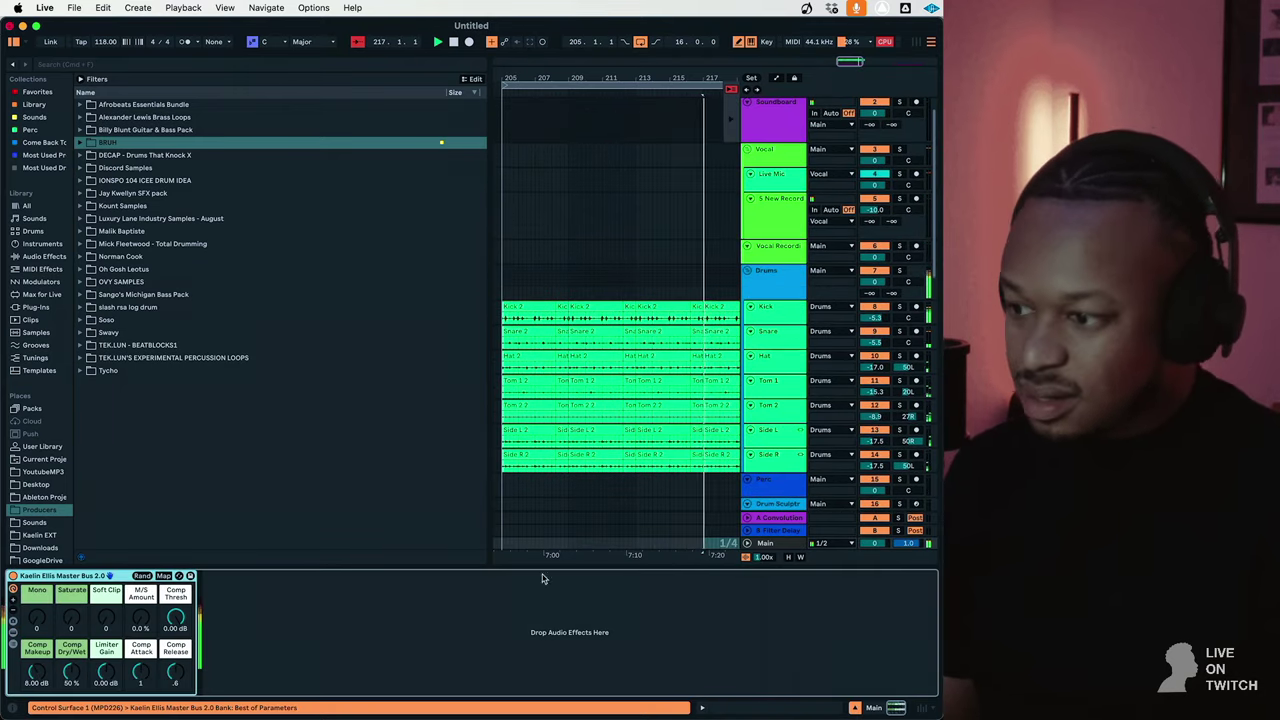
drag(74, 678, 74, 656)
Duplicate the Lavendar track and warp the copy's clip, transposing it up 12 semitones with its clip gain at 4.2 dB.
scroll(600, 403, down, 10)
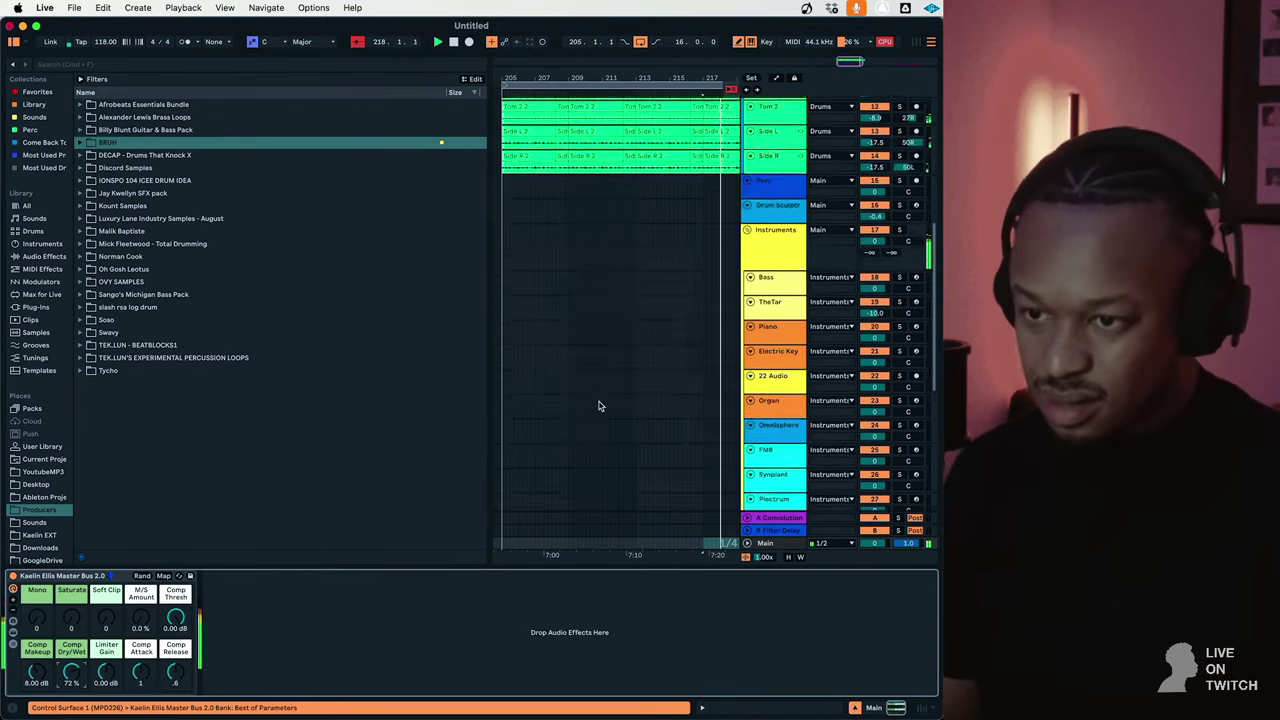
scroll(598, 406, down, 2)
click(762, 436)
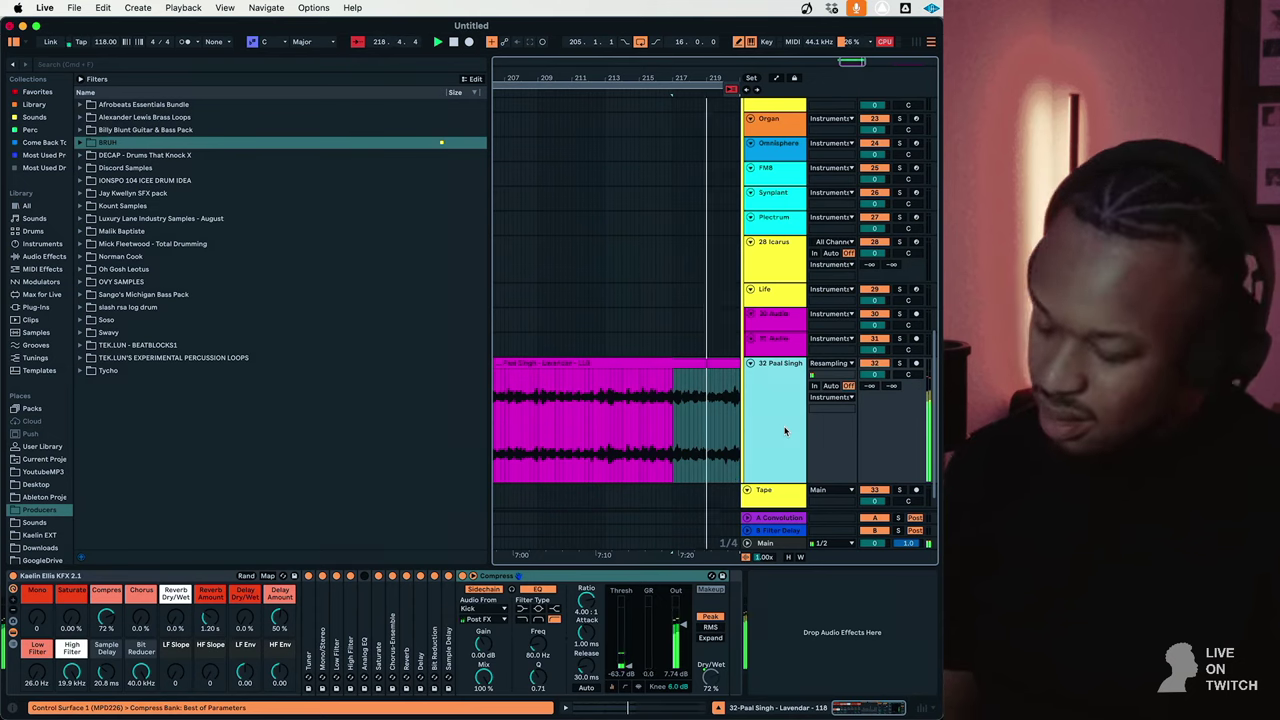
key(super+d)
double_click(537, 488)
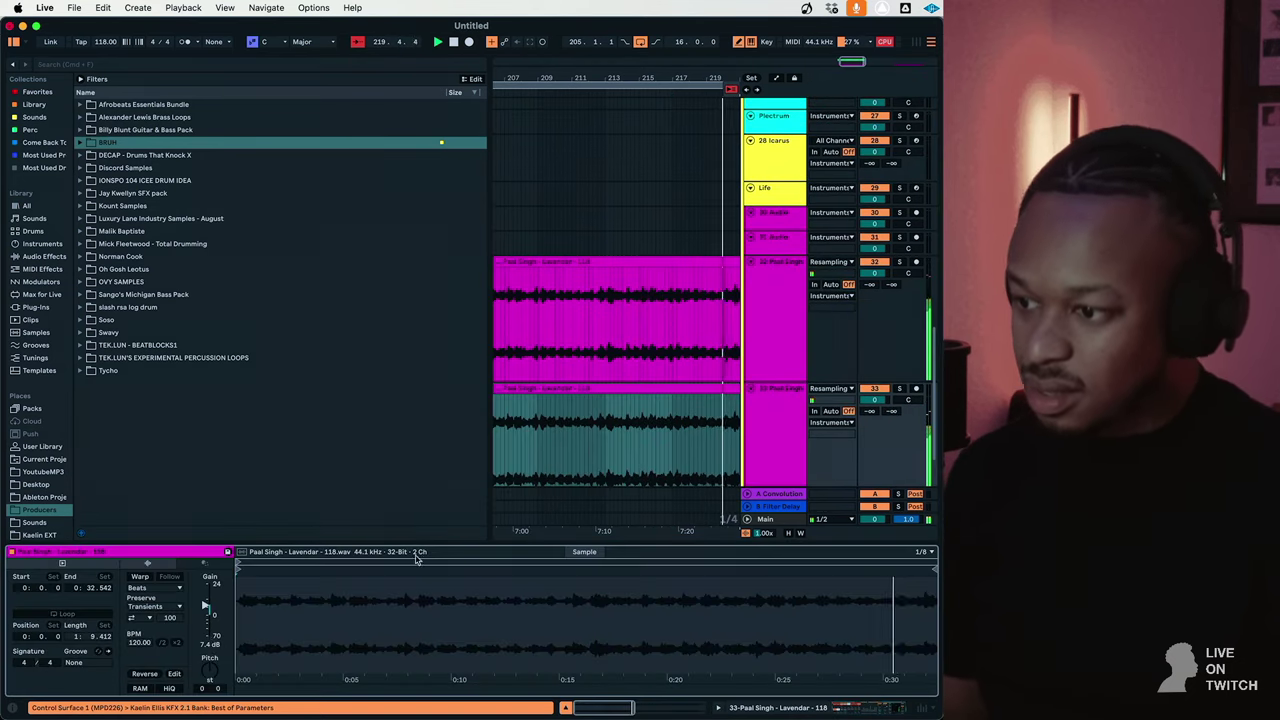
click(140, 578)
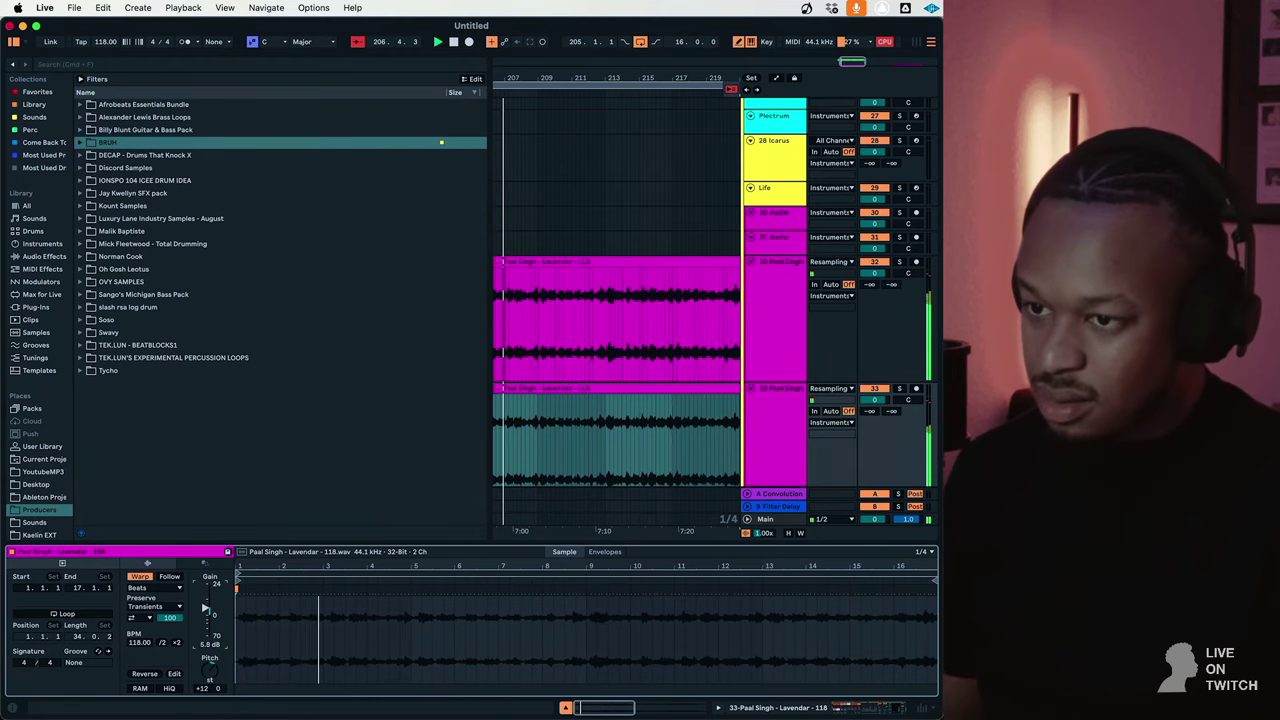
Split the duplicated Lavendar clip at bar 213 and deactivate its first half, bars 205 to 213.
click(612, 392)
click(605, 419)
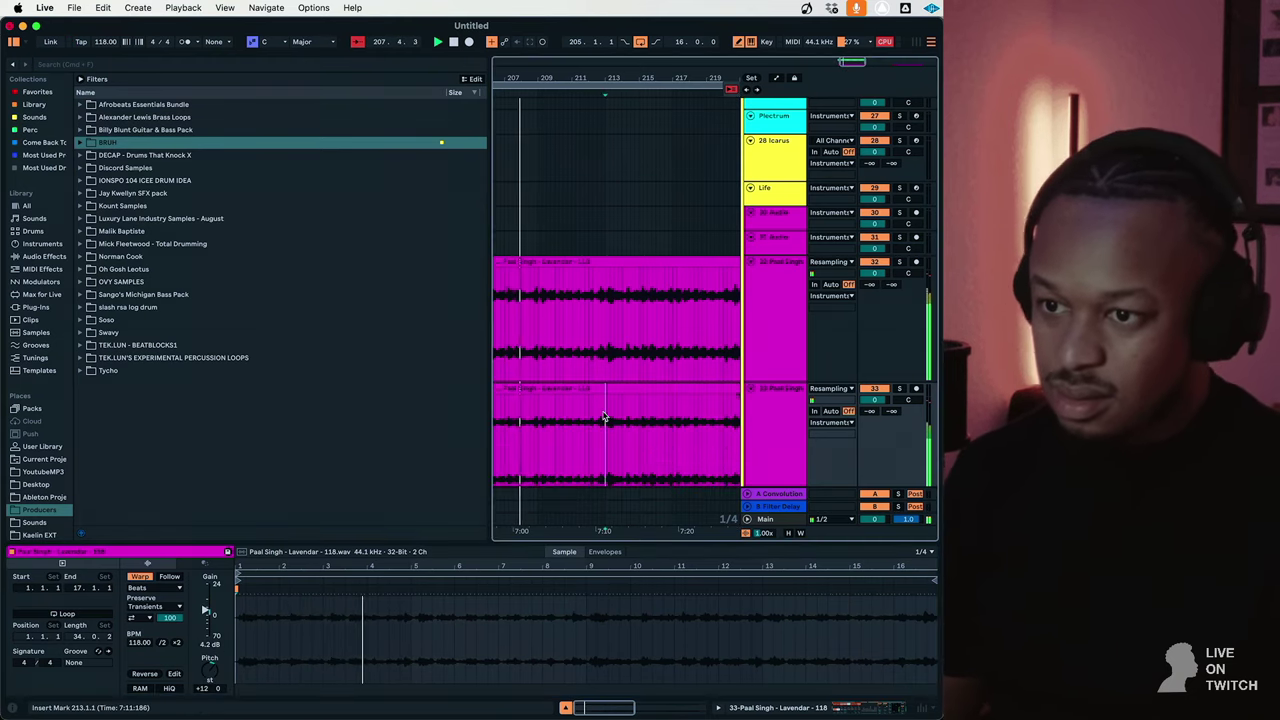
key(super+e)
click(586, 386)
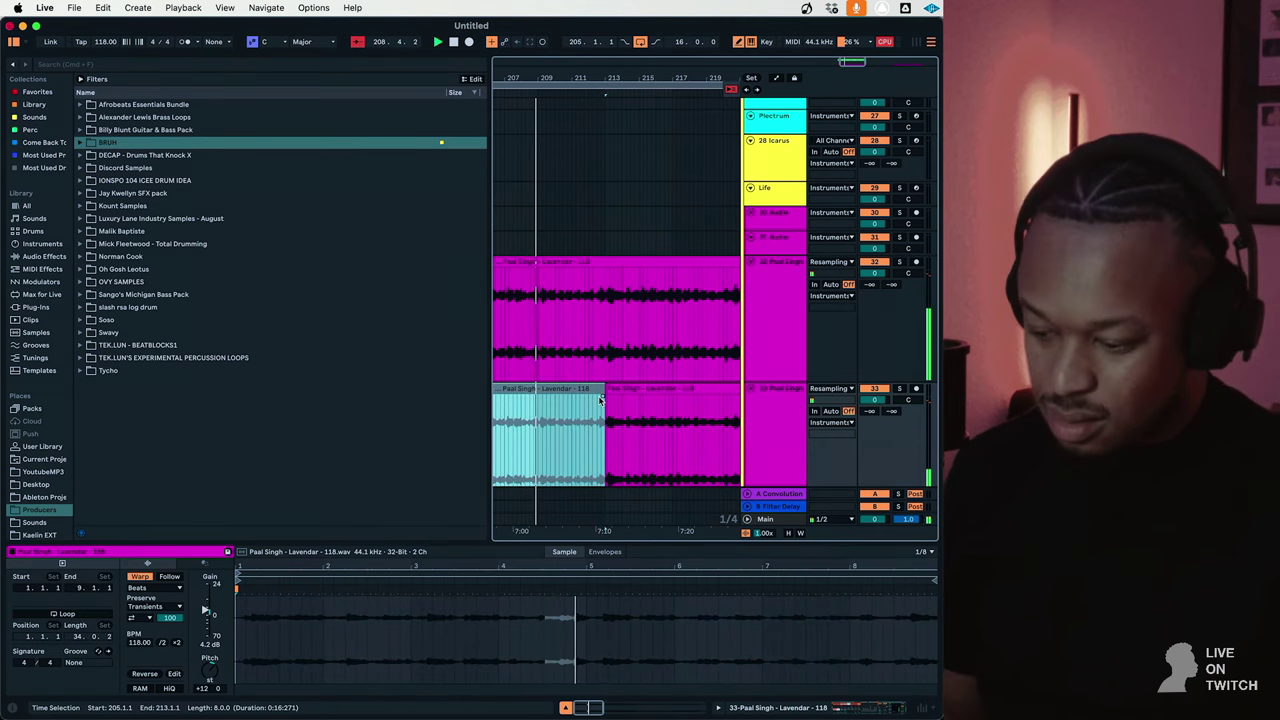
Arm the Electric Key track for recording and hide the browser to widen the arrangement around bars 205 to 221.
scroll(657, 351, up, 10)
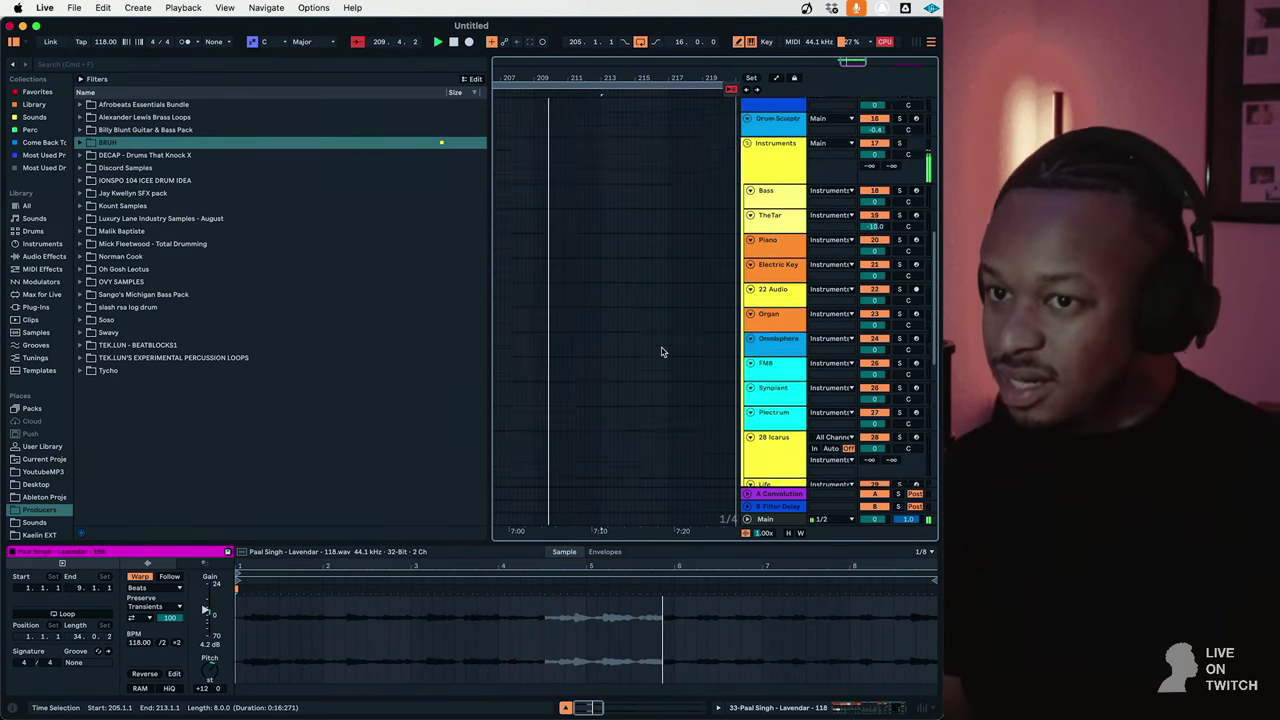
click(781, 336)
click(911, 357)
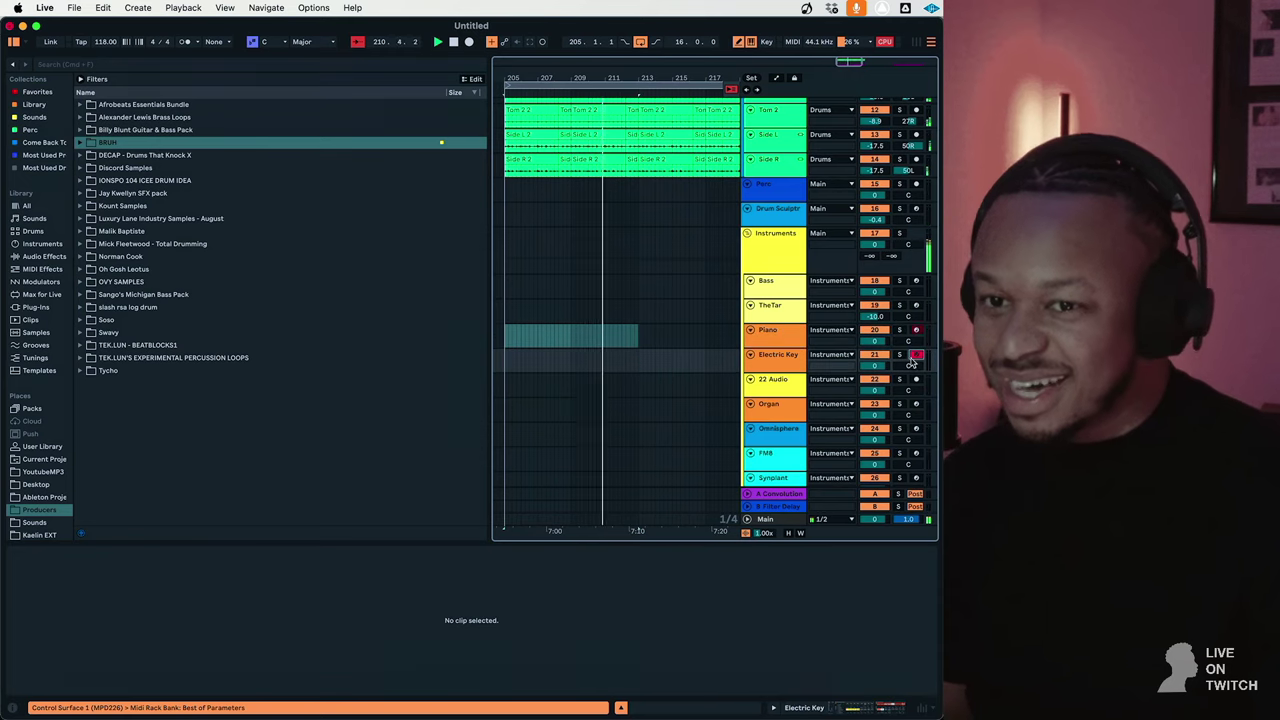
drag(846, 64, 846, 50)
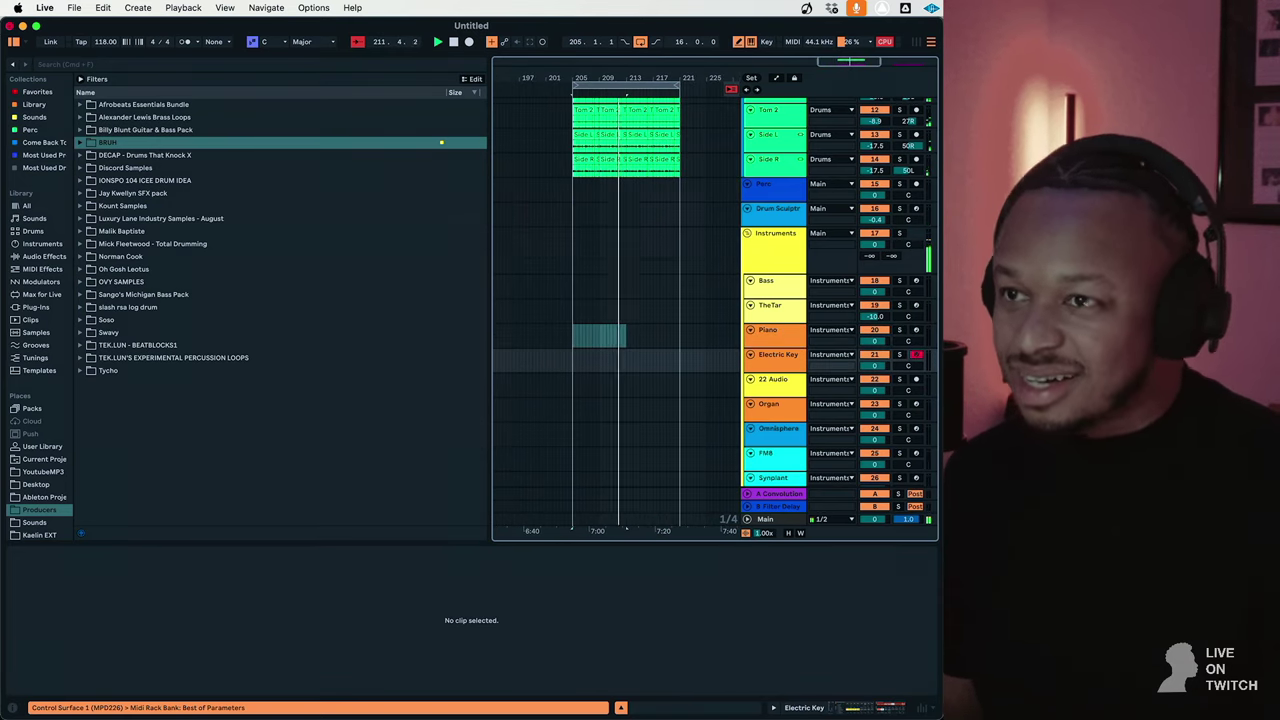
click(13, 41)
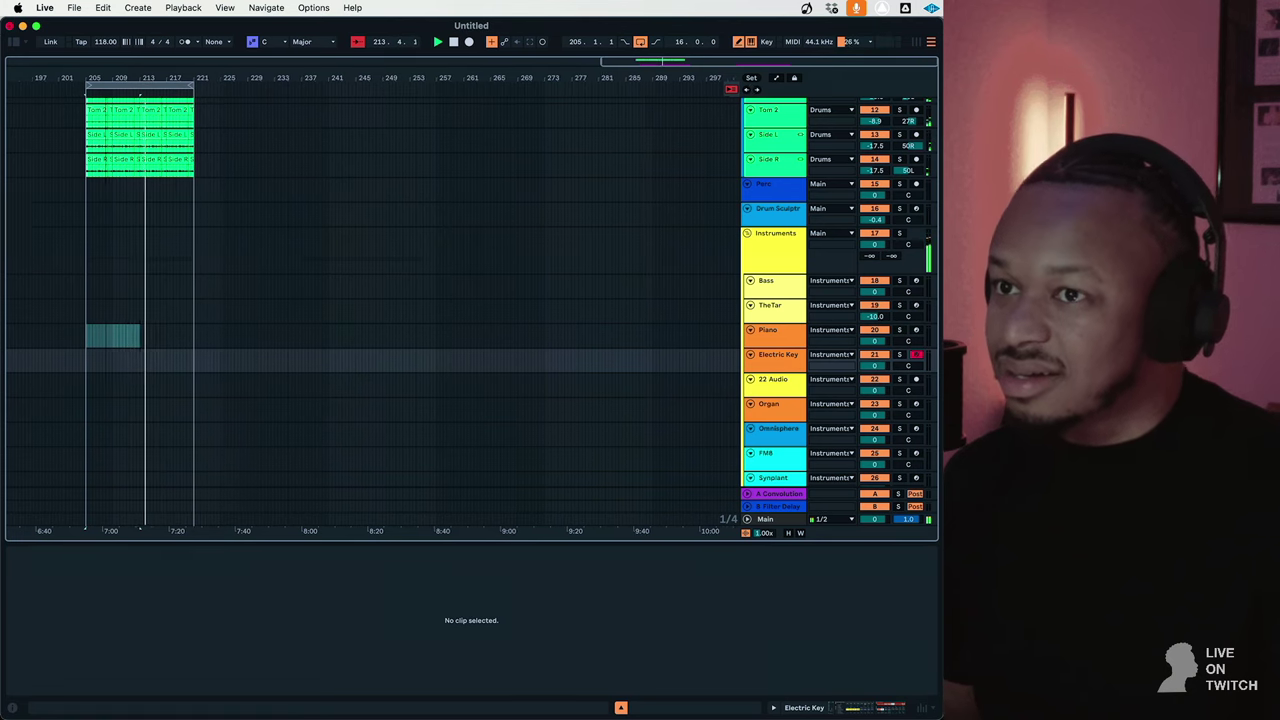
drag(647, 58, 717, 61)
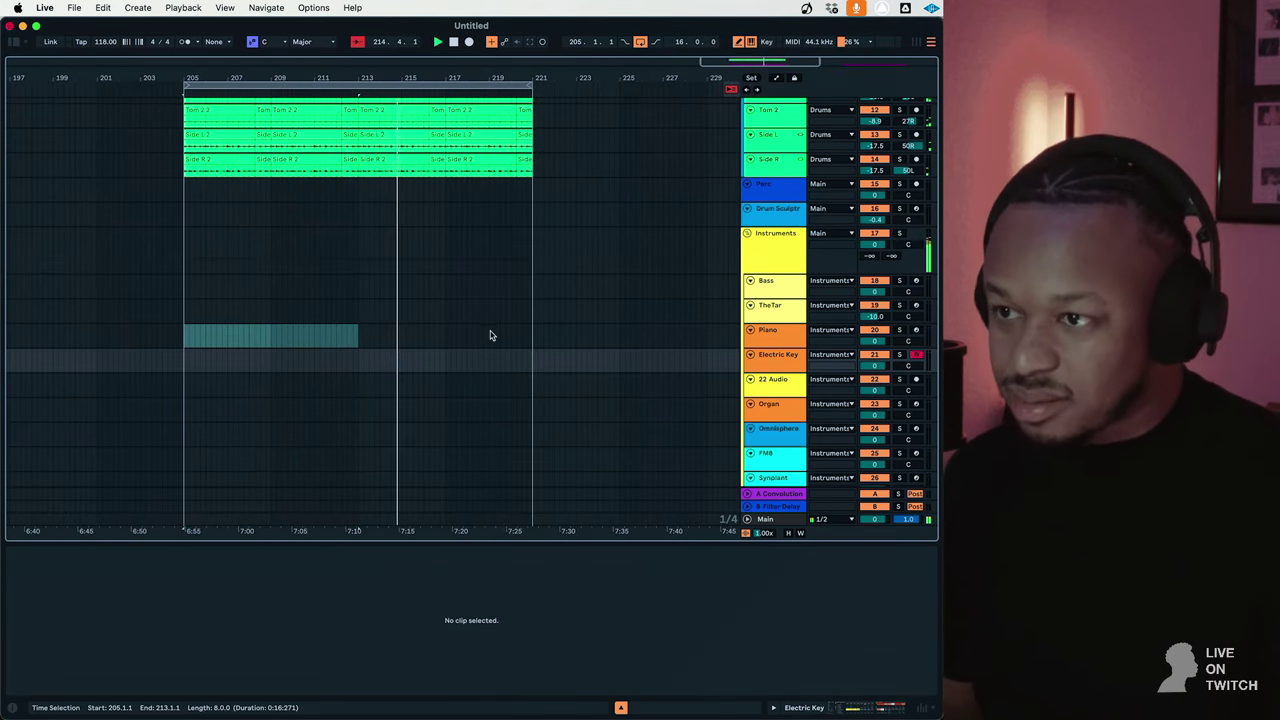
Split out the last beat before bar 217 and the last beat before bar 221 in the original Lavendar clip.
scroll(490, 335, down, 10)
click(447, 413)
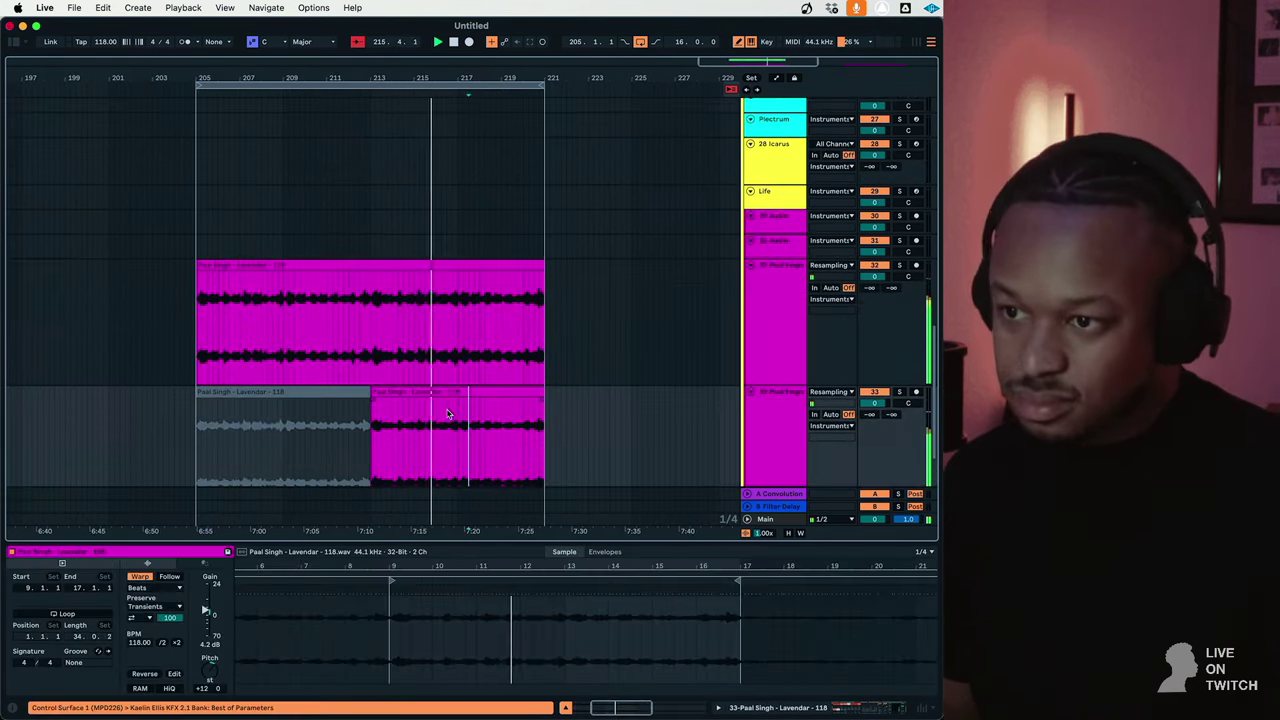
drag(459, 383, 452, 383)
key(super+e)
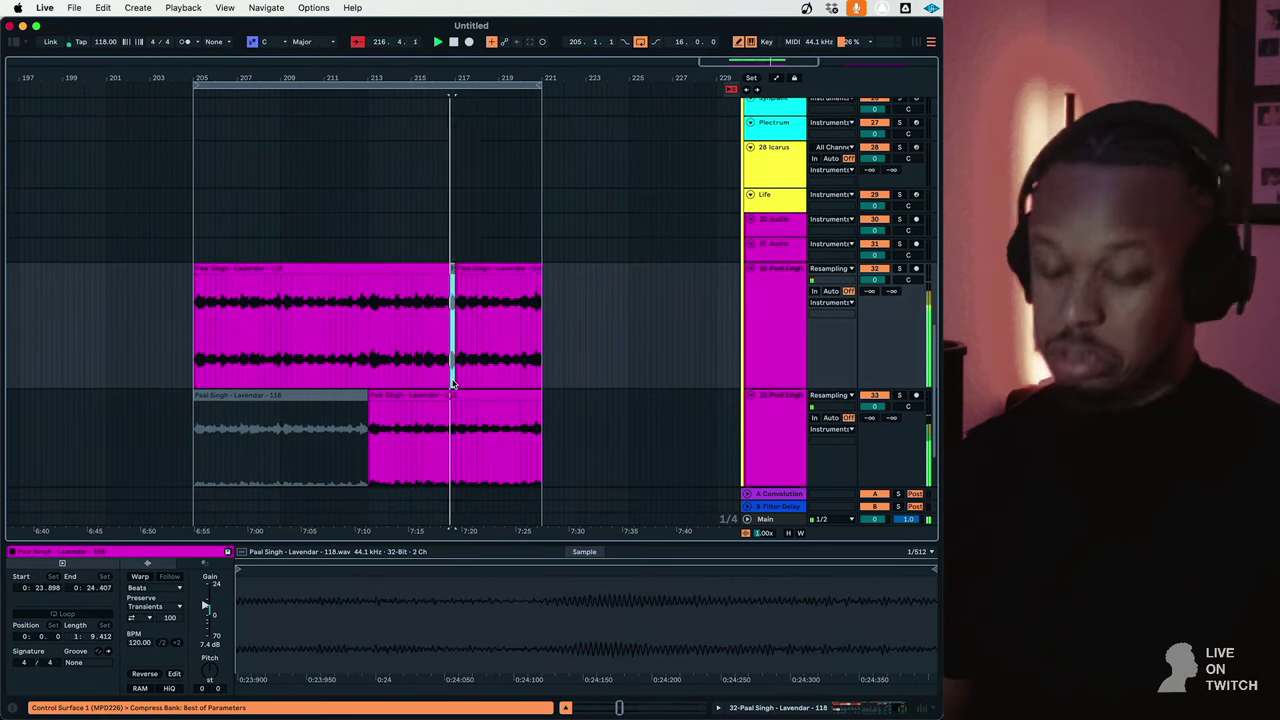
drag(540, 366, 548, 364)
key(super+e)
Lower the DS-10 Shaper's Sustain to 20 on the Drums group.
scroll(560, 334, up, 2)
scroll(697, 280, up, 15)
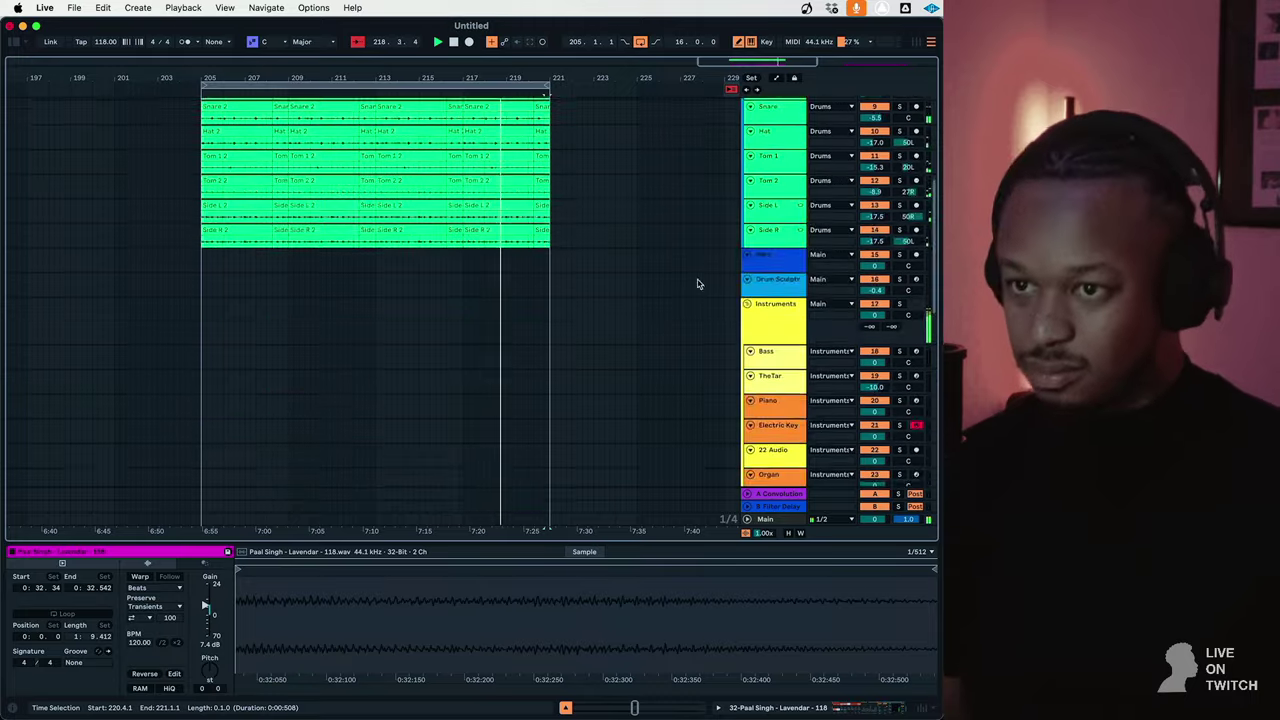
click(796, 320)
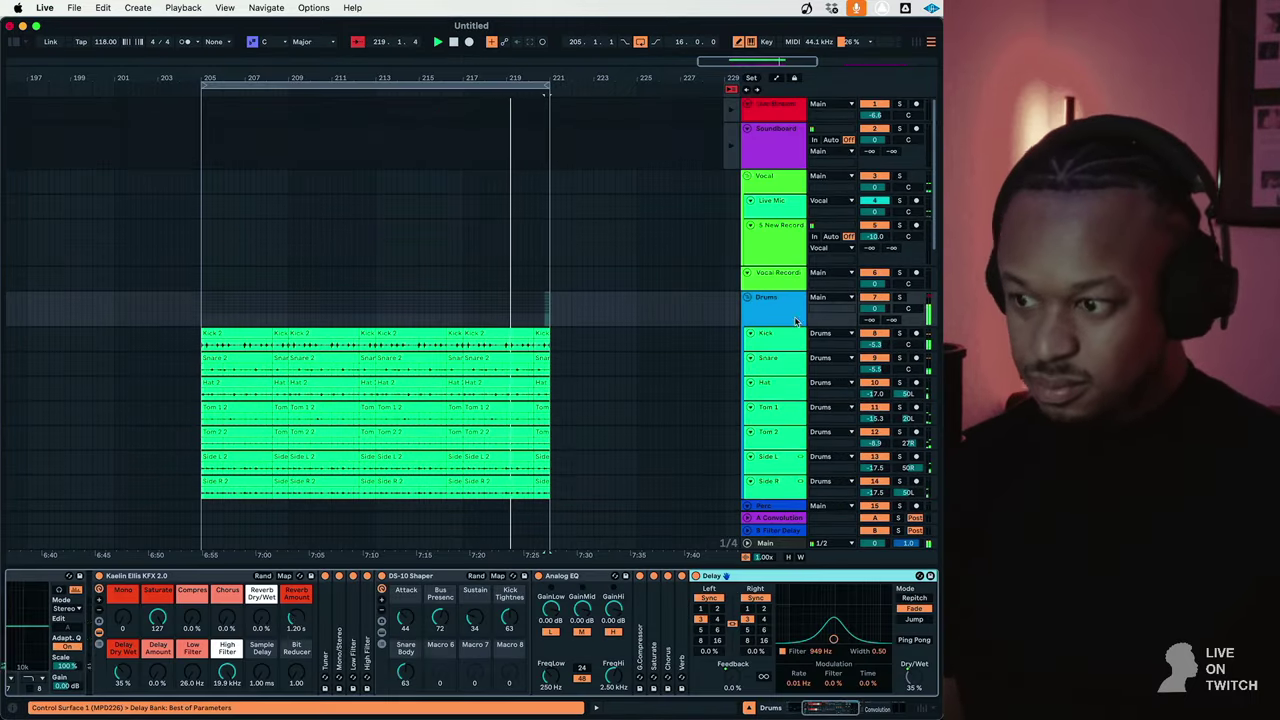
click(475, 618)
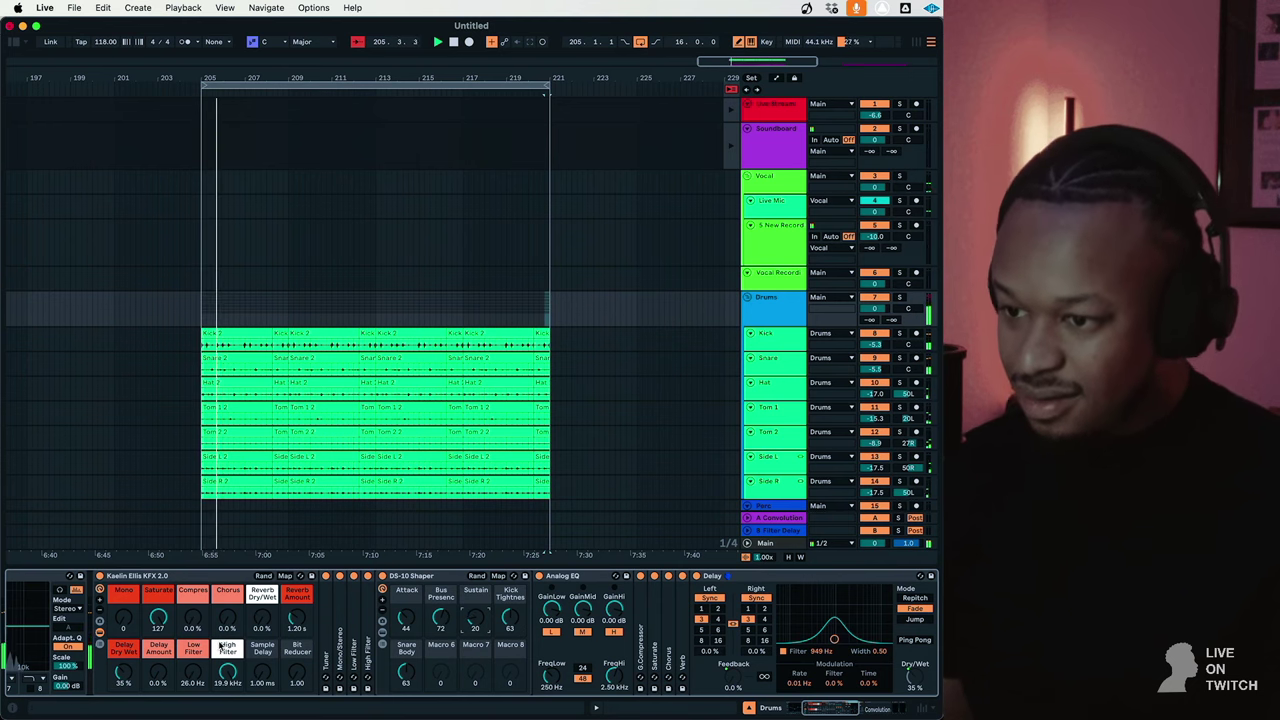
Set the Kick track's volume to 0 dB and the Snare's to -1.7 dB, and show the Snare's effect chain.
scroll(220, 648, right, 10)
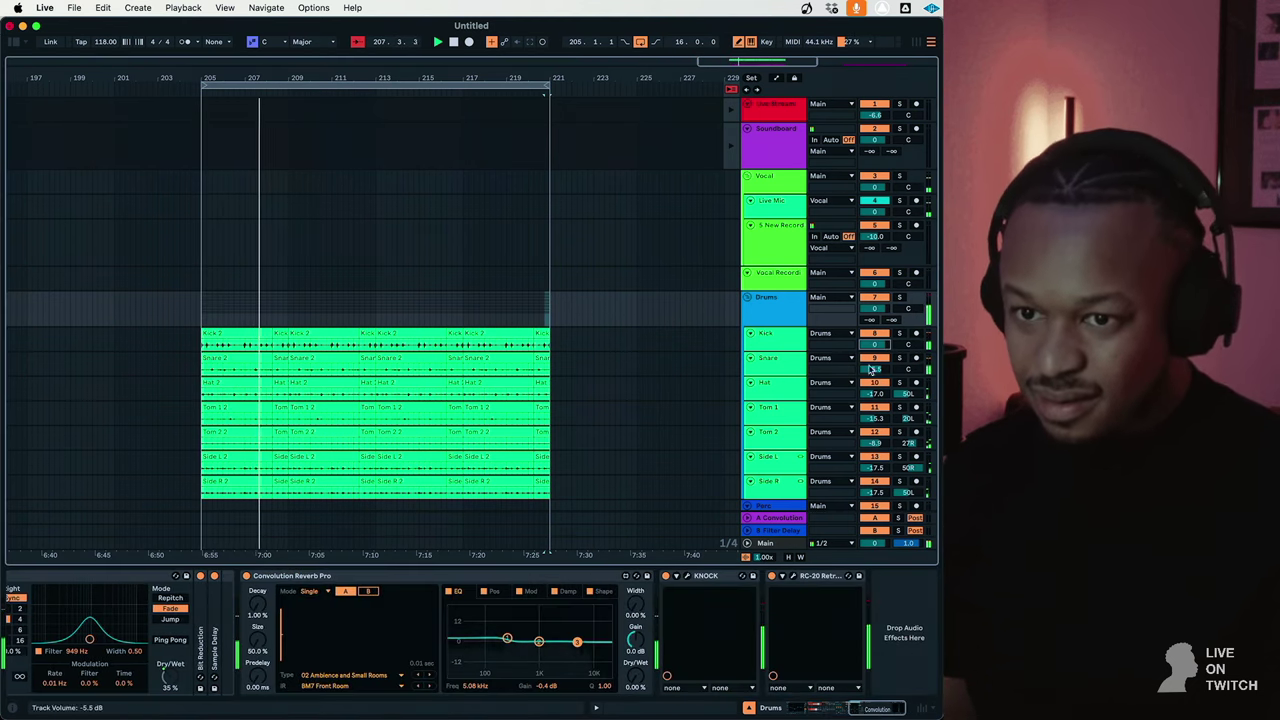
click(799, 369)
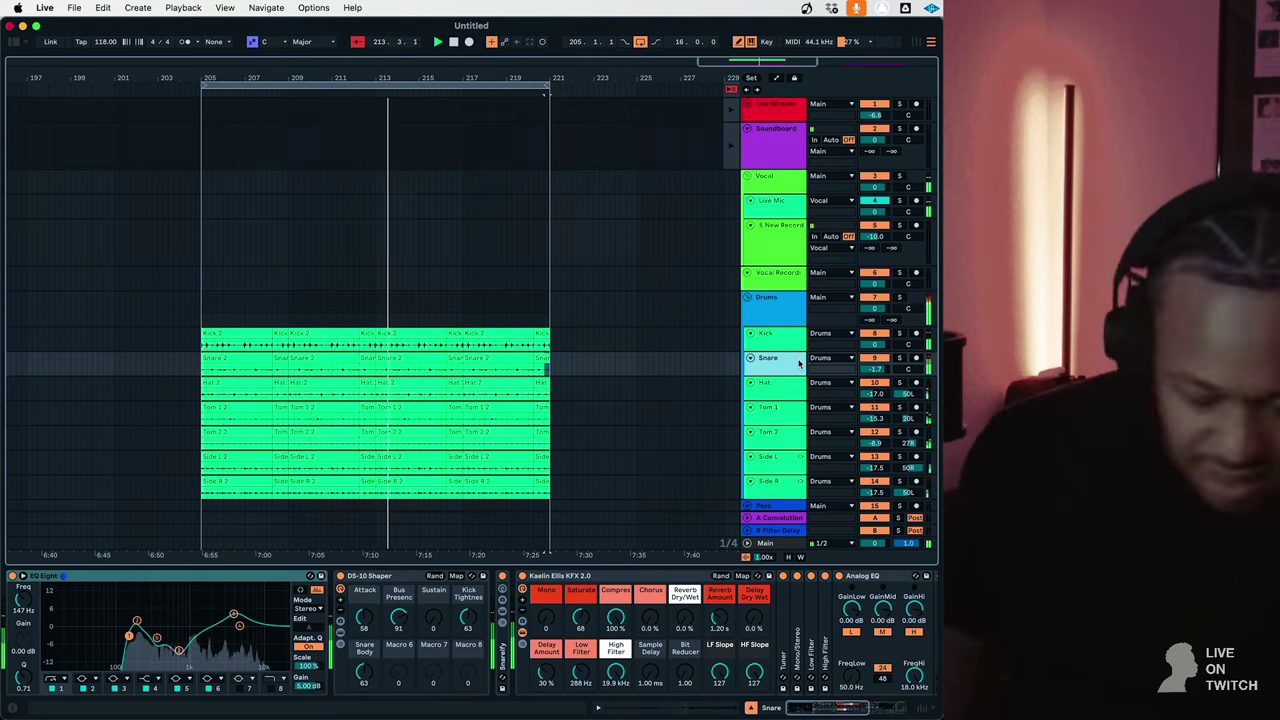
Arm the Perc track and record a percussion take over the looped drums up to bar 221.
scroll(539, 413, down, 6)
scroll(539, 413, down, 5)
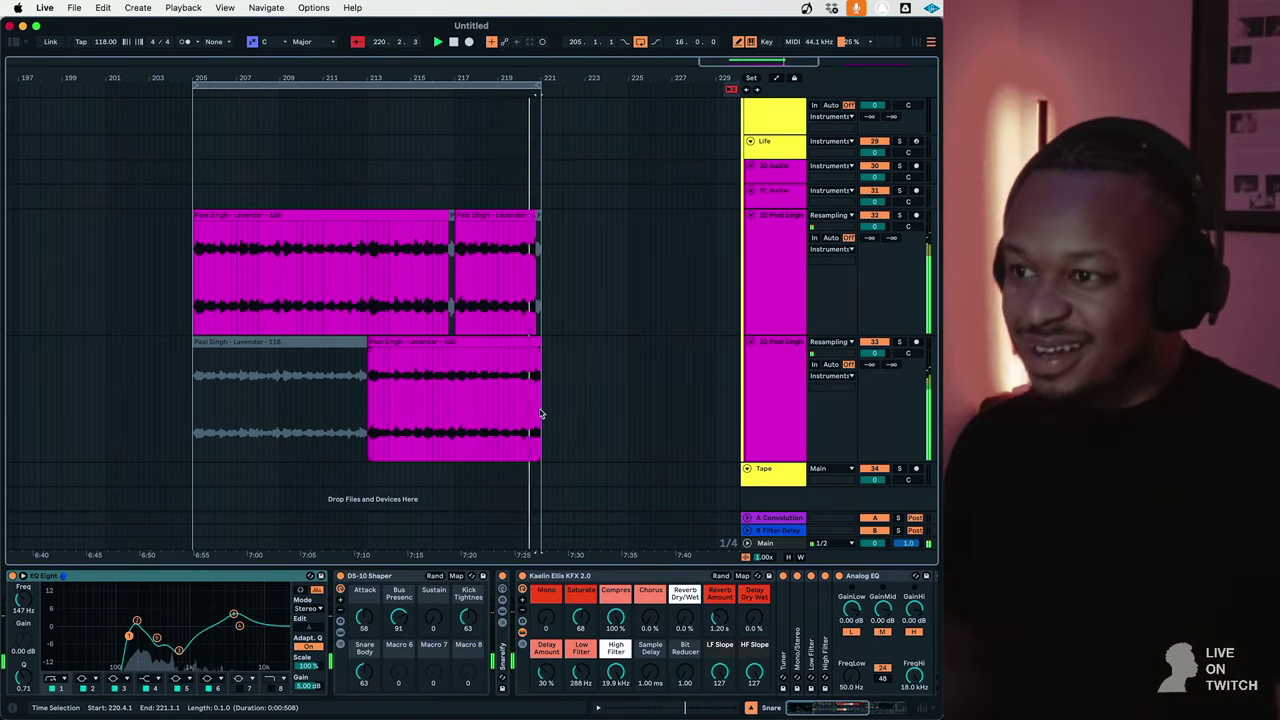
scroll(575, 321, up, 10)
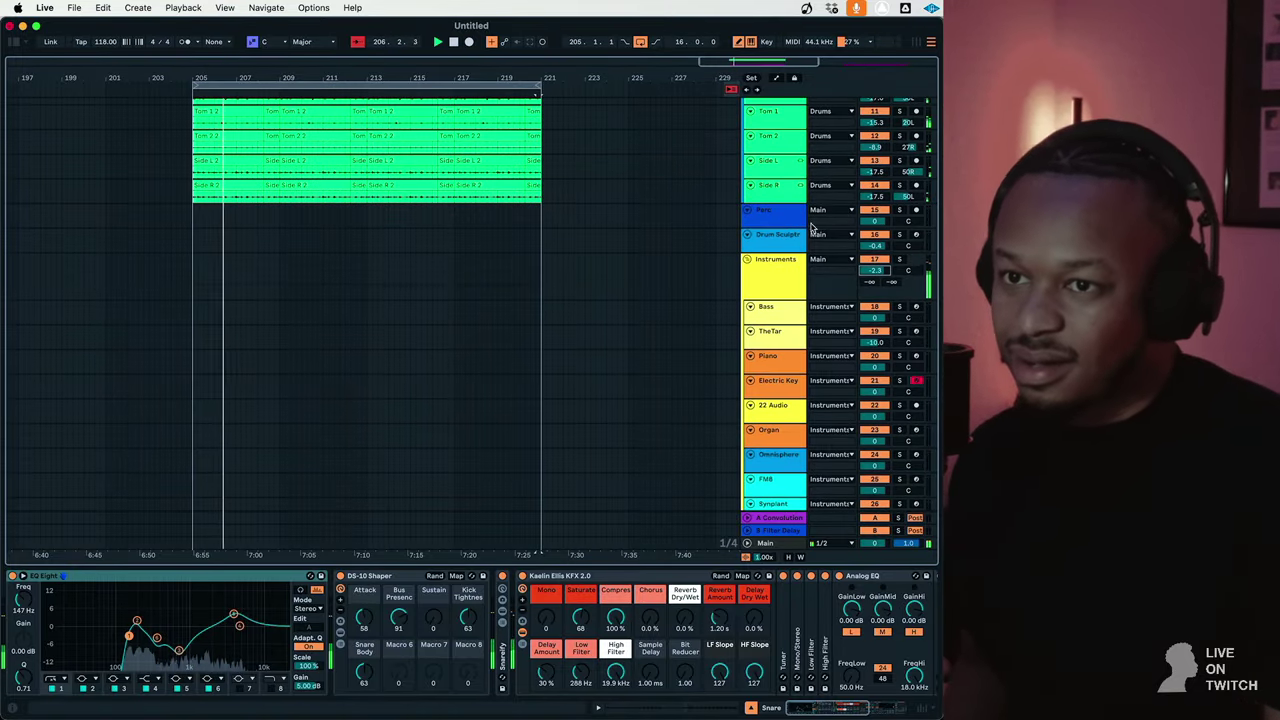
click(797, 198)
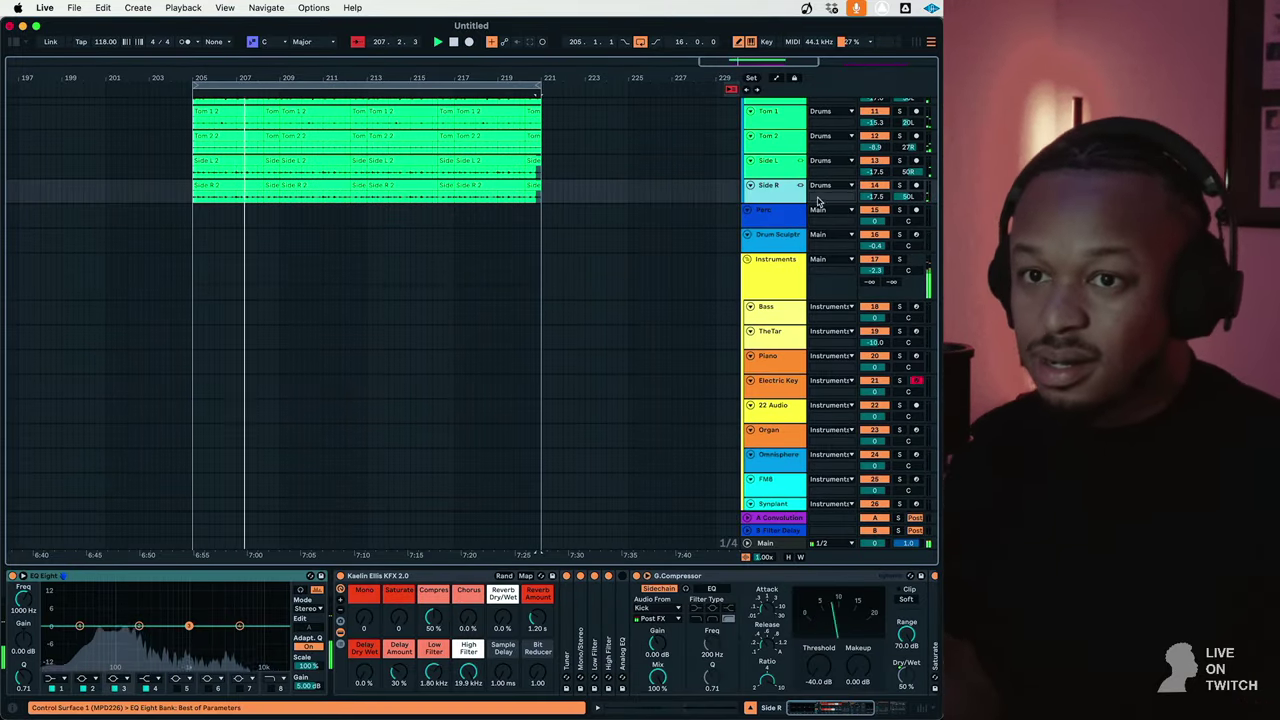
click(917, 211)
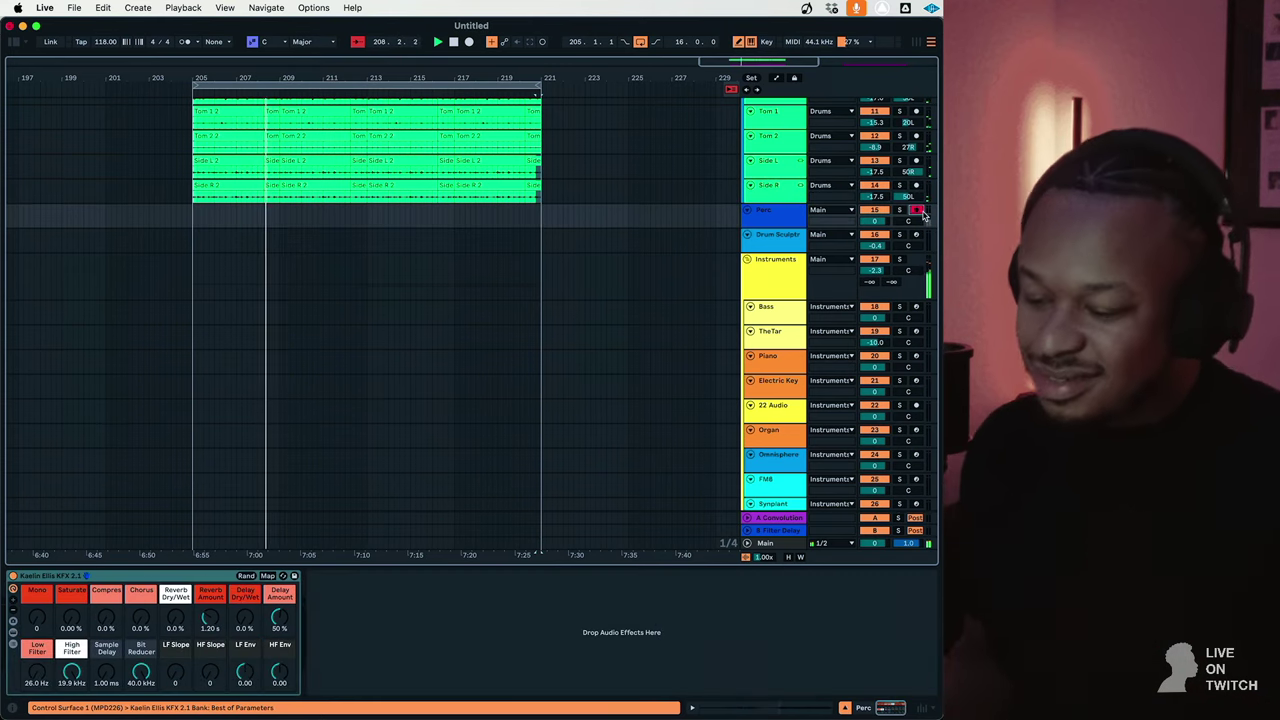
scroll(920, 216, up, 1)
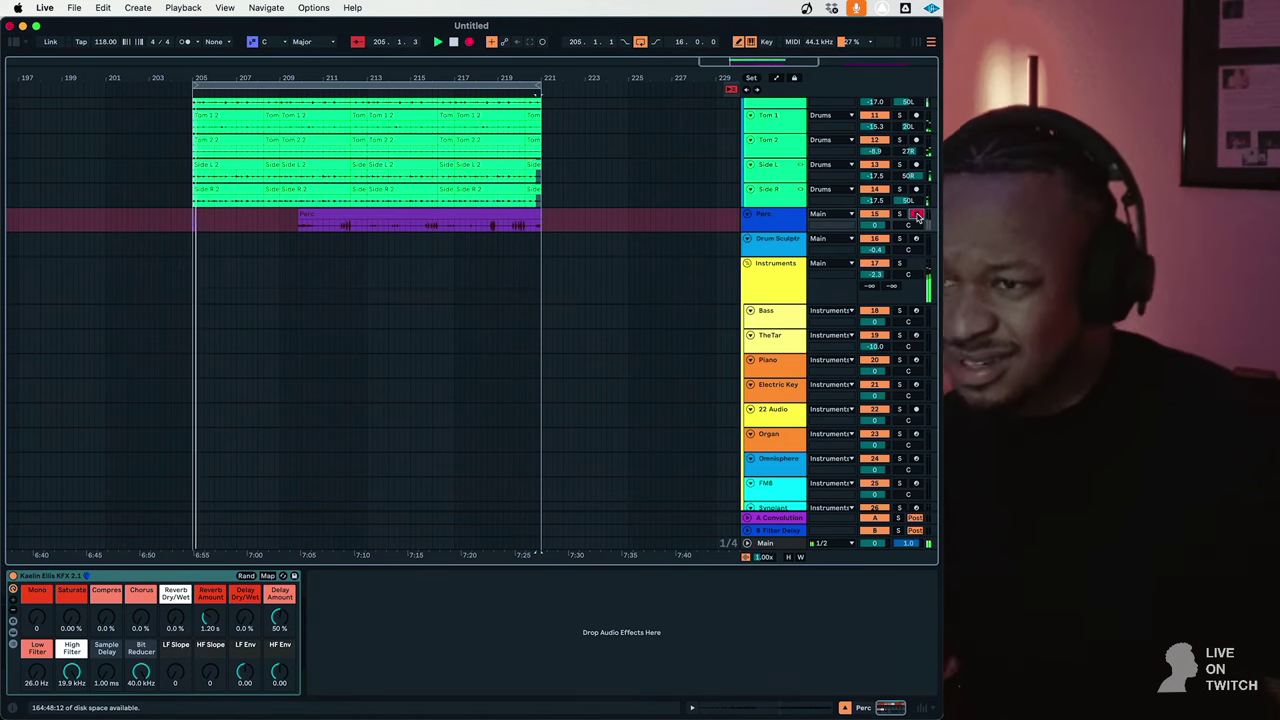
click(510, 246)
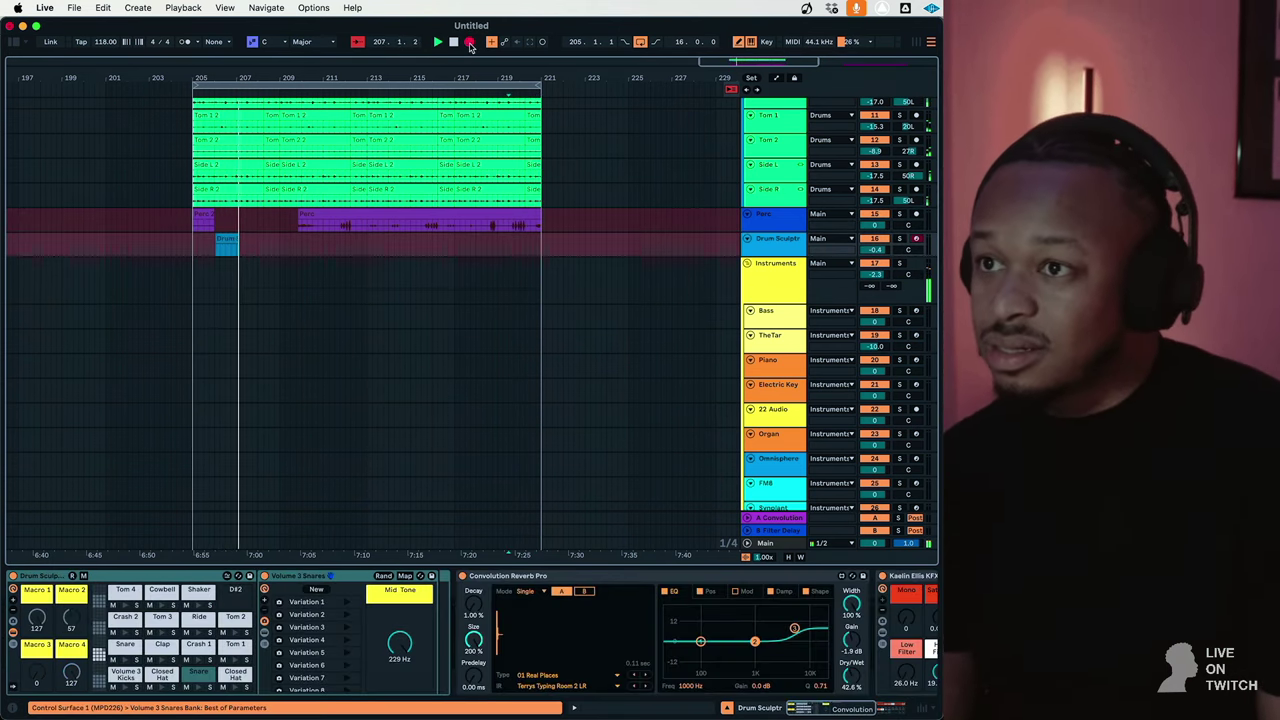
click(469, 43)
Set a 2-bar grid and fill bars 205 to 221 with repeats of the Perc recording's last four bars.
click(486, 218)
click(433, 242)
click(476, 226)
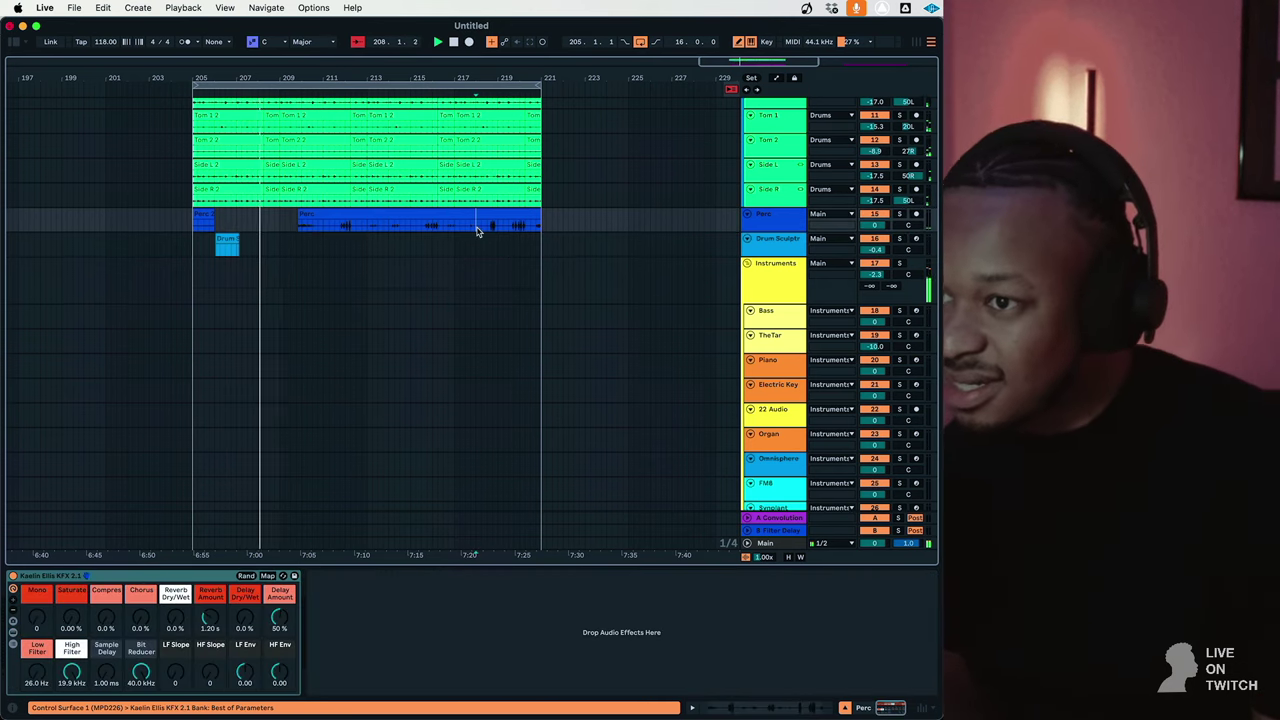
right_click(477, 231)
click(568, 491)
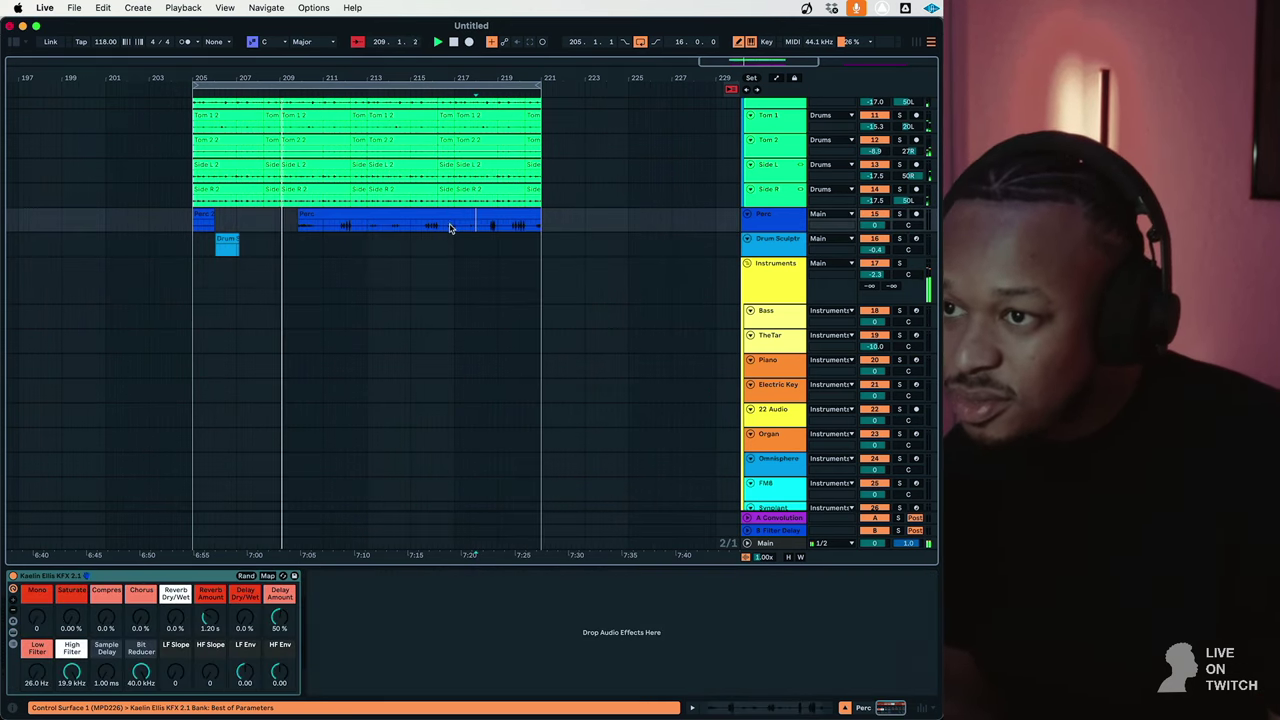
mouse_move(487, 211)
mouse_down()
mouse_move(225, 215)
mouse_move(487, 215)
mouse_up()
Check the Perc track in solo, set its volume to -3.5 dB, and delete the stray Drum Sculptr clip near bar 206.
click(899, 215)
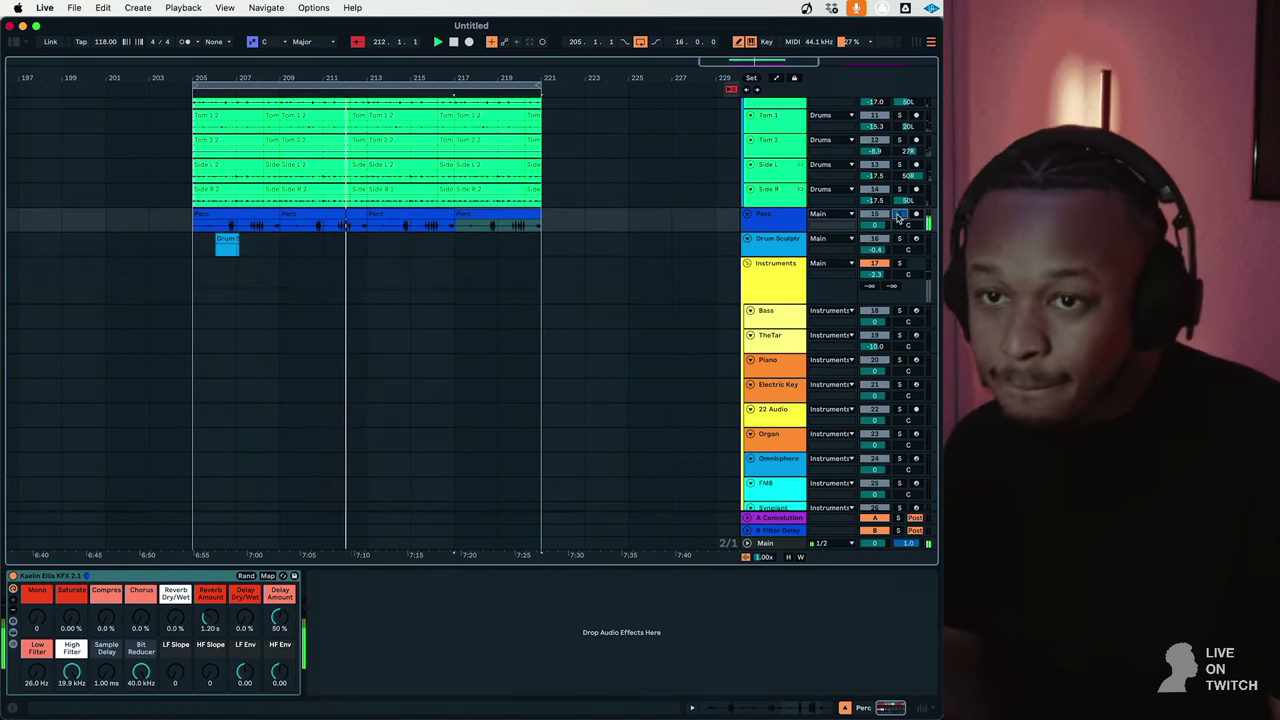
click(899, 215)
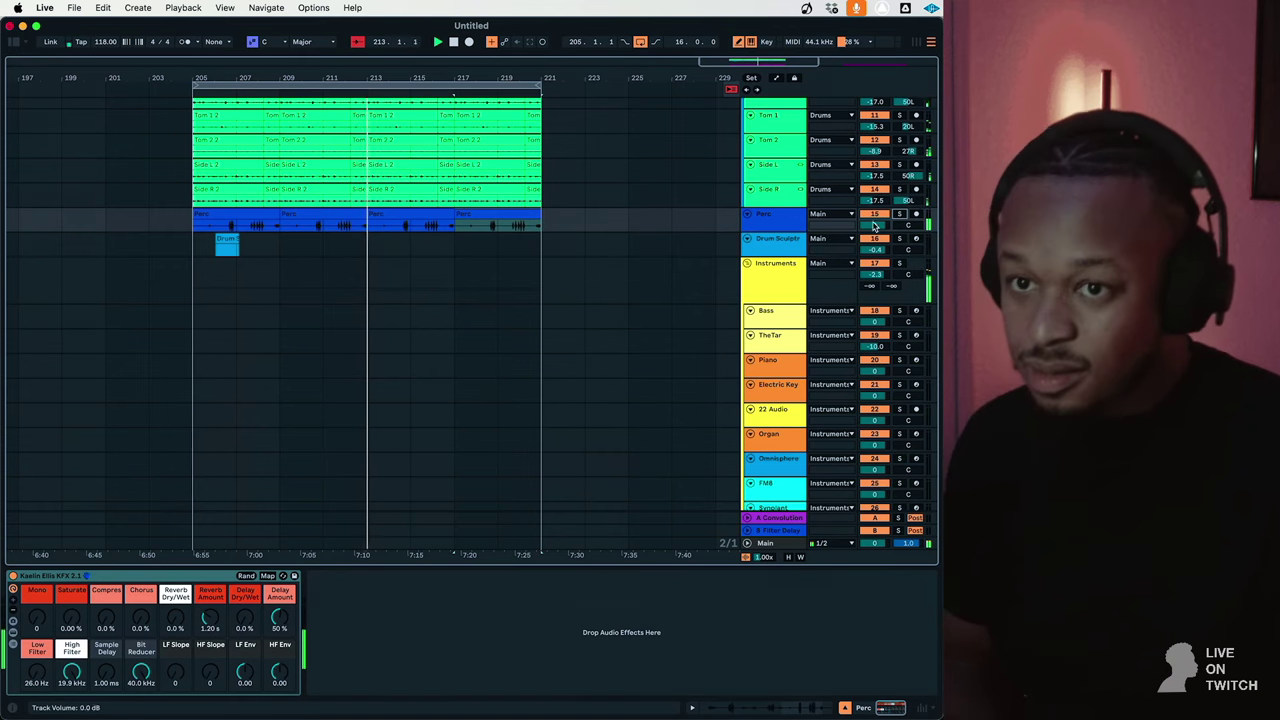
drag(267, 261, 195, 247)
Transpose all four Perc clips up 4 semitones.
drag(573, 223, 543, 224)
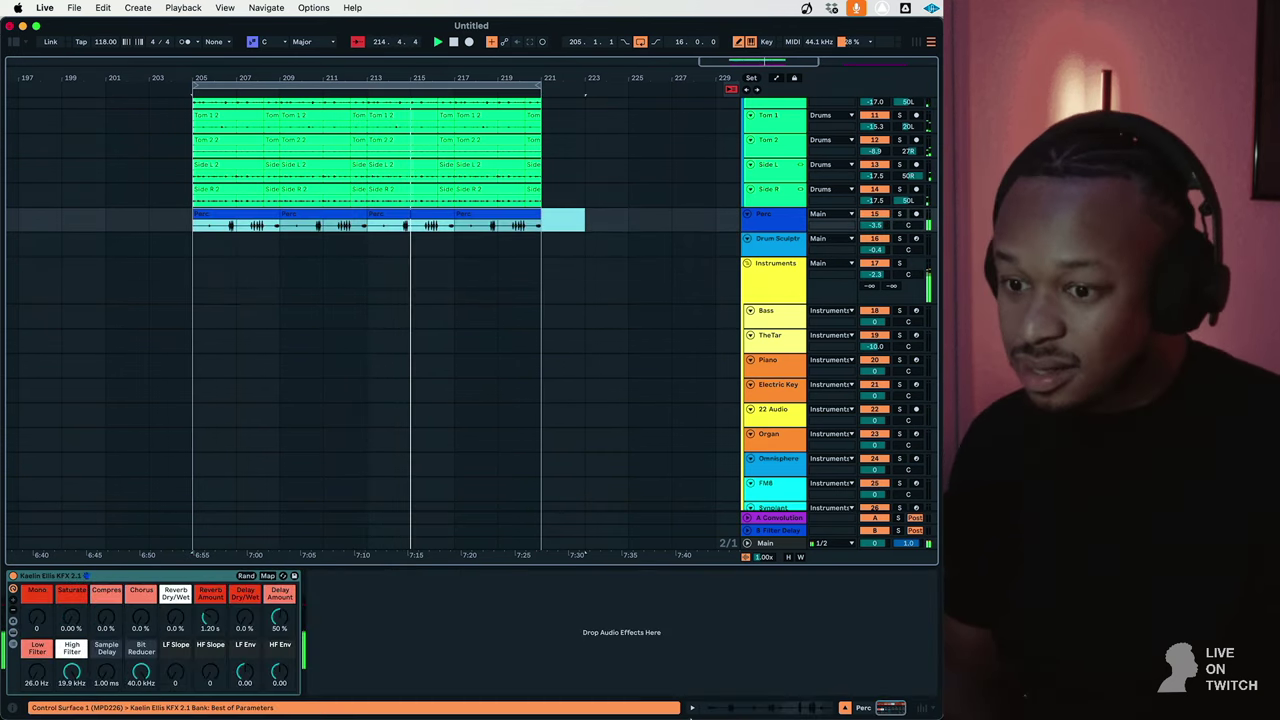
key(shift+Tab)
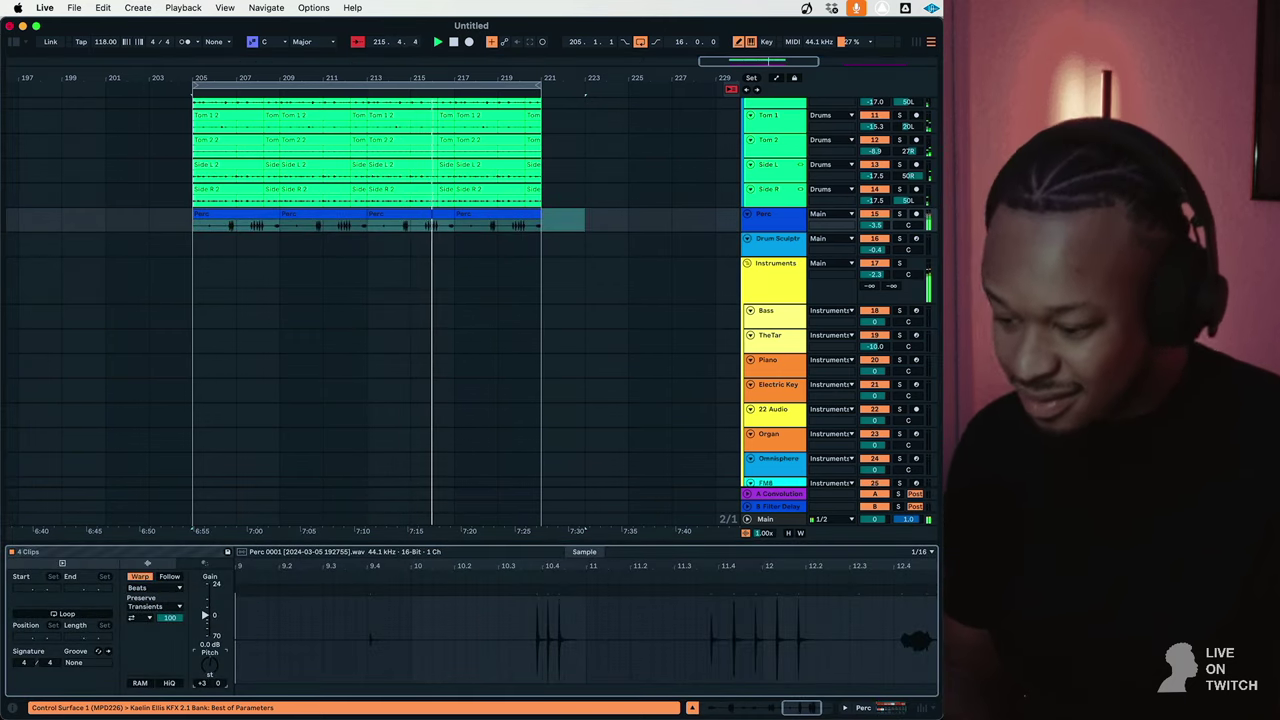
drag(210, 667, 210, 662)
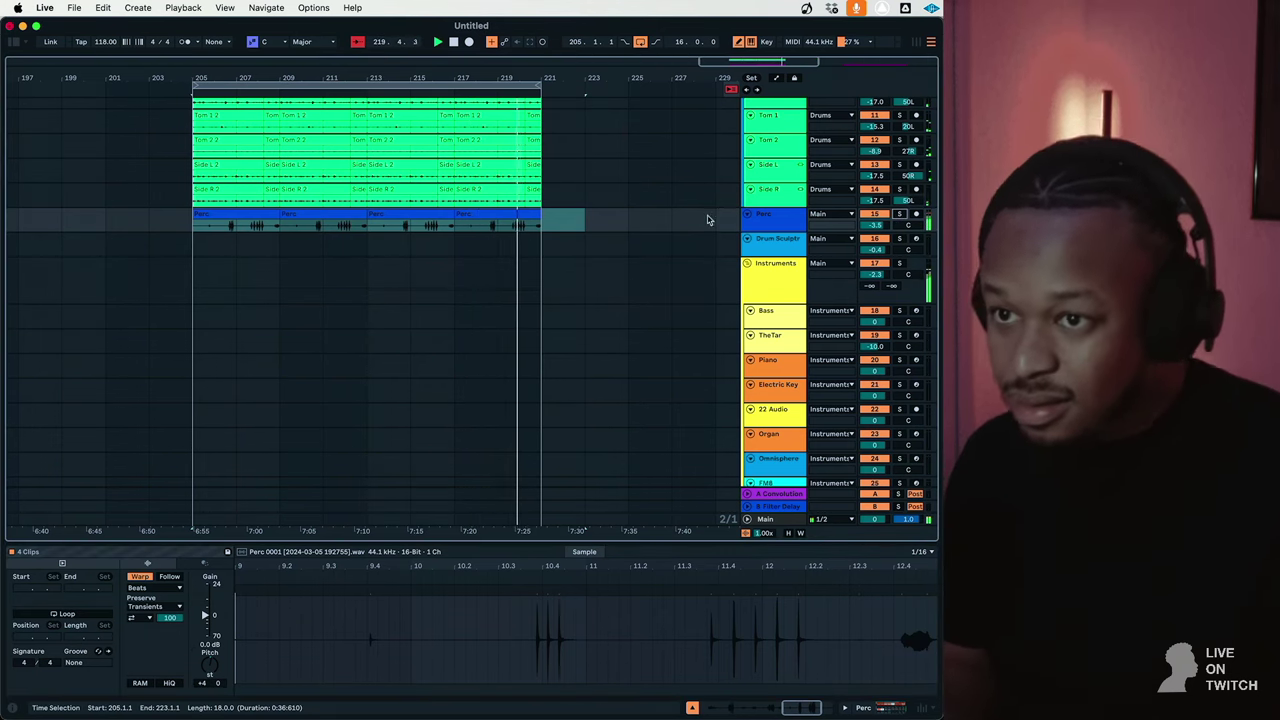
Move the Perc track into the Drums group between Side L and Side R, and set its volume to -12.5 dB.
drag(783, 191, 783, 193)
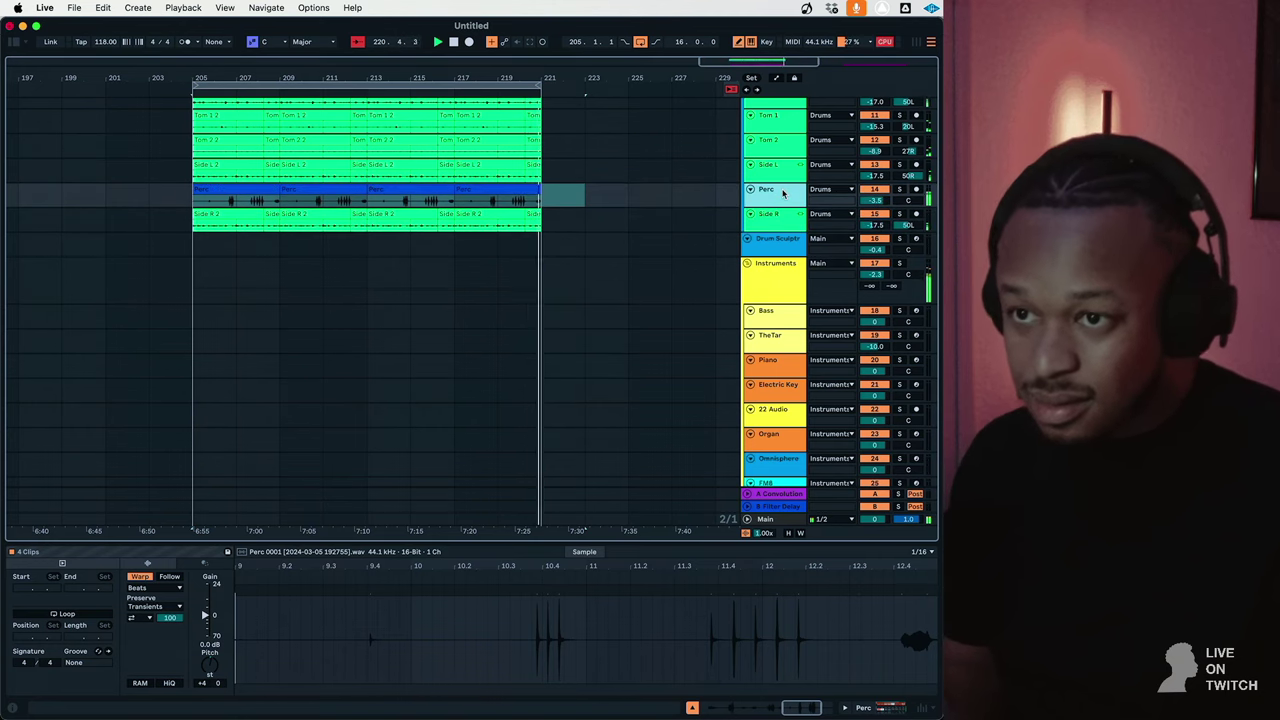
drag(875, 200, 875, 218)
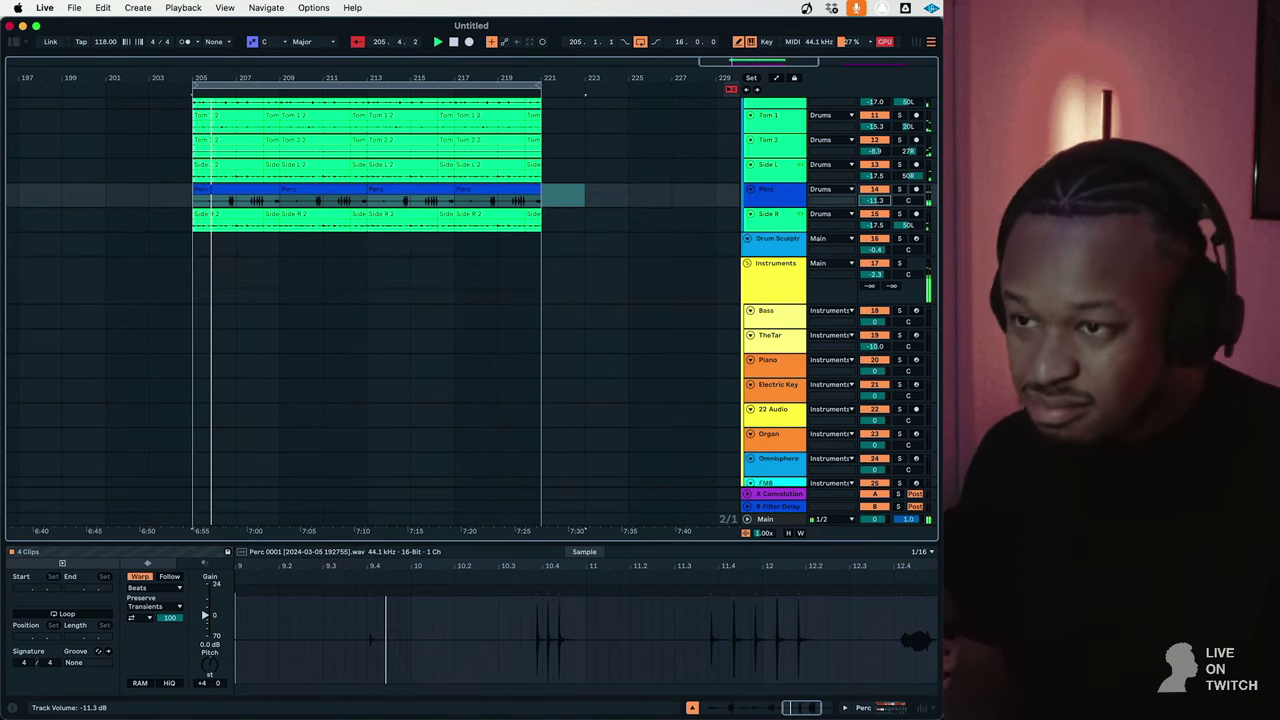
Select the Bass track and show its device chain.
scroll(800, 250, down, 3)
click(795, 165)
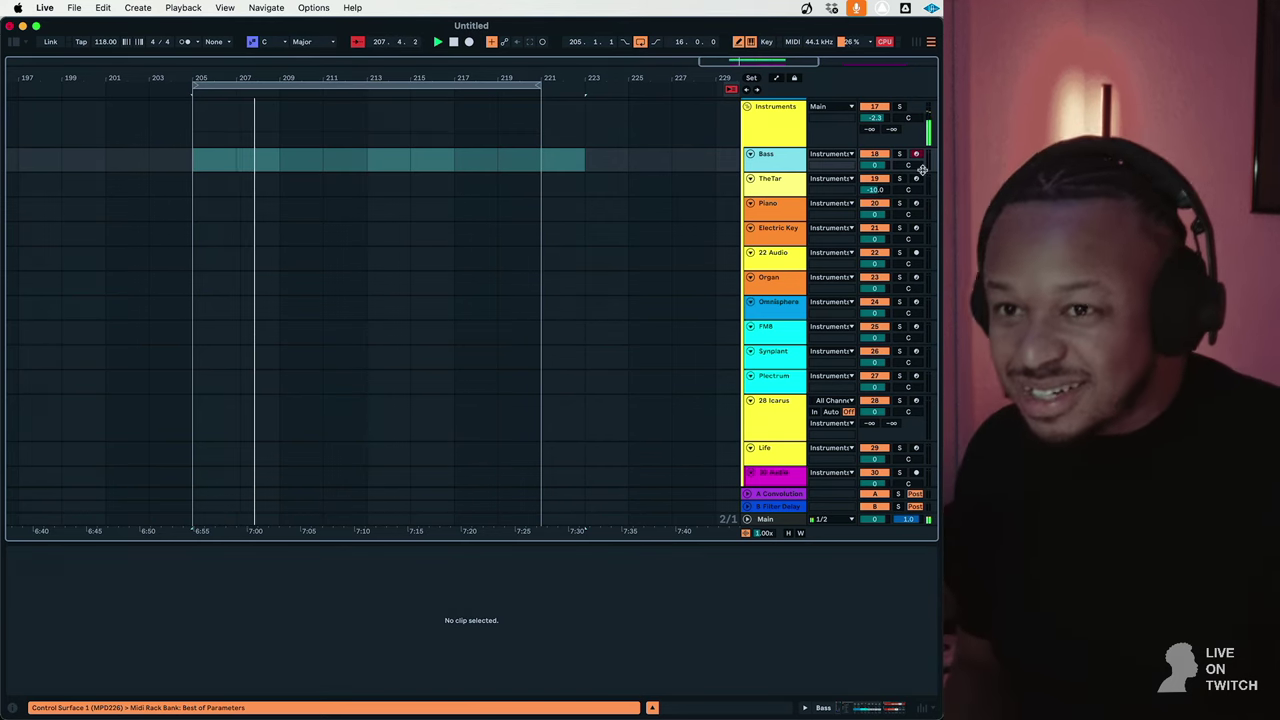
double_click(790, 171)
With a 1/4 grid, split out and deactivate the last beat before bars 209 and 213 in the original Lavendar clip.
scroll(700, 257, down, 5)
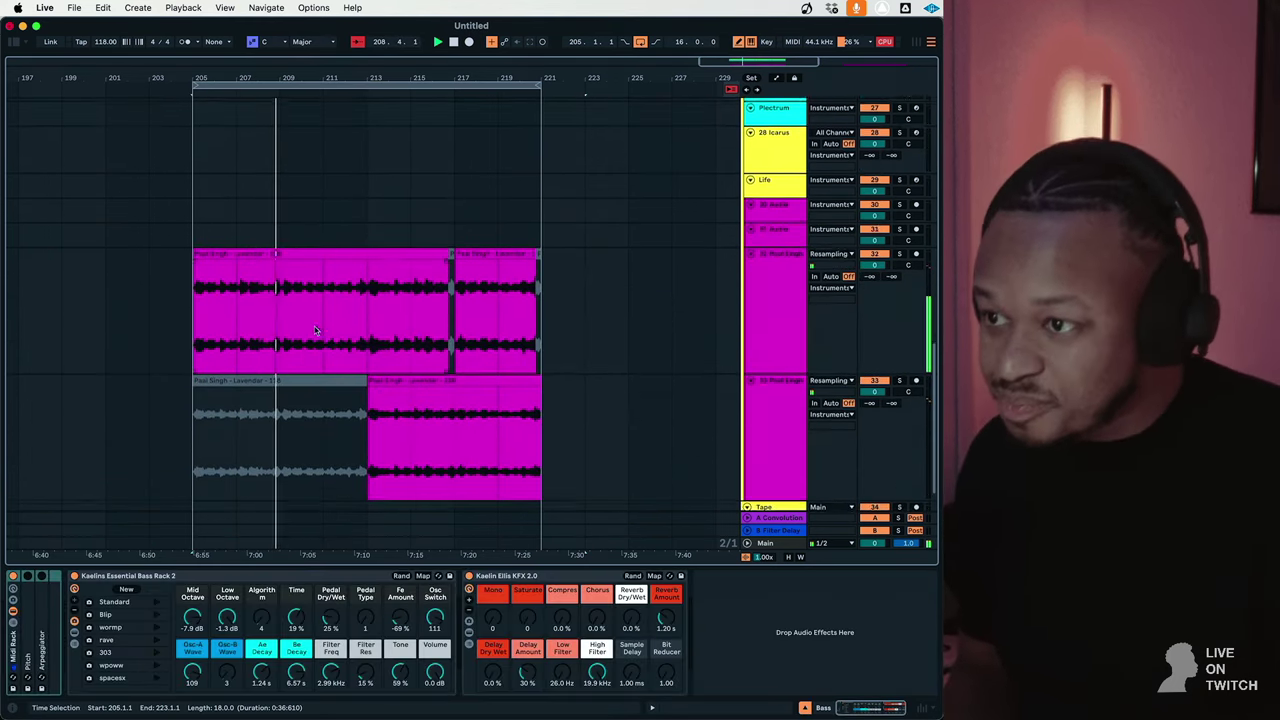
key(space)
right_click(281, 321)
click(307, 597)
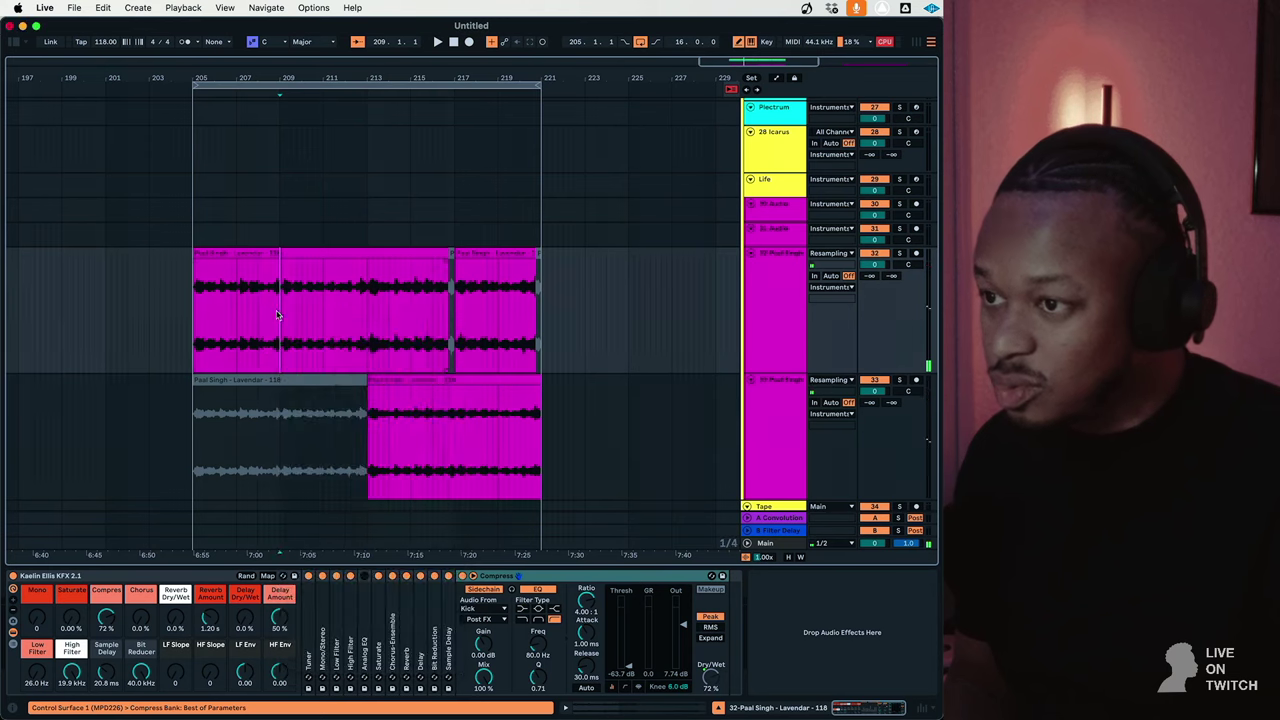
key(super+e)
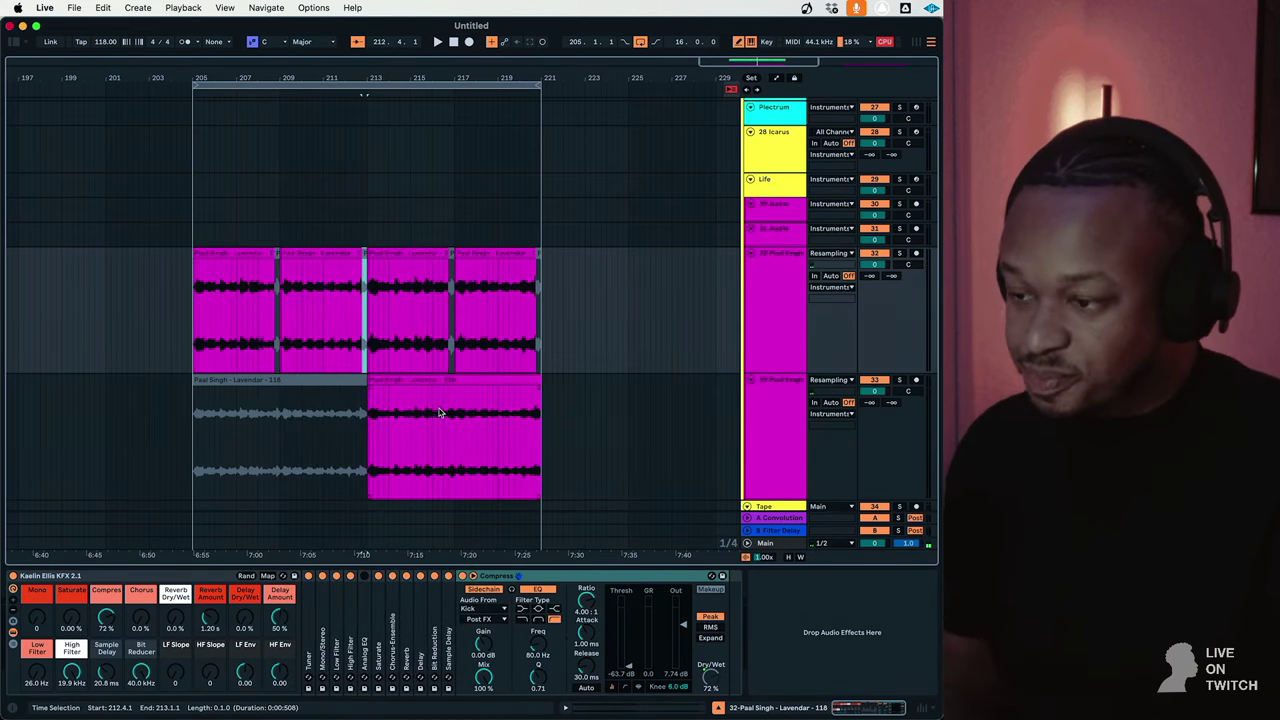
Play the loop from bar 205 to check the edited sample against the drums, and select the Electric Key track.
key(space)
key(space)
click(254, 254)
key(space)
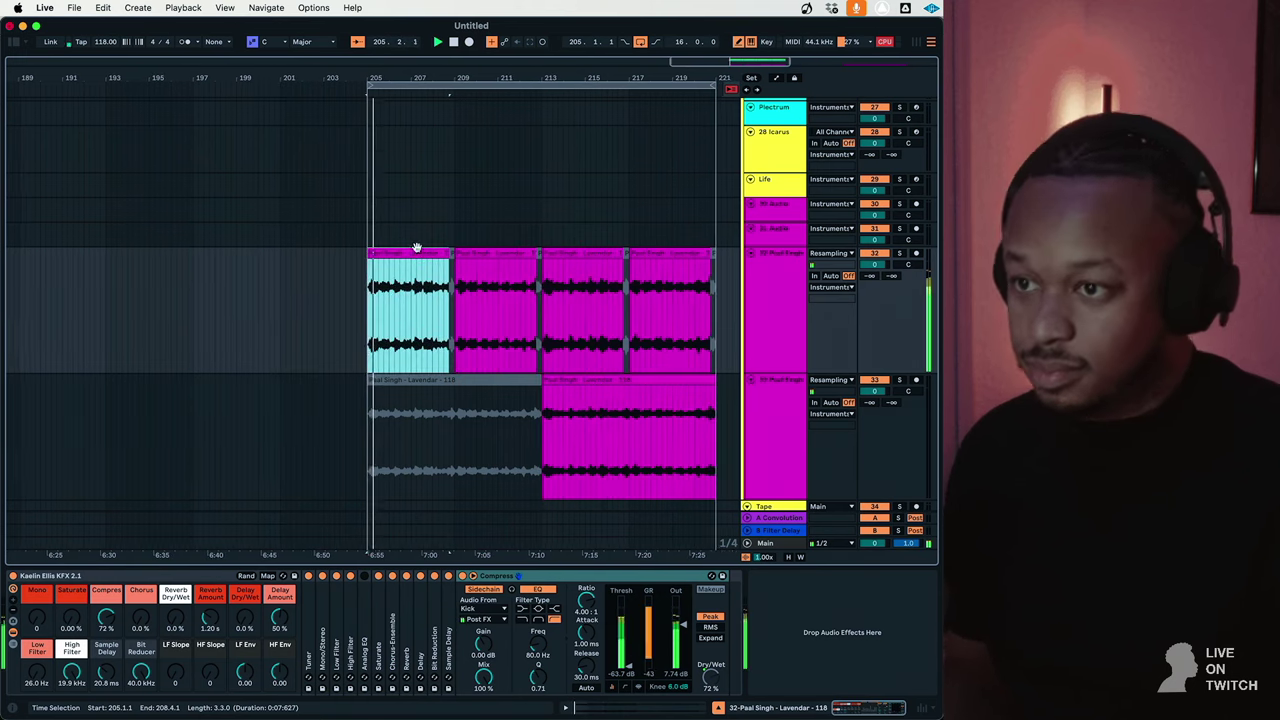
scroll(416, 248, up, 10)
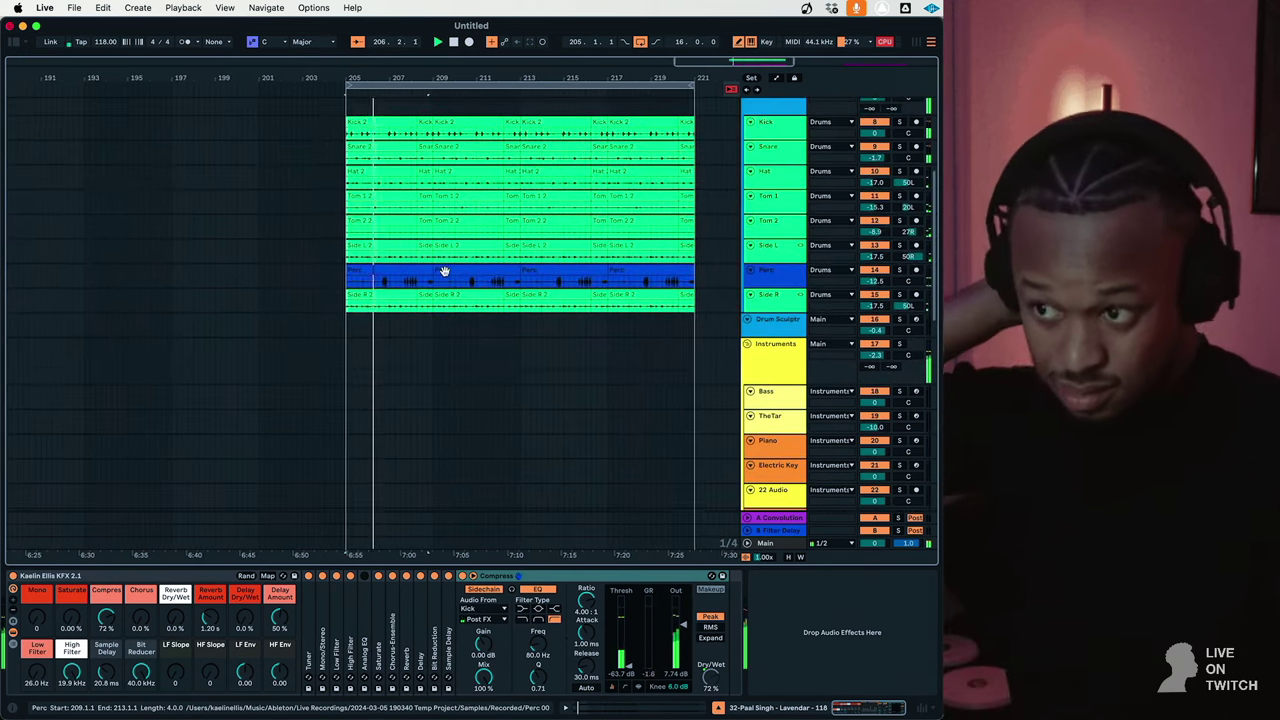
scroll(445, 275, down, 3)
scroll(817, 378, down, 3)
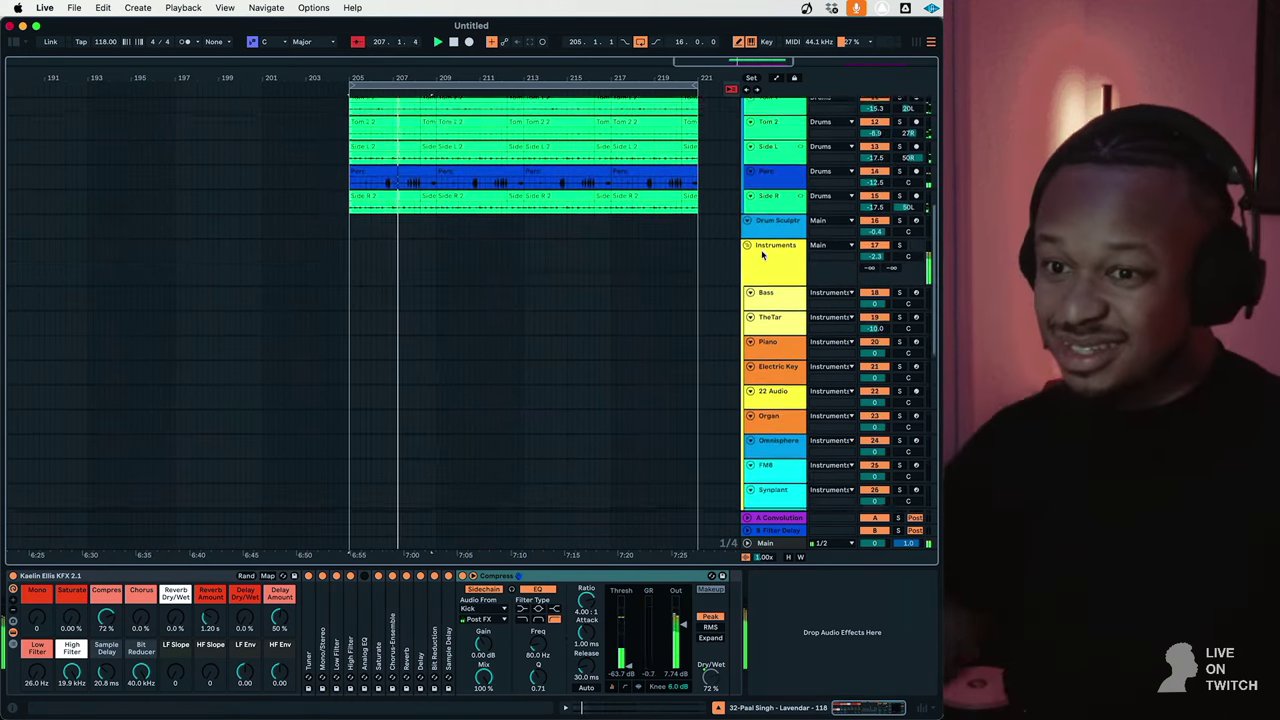
click(817, 374)
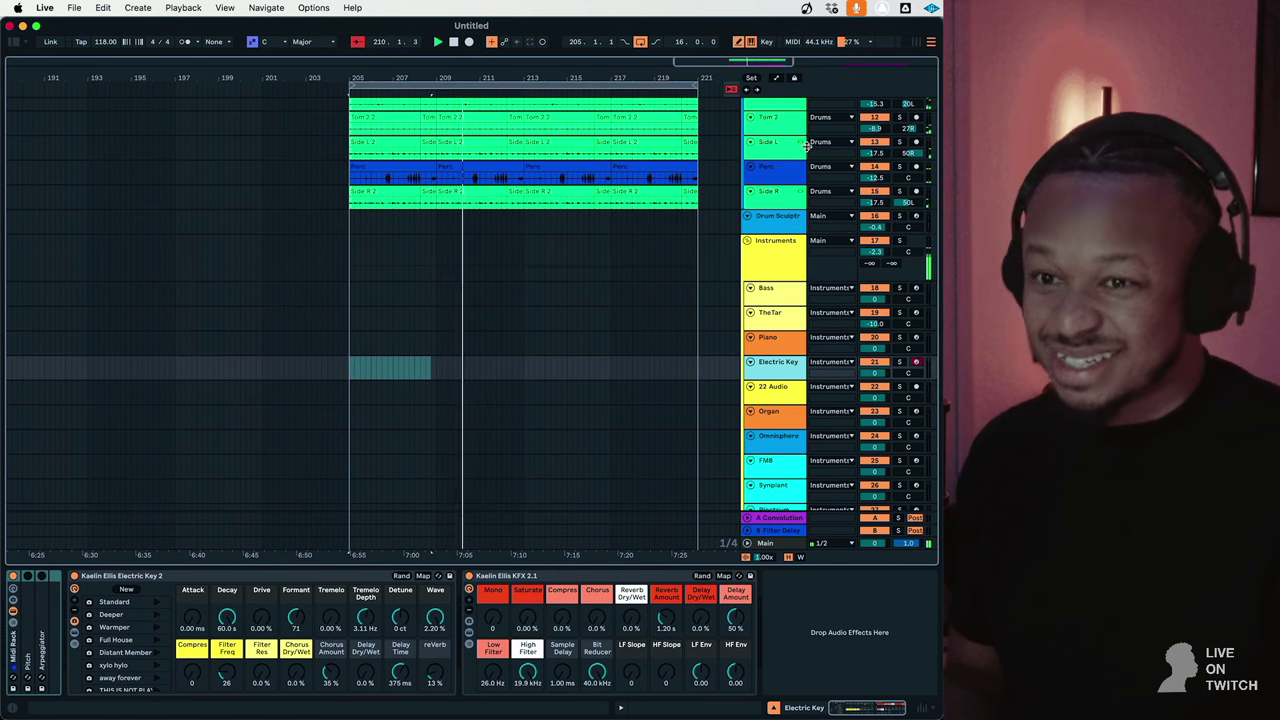
scroll(779, 369, down, 3)
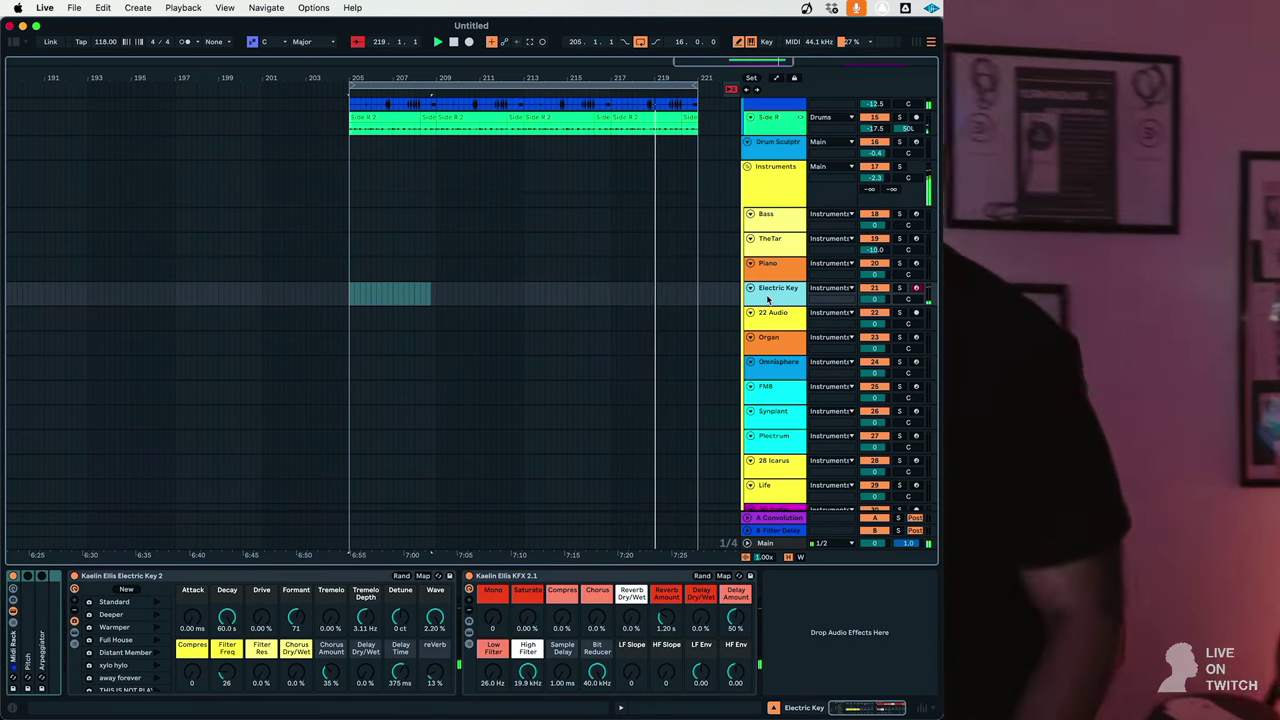
Lower both Lavendar sample tracks' volume to -5.5 dB together and restart playback.
scroll(689, 327, down, 5)
key(space)
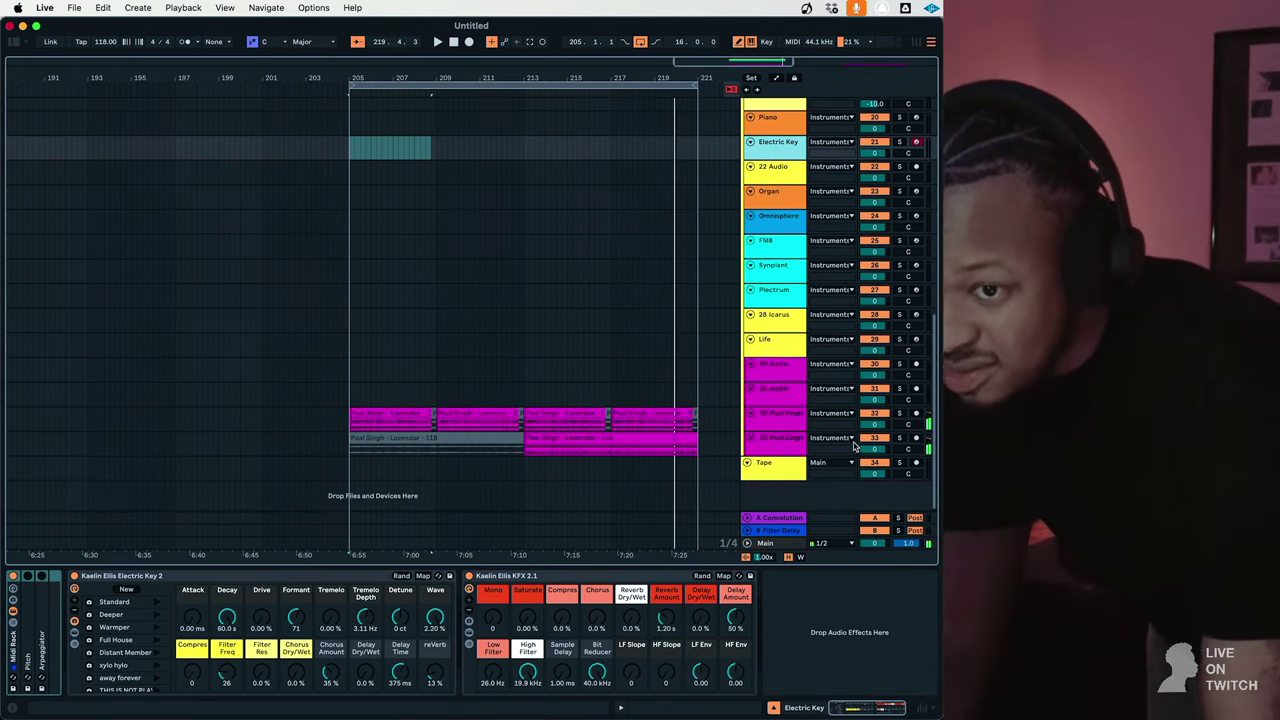
click(803, 443)
click(781, 424)
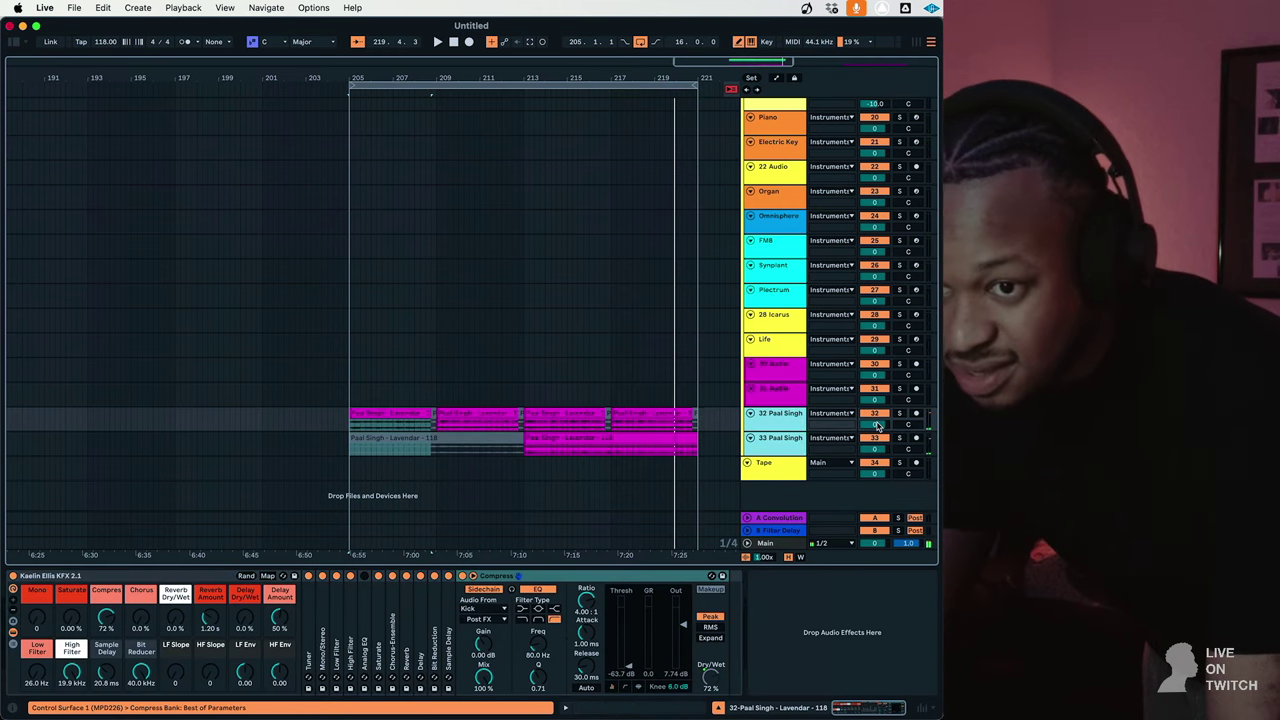
key(space)
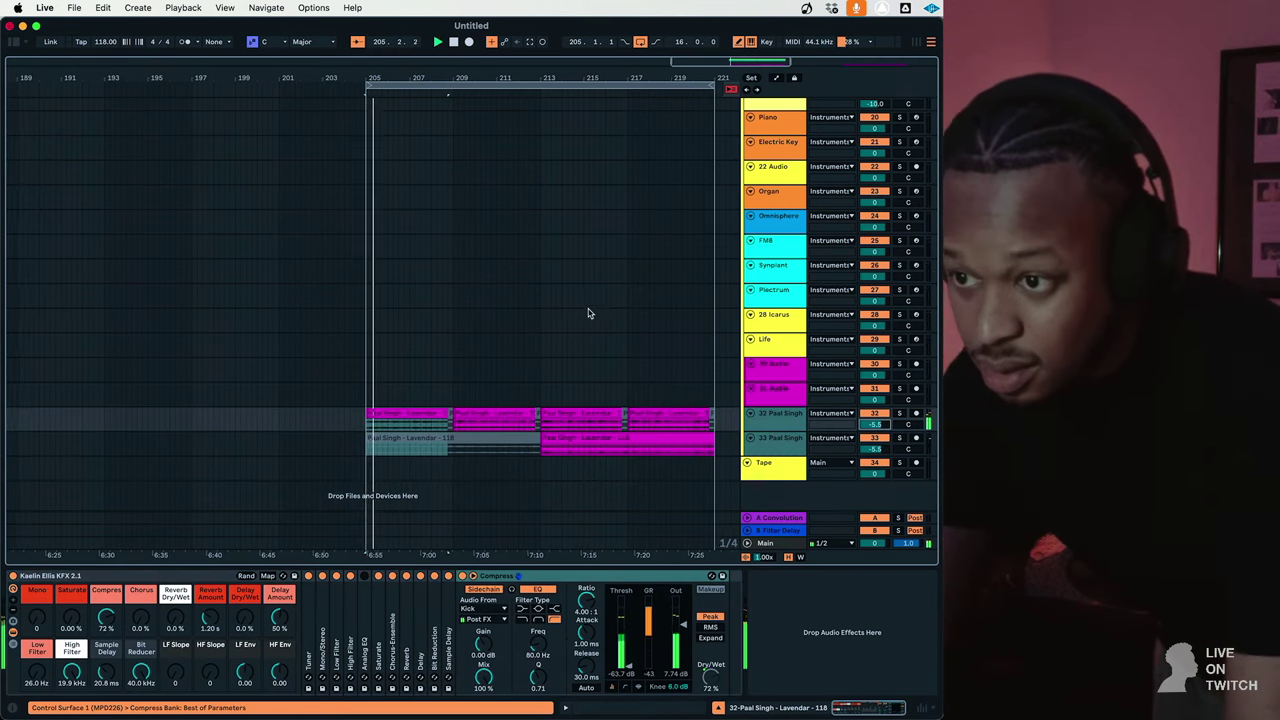
Set Drive to 38.6 % and Decay to 789 ms in the Electric Key track's rack.
scroll(589, 314, up, 5)
click(791, 286)
click(784, 309)
click(780, 332)
click(778, 353)
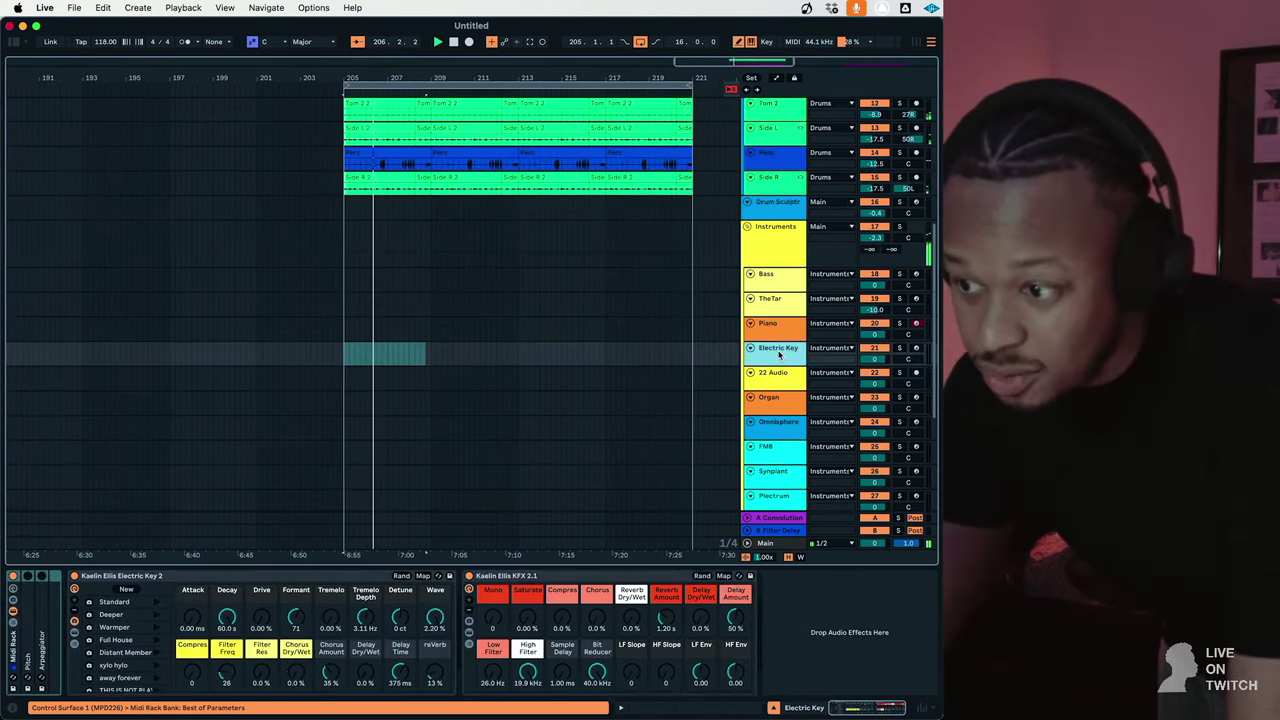
drag(260, 622, 260, 588)
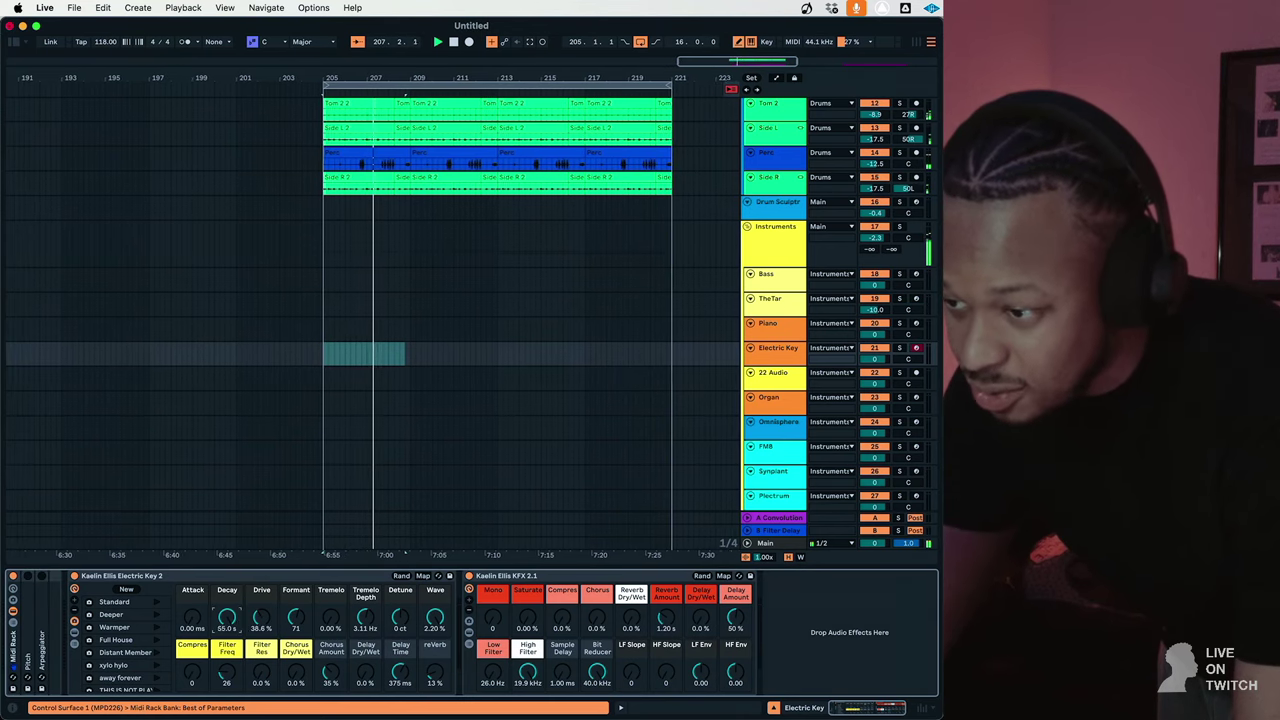
Recall the Standard variation on the Bass rack, and record Bass and Electric Key together over bars 205 to 213.
click(781, 287)
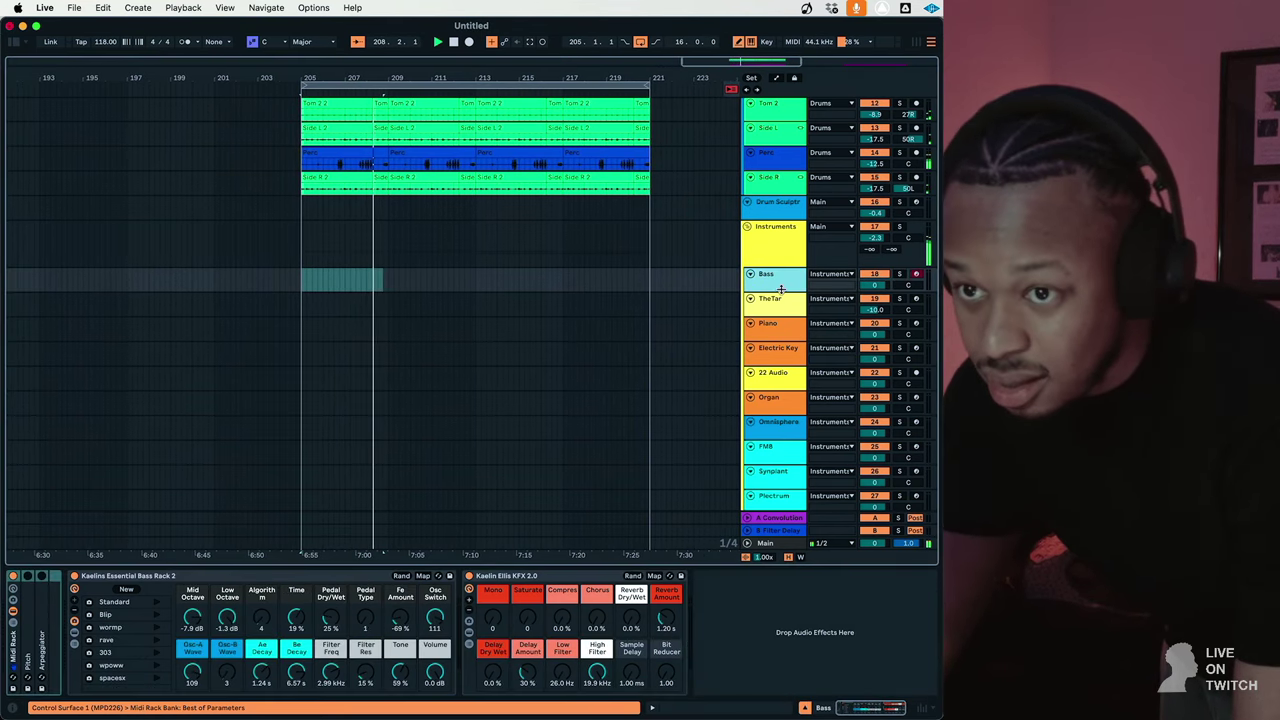
click(113, 602)
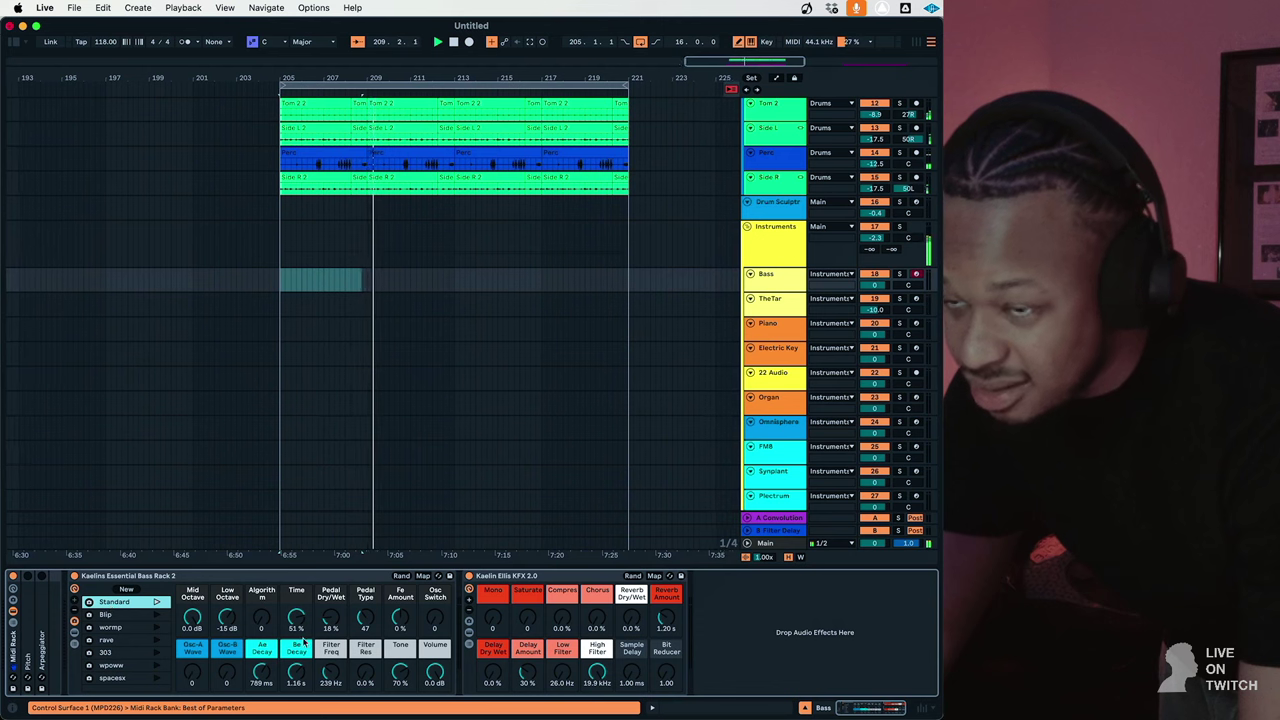
click(778, 347)
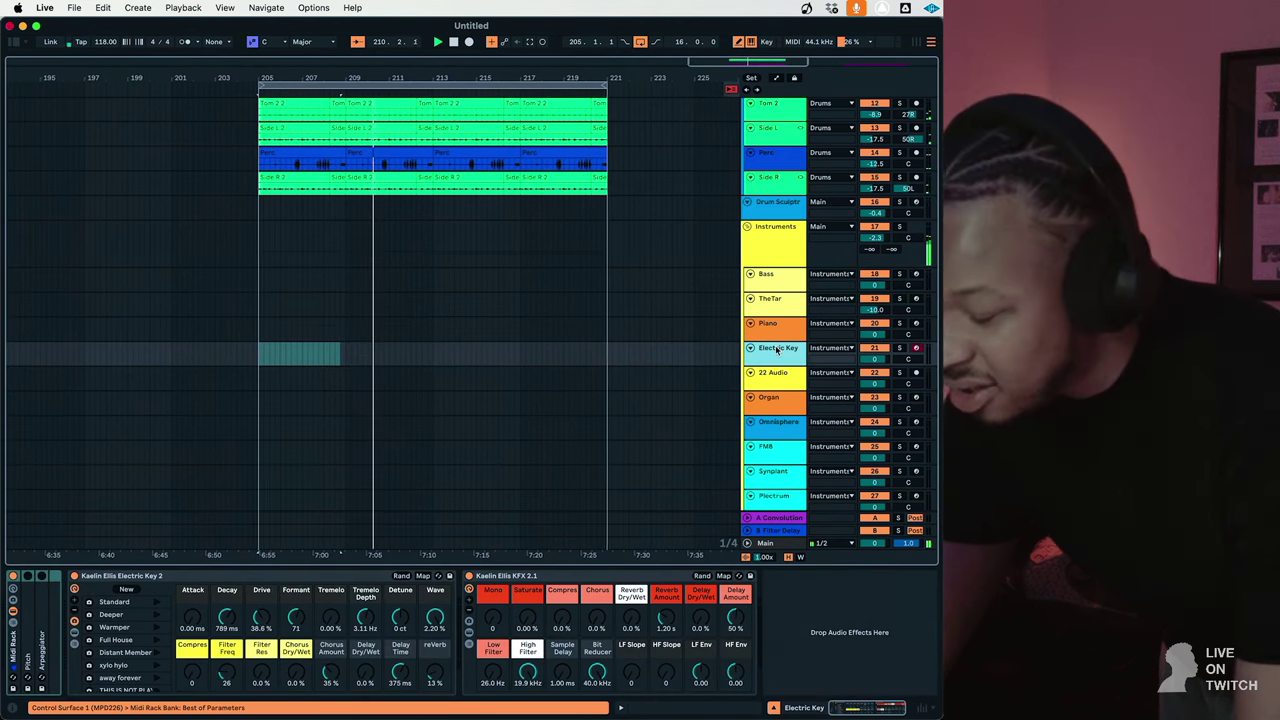
click(792, 287)
click(915, 348)
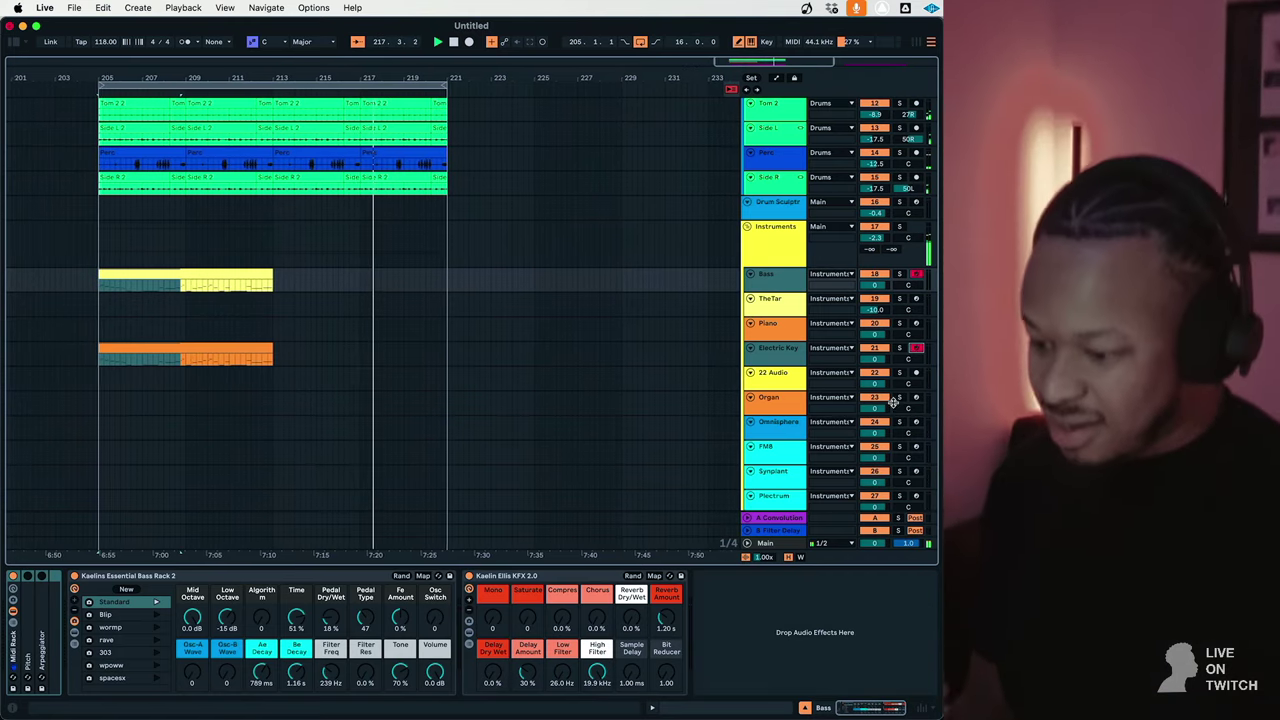
Set the Low Filter to 437 Hz in the effects rack of the upper Lavendar sample track.
scroll(453, 293, left, 2)
click(799, 255)
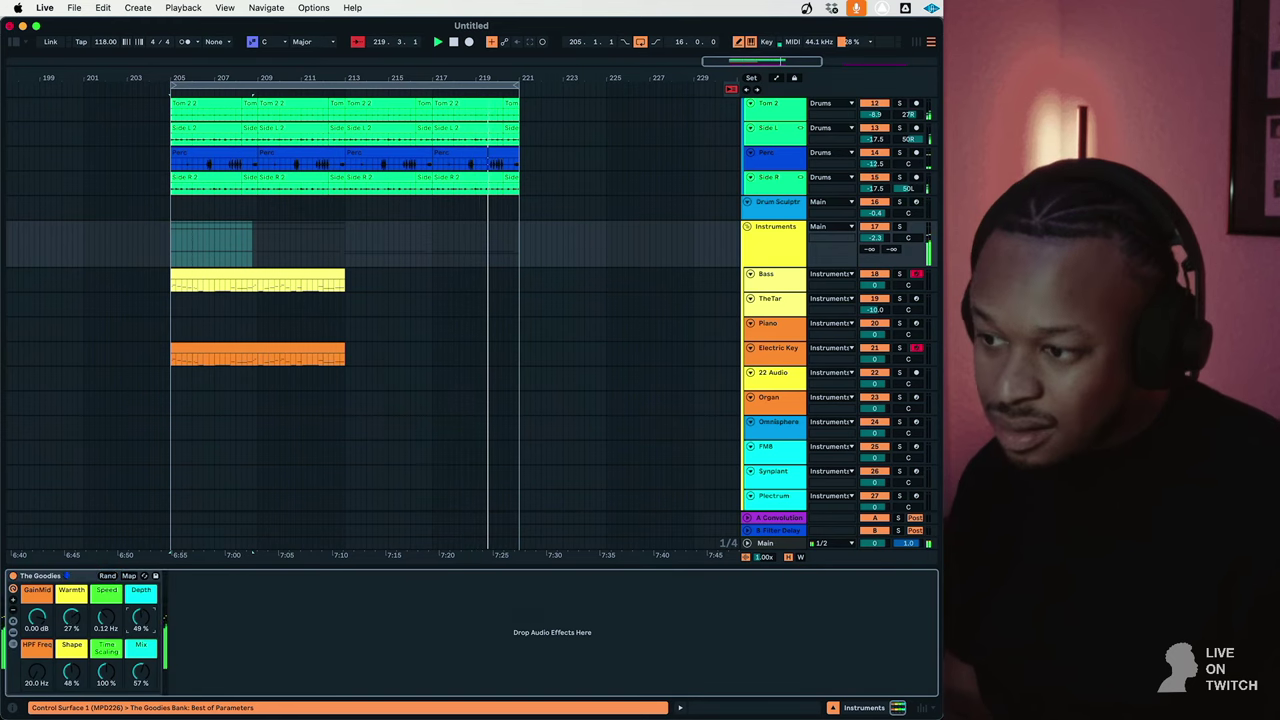
scroll(376, 342, down, 5)
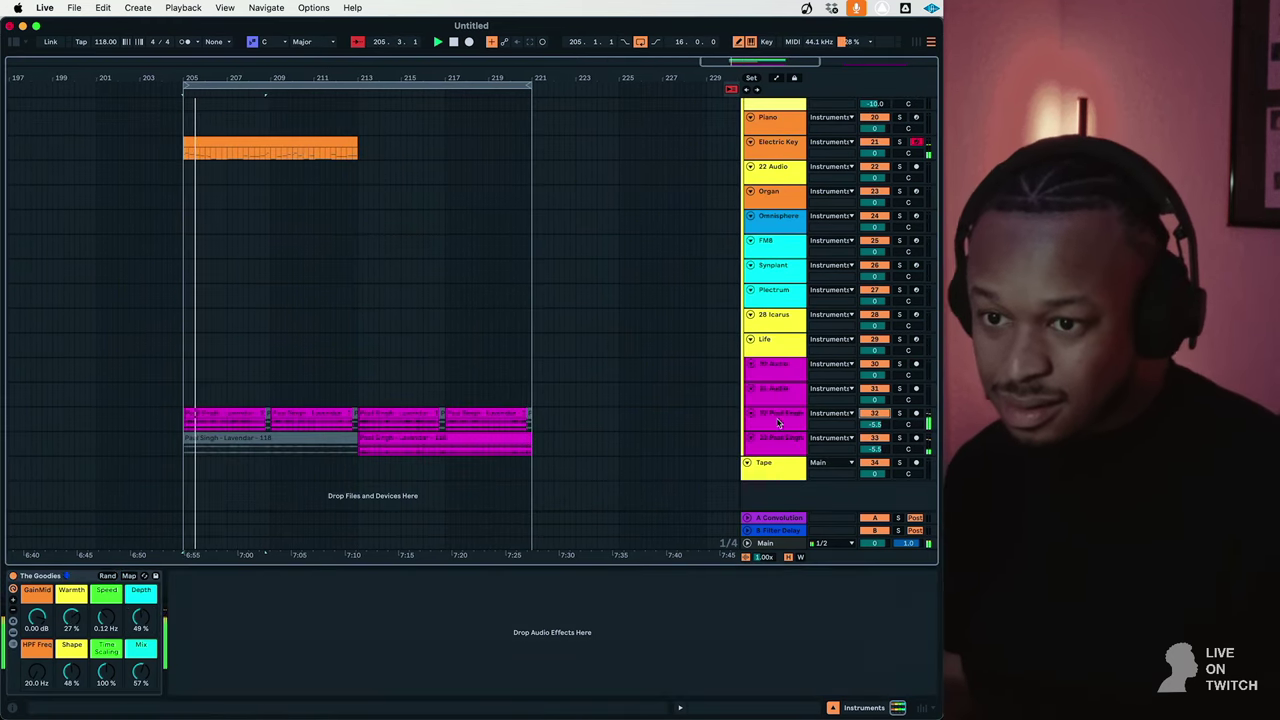
click(782, 422)
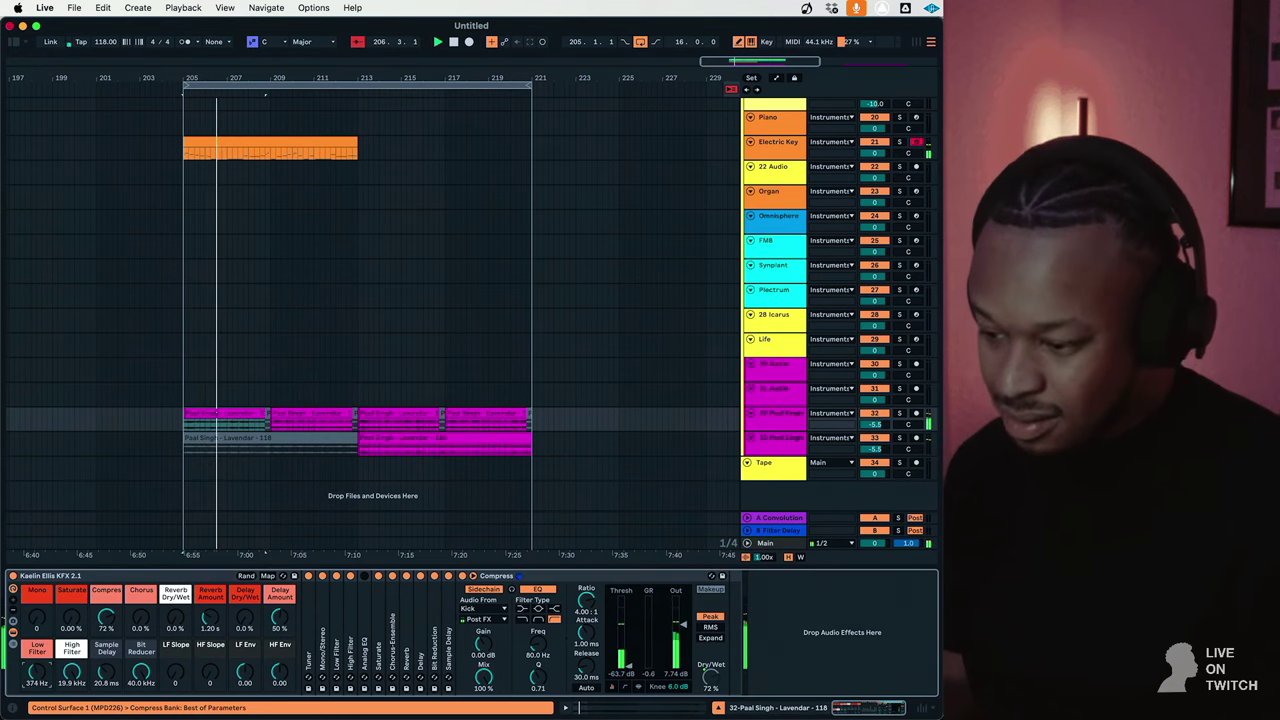
drag(37, 671, 37, 680)
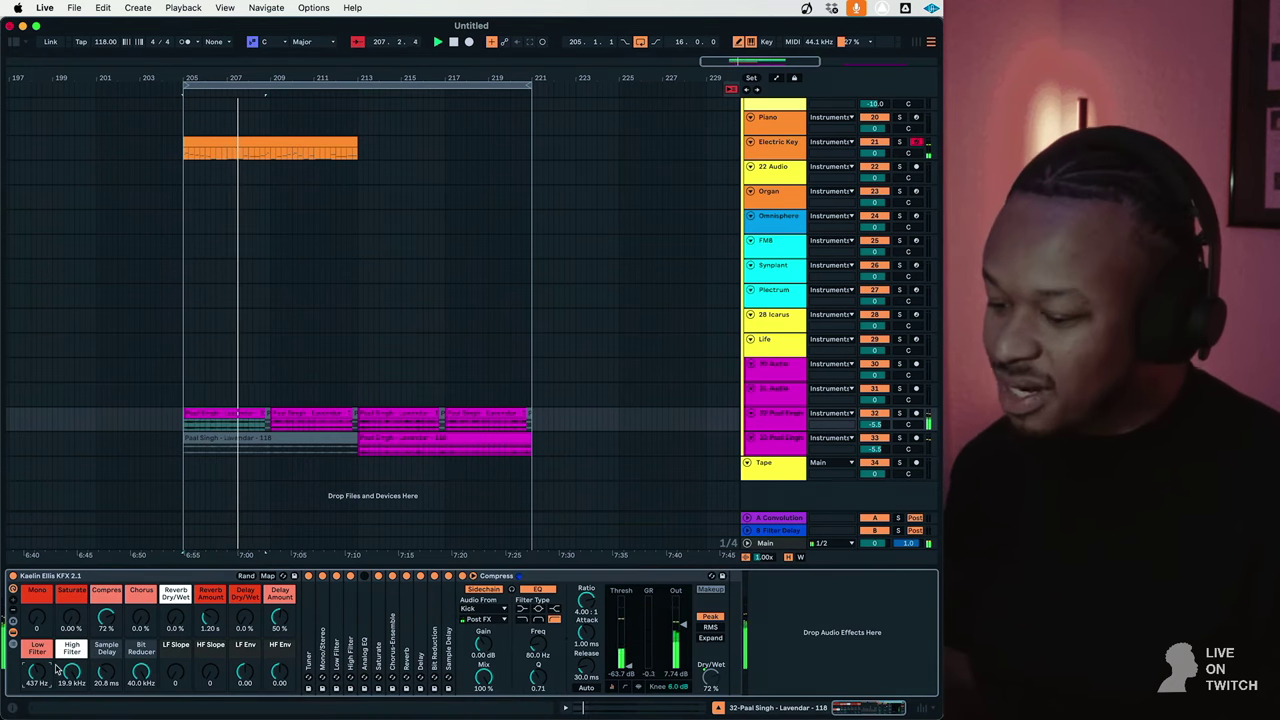
Select the Bass and Electric Key clips and loop the selection from bar 205 to 213.
scroll(349, 368, up, 5)
click(341, 340)
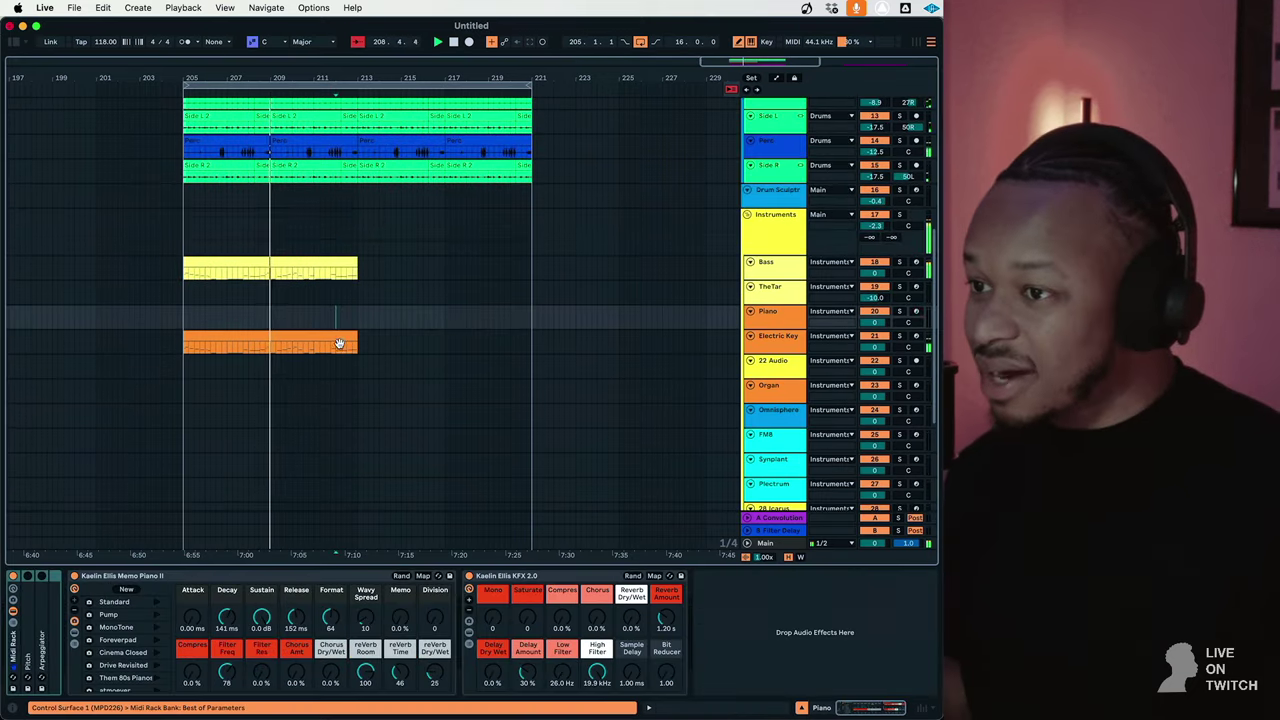
click(274, 261)
right_click(276, 264)
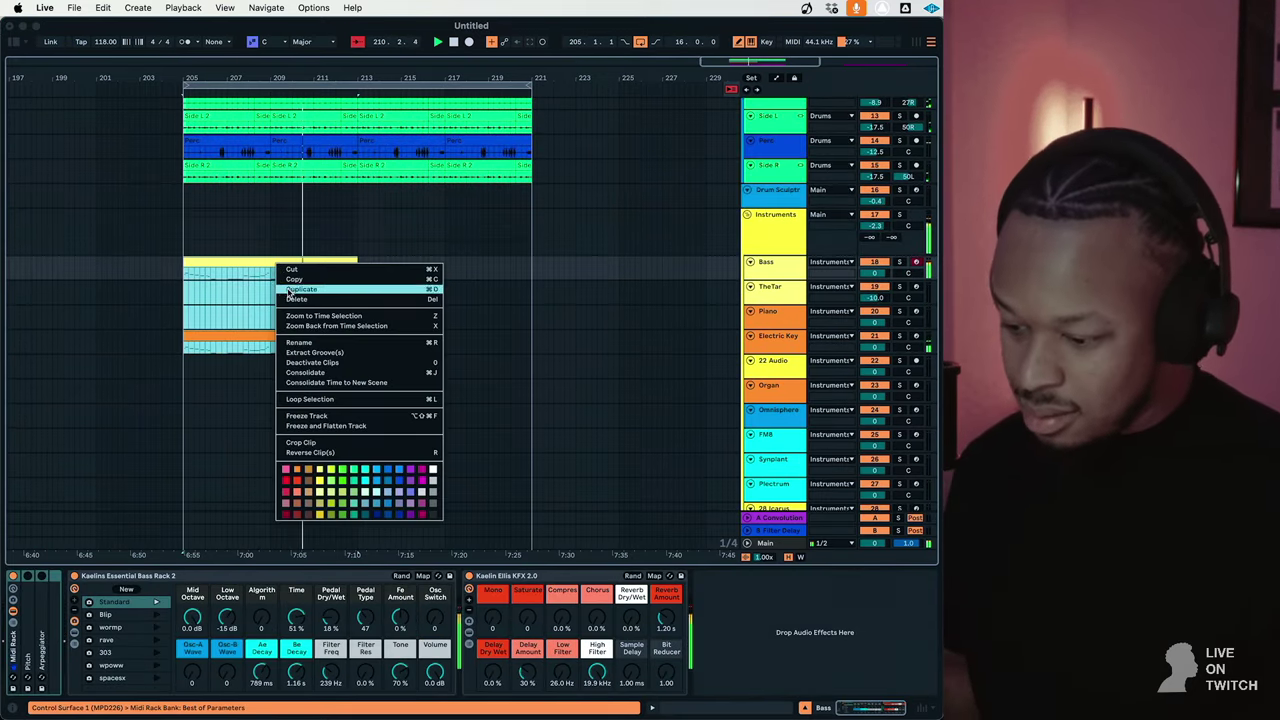
click(347, 399)
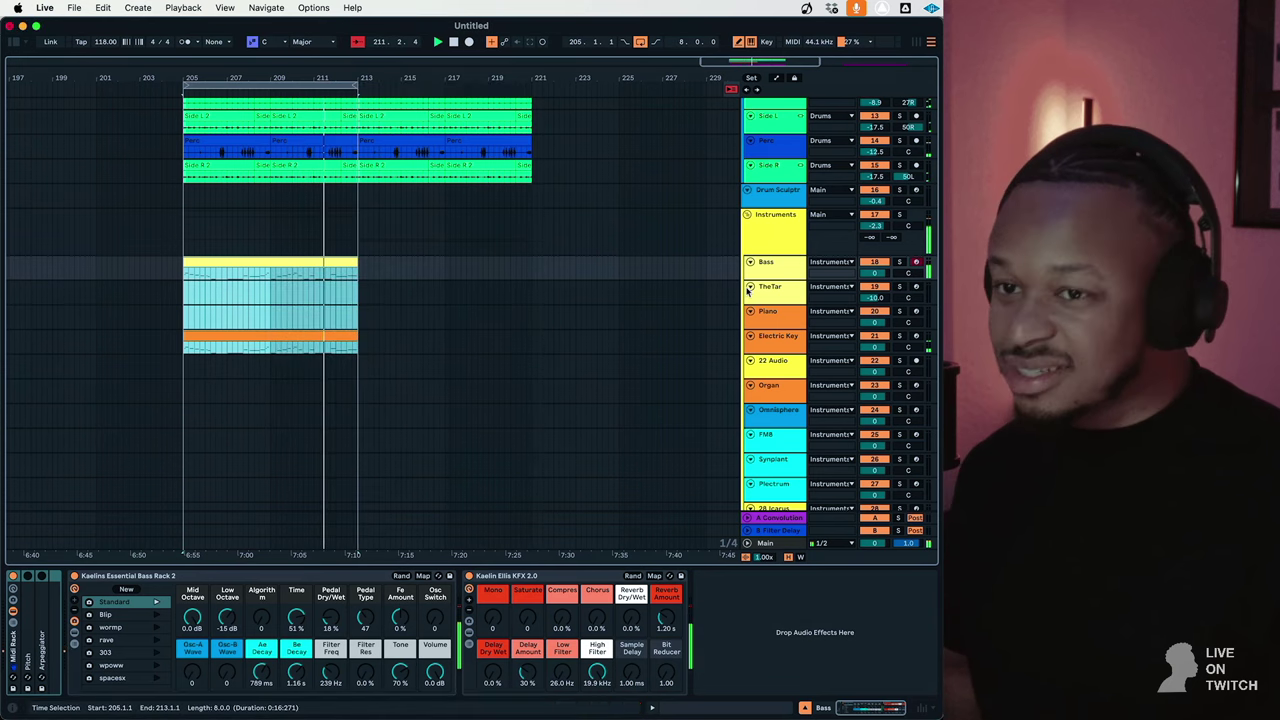
Set reVerb Time to 76 and reVerb Dry/Wet to 47 in the Piano track's rack.
click(786, 326)
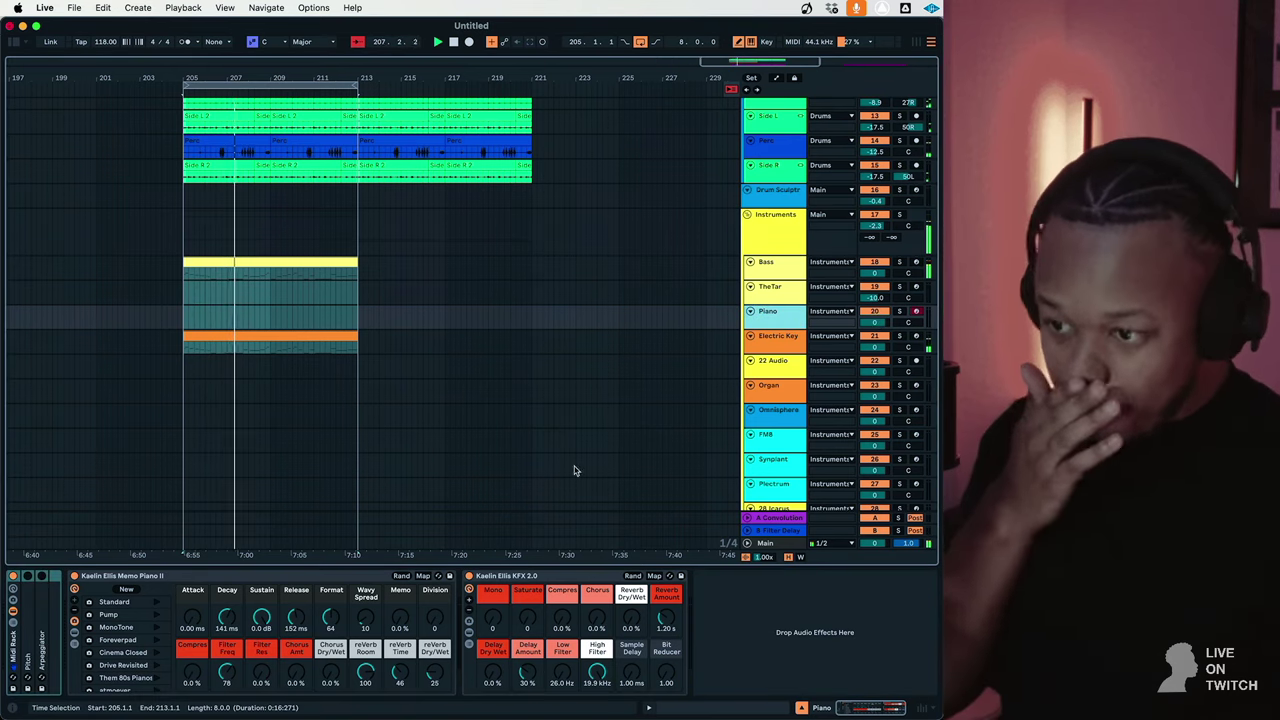
drag(434, 668, 434, 650)
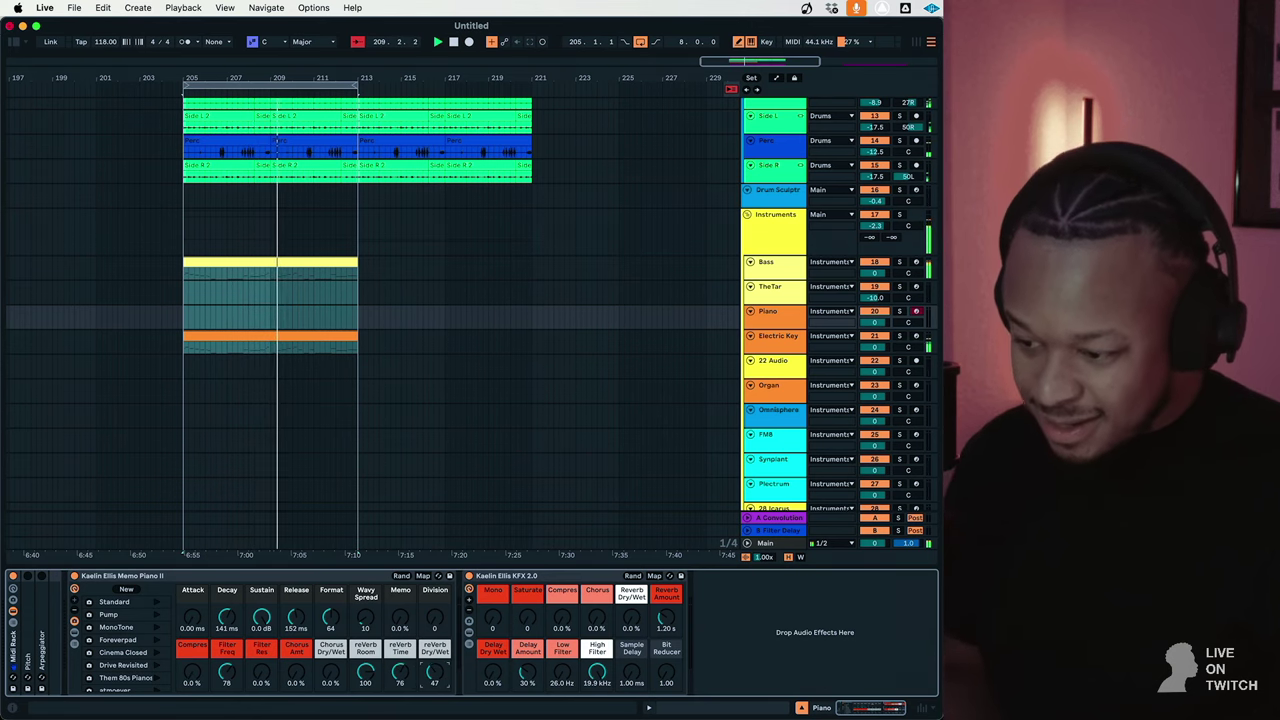
click(798, 318)
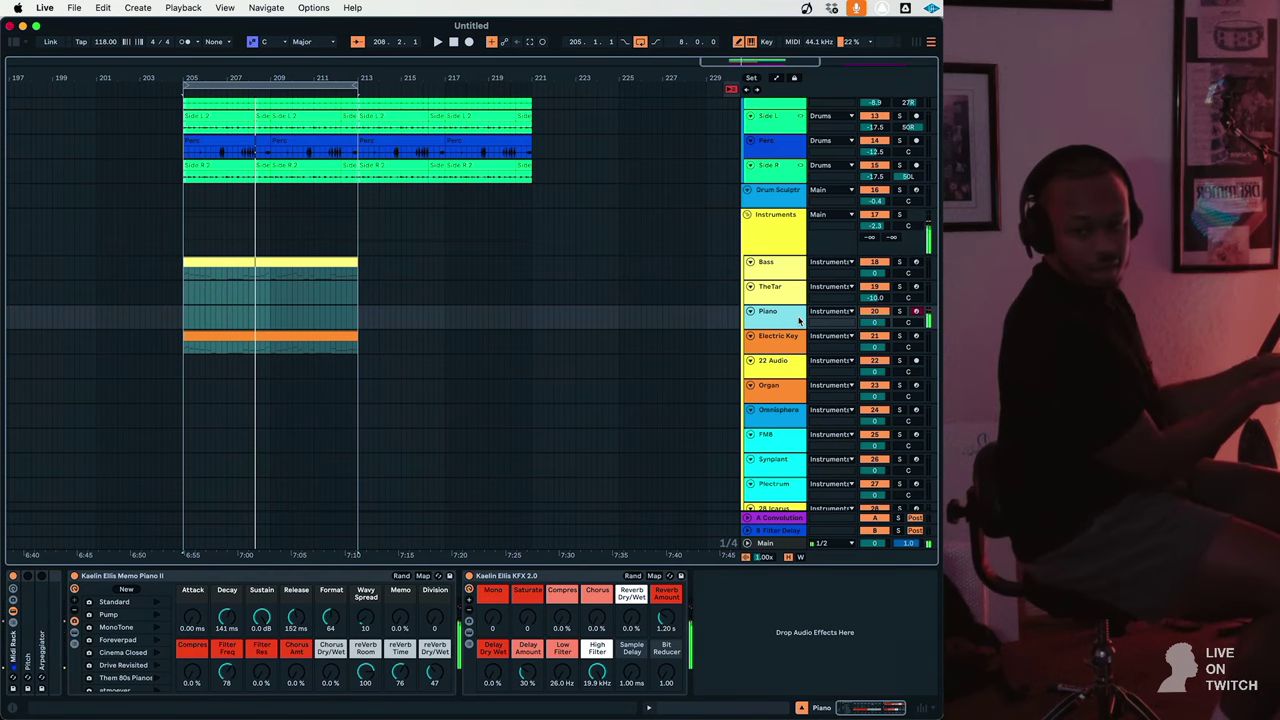
Capture the played Piano part as a clip at bar 205 and extend the clip to 213.3.4.
key(space)
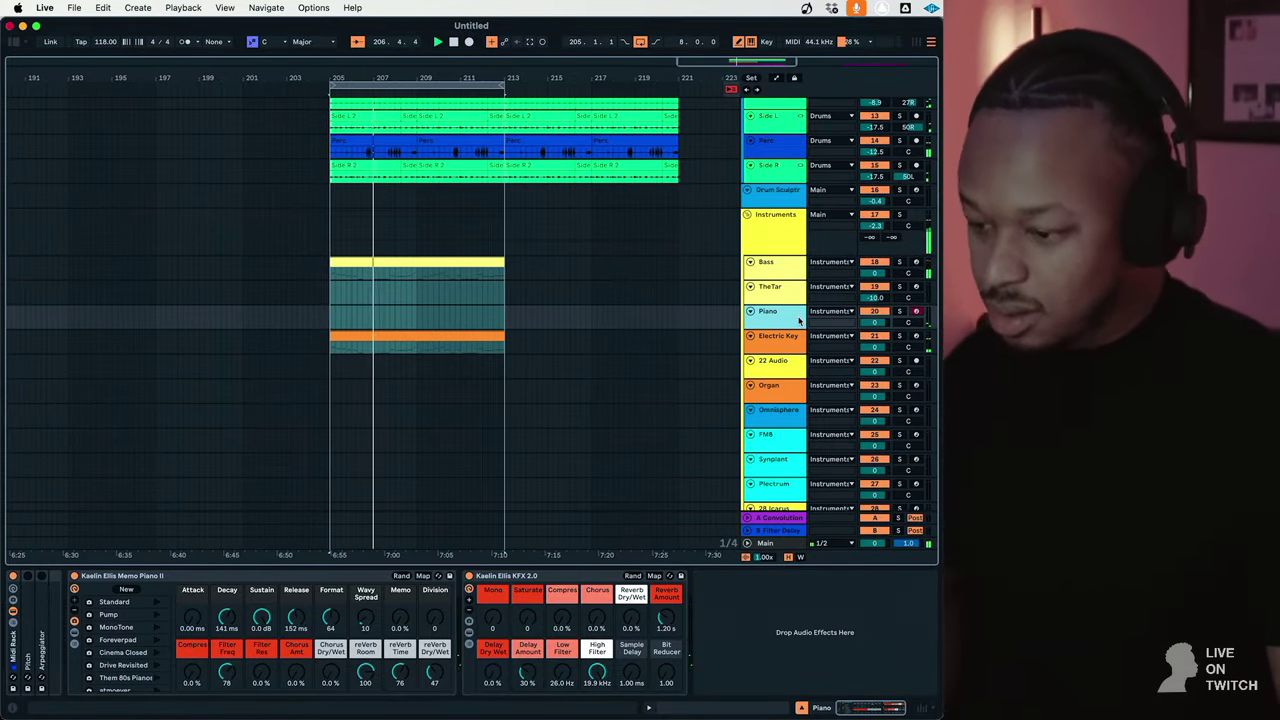
key(super+z)
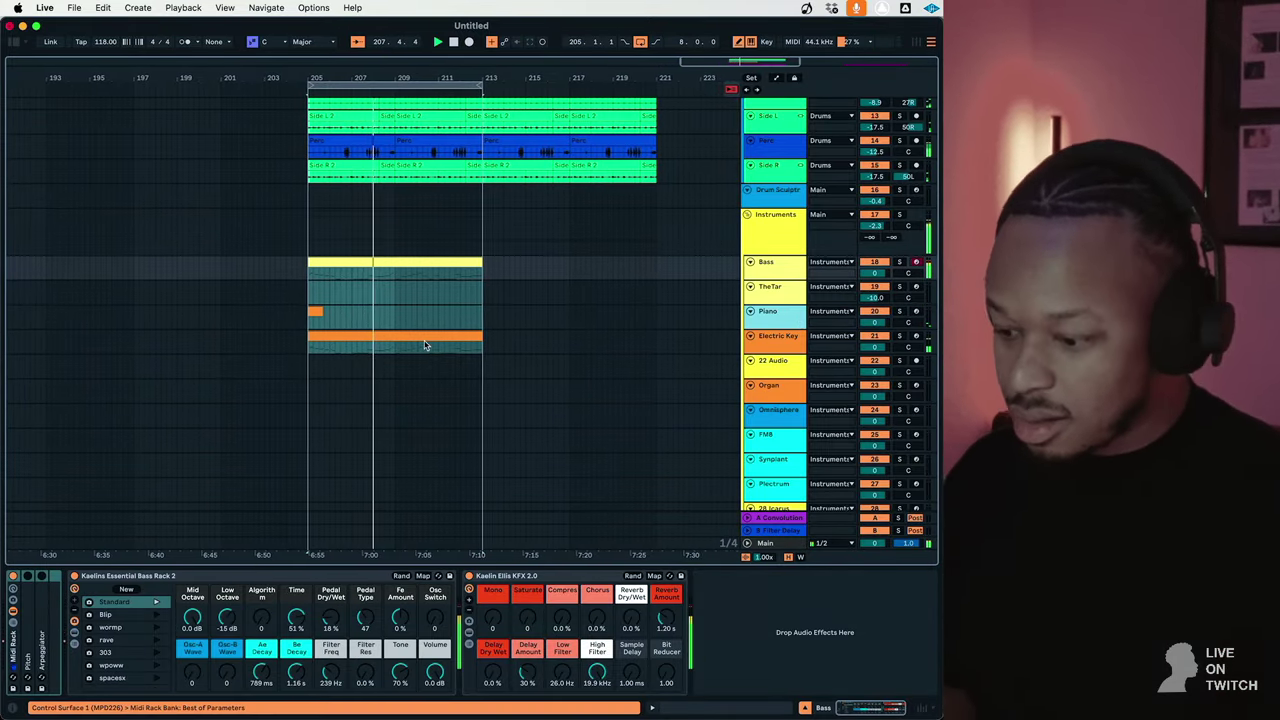
key(super+z)
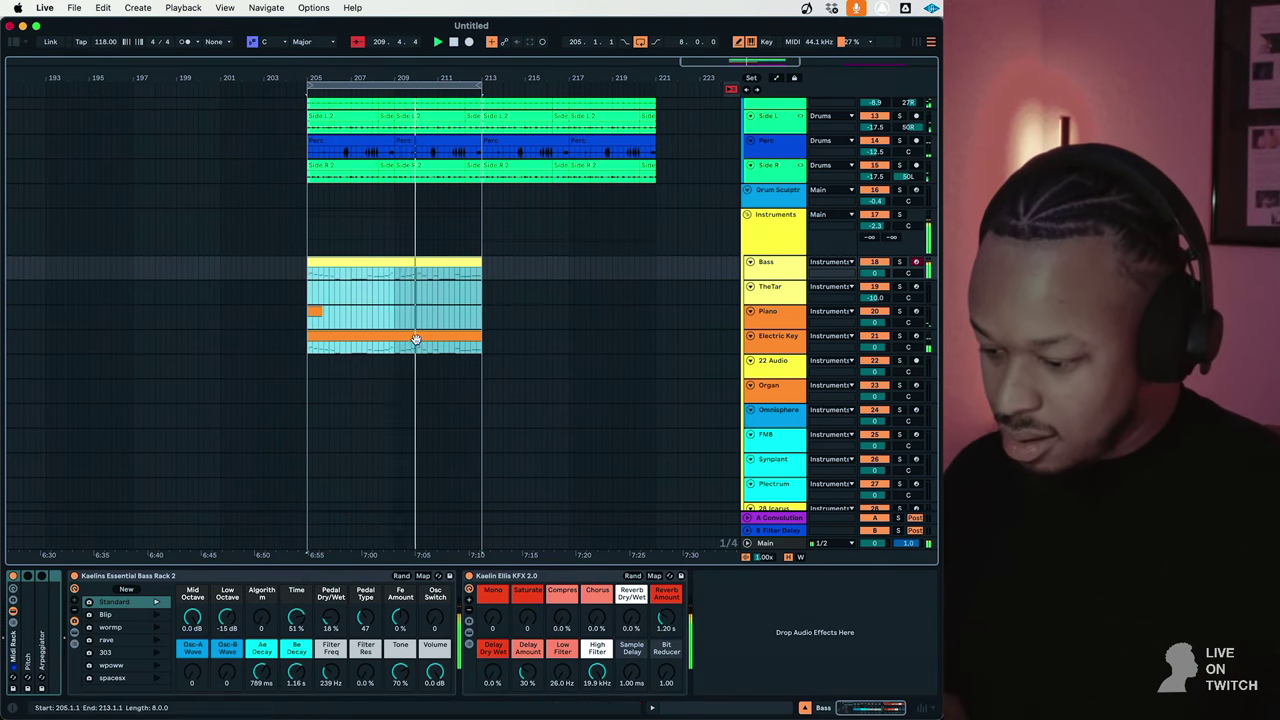
click(344, 373)
click(338, 318)
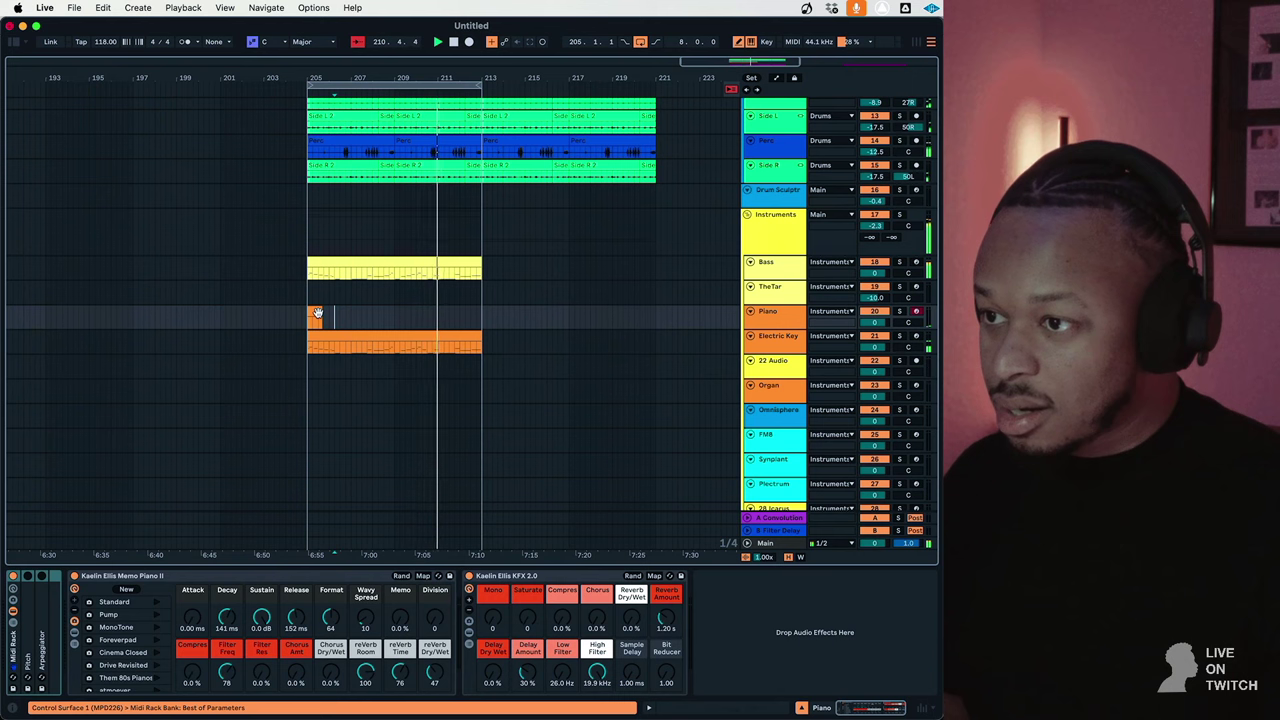
mouse_move(314, 311)
mouse_down()
mouse_move(493, 319)
mouse_move(308, 322)
mouse_up()
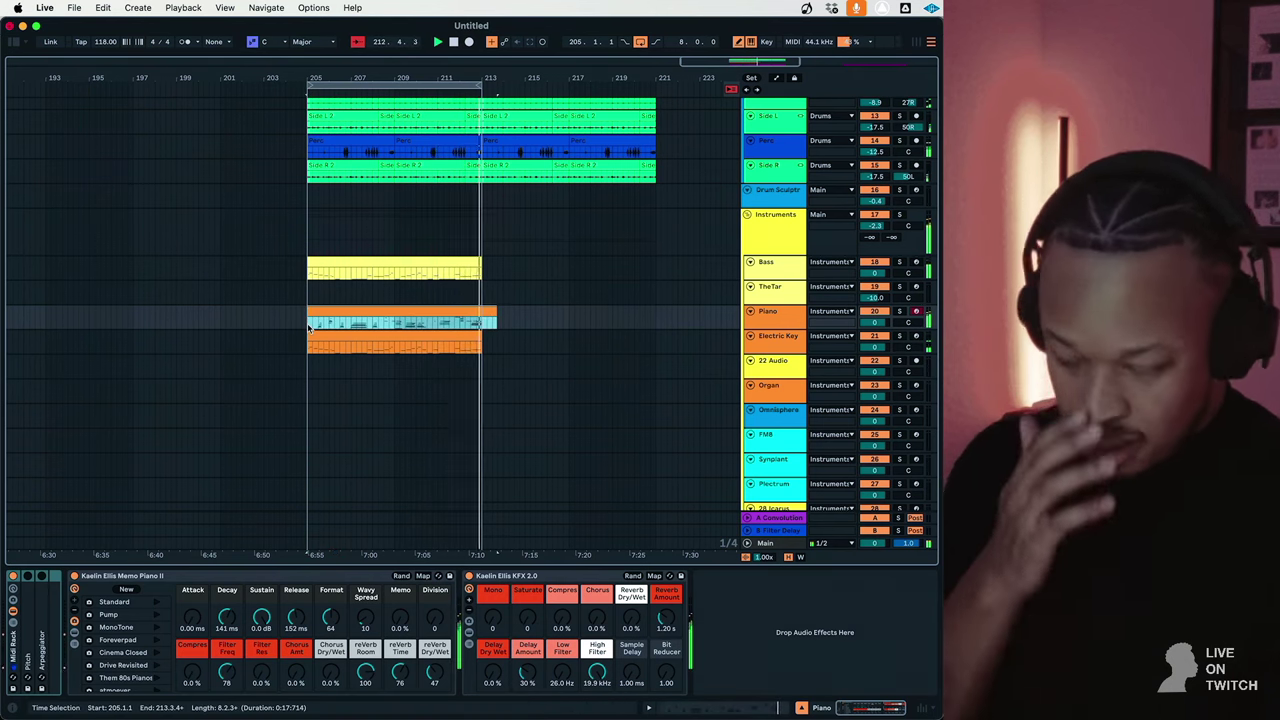
Open the Piano clip's notes and trim the clip's end back to bar 213.
double_click(405, 314)
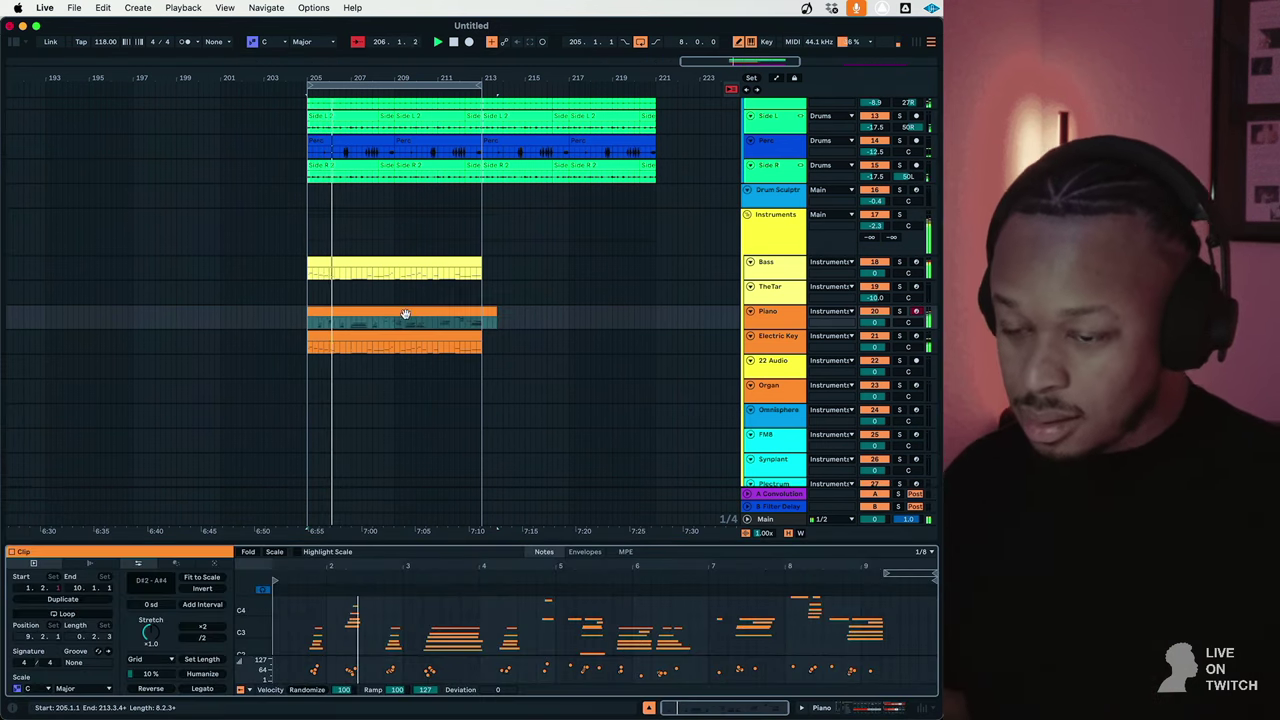
click(903, 315)
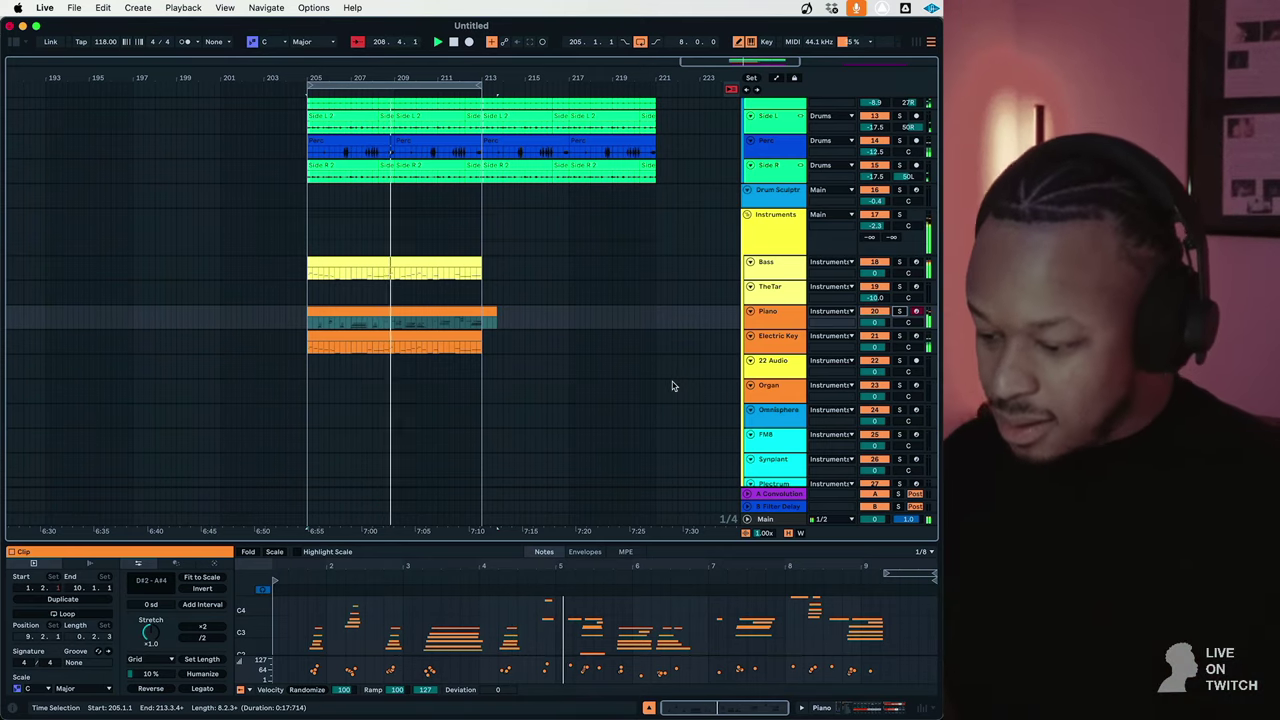
drag(495, 318, 481, 315)
Duplicate the Bass, Piano and Electric Key clips into bars 213 to 221 and restart playback.
click(447, 262)
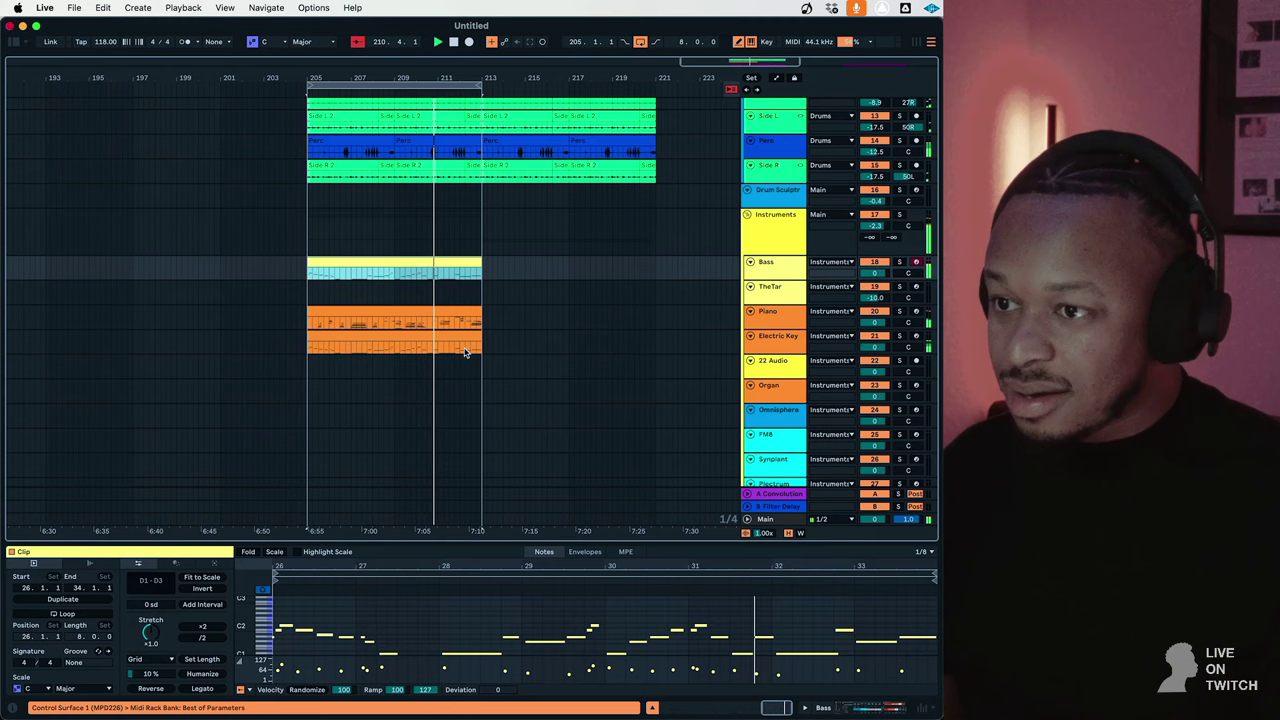
shift+click(461, 337)
key(super+d)
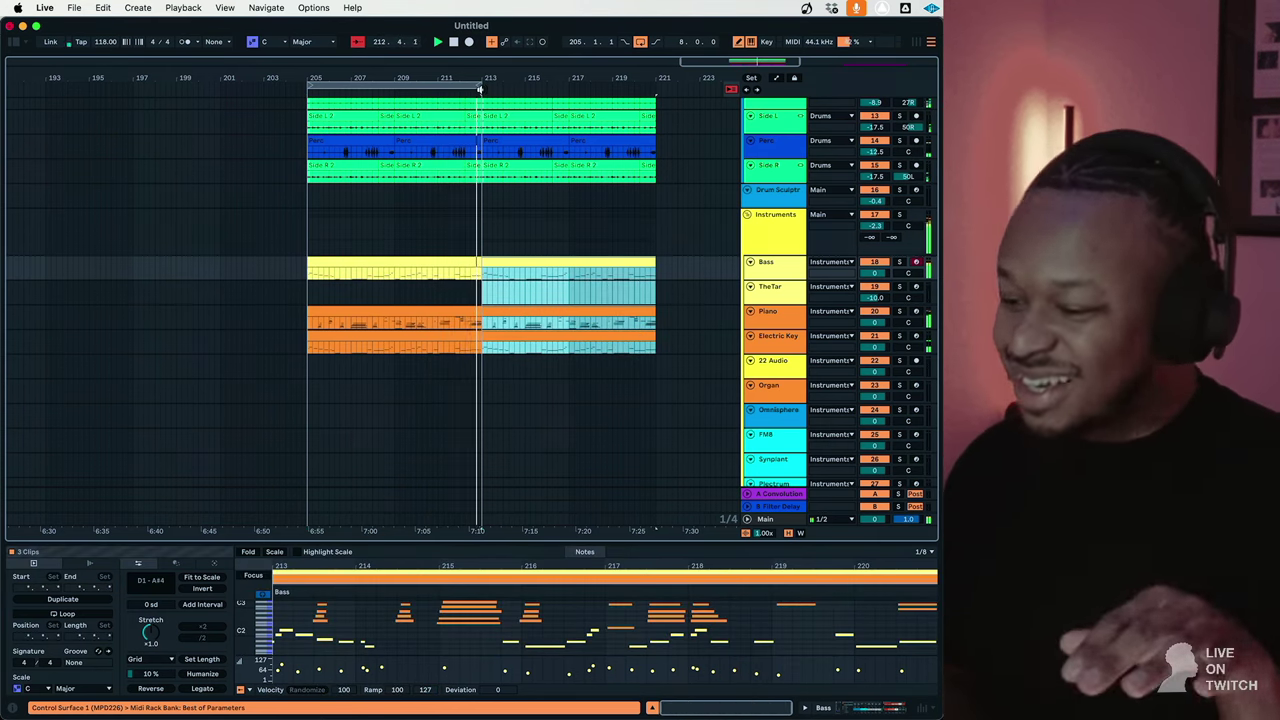
key(space)
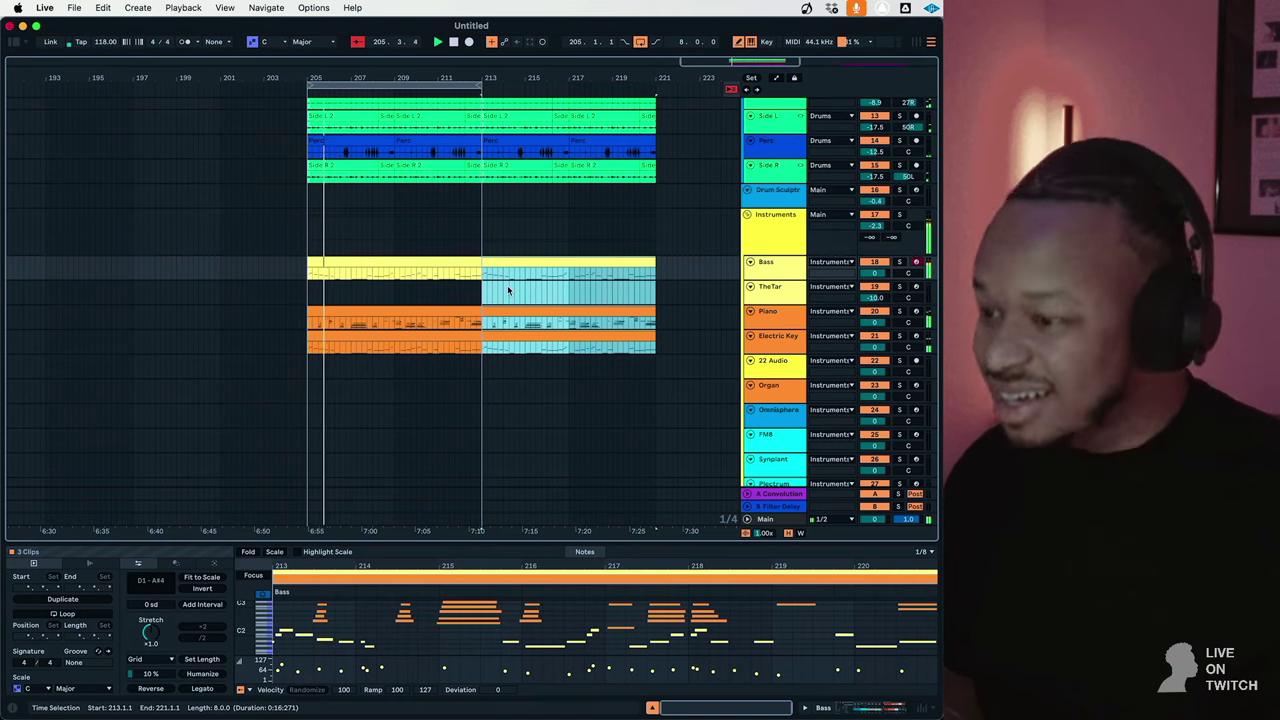
Extend the playback loop to cover bars 205 to 221.
scroll(508, 290, up, 4)
scroll(508, 290, down, 8)
scroll(508, 290, up, 4)
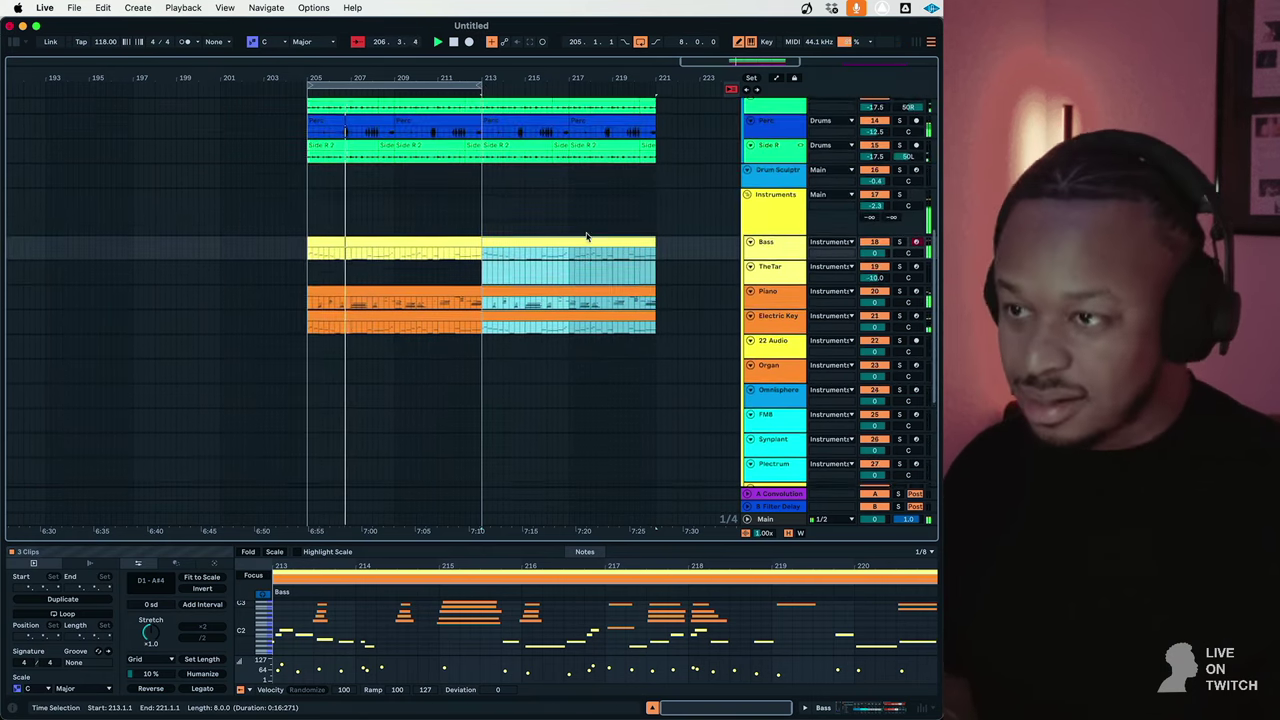
click(674, 300)
scroll(674, 300, down, 5)
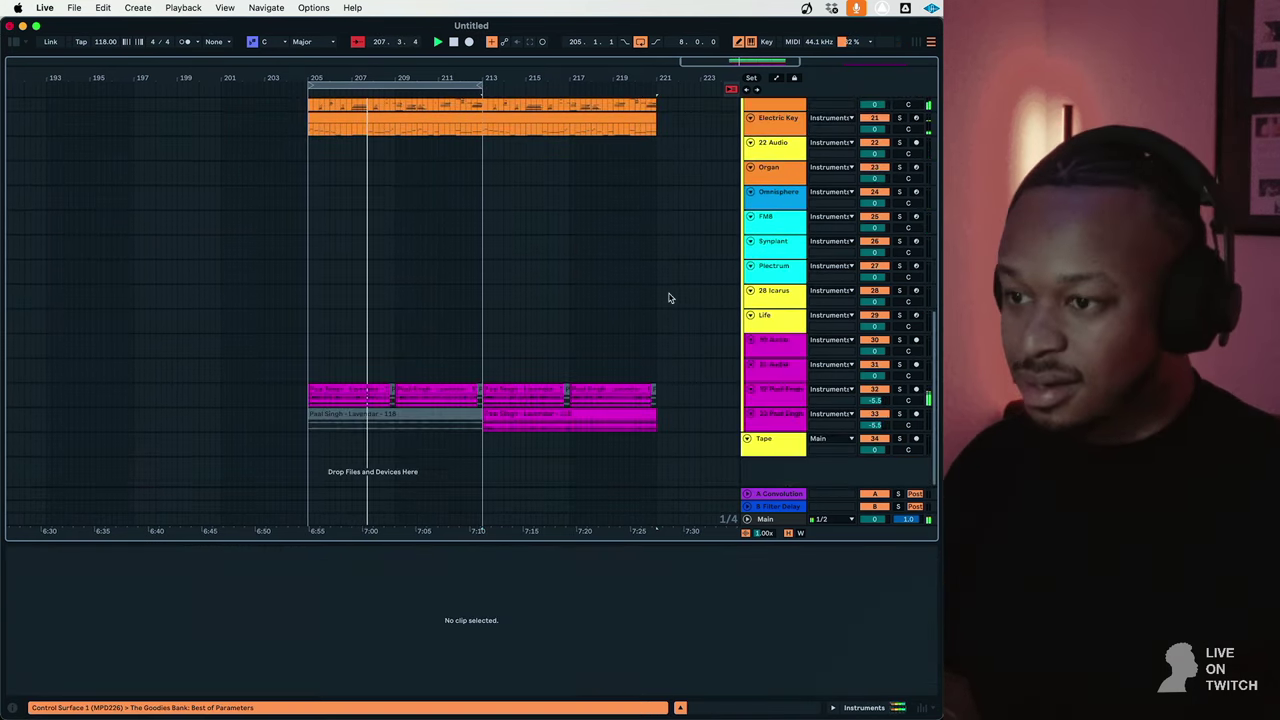
drag(469, 121, 656, 126)
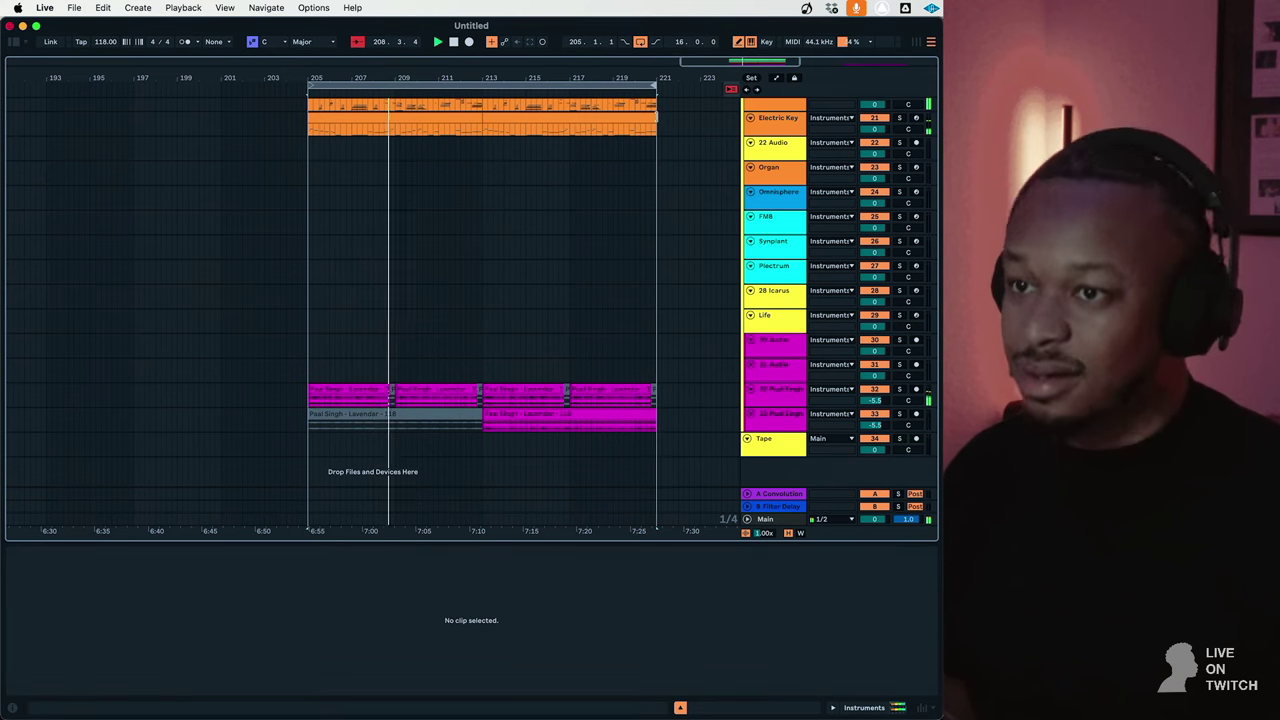
Mute the Bass track and listen to the keys with the Lavendar sample without it.
scroll(560, 217, up, 5)
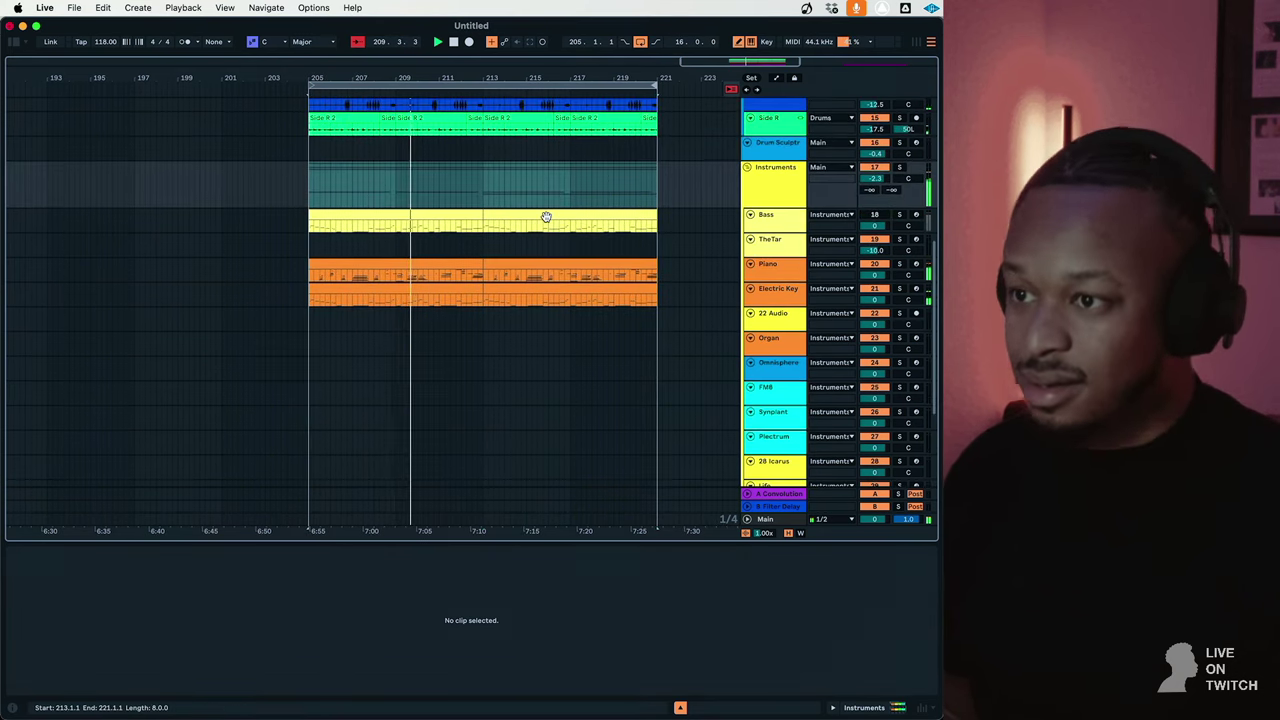
scroll(546, 219, down, 5)
scroll(546, 220, up, 4)
scroll(546, 220, down, 4)
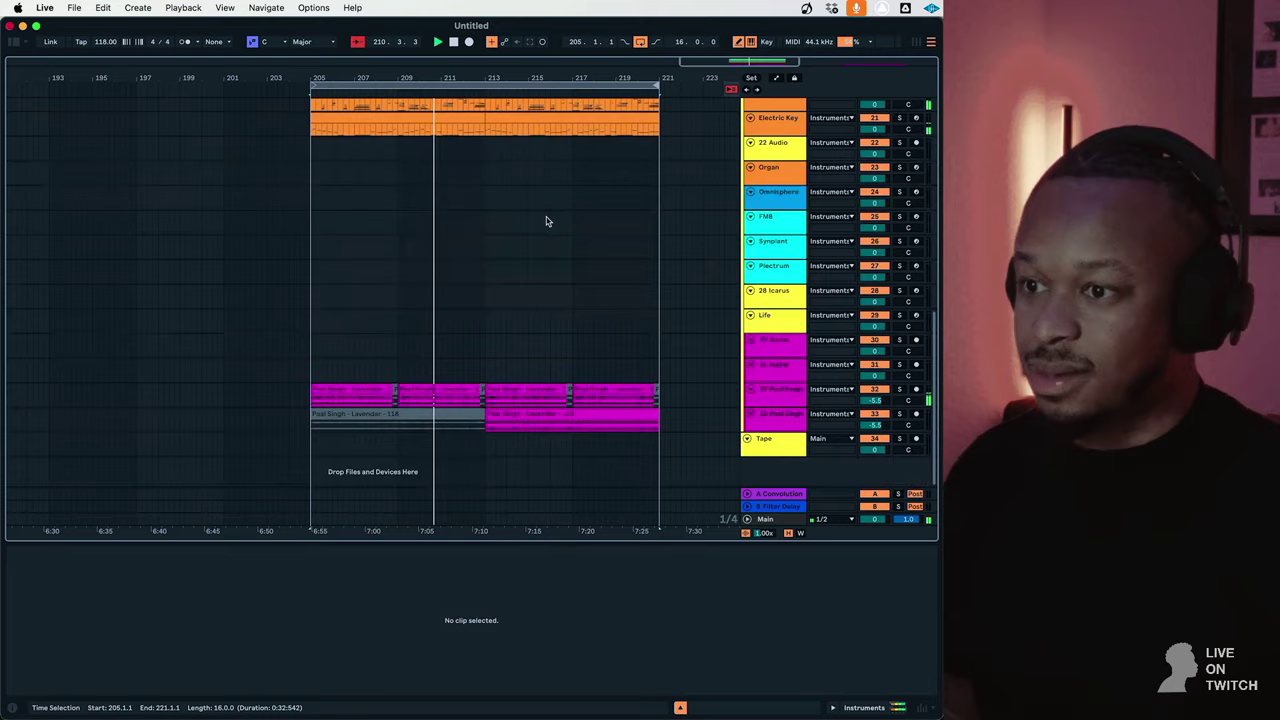
scroll(546, 220, up, 5)
Set Drive to 92.9 %, Detune to +2 ct, Wave to 0.21 %, Formant to 94 and Filter Freq to 54 in the Electric Key rack.
click(780, 308)
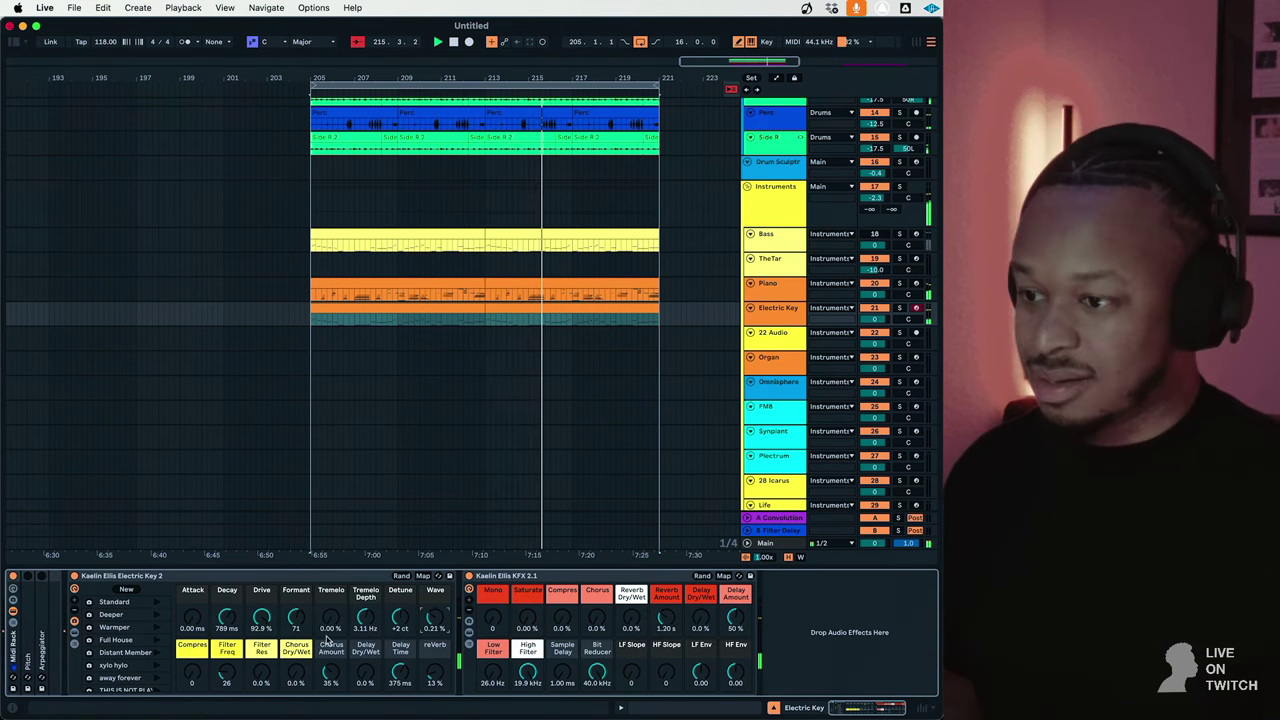
drag(298, 624, 298, 568)
drag(297, 622, 297, 626)
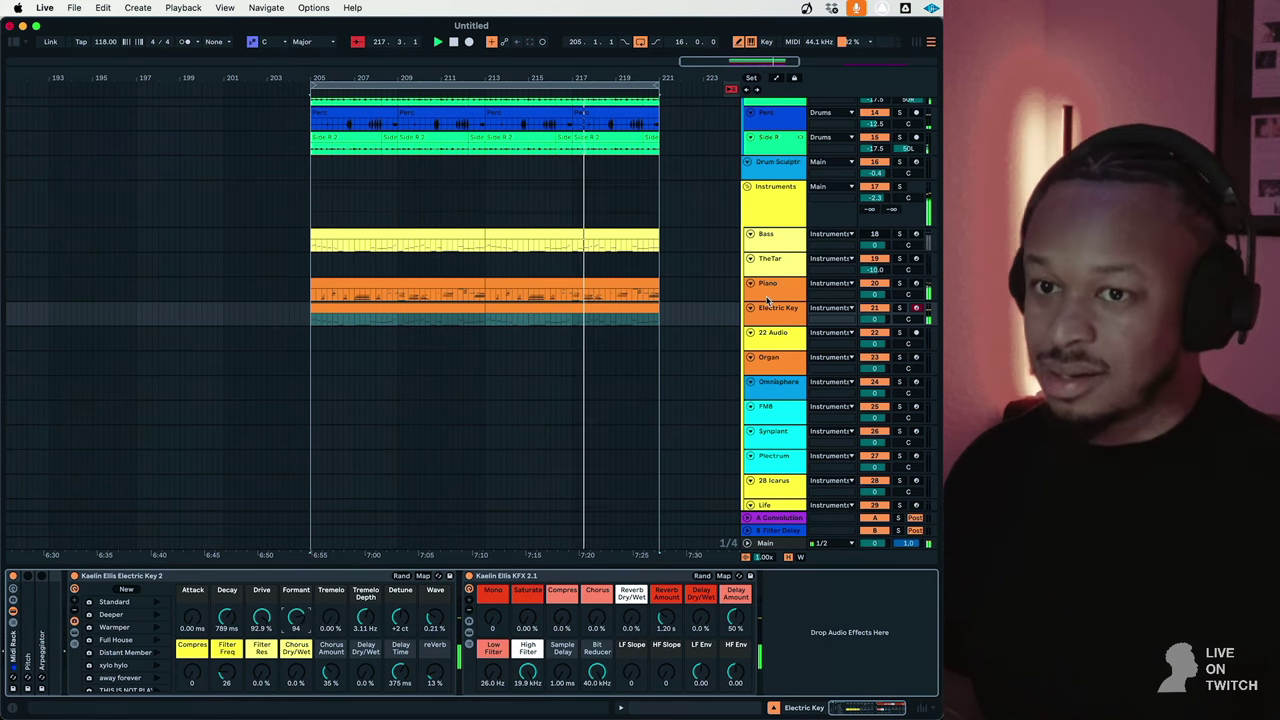
drag(229, 676, 229, 648)
Mute the upper Lavendar sample track and turn the Bass track back on.
scroll(714, 314, down, 5)
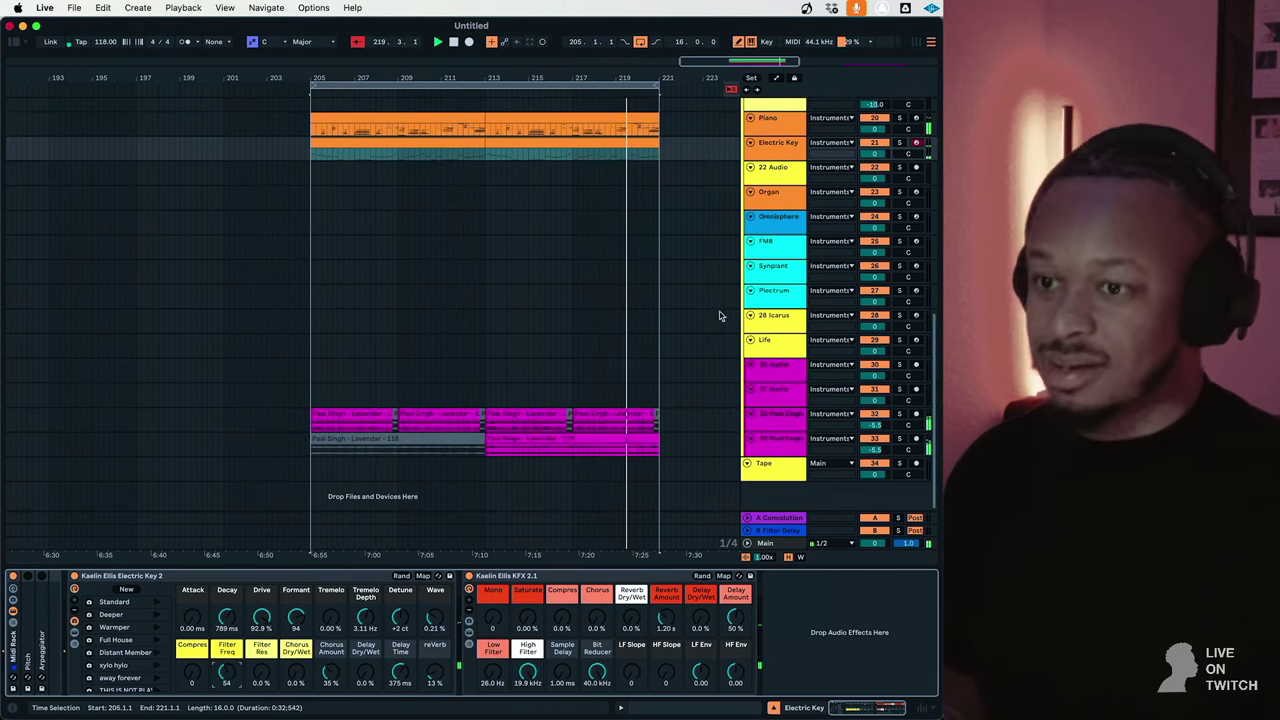
click(898, 420)
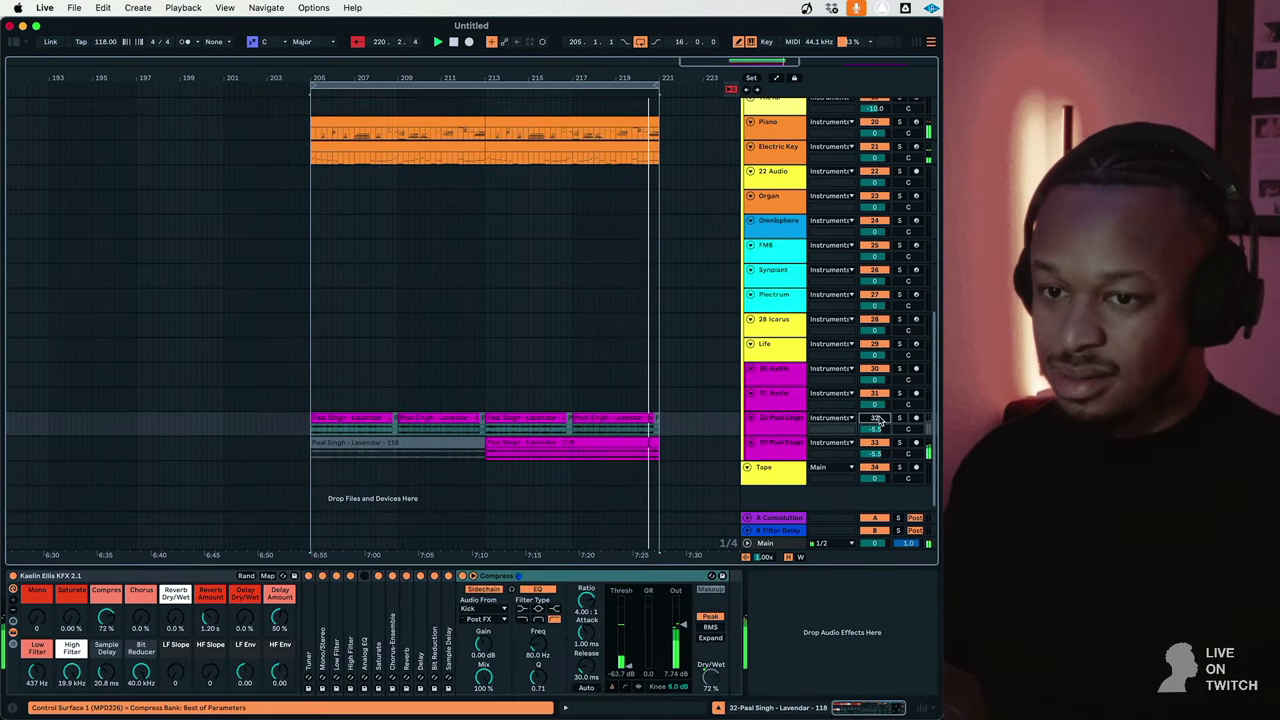
scroll(818, 305, up, 5)
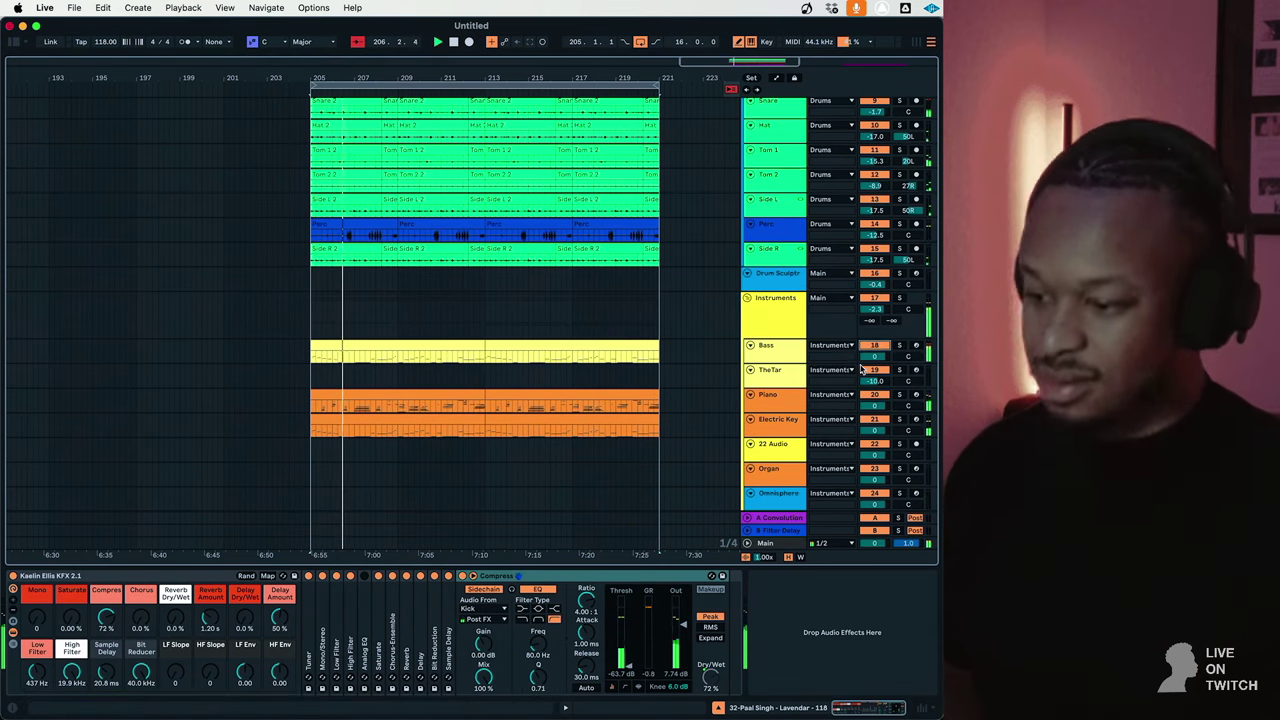
Loop bars 205 to 213 on the Vocal Recording track and start recording onto it.
scroll(806, 271, up, 1)
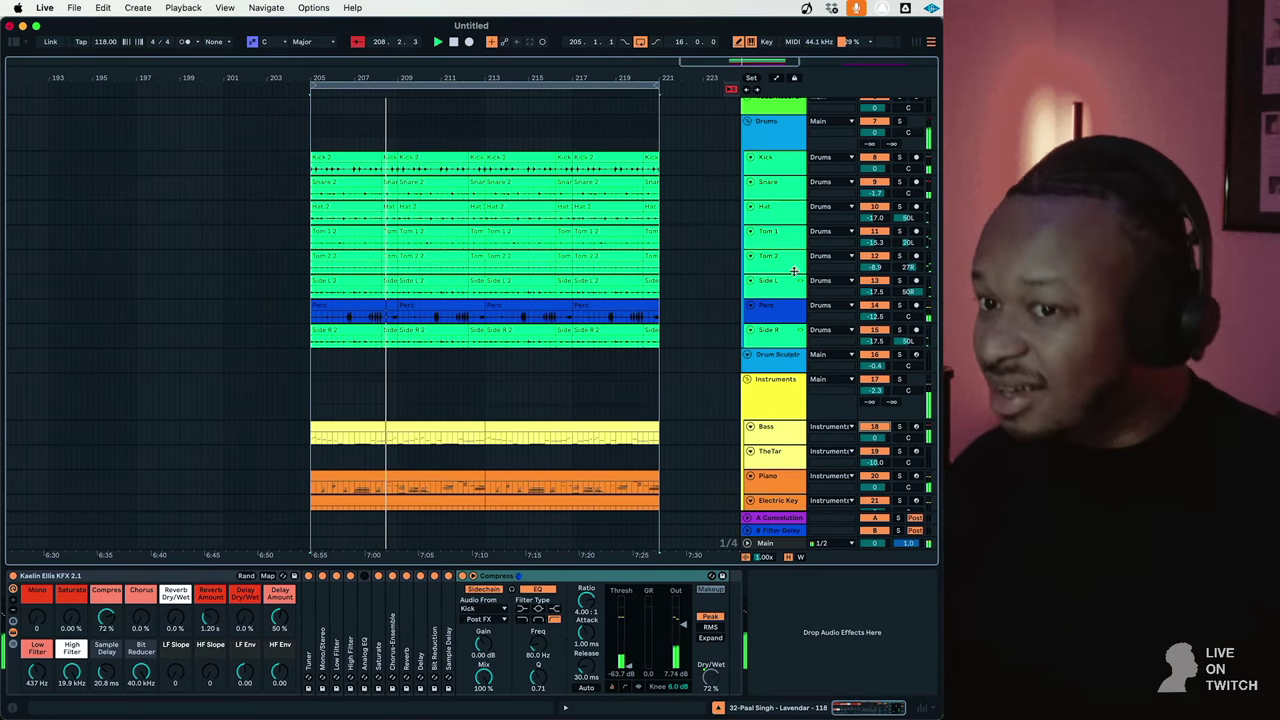
scroll(793, 270, up, 3)
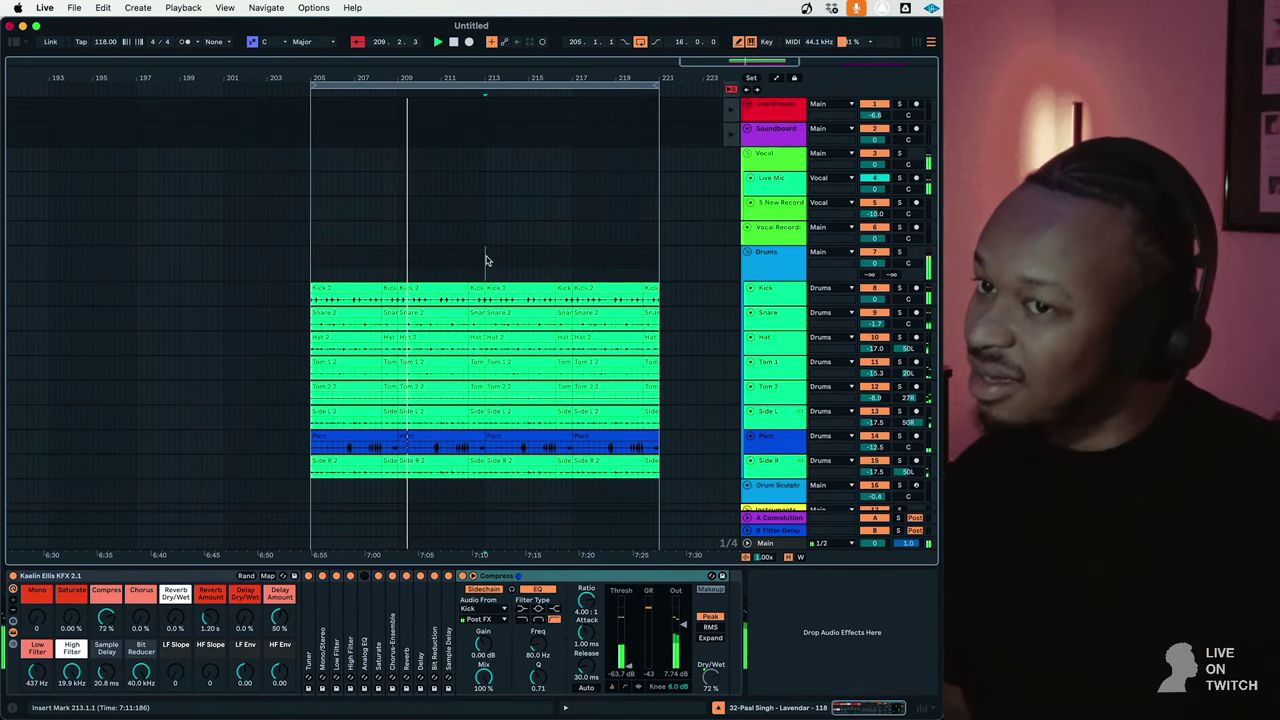
click(779, 236)
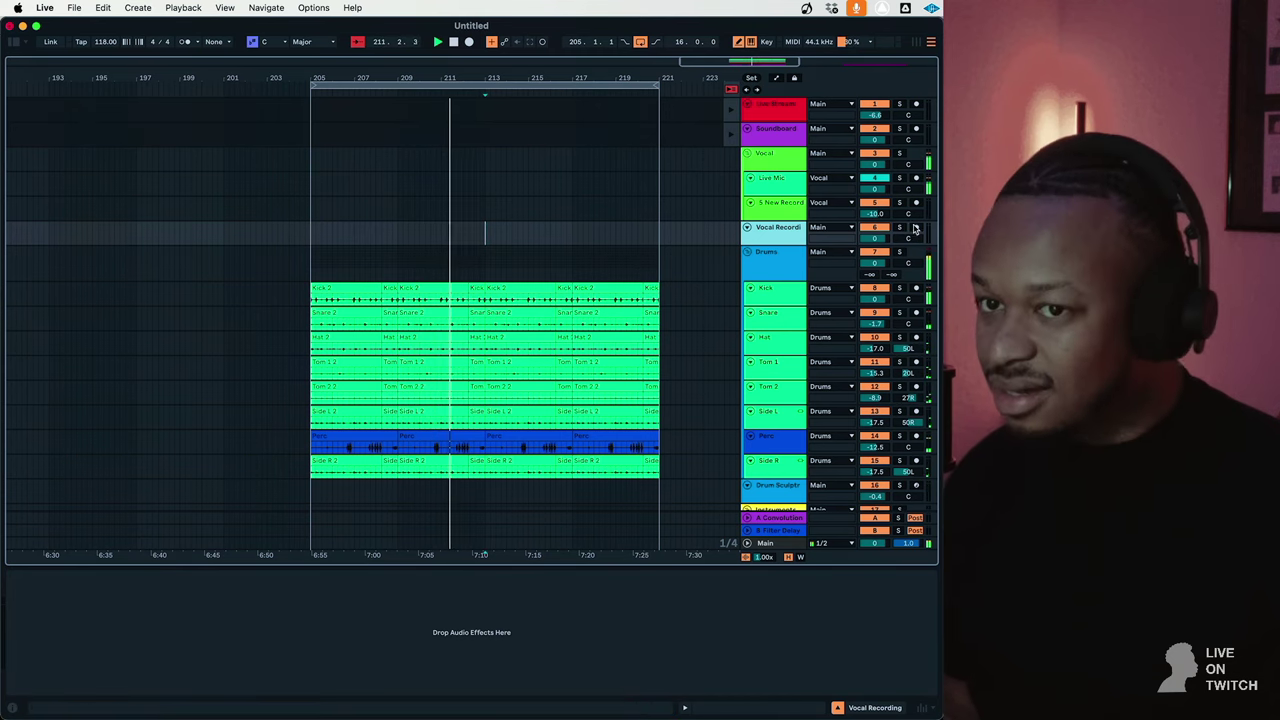
right_click(312, 240)
click(365, 373)
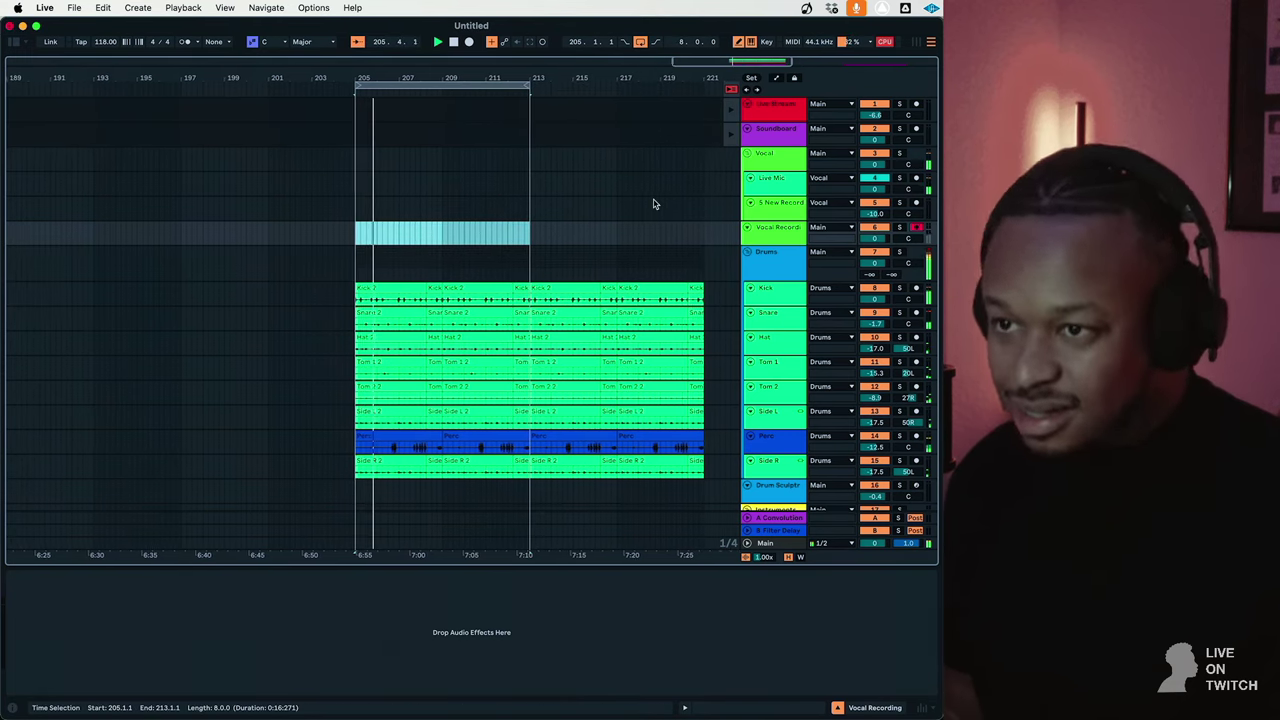
click(757, 231)
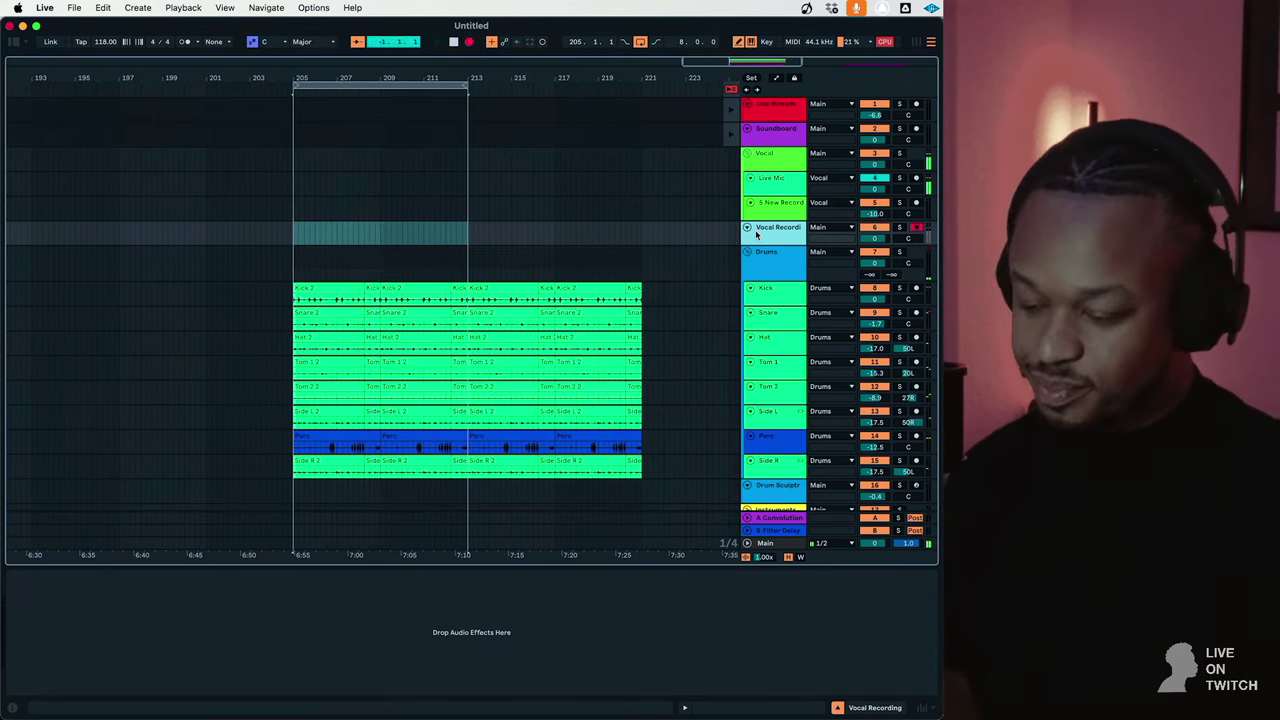
key(space)
key(space)
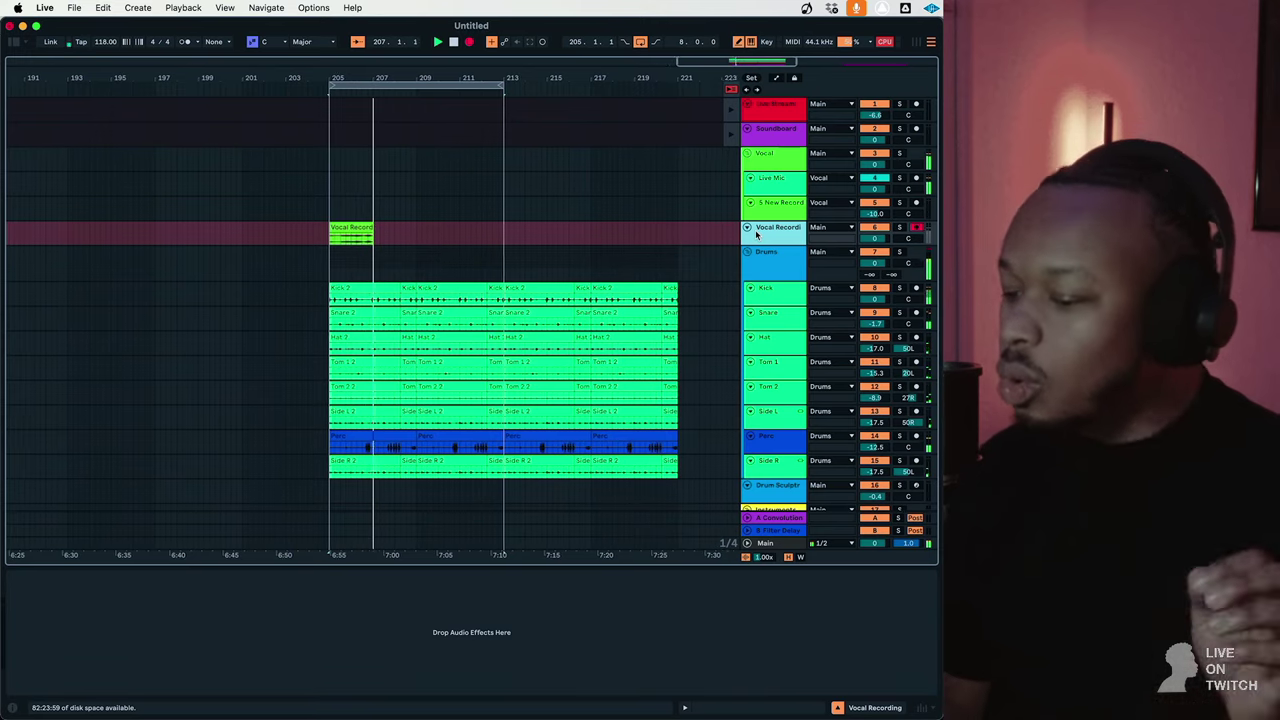
key(space)
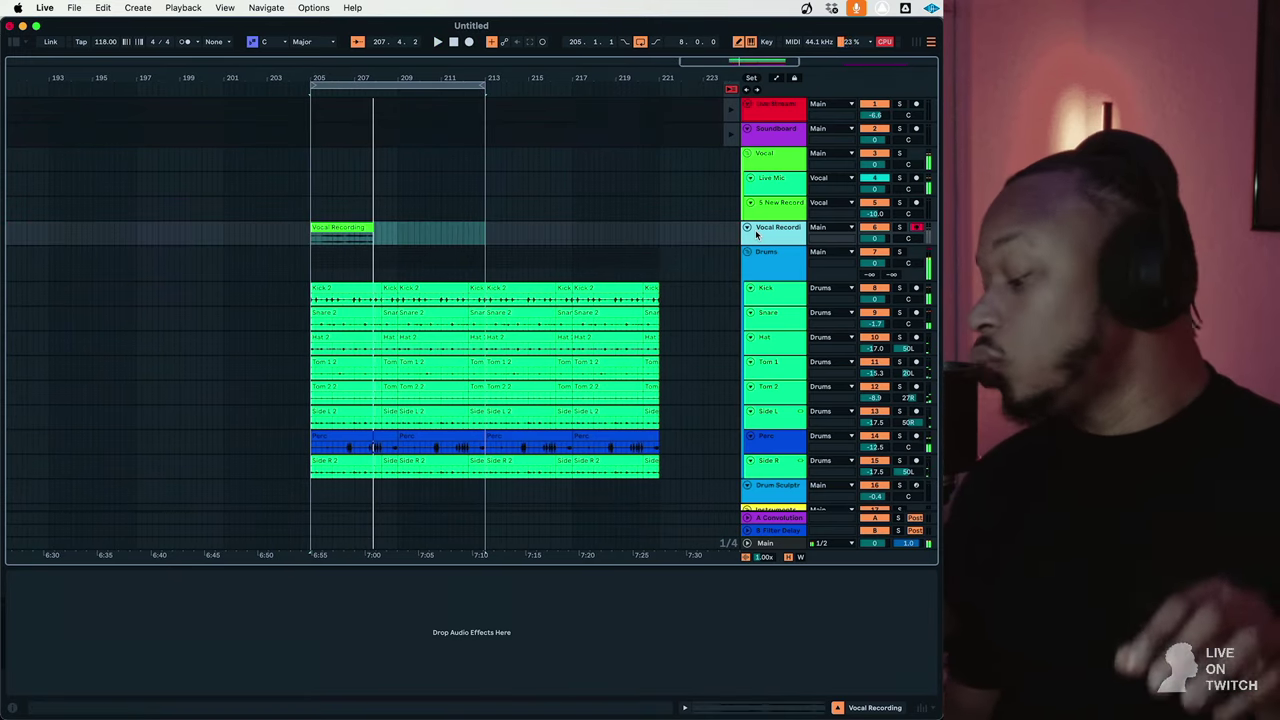
key(super+z)
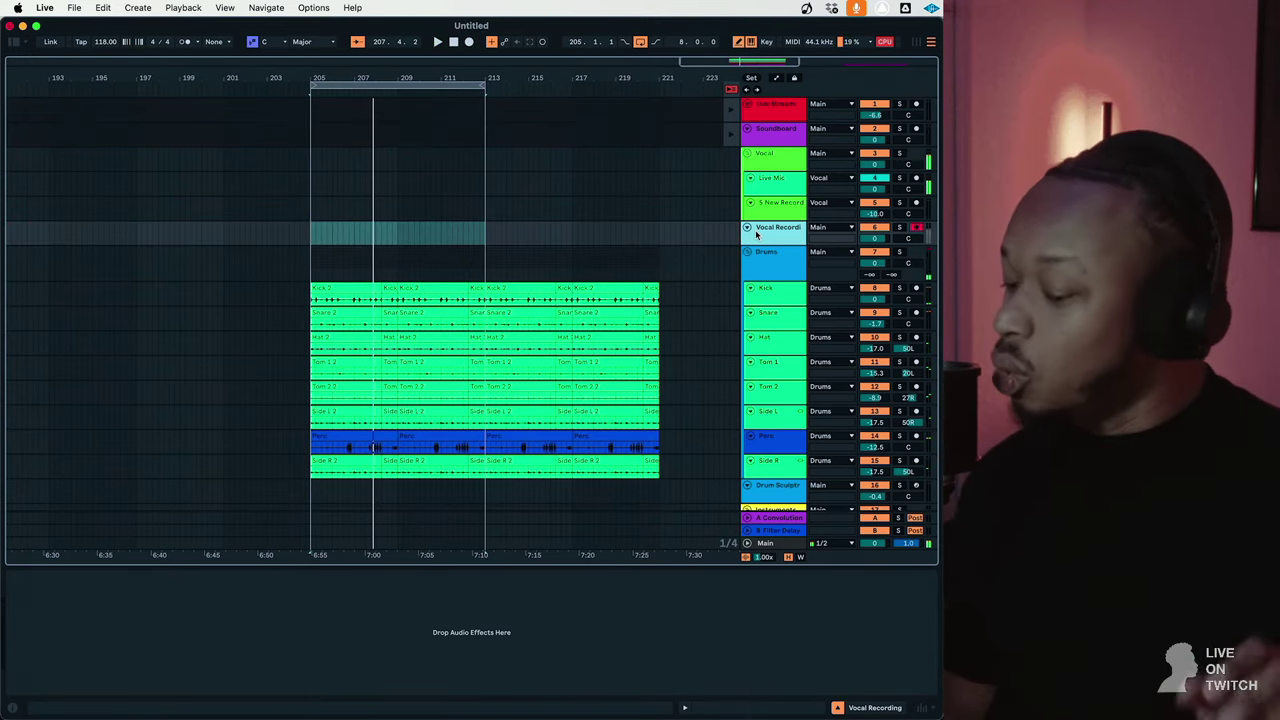
Record a vocal take of about four bars onto the Vocal Recording track, starting at bar 205.
key(F9)
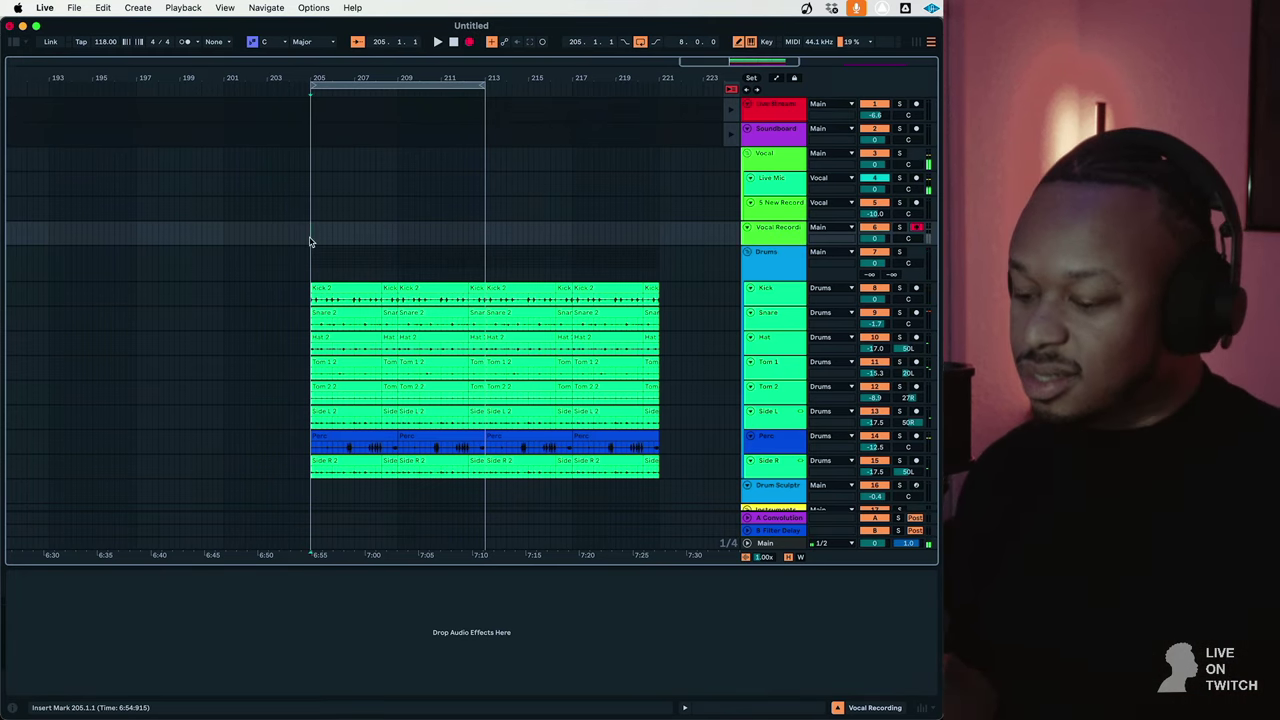
key(space)
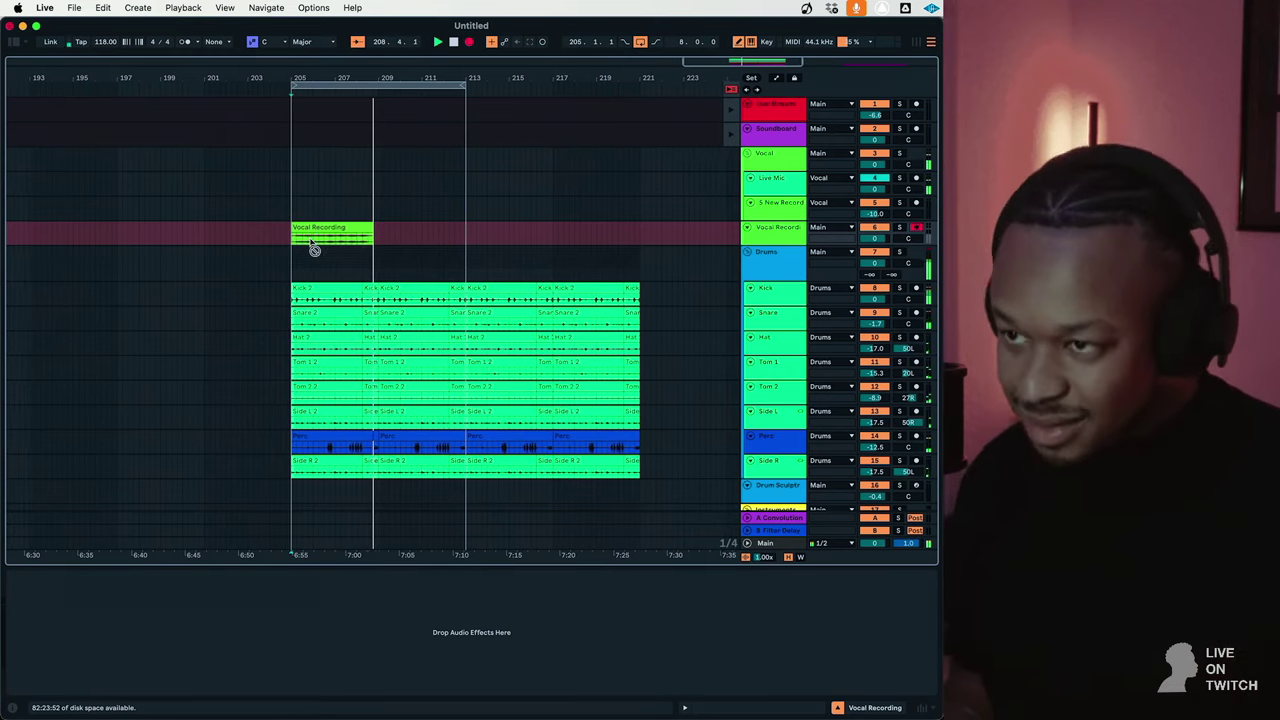
key(space)
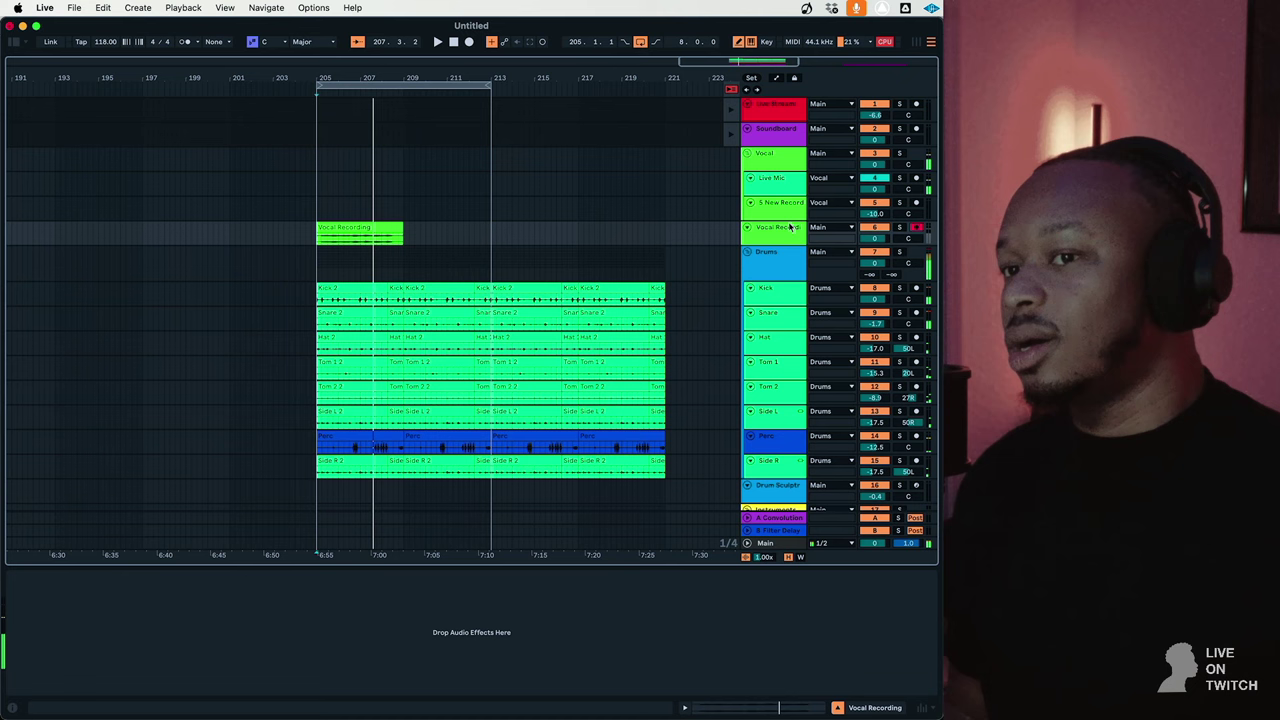
Duplicate the Vocal Recording track, clear the original's clip and record a second take there from bar 205.
key(super+d)
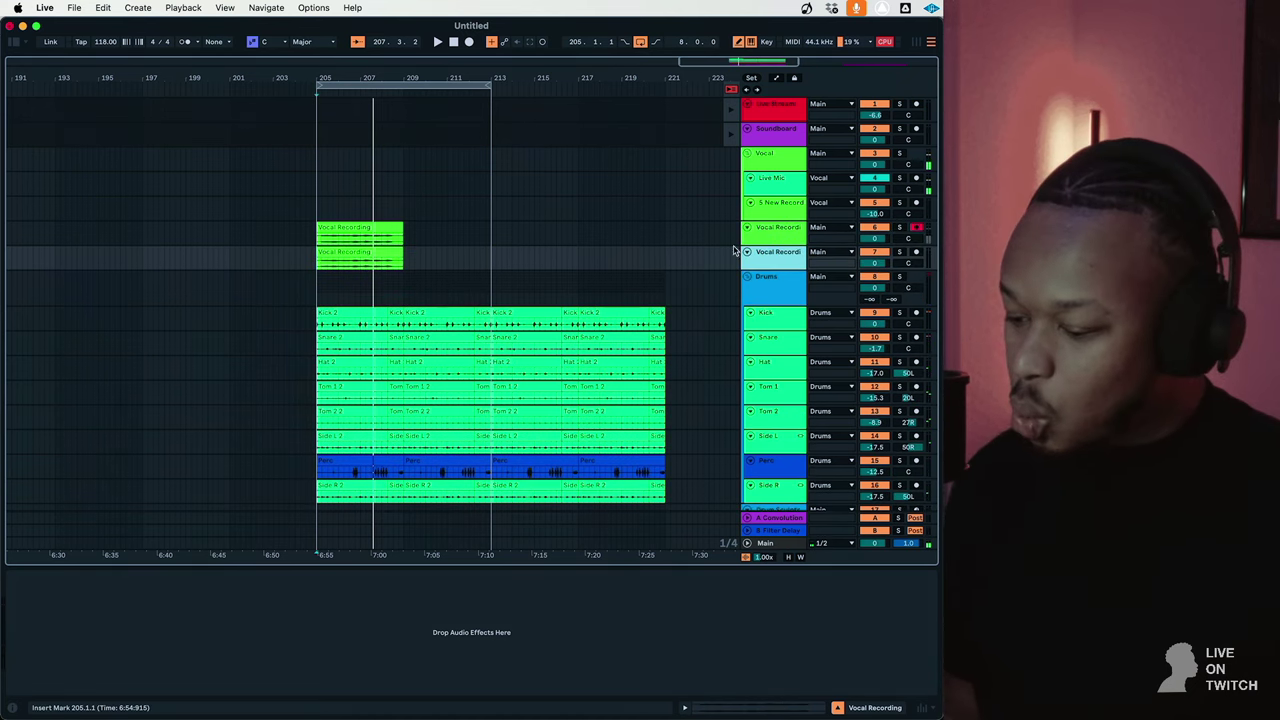
key(F9)
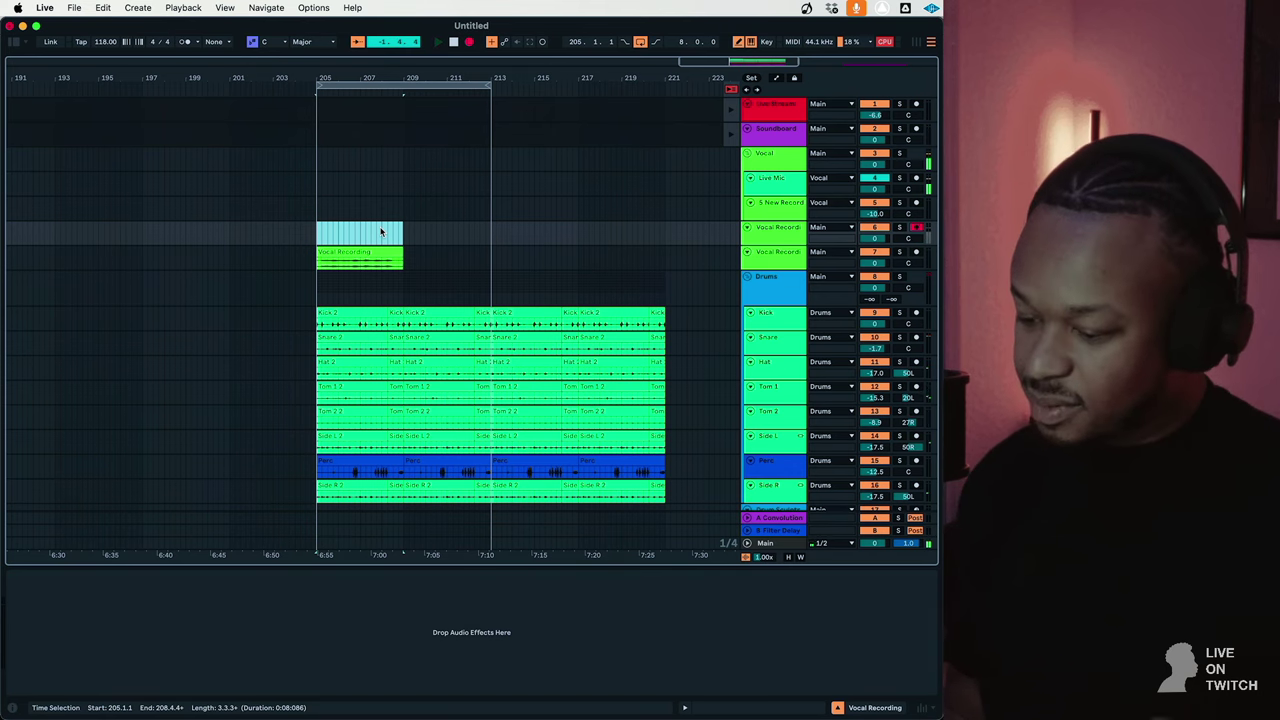
key(space)
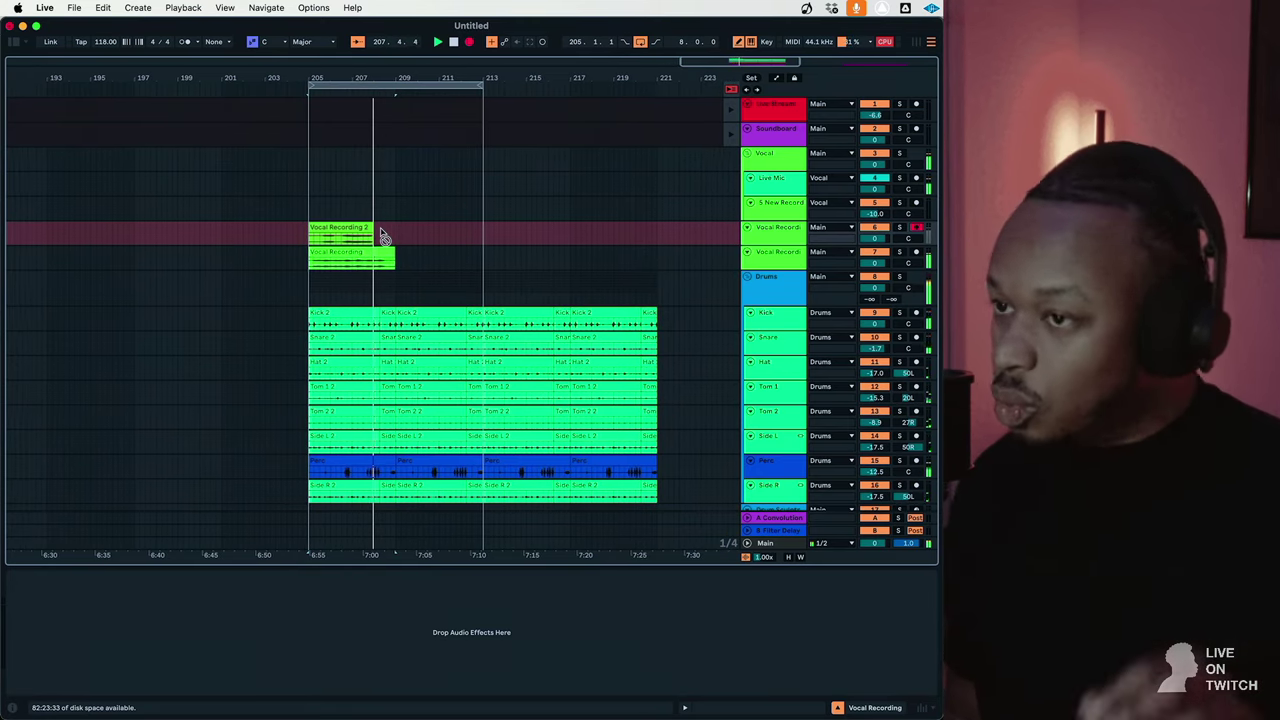
key(space)
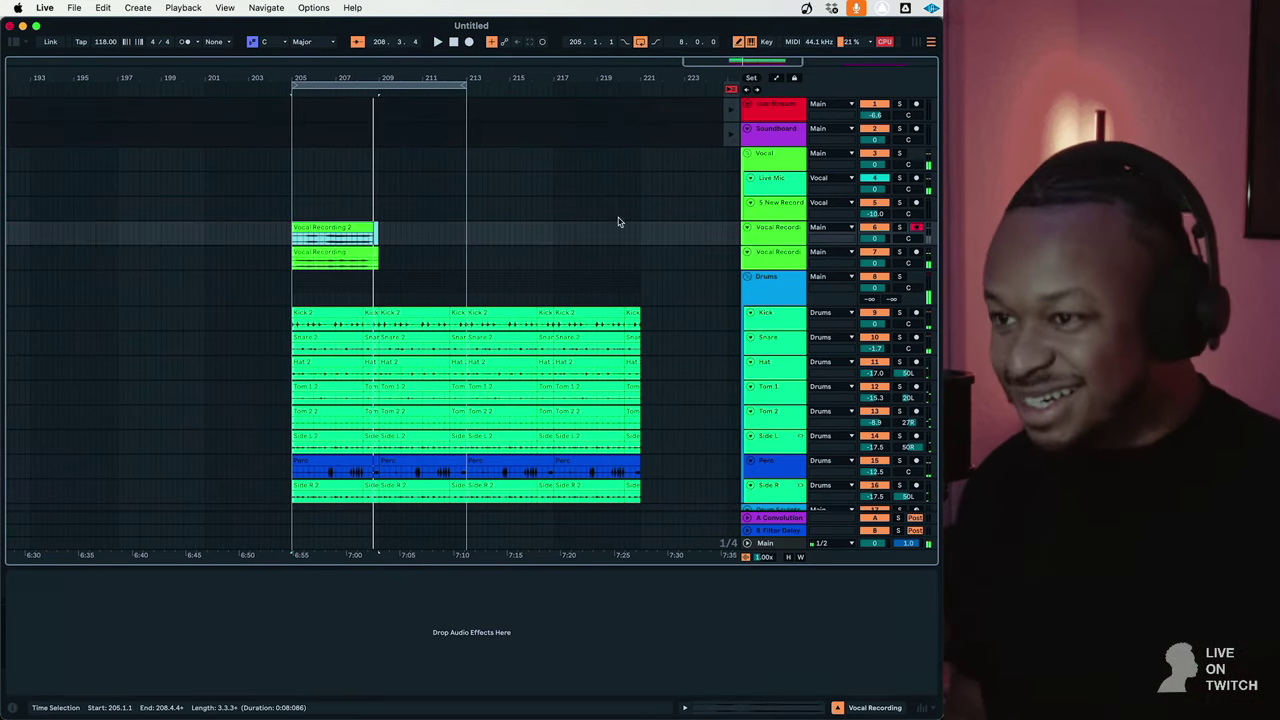
Duplicate the track holding the second vocal take and clear that take from the record-armed original, placing the insert mark at bar 205.
click(788, 230)
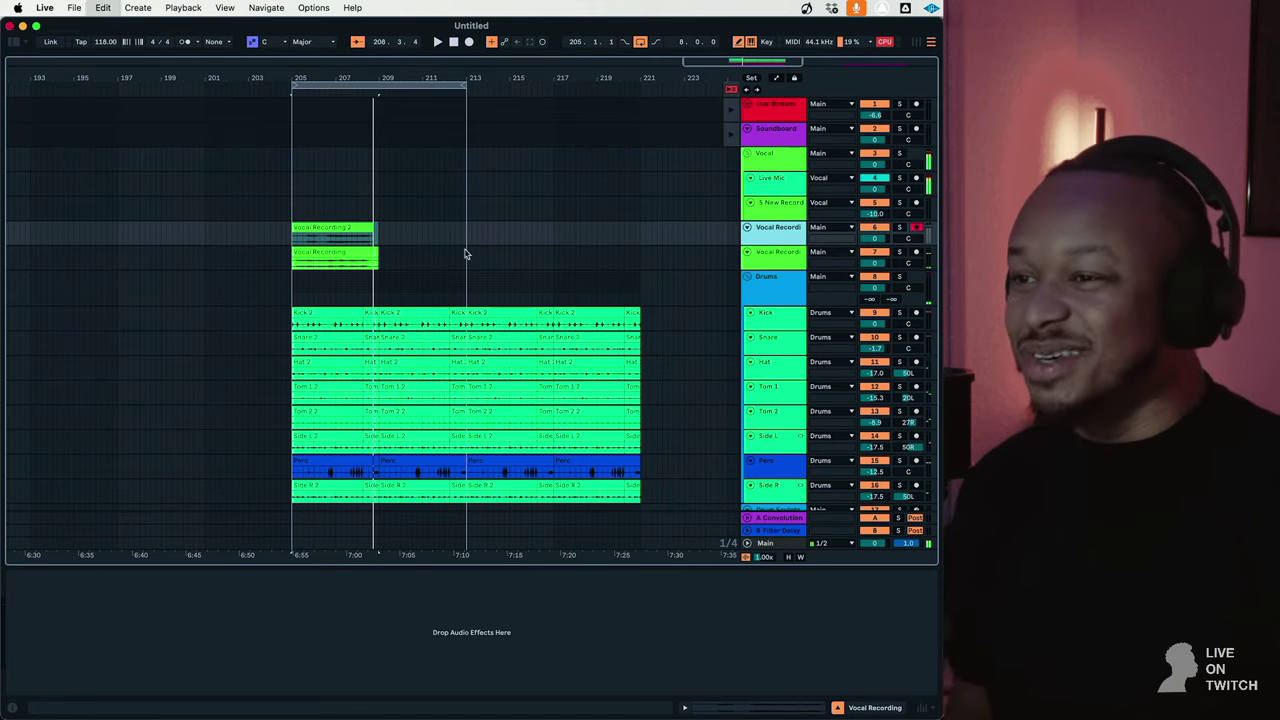
click(395, 240)
key(super+d)
drag(272, 242, 290, 238)
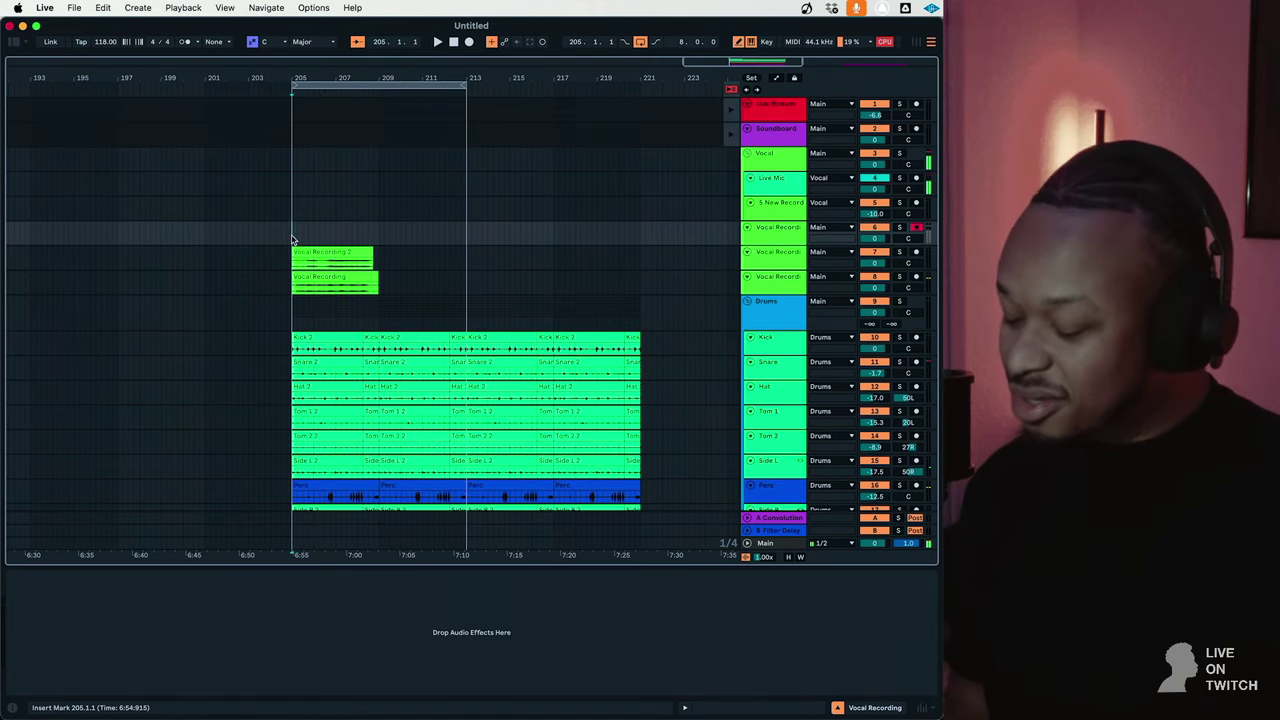
Select both recorded vocal takes, set their warp mode to Complex Pro and transpose them +12 semitones.
key(space)
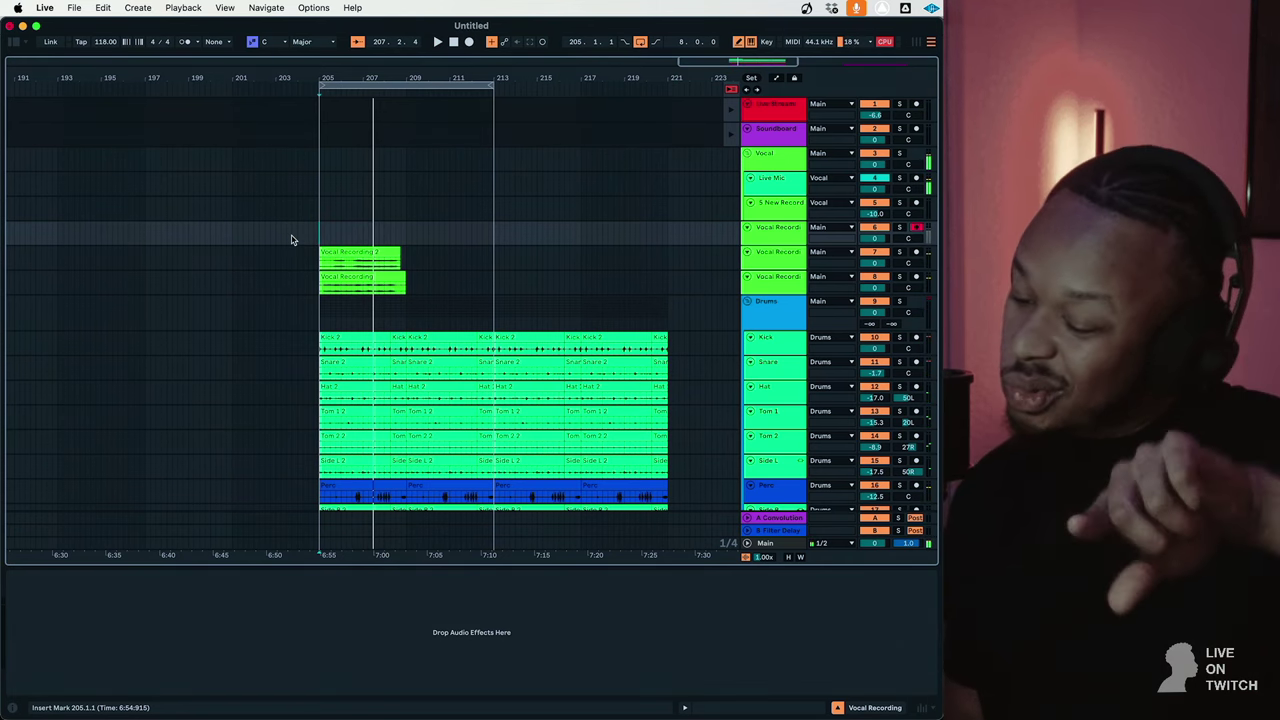
key(space)
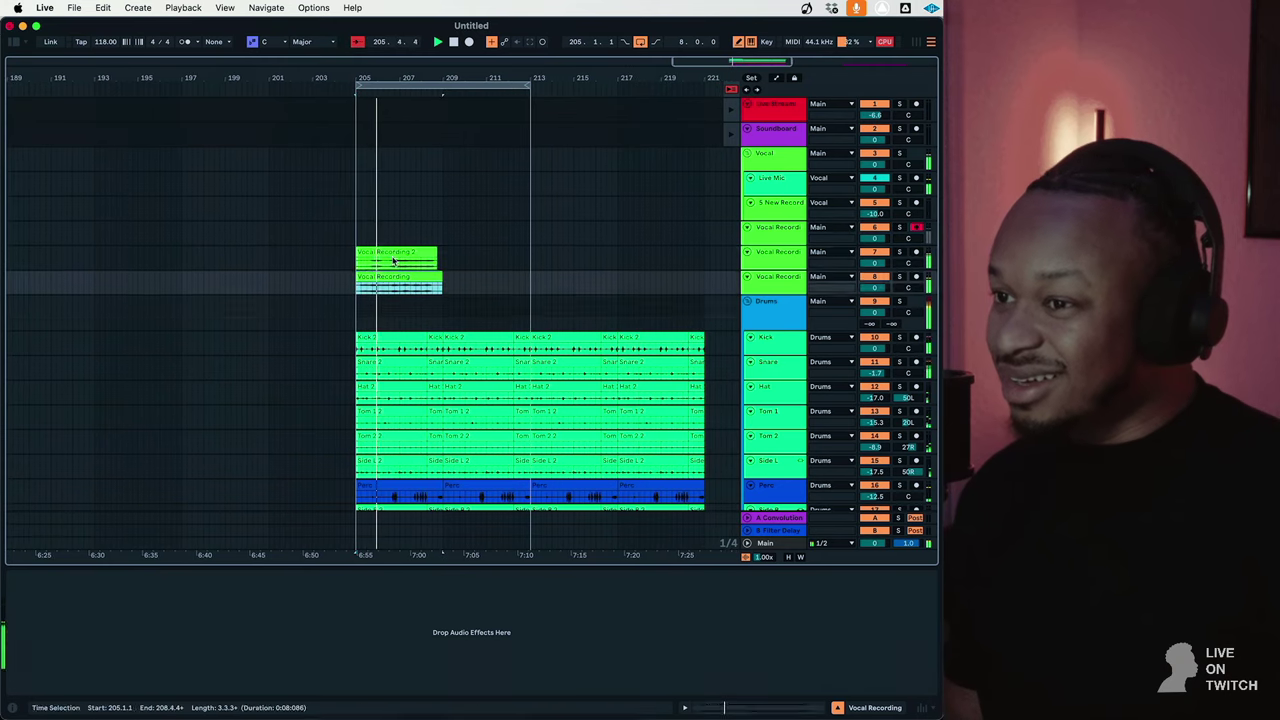
click(390, 280)
click(166, 587)
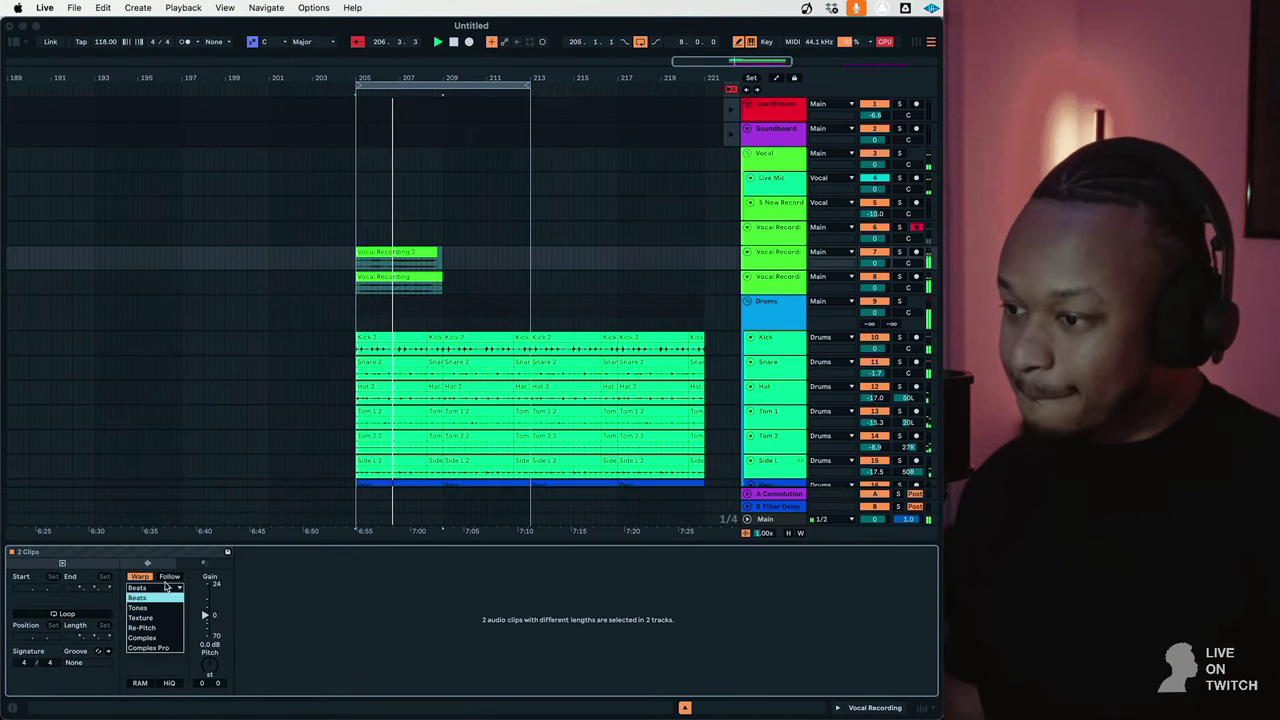
click(150, 648)
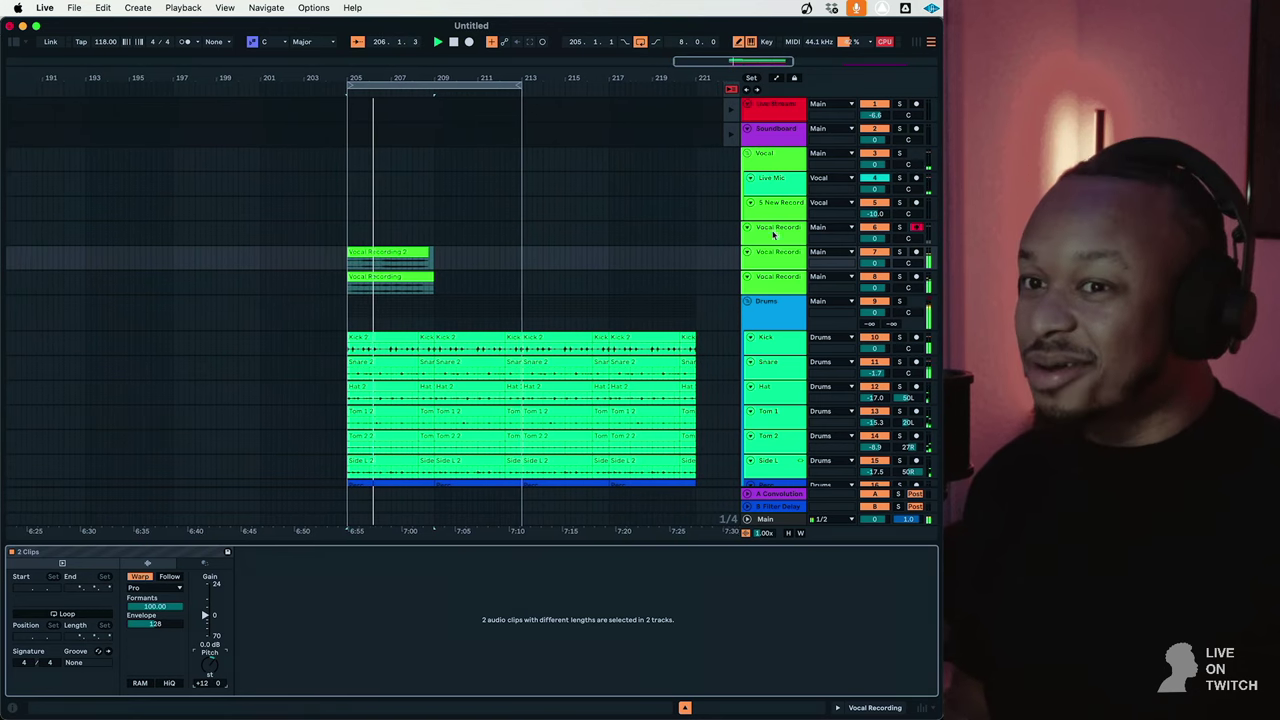
Set Envelope to 108 and Formants to 73.44 for both vocal clips while they play.
click(368, 289)
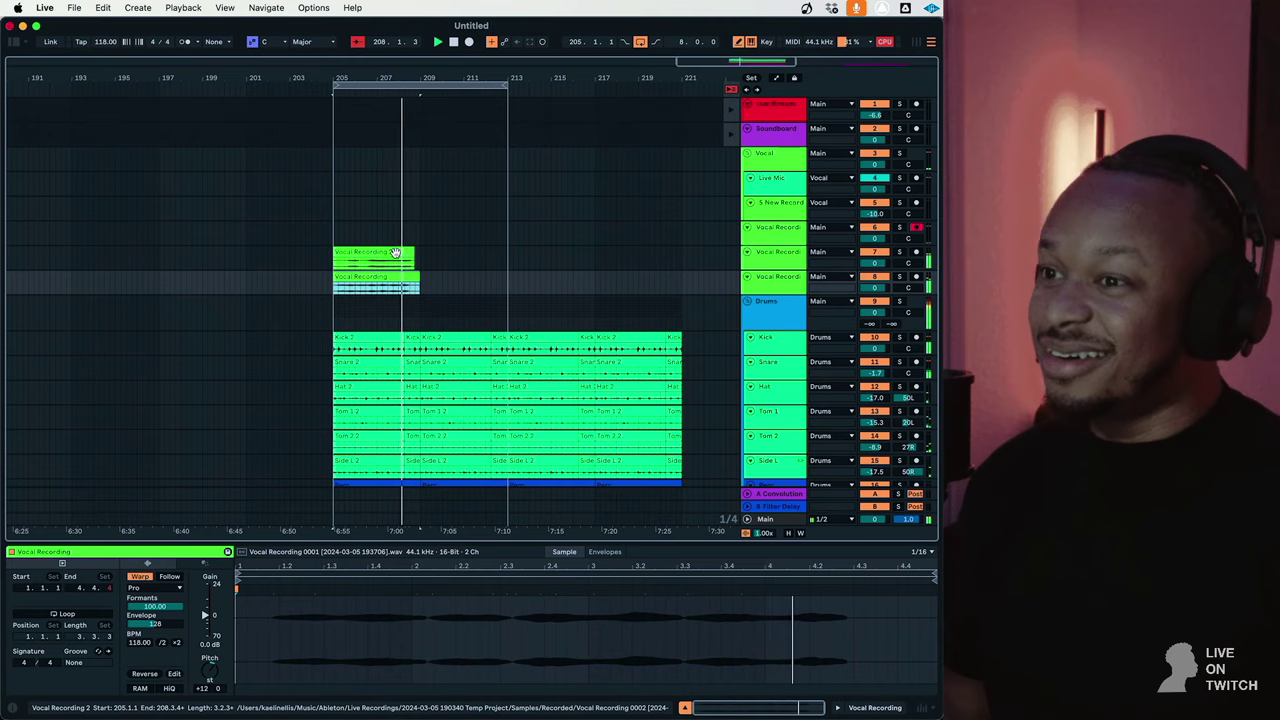
shift+click(394, 251)
key(space)
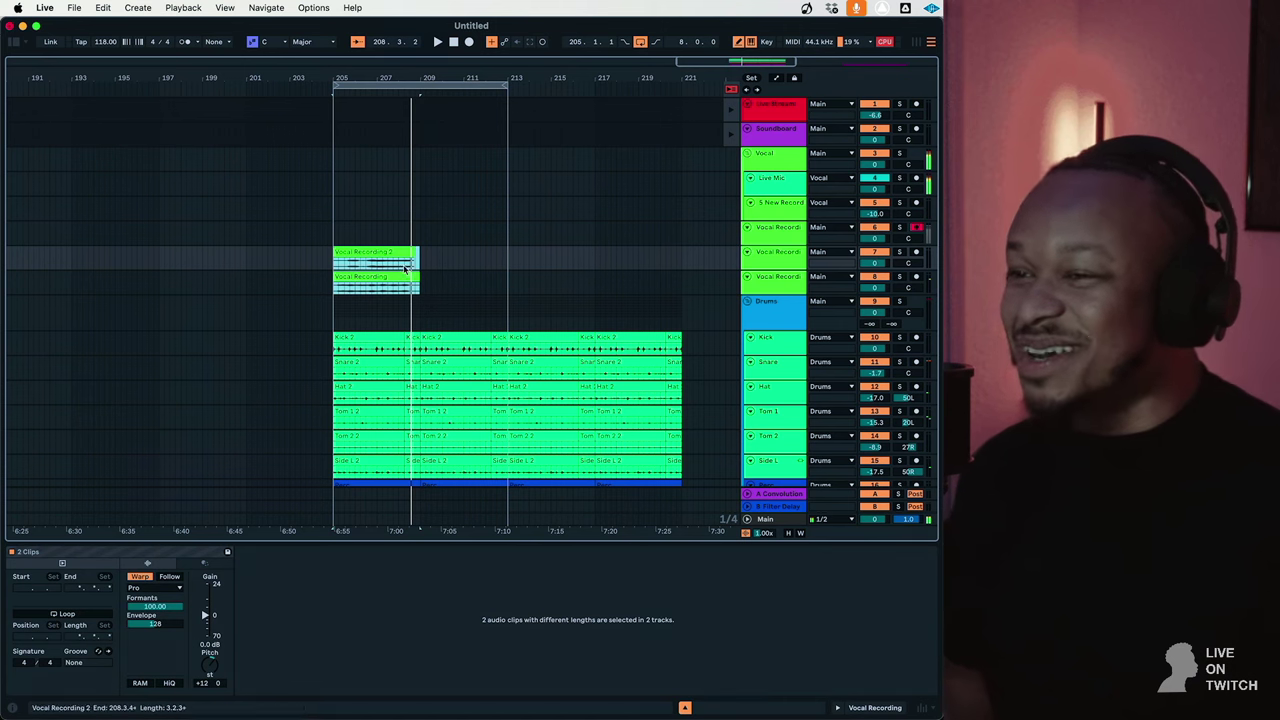
key(space)
drag(160, 624, 160, 633)
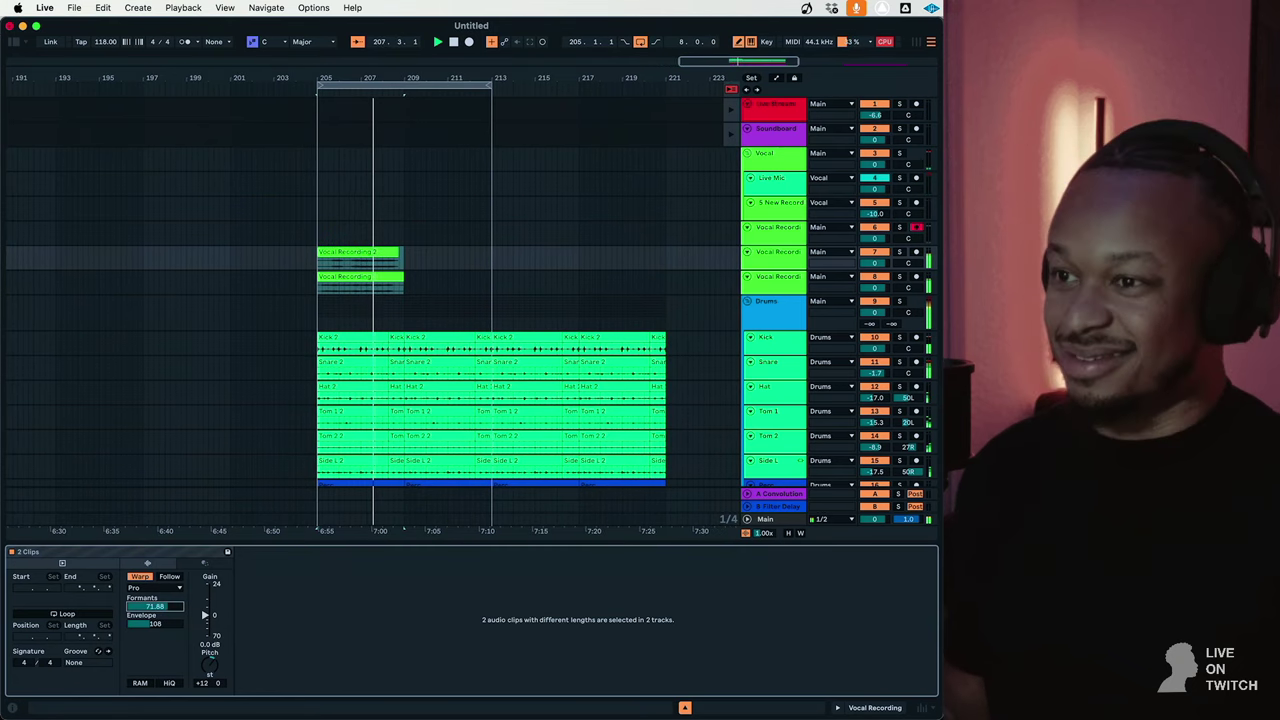
Duplicate both vocal takes so the copies fill bars 209 to 213 on their tracks.
click(769, 285)
shift+click(774, 267)
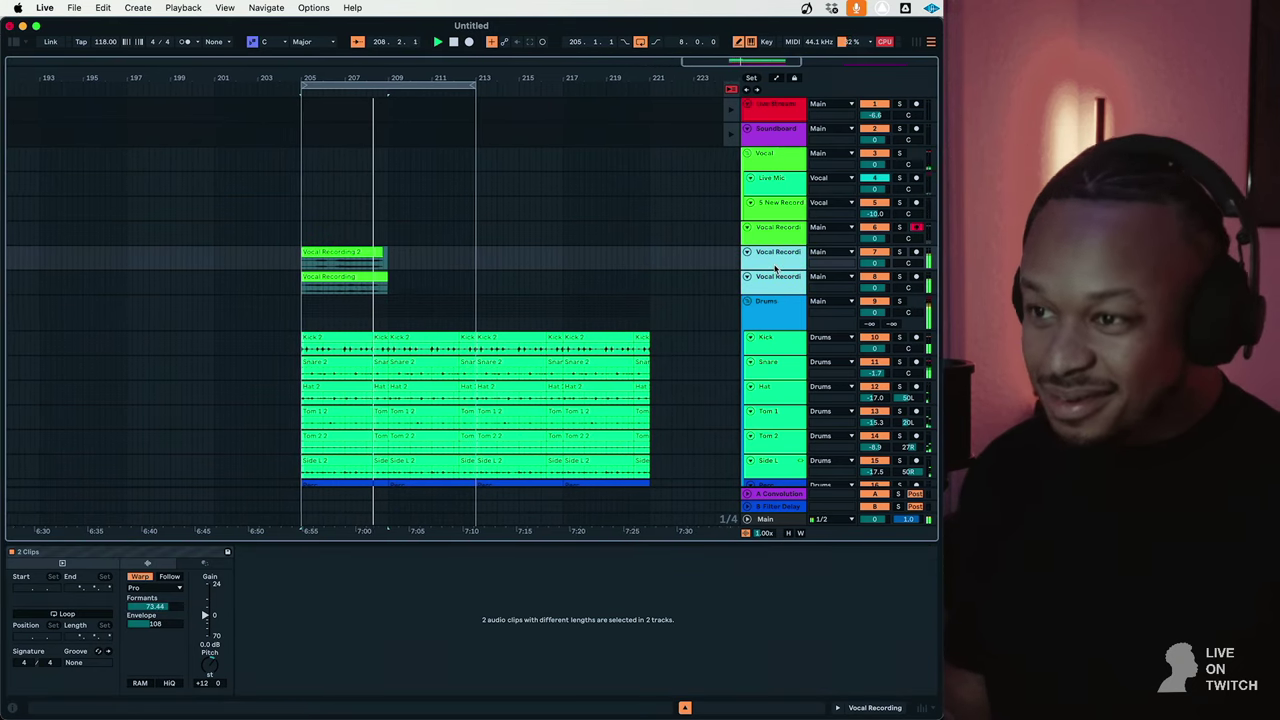
click(388, 285)
click(357, 277)
key(space)
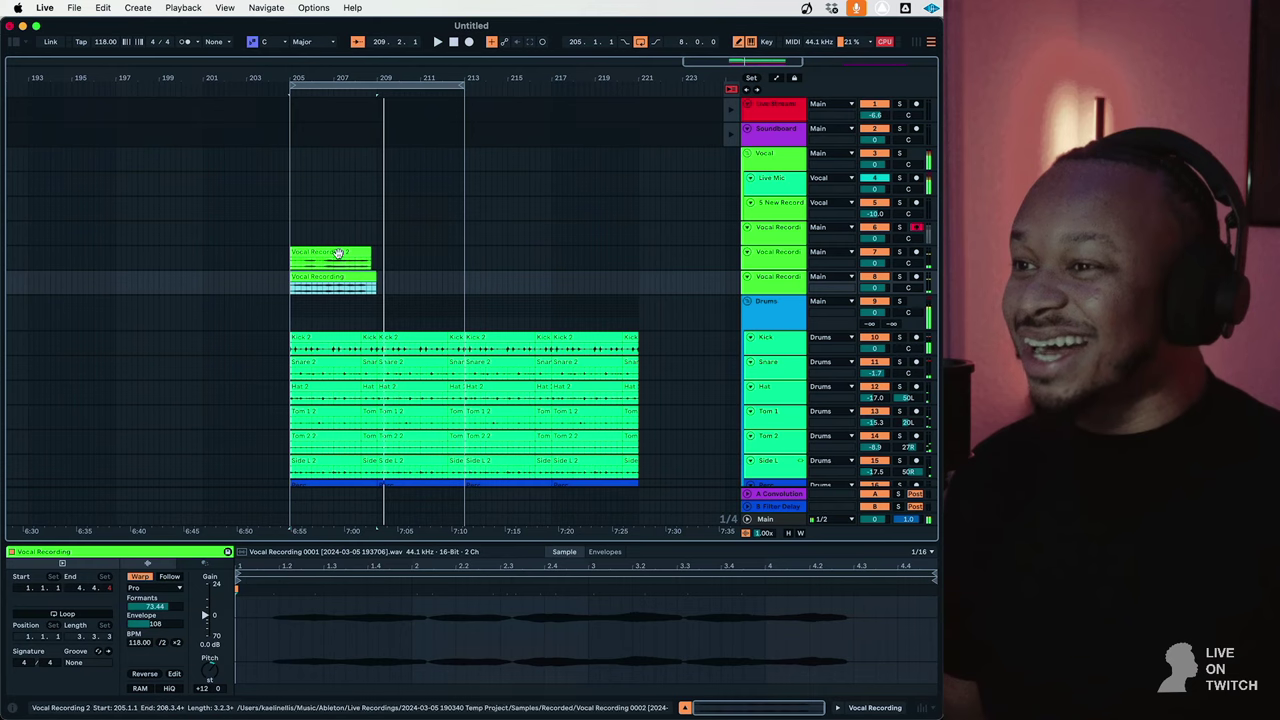
shift+click(338, 252)
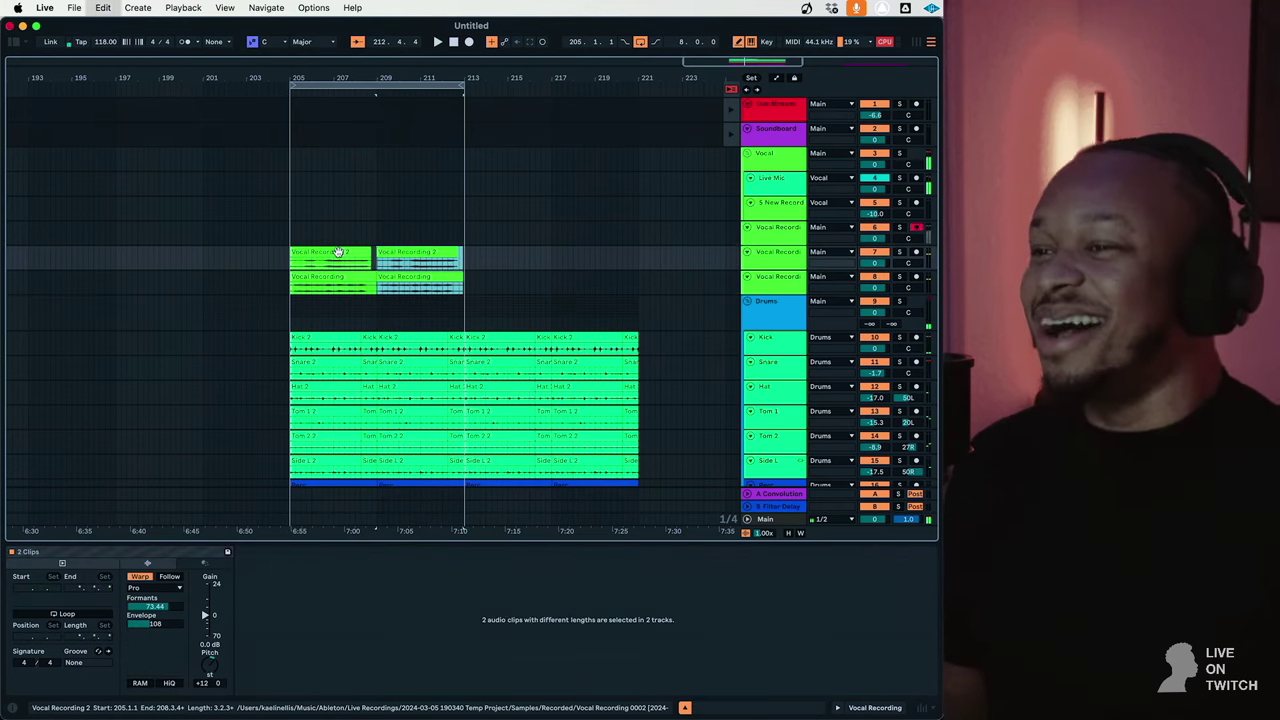
Group the two Vocal Recording tracks that hold the takes.
click(338, 252)
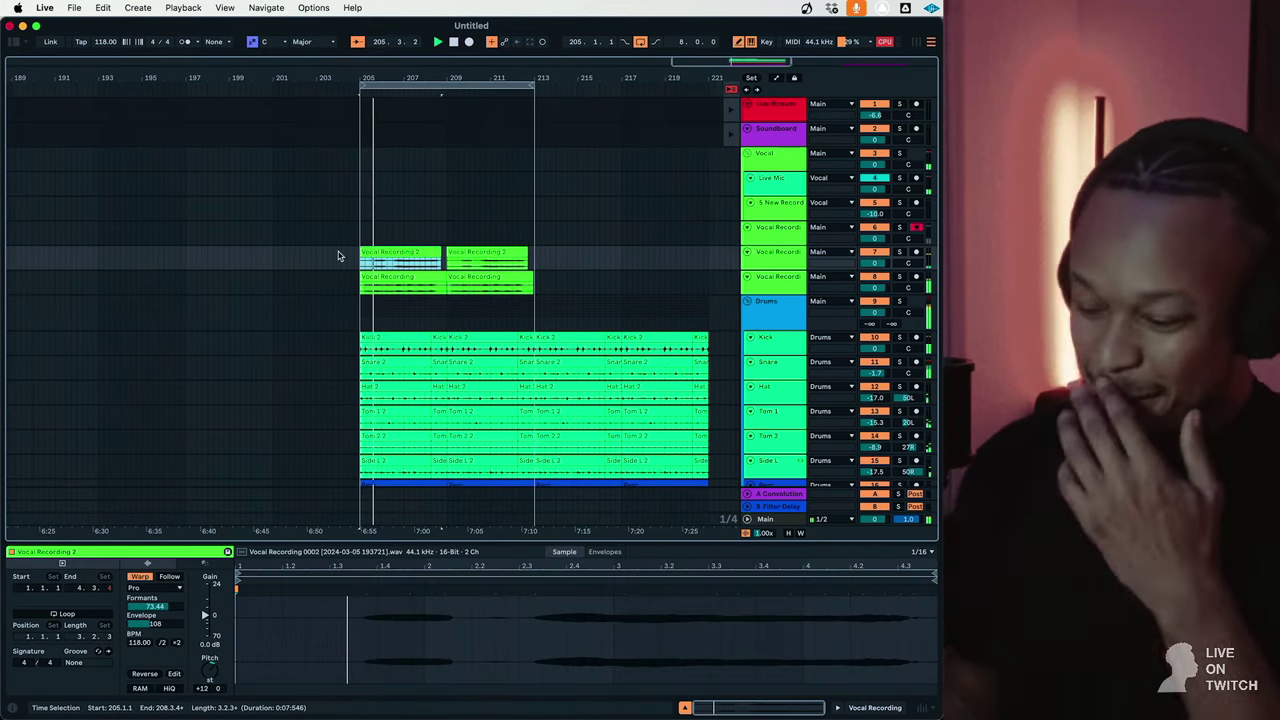
click(788, 281)
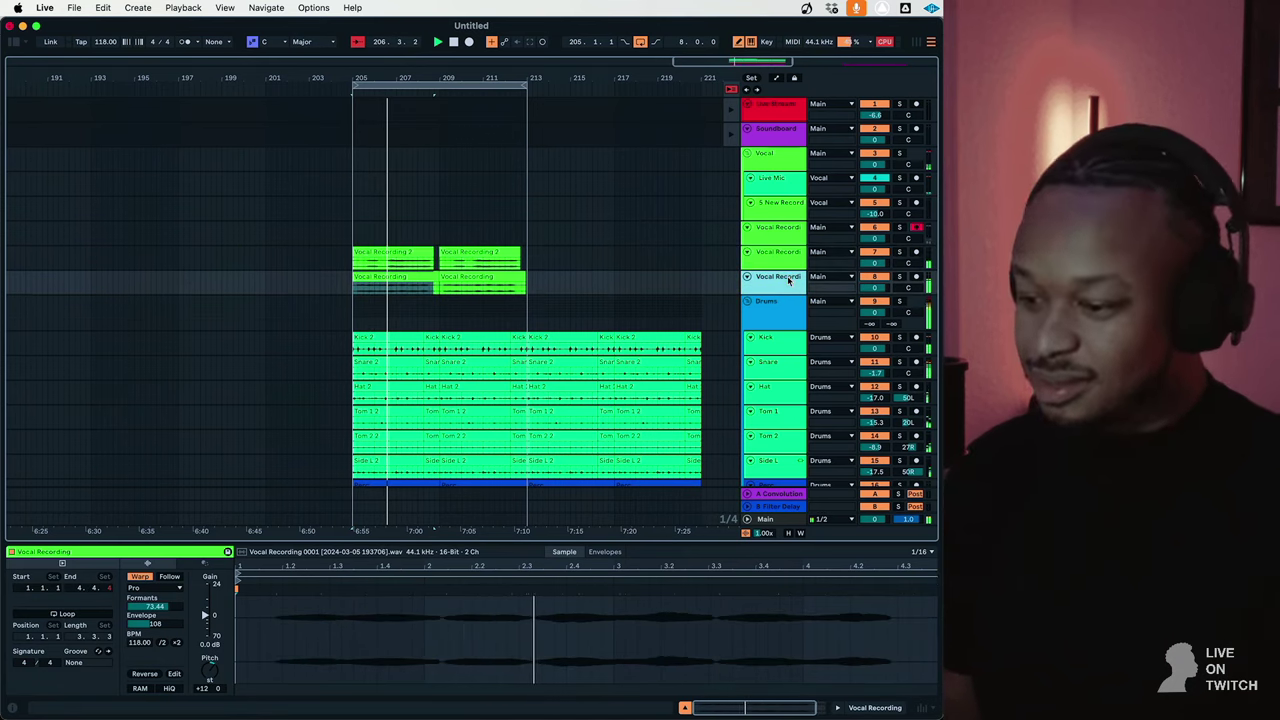
shift+click(787, 262)
right_click(787, 262)
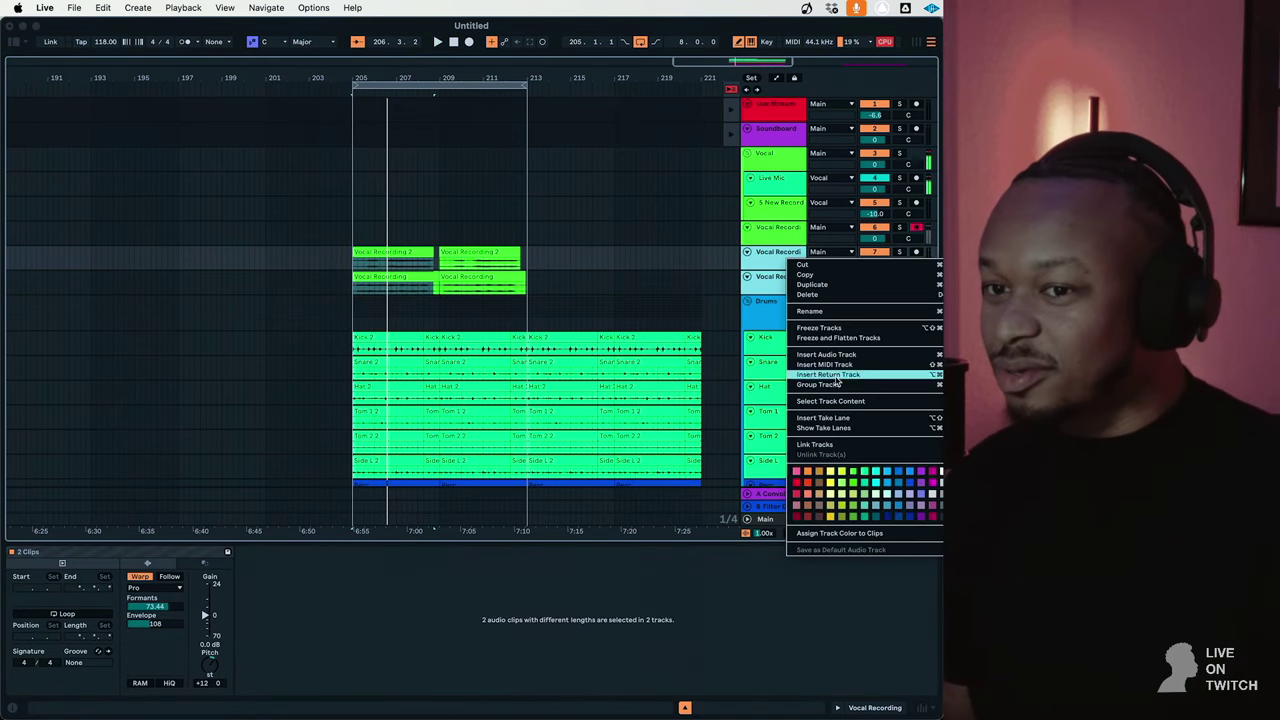
key(super+g)
Fold and mute the Drums and Instruments groups, and show the new vocal group's device chain.
click(746, 347)
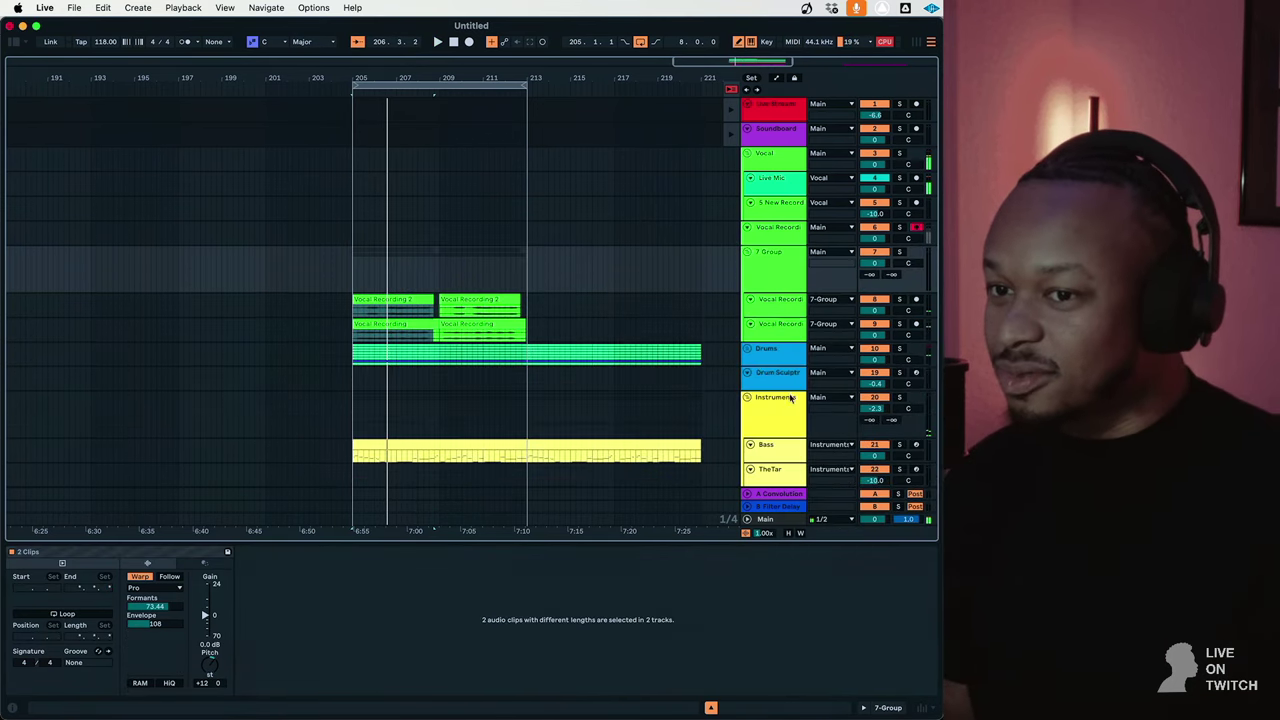
click(747, 398)
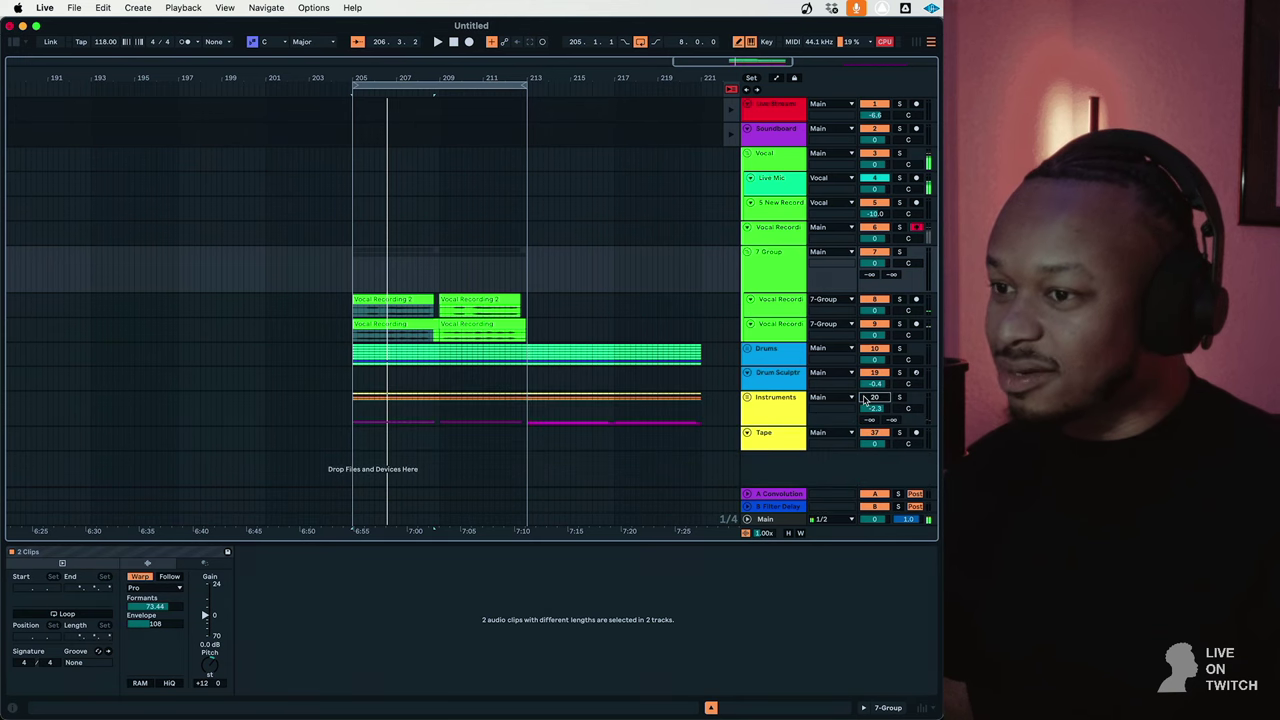
double_click(749, 289)
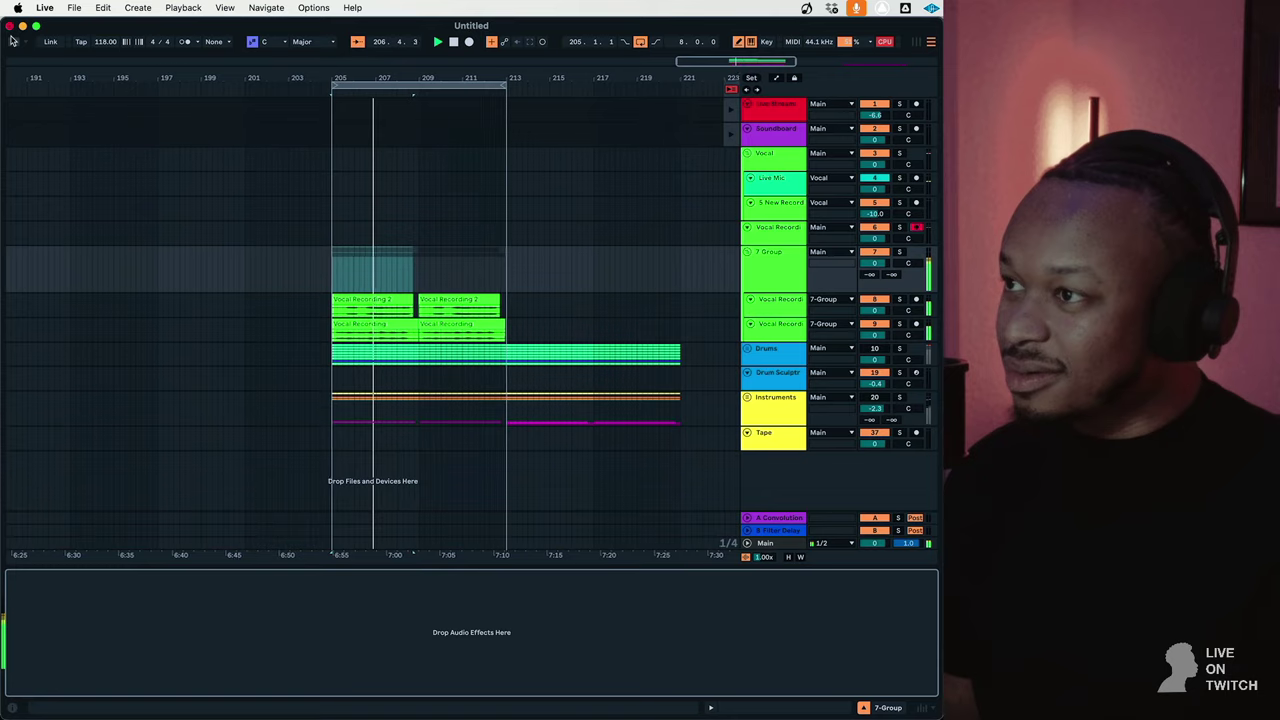
Open the browser's Favorites collection and look through it for a device for the vocal group.
click(12, 41)
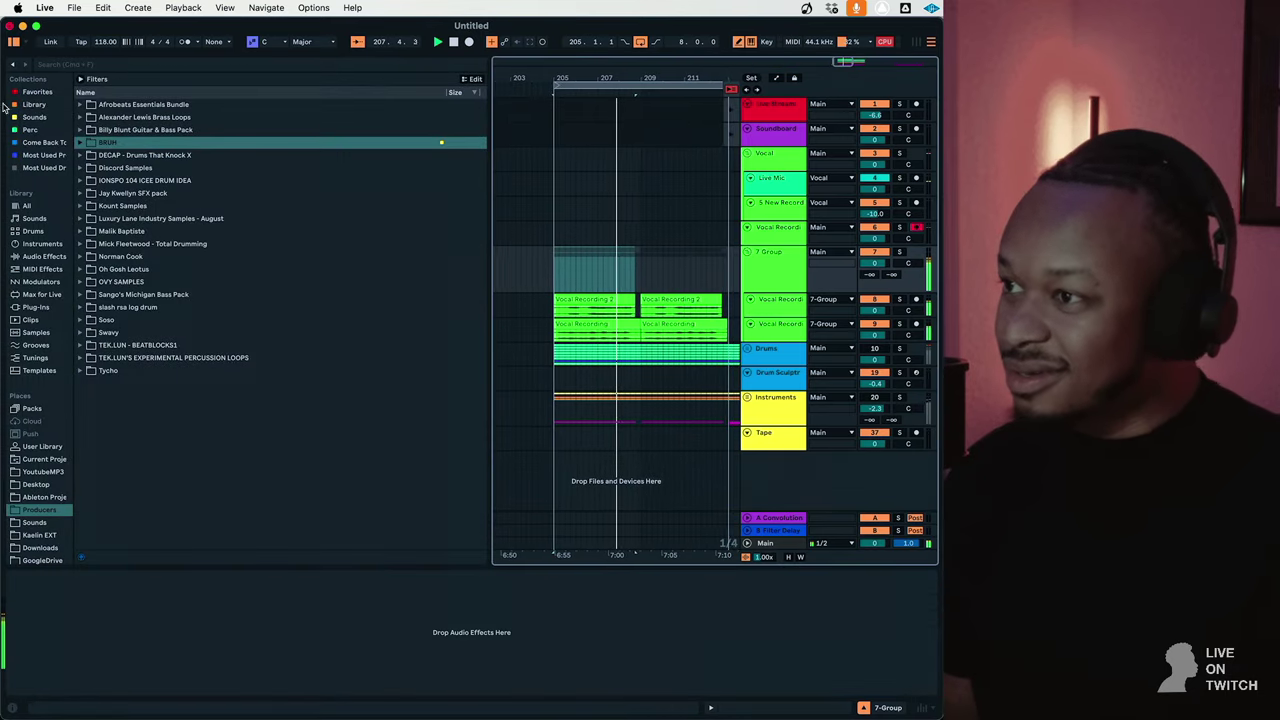
click(118, 65)
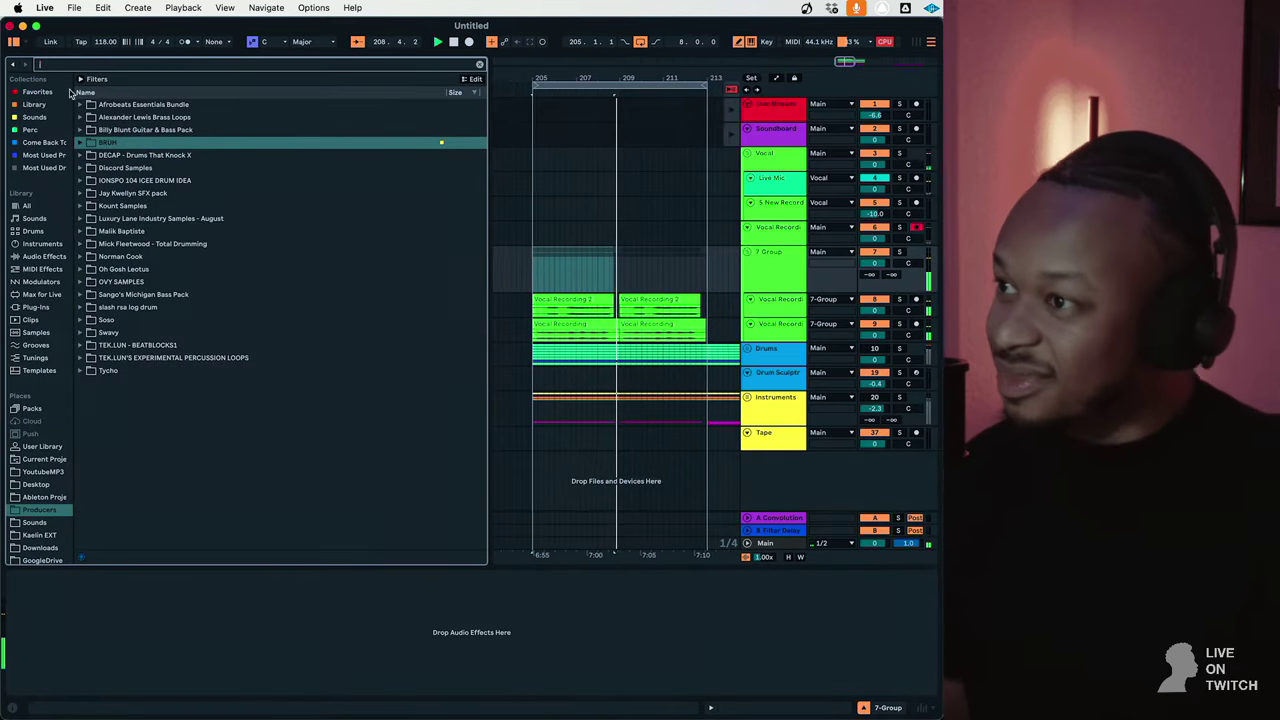
click(38, 91)
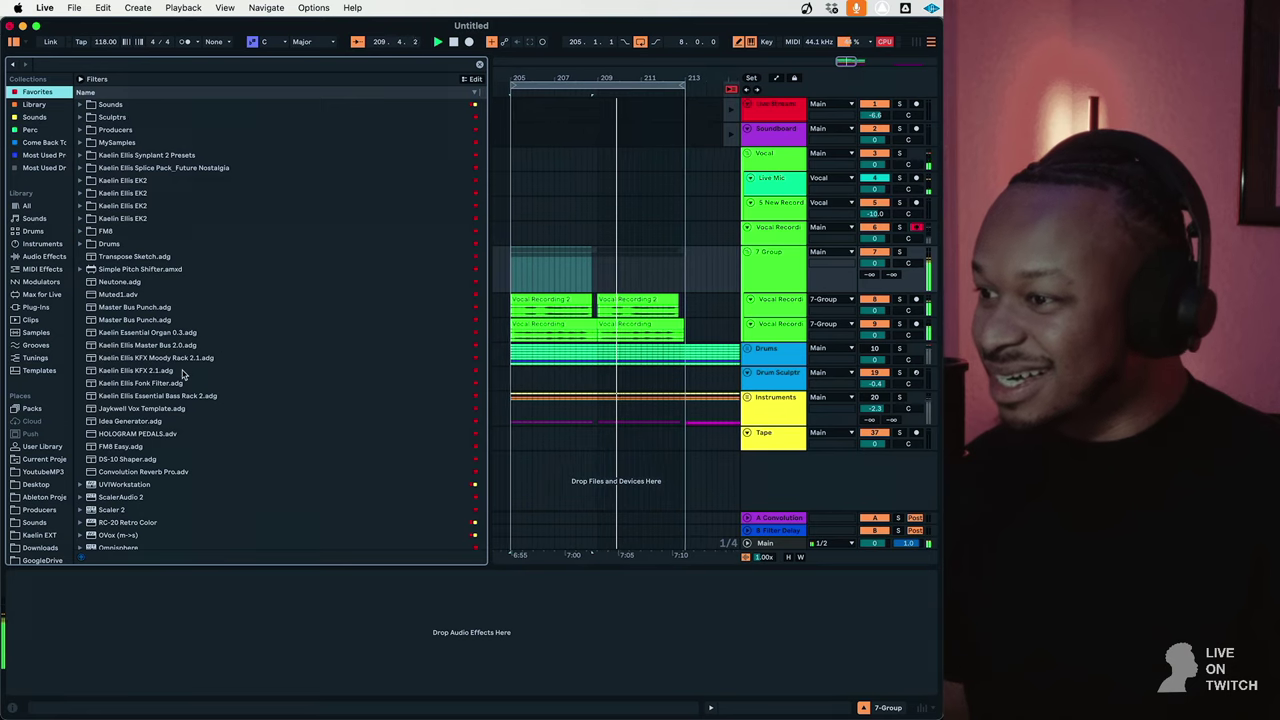
scroll(183, 374, down, 5)
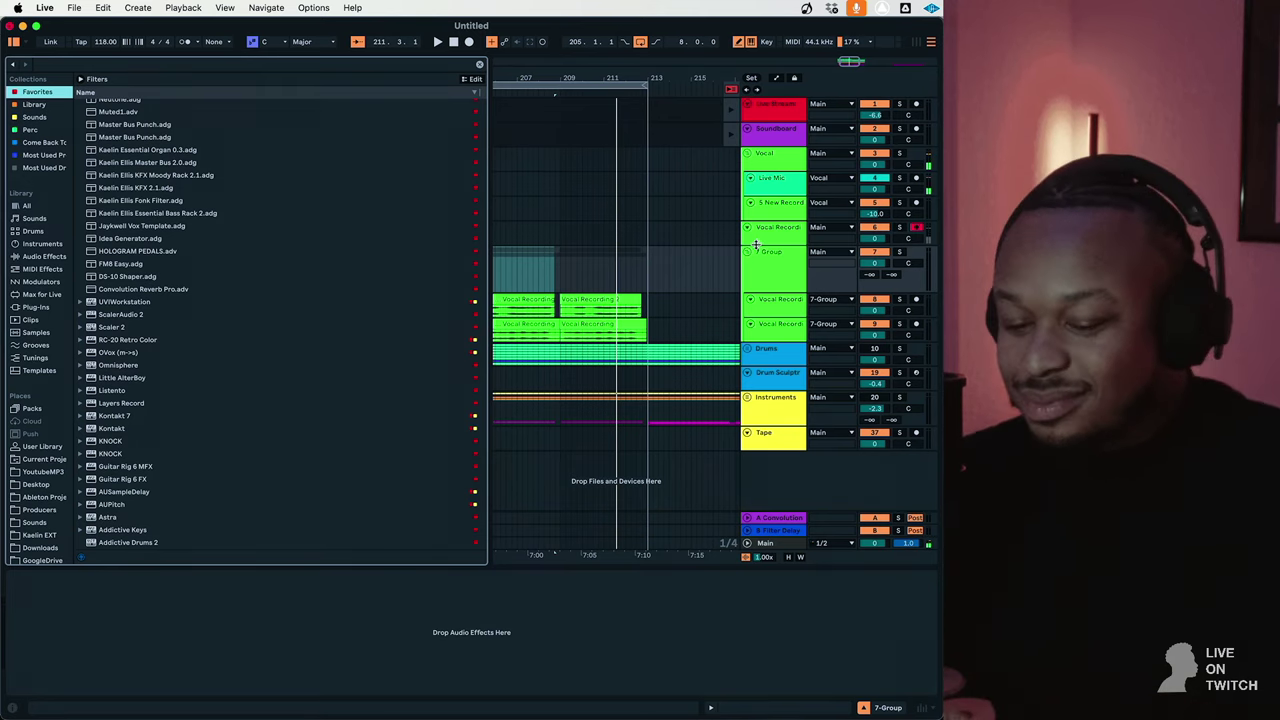
Listen to the grouped vocals from bar 205 with the drums and instruments muted.
scroll(586, 237, left, 5)
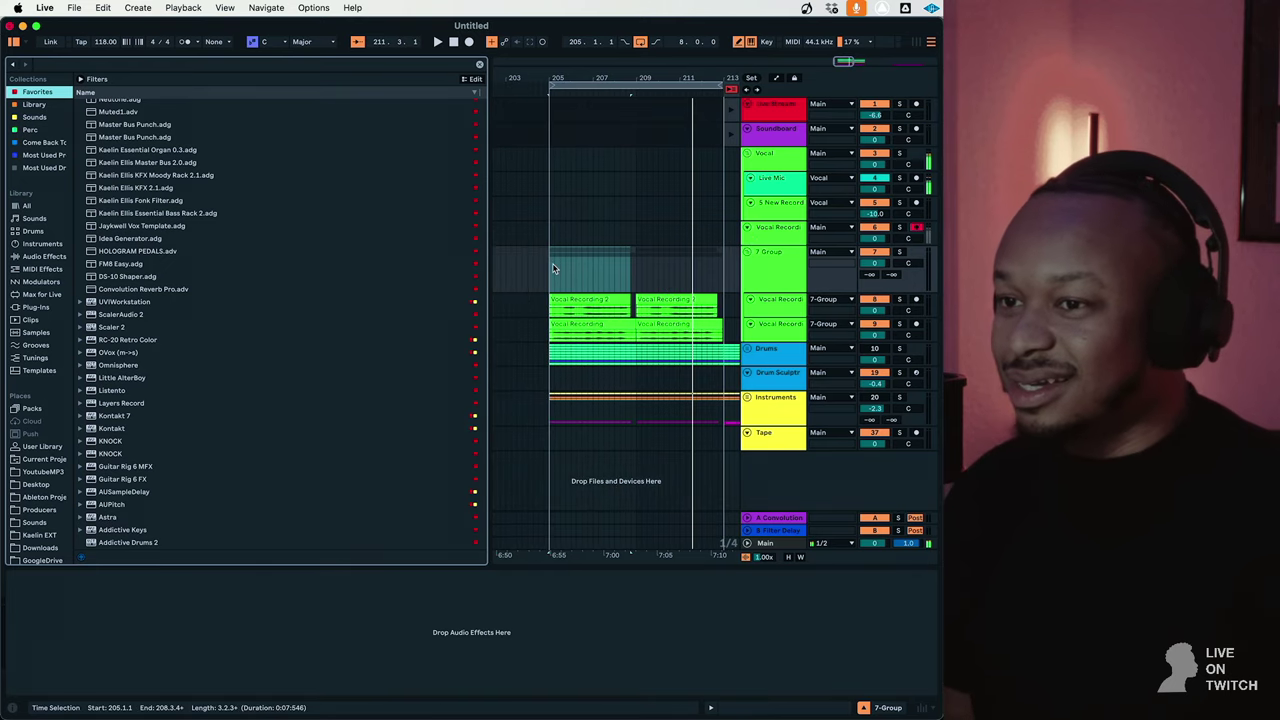
click(549, 272)
scroll(549, 272, left, 1)
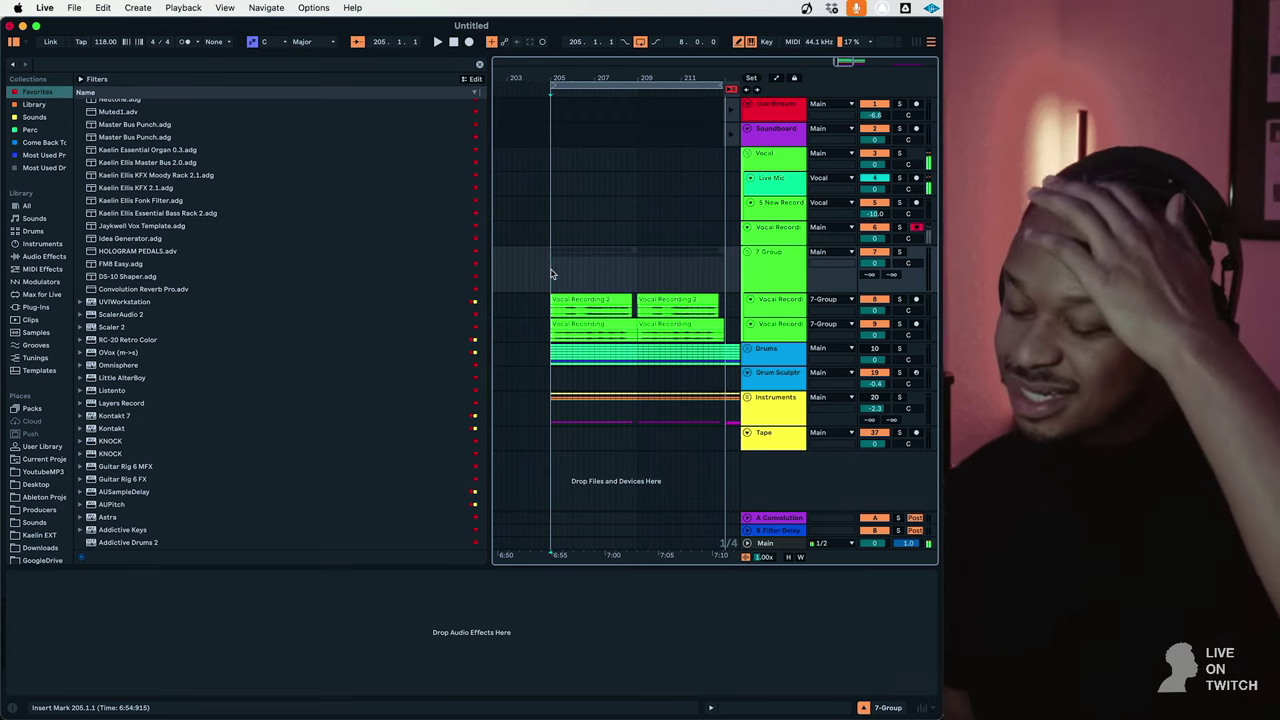
key(space)
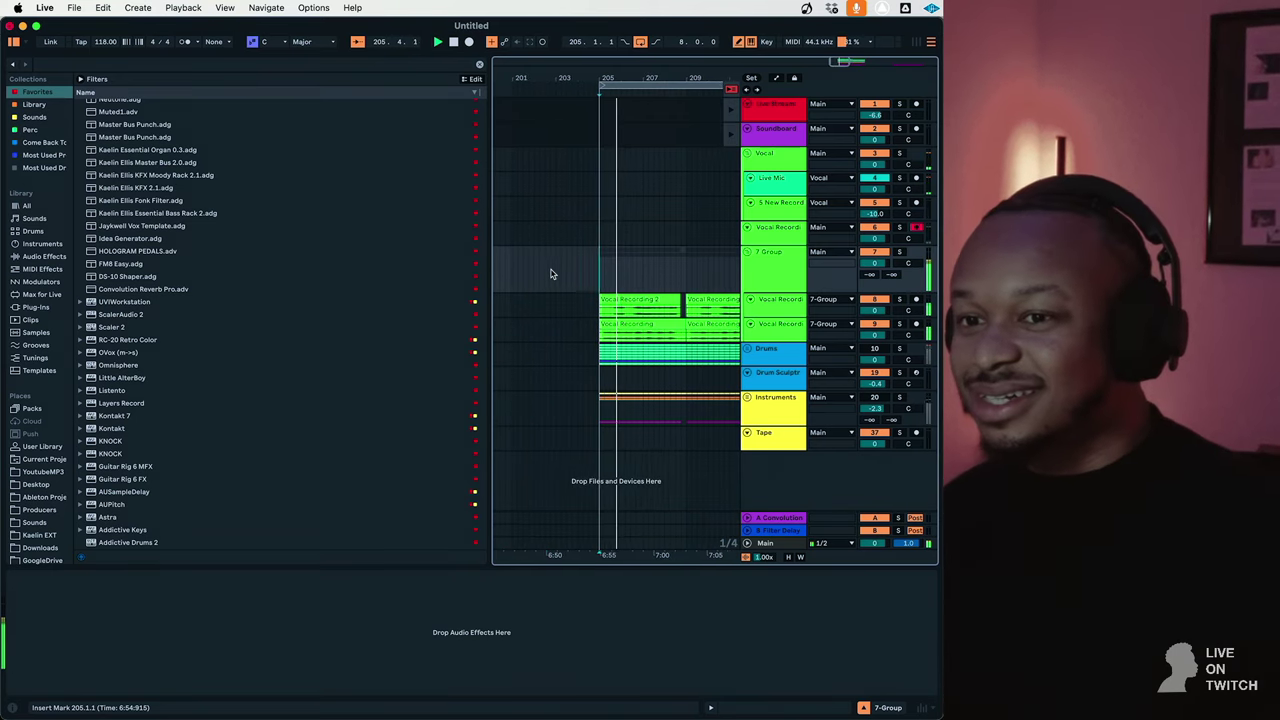
Insert an audio track inside the vocal group and load the Kaelin Ellis KFX 2.1 rack on the group.
click(765, 306)
double_click(765, 308)
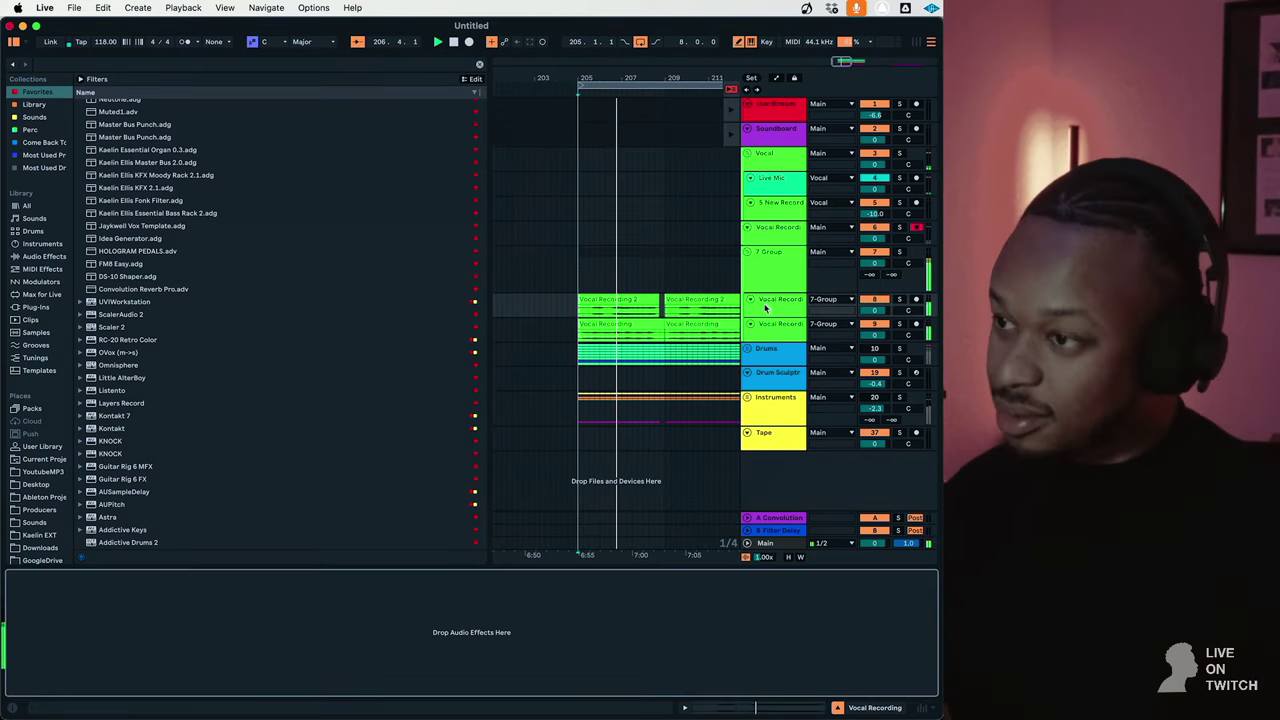
click(782, 306)
key(super+t)
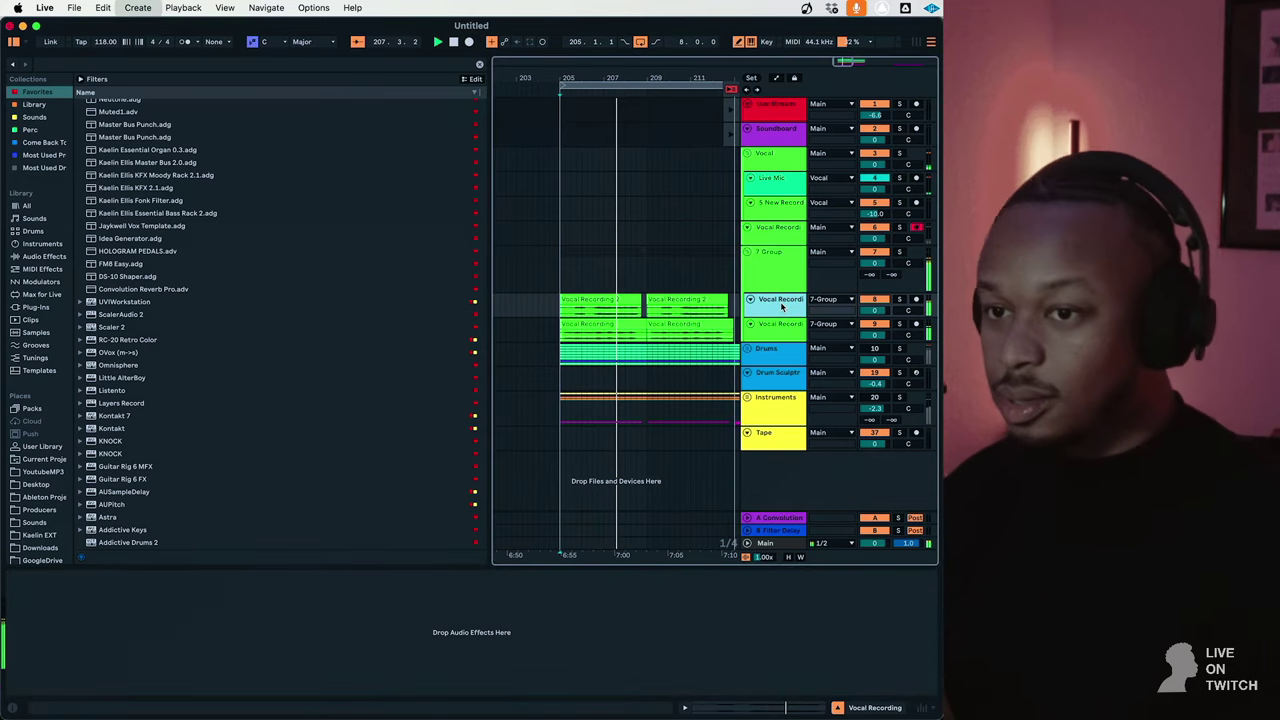
drag(72, 578, 770, 262)
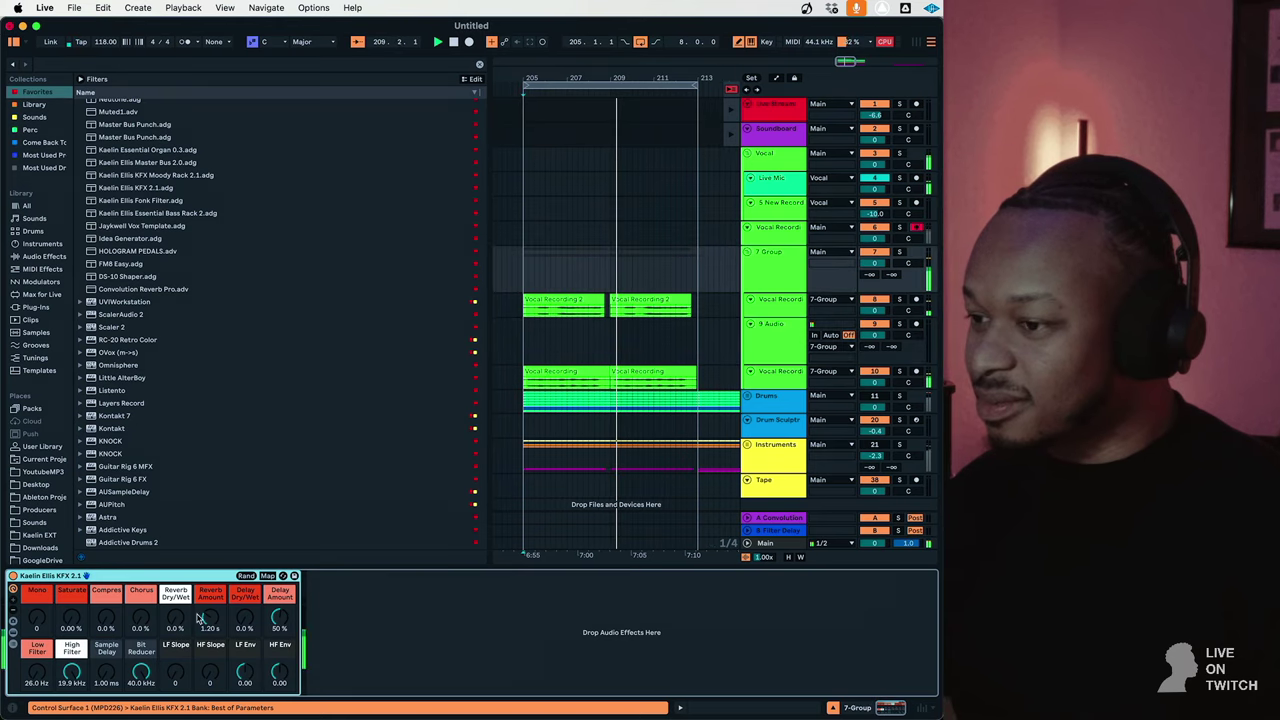
Set the group rack's Reverb Dry/Wet to 36%, Reverb Amount to 6.95 s and Delay Dry/Wet to 2.4%, and the group's volume to -3.2 dB.
drag(175, 619, 175, 560)
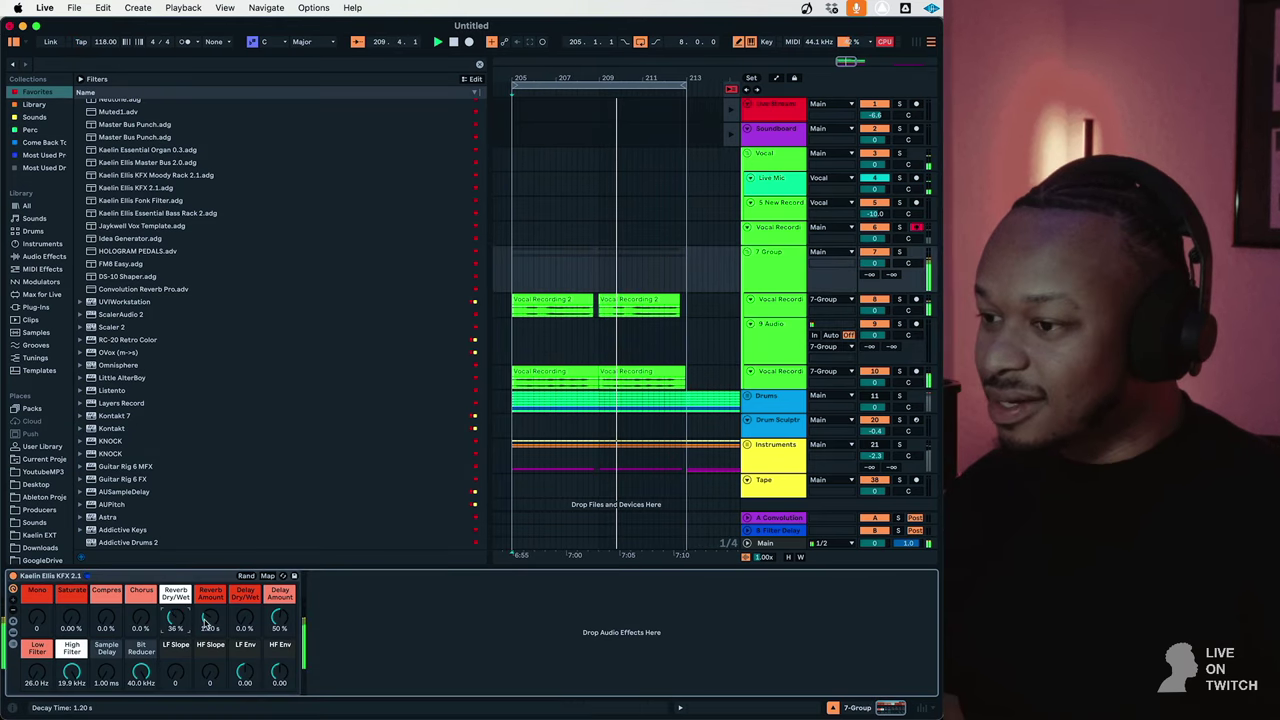
drag(207, 620, 207, 570)
drag(244, 619, 244, 614)
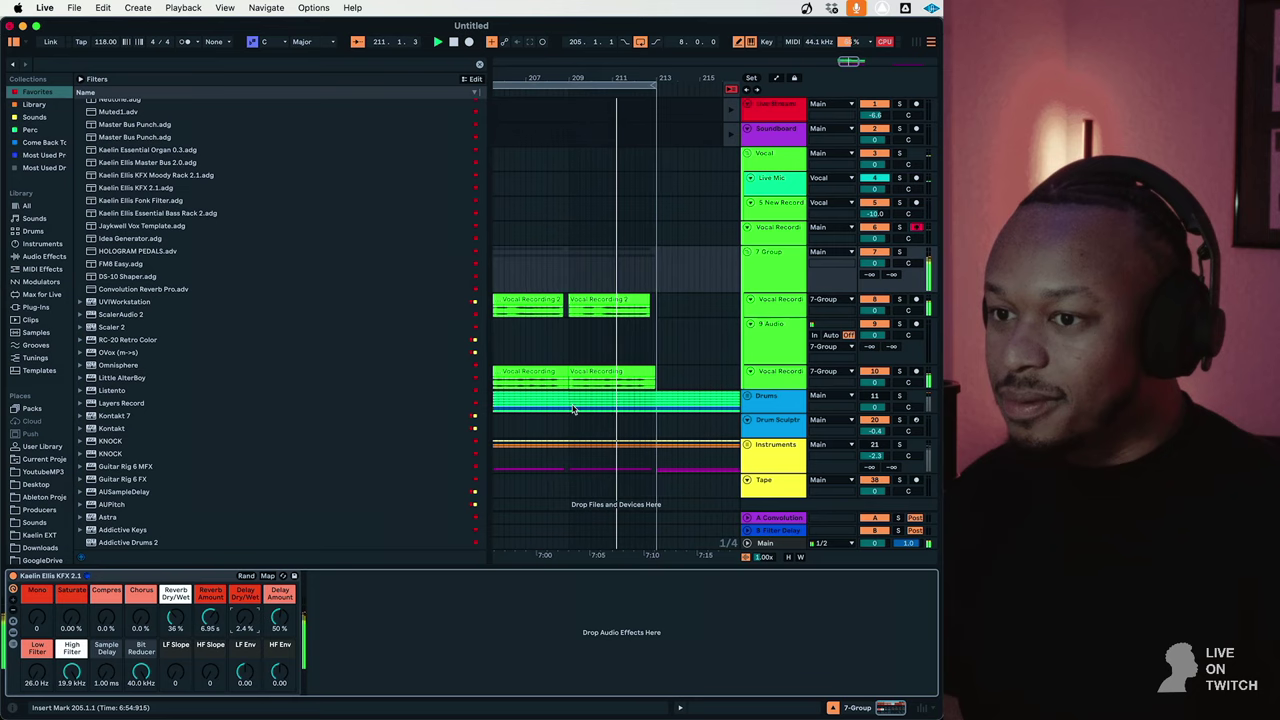
scroll(543, 406, left, 2)
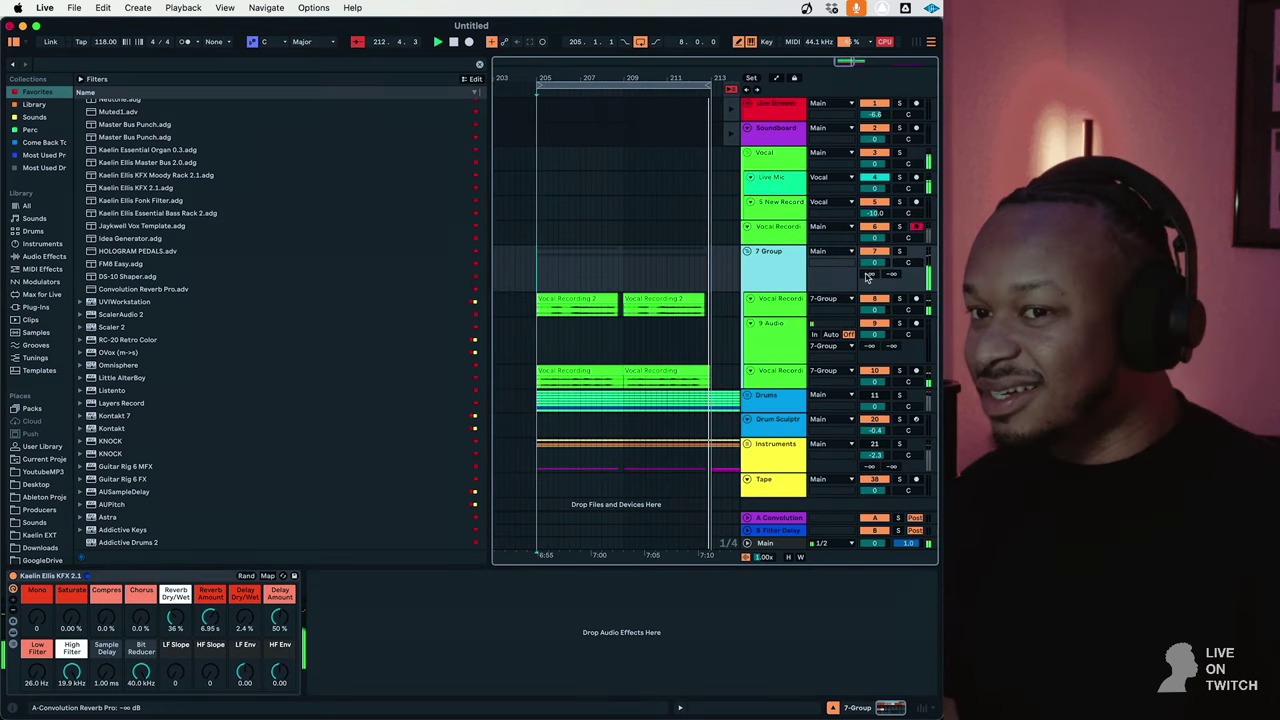
drag(875, 262, 875, 268)
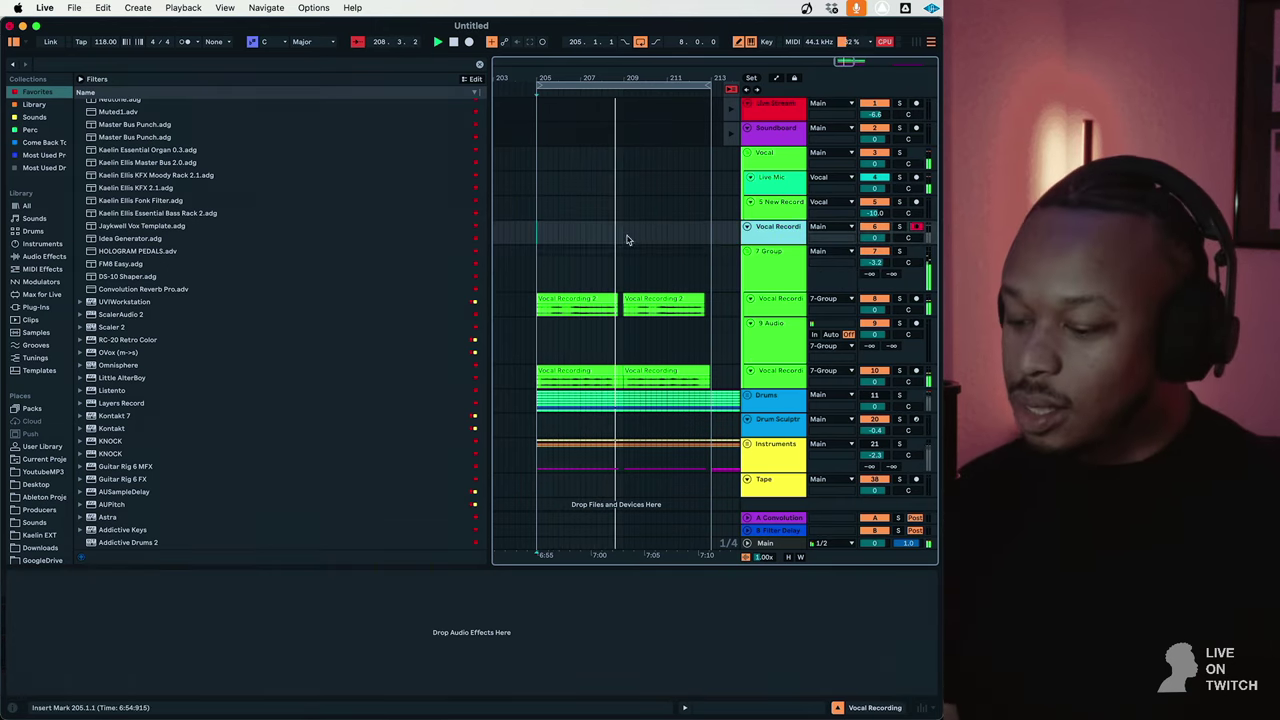
Record a third vocal take from bar 205 on the armed Vocal Recording track outside the group.
click(618, 234)
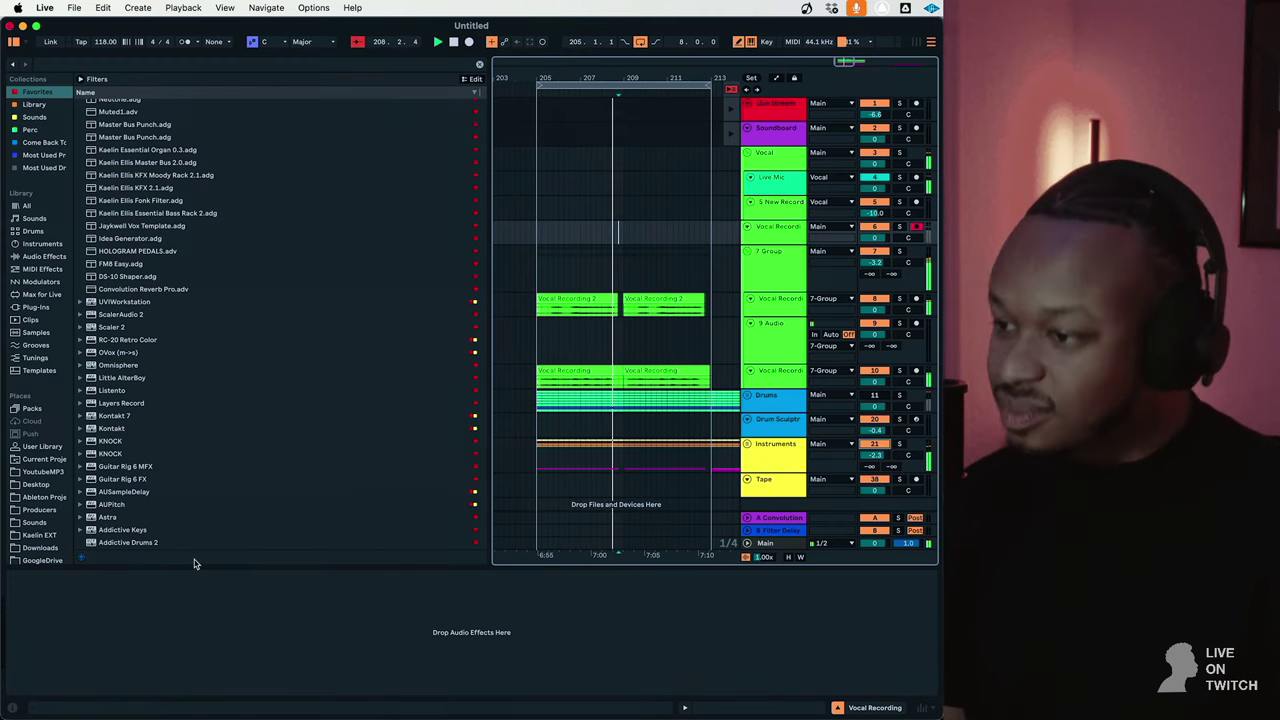
click(769, 288)
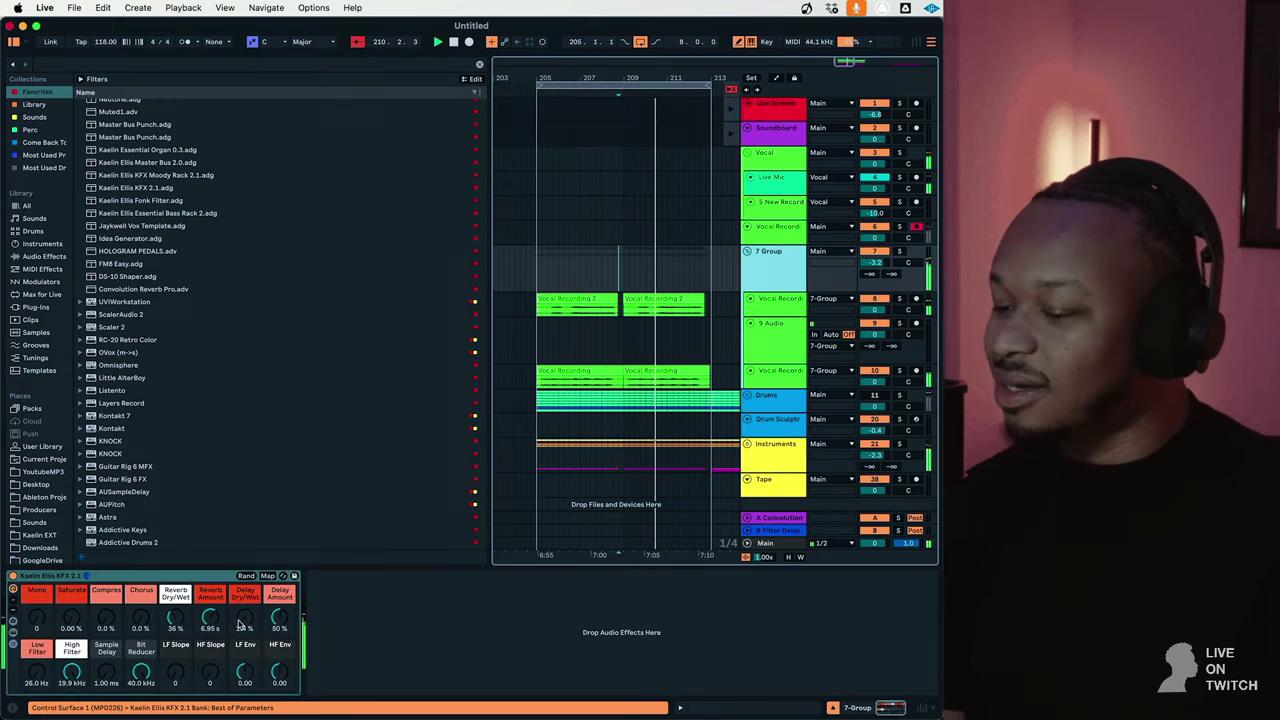
click(750, 236)
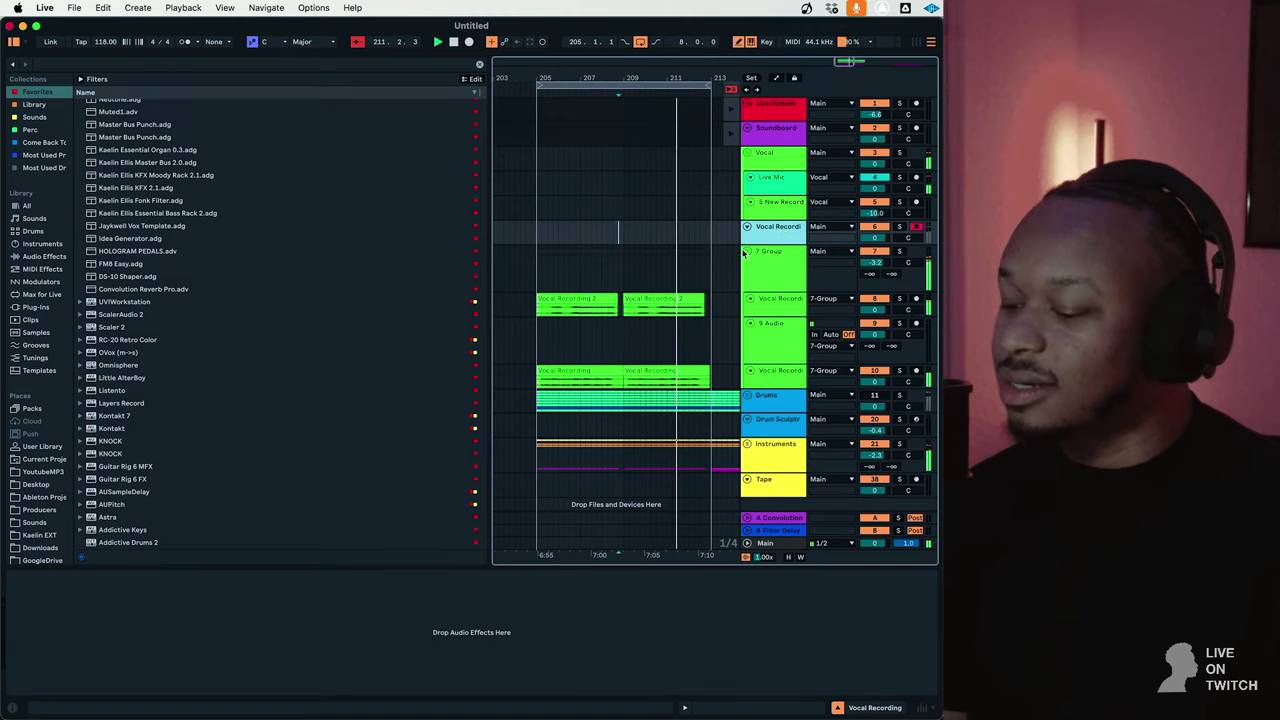
click(541, 238)
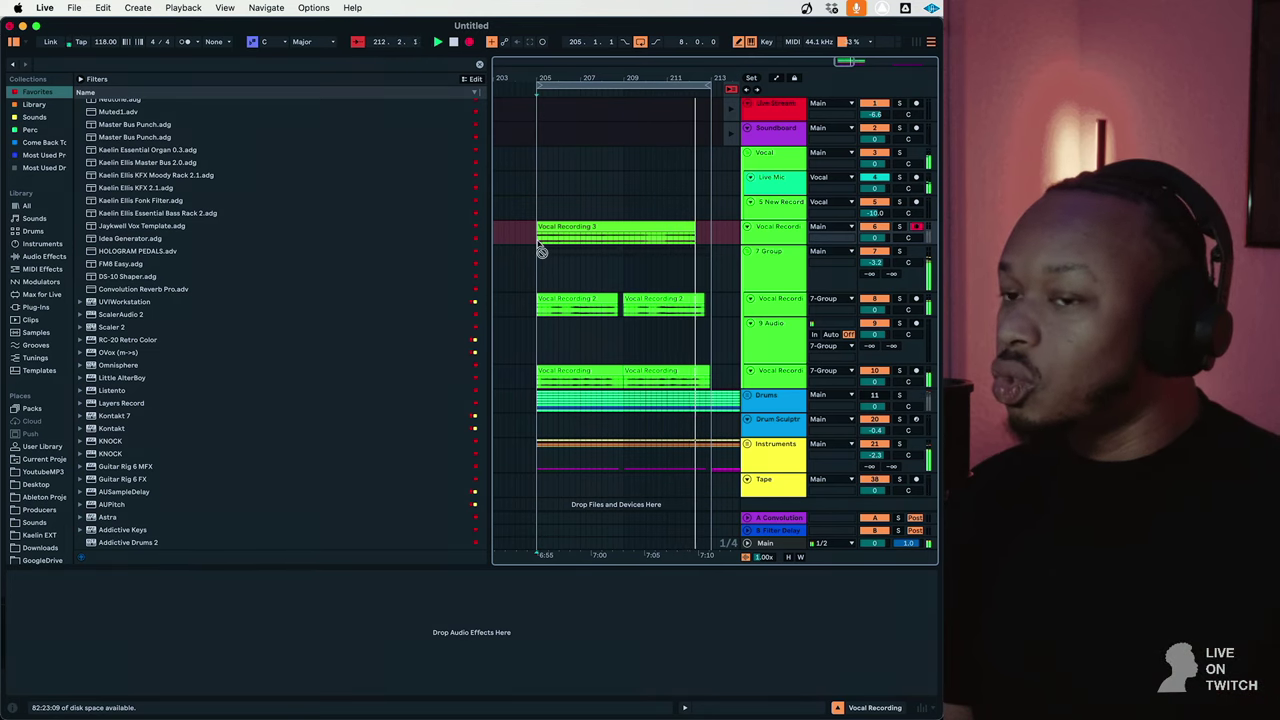
key(F9)
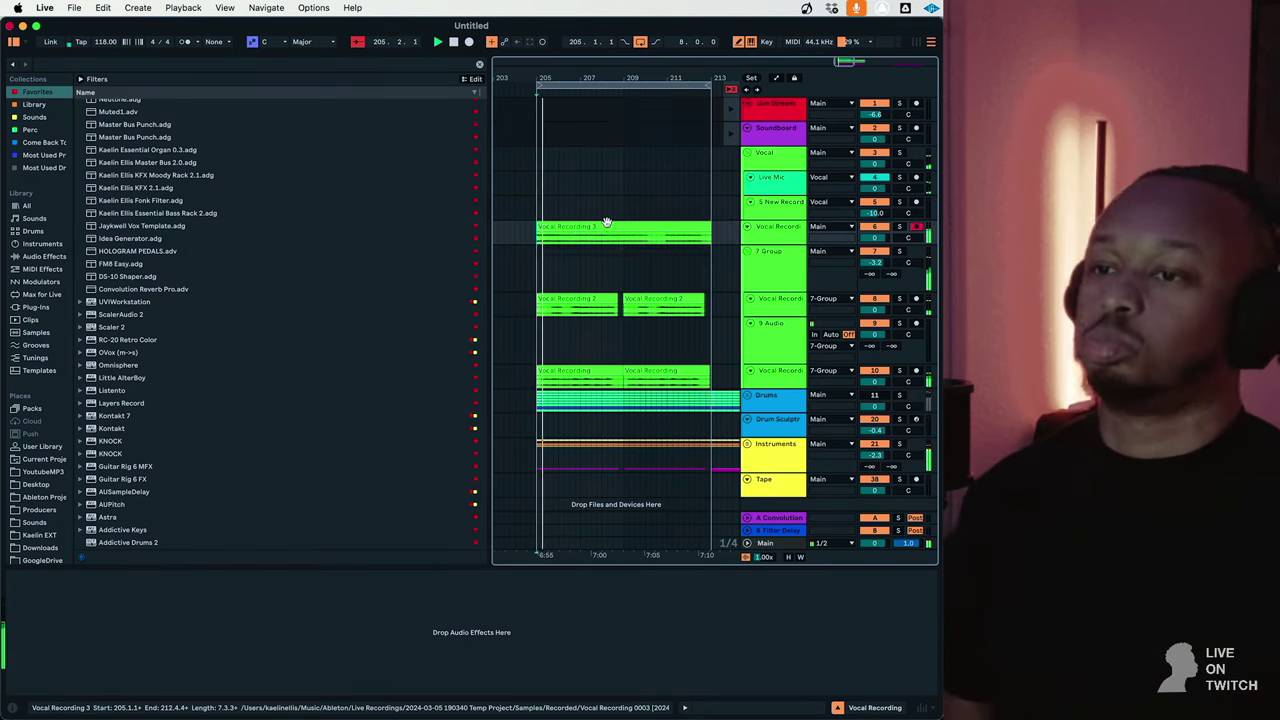
Set the third take's warp mode to Complex Pro and lower its track volume to about -8.1 dB.
double_click(606, 223)
click(155, 587)
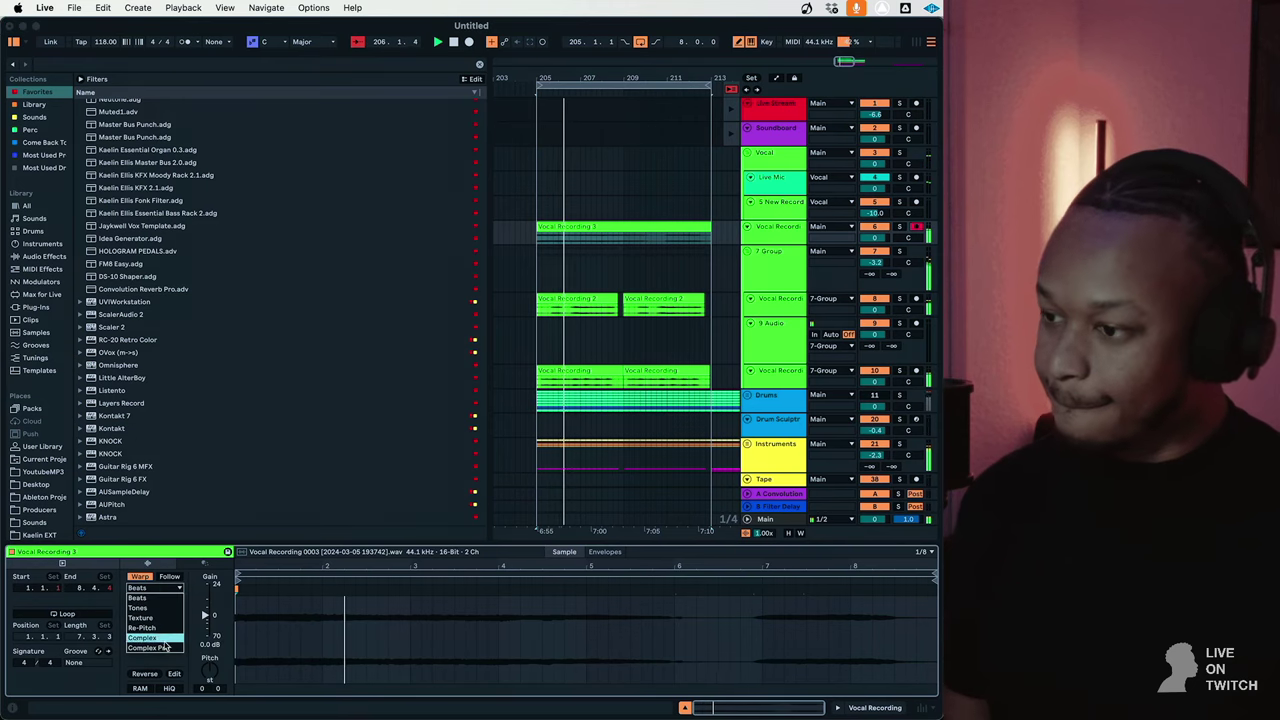
click(150, 647)
drag(873, 238, 873, 256)
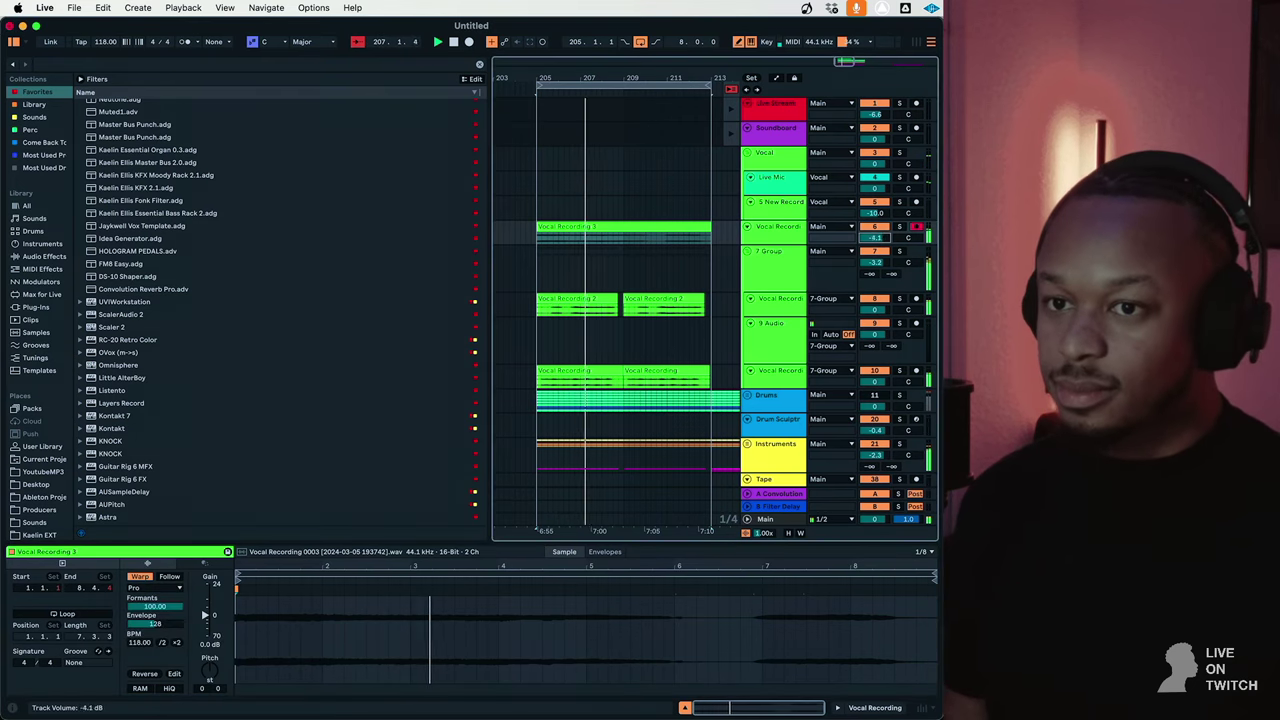
Move the third take's track into the vocal group and place the first take's track directly above it.
drag(788, 238, 763, 331)
double_click(774, 251)
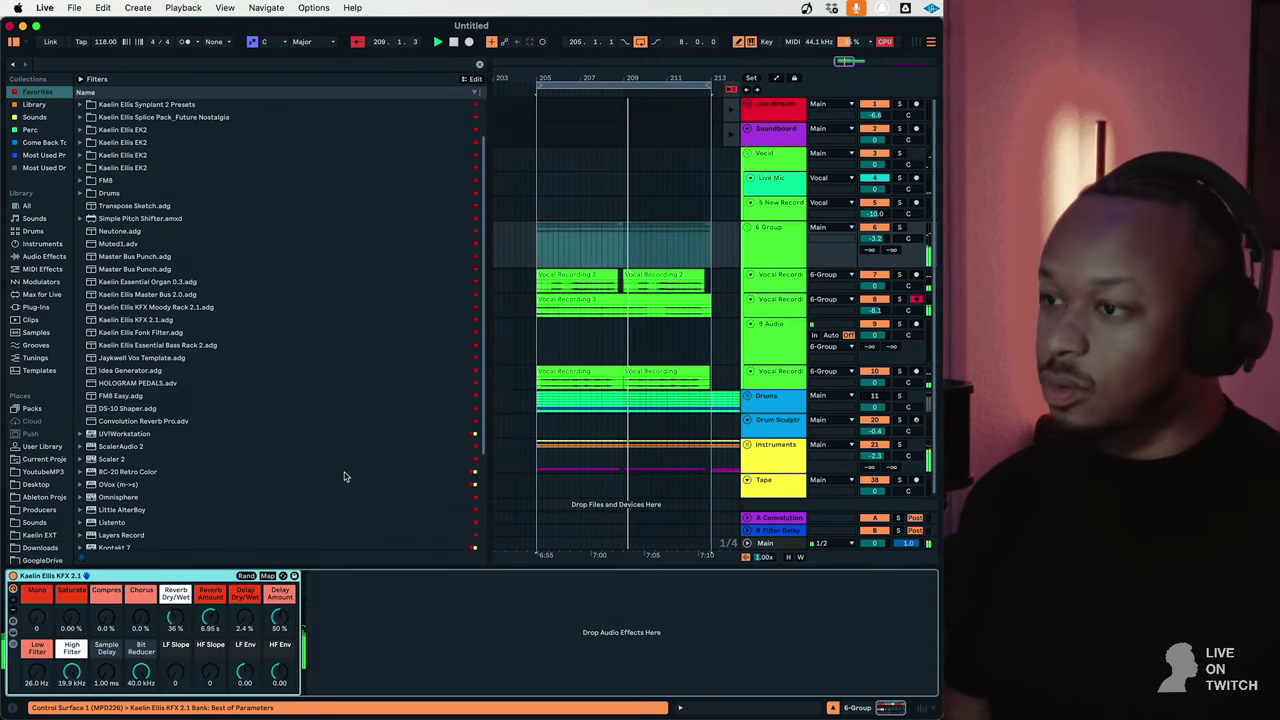
click(782, 310)
double_click(597, 306)
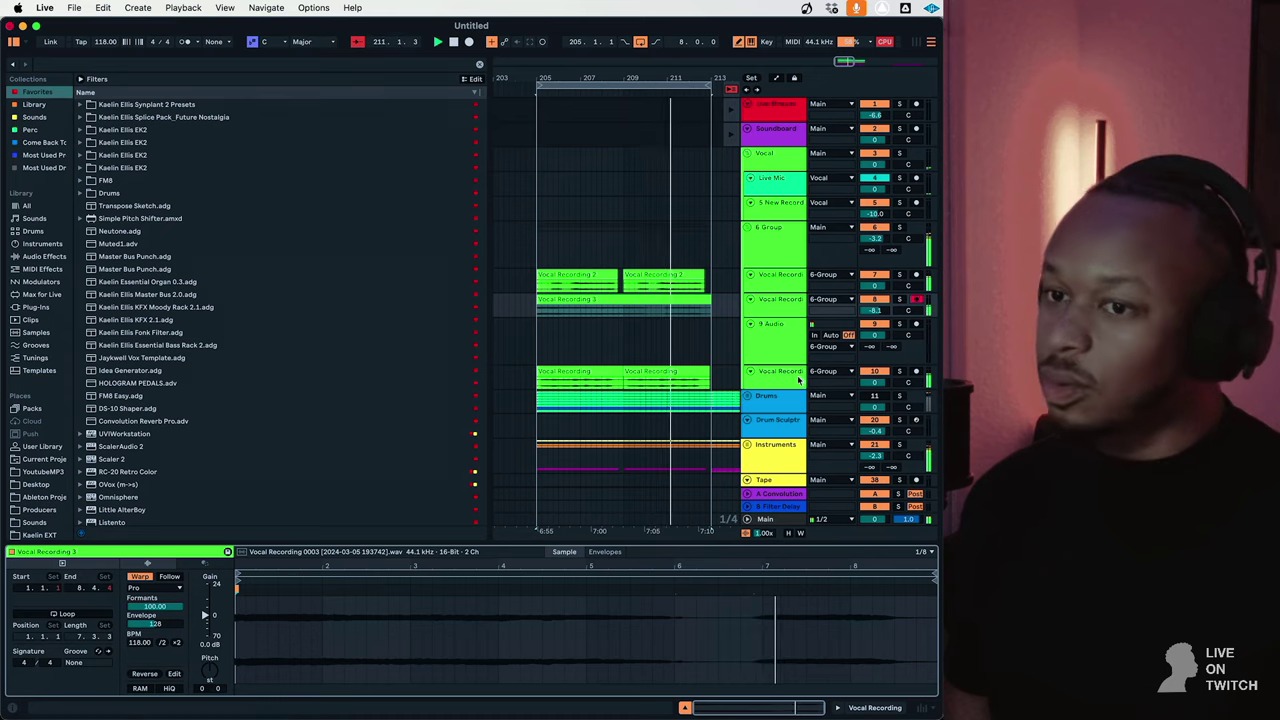
drag(794, 373, 788, 300)
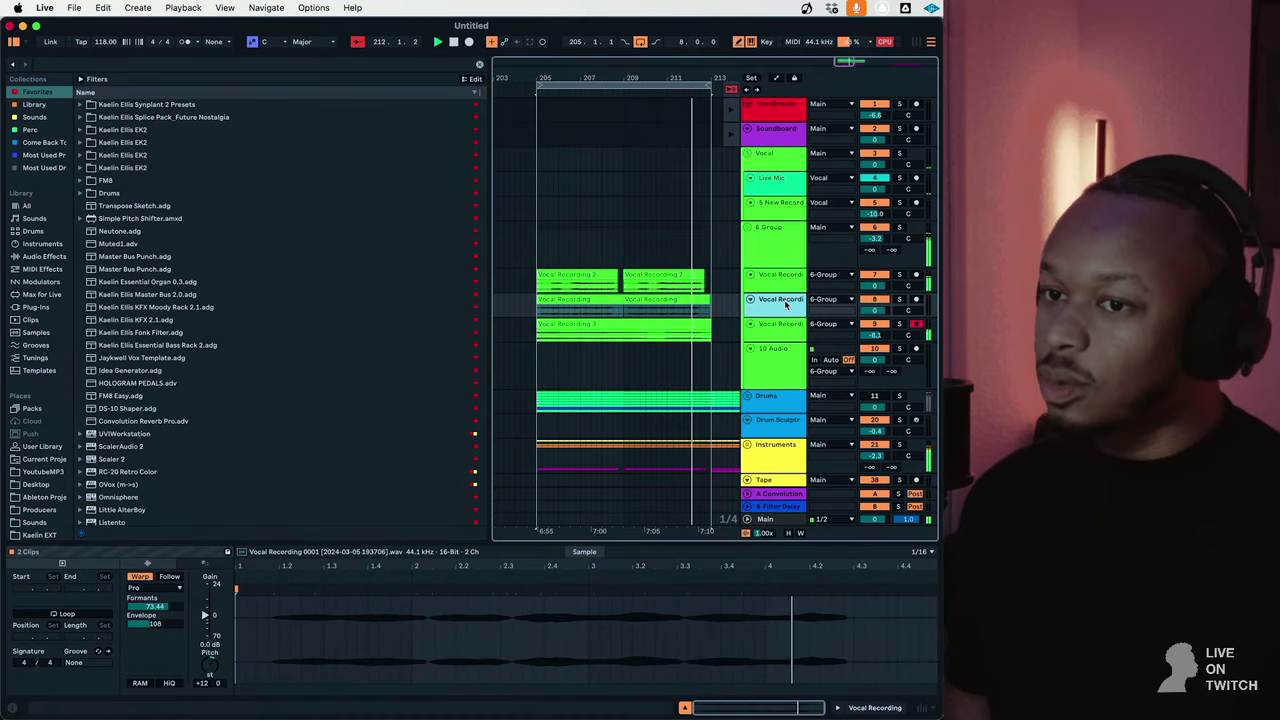
Lower the volume of the first and second take tracks together to -4.3 dB.
shift+click(788, 280)
drag(873, 286, 873, 303)
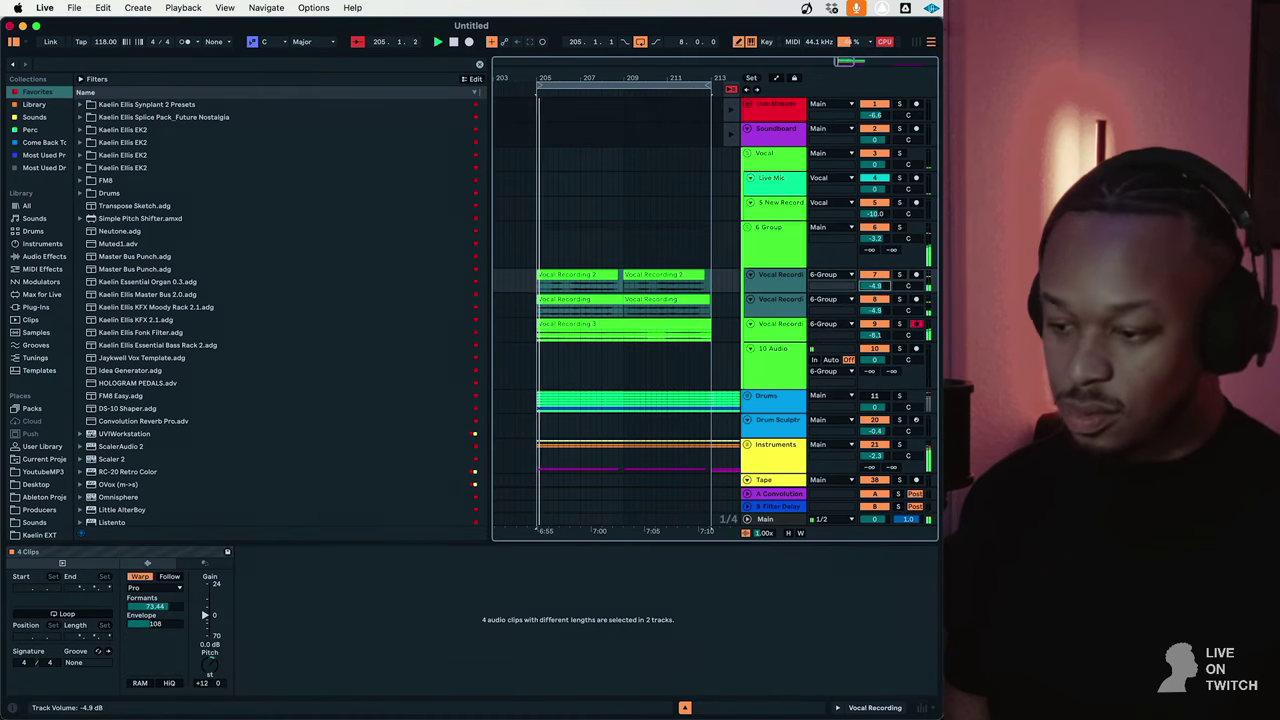
click(827, 318)
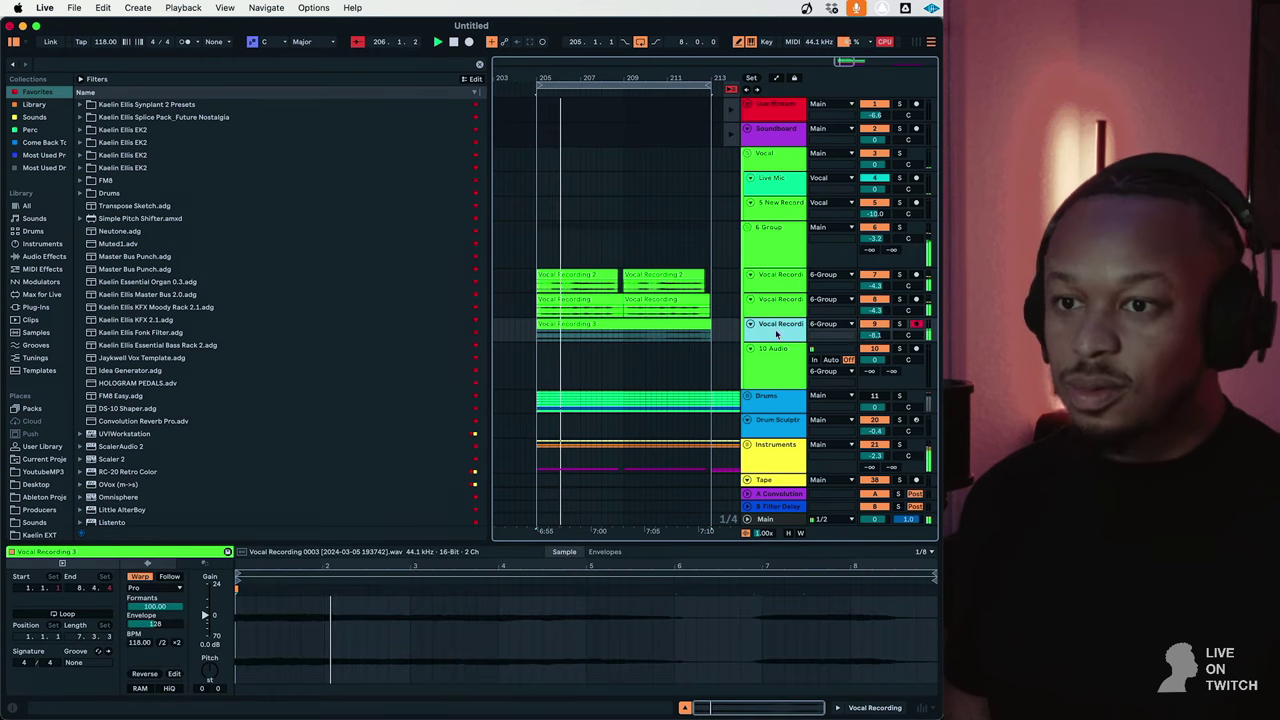
Audition the Lavendar sample track in the Instruments group by soloing it briefly.
scroll(827, 330, down, 5)
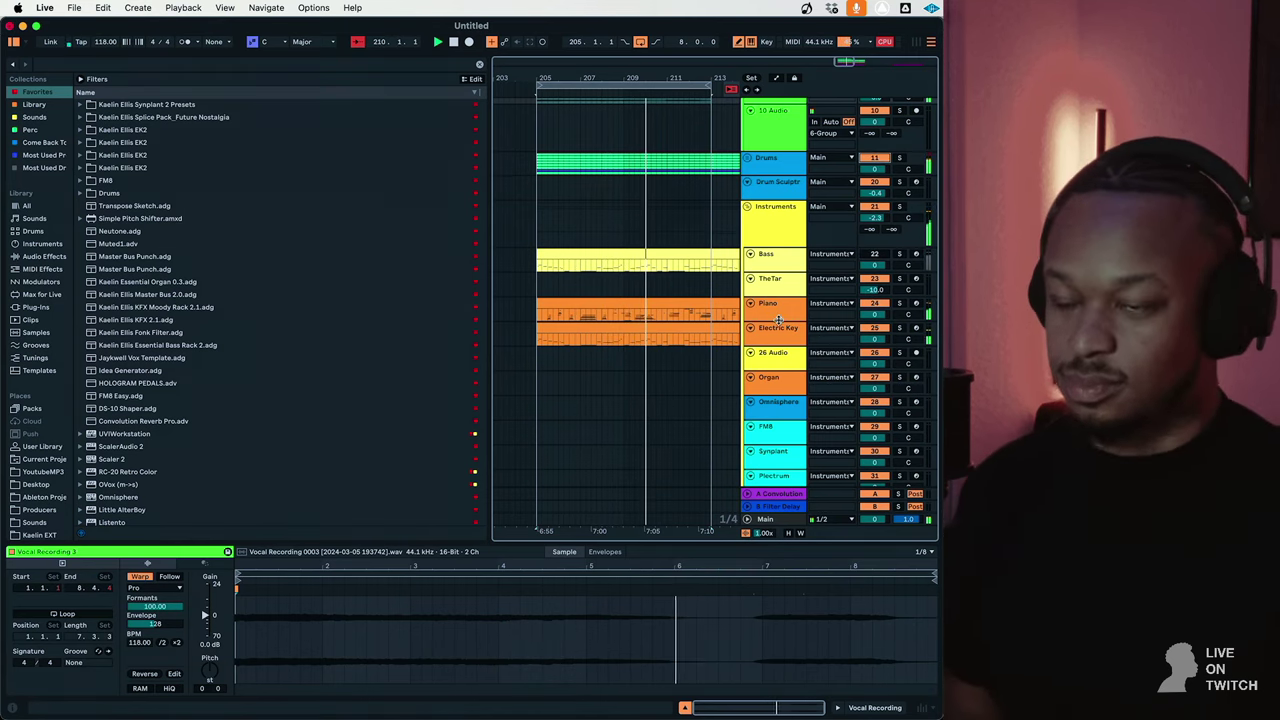
scroll(780, 322, down, 4)
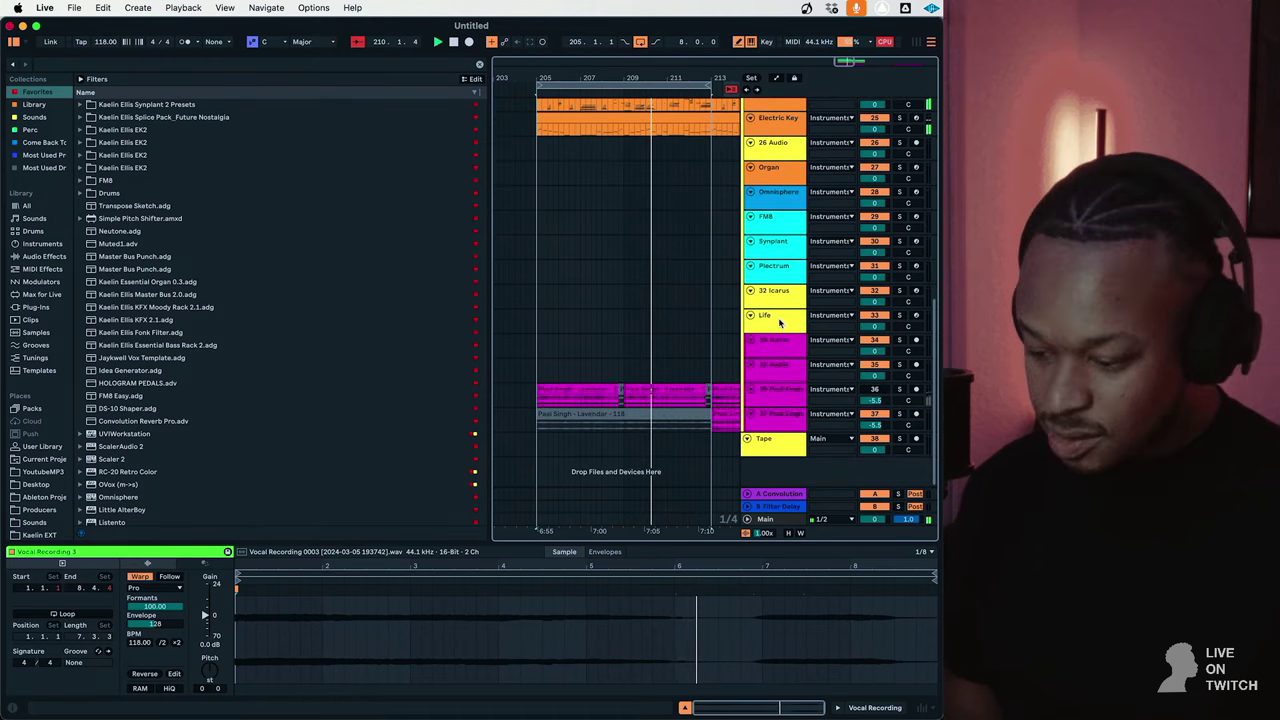
click(901, 391)
click(901, 391)
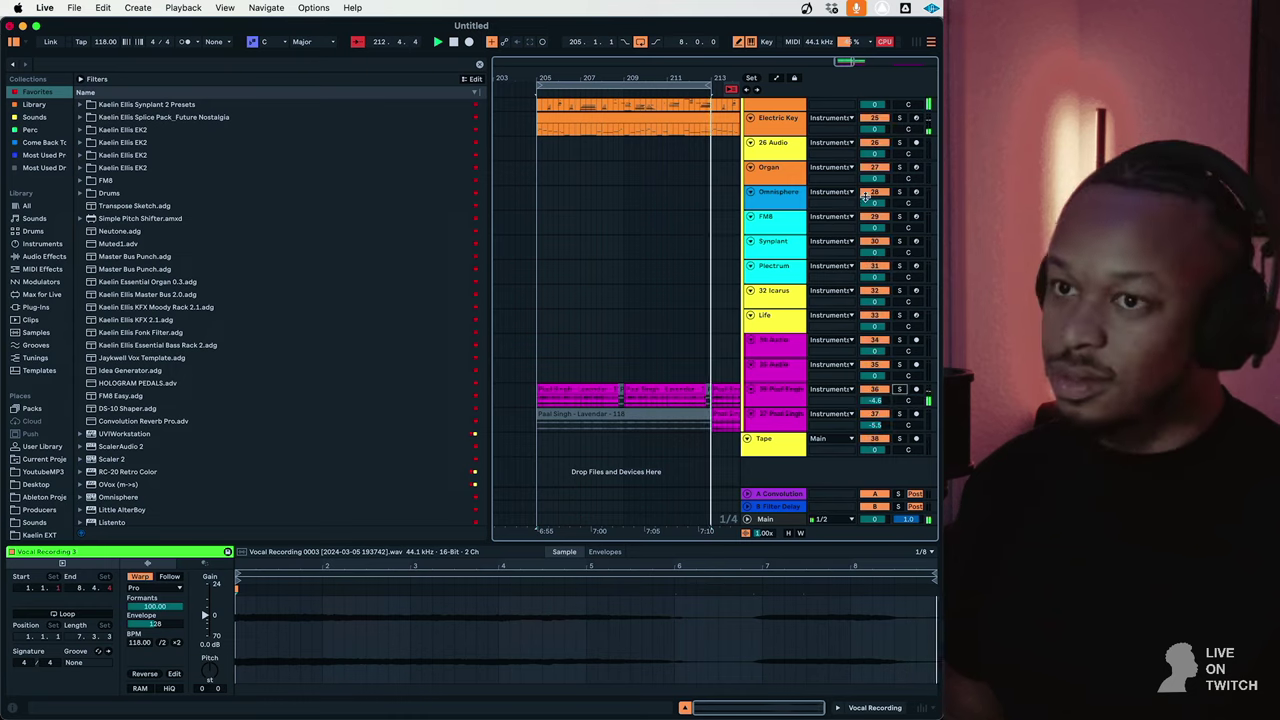
Mute the Piano and Electric Key tracks and fold the Instruments group.
scroll(866, 200, up, 4)
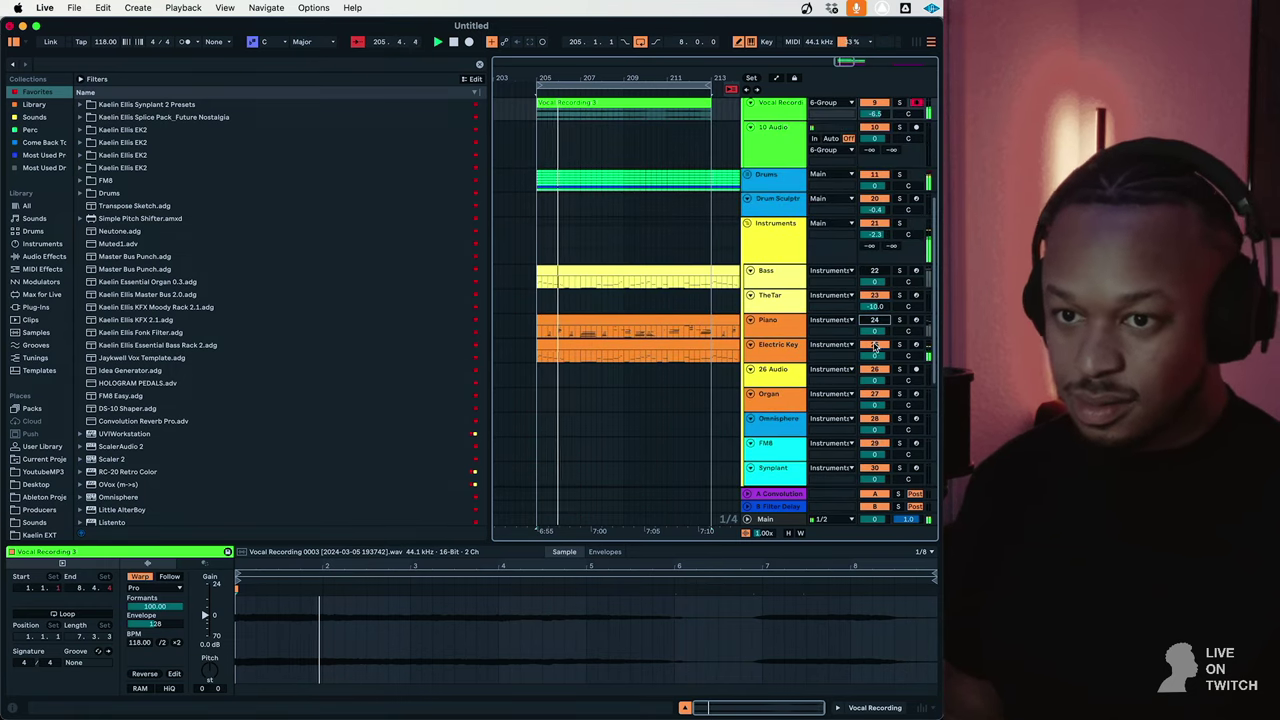
click(875, 345)
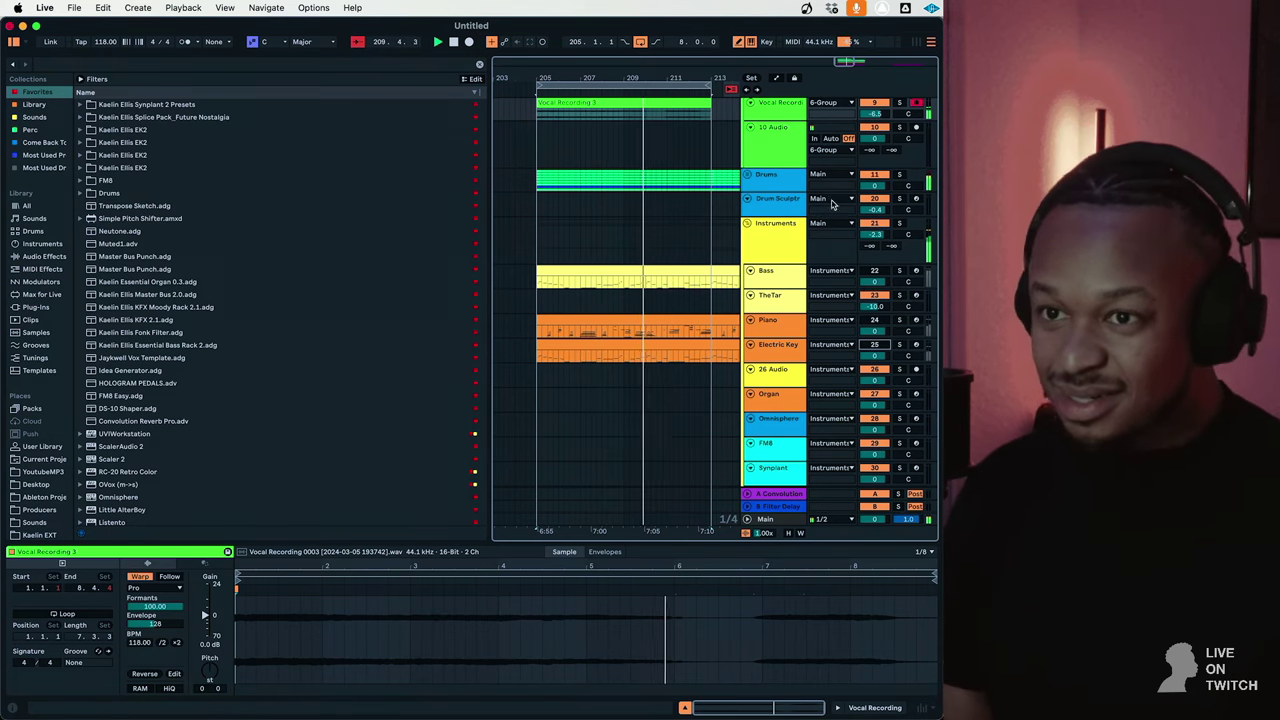
scroll(800, 280, up, 5)
click(747, 358)
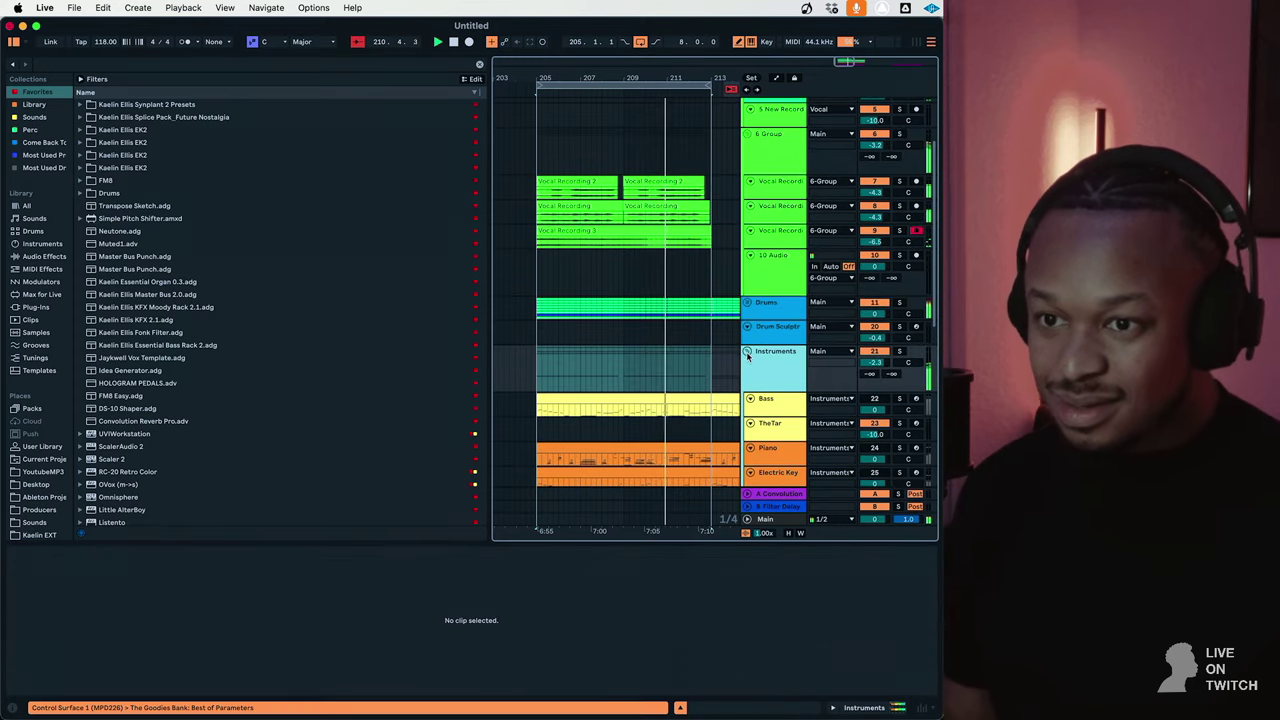
click(747, 352)
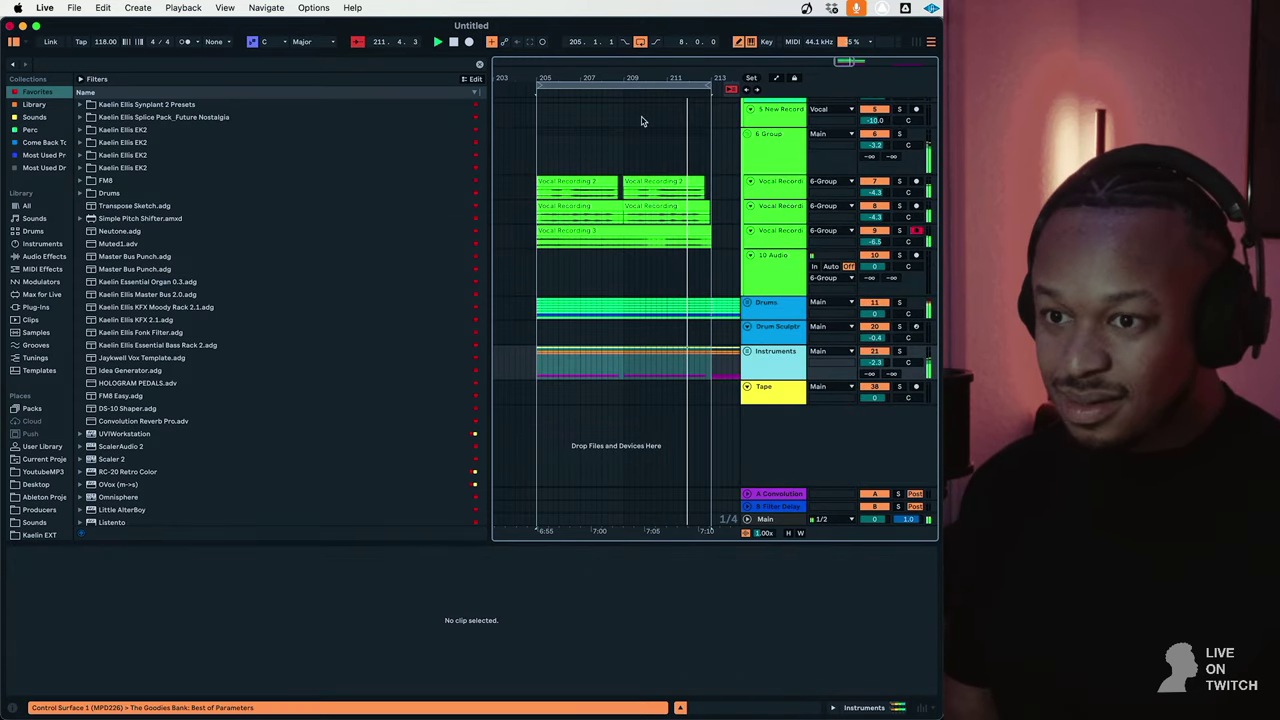
Duplicate the clips of all three vocal takes from bars 205–213 so they repeat from bar 213.
click(688, 367)
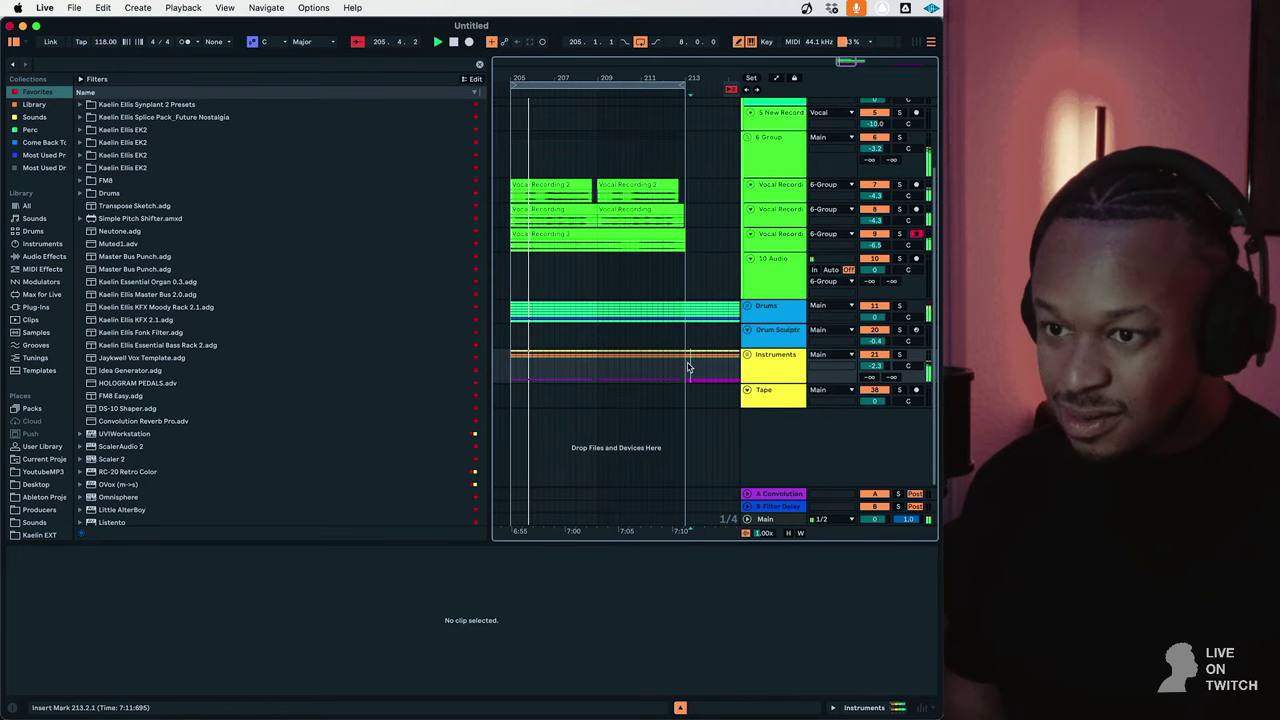
scroll(688, 300, up, 1)
click(687, 248)
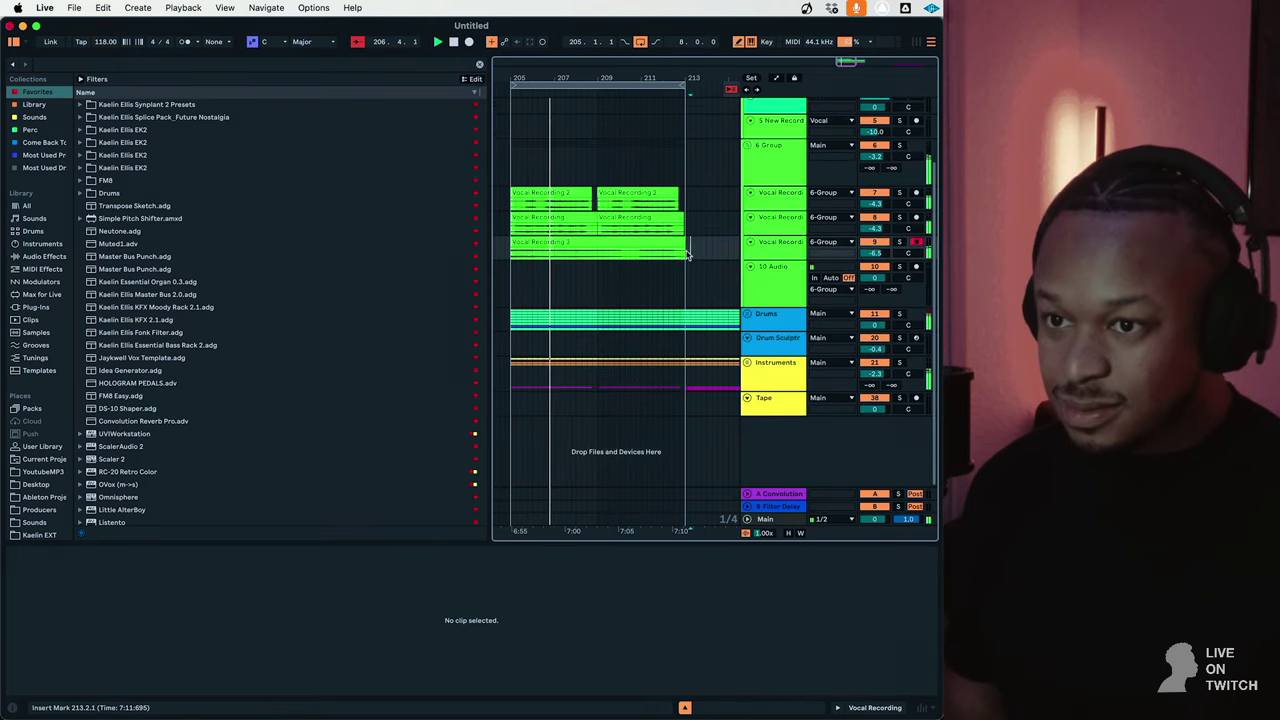
shift+click(517, 189)
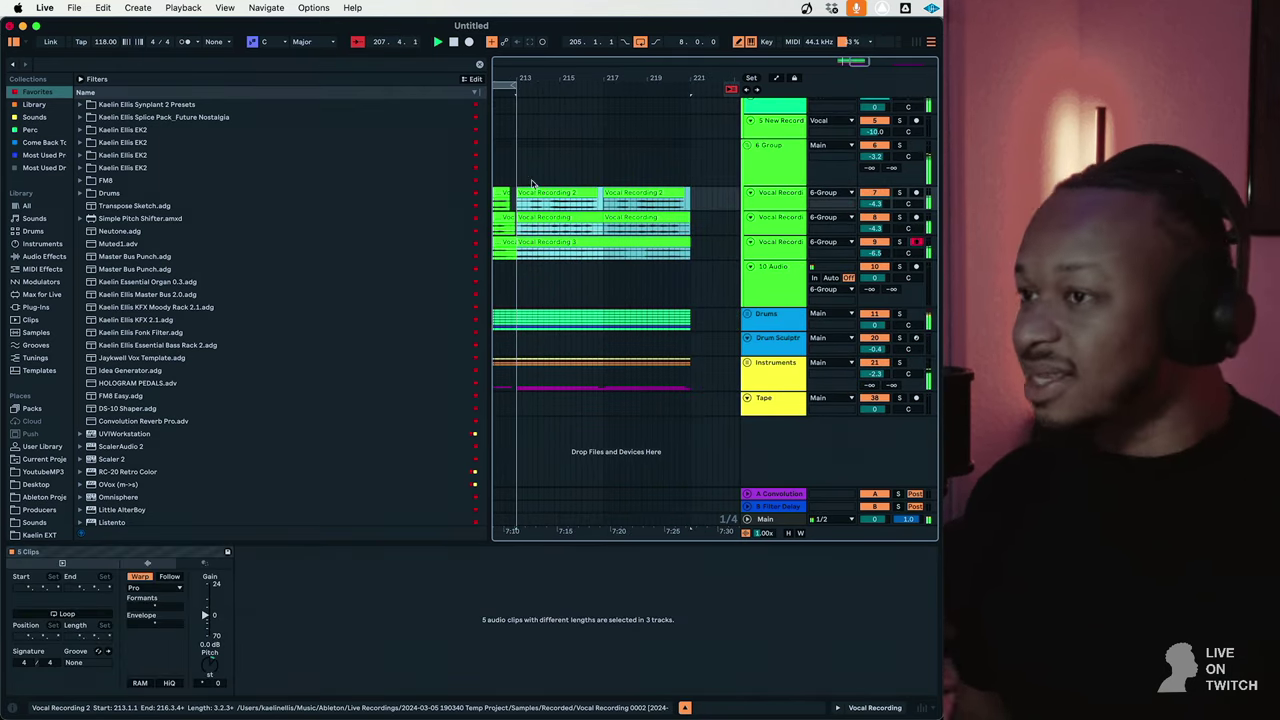
Hide the browser and paste a copy of the three vocal takes' bars 205–209 at bar 201 as an intro.
click(12, 46)
scroll(190, 140, left, 5)
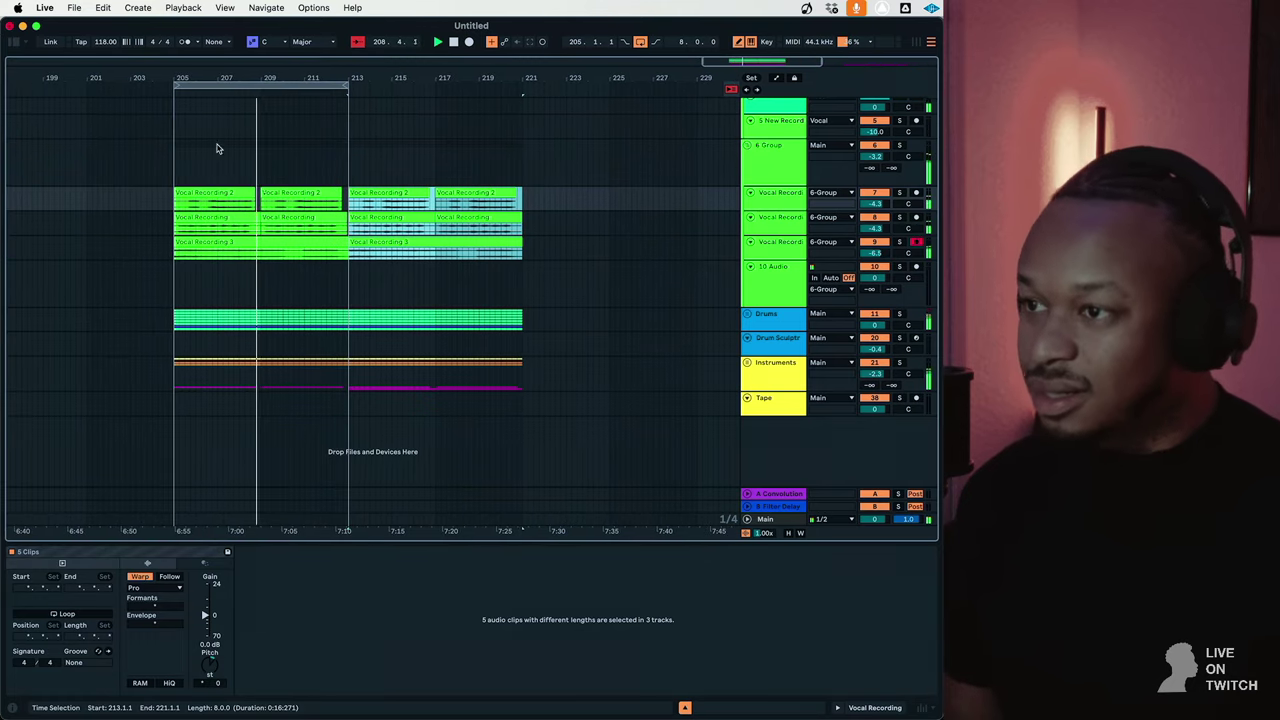
shift+click(212, 203)
click(232, 193)
shift+click(250, 243)
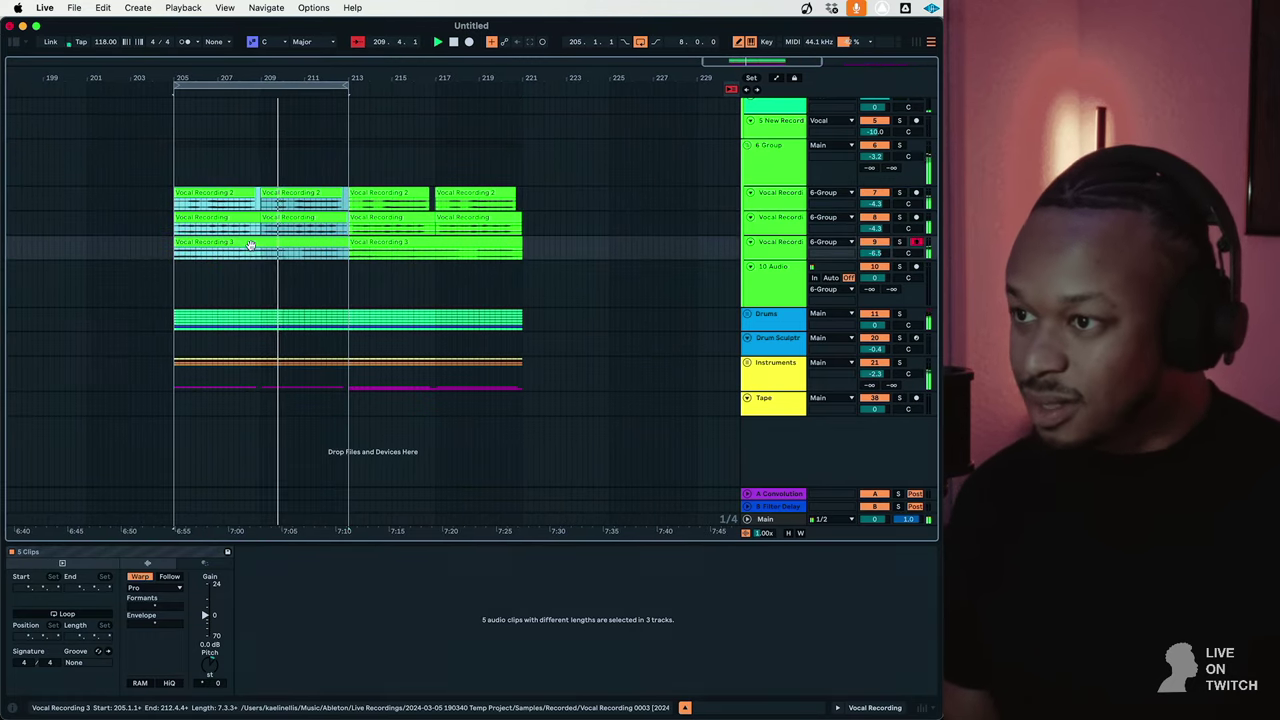
drag(261, 255, 173, 197)
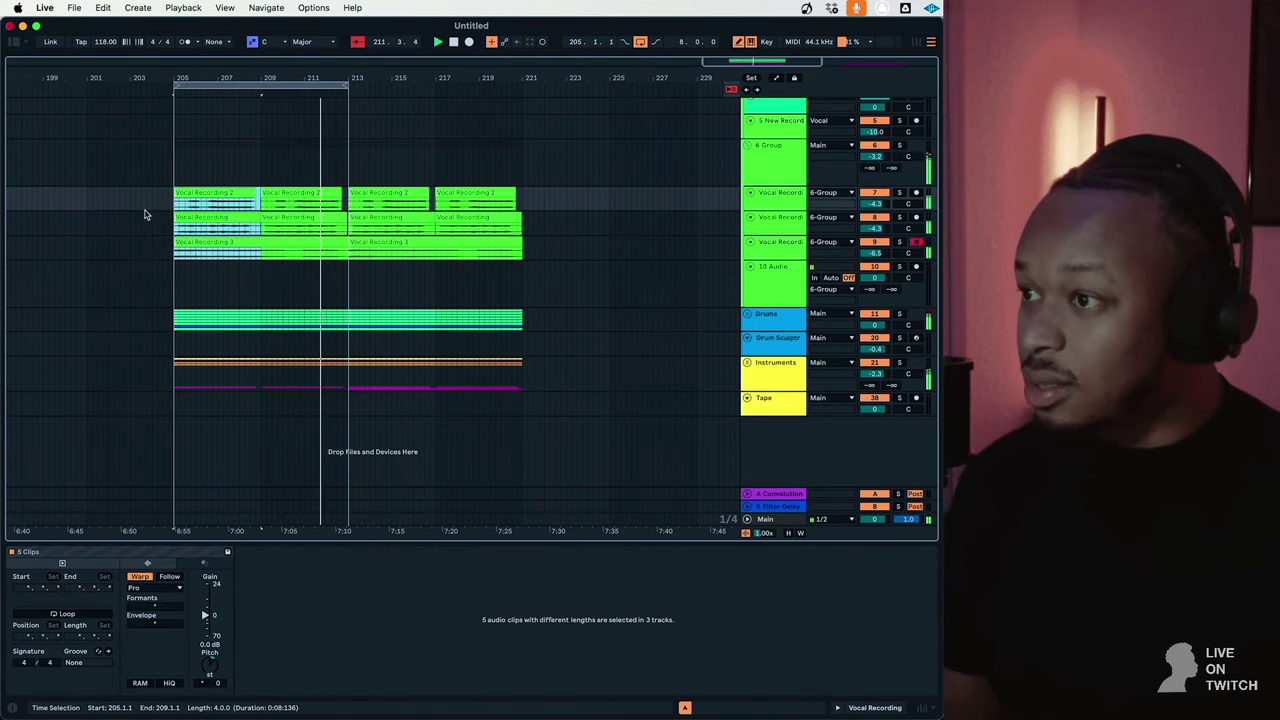
click(84, 206)
key(super+v)
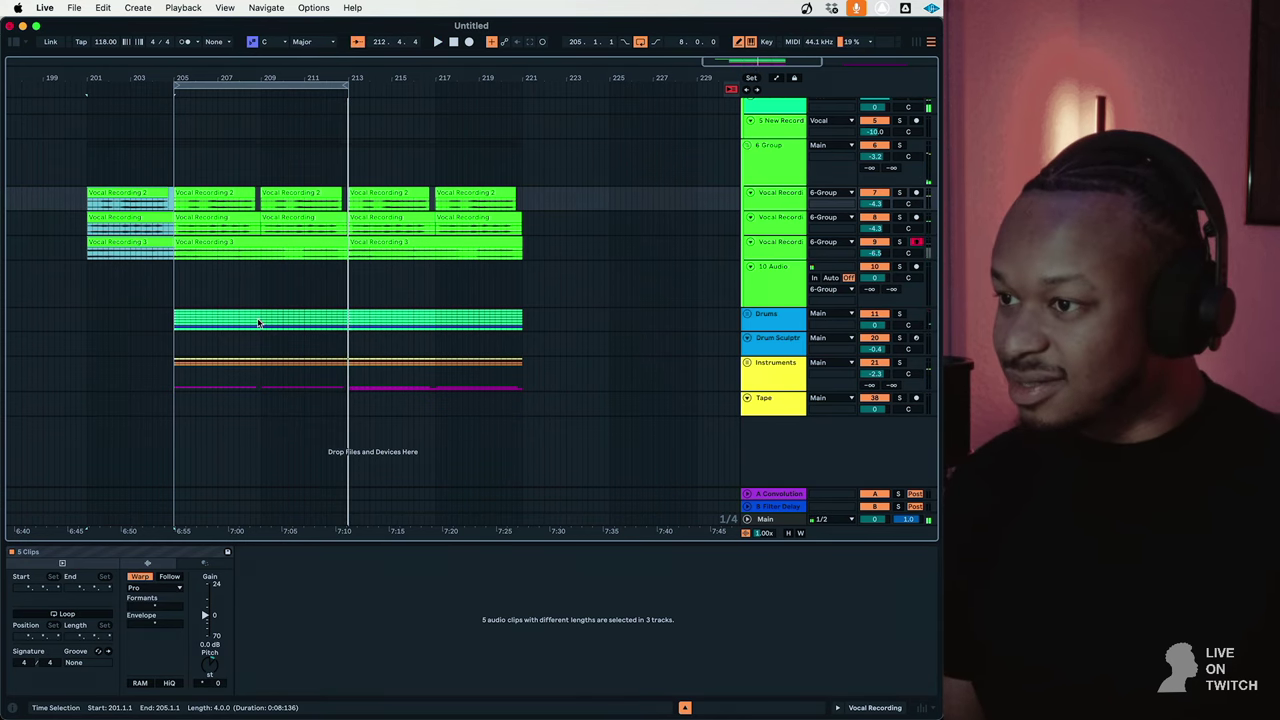
Start the drums slightly before bar 205 and add a nearly full-length fade-in to the third take's intro clip at bar 201.
click(168, 318)
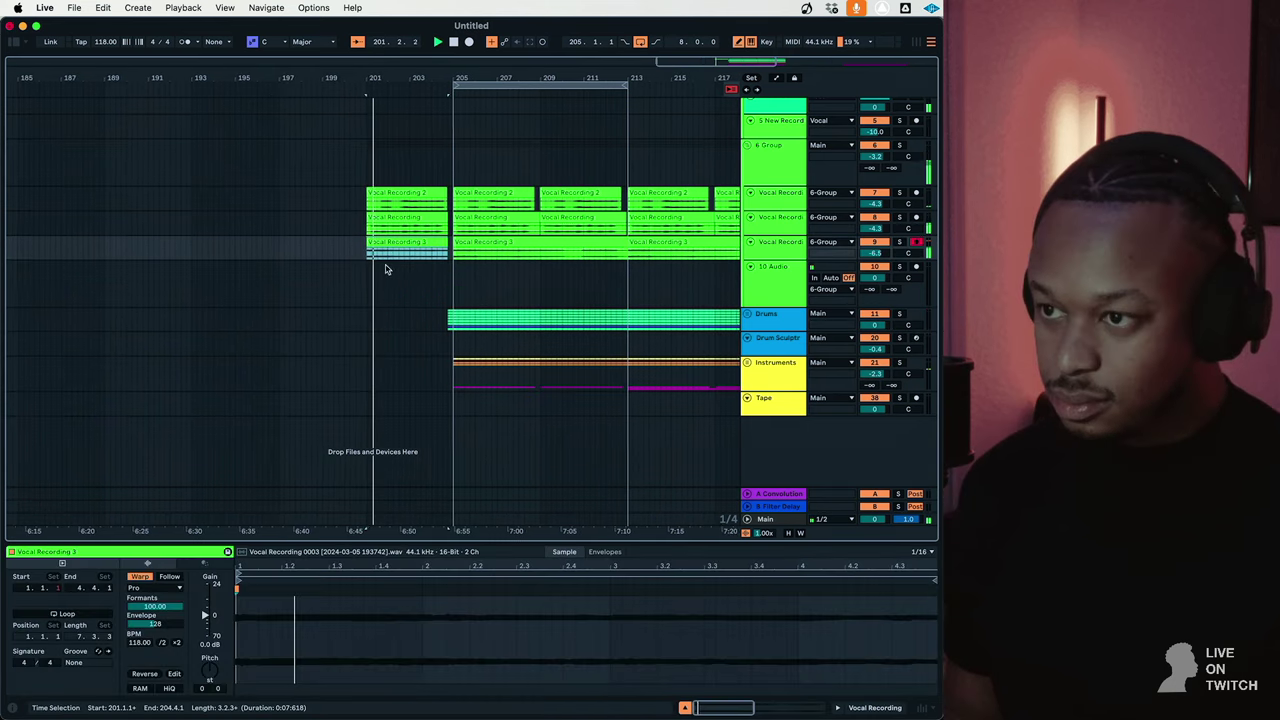
drag(781, 260, 780, 316)
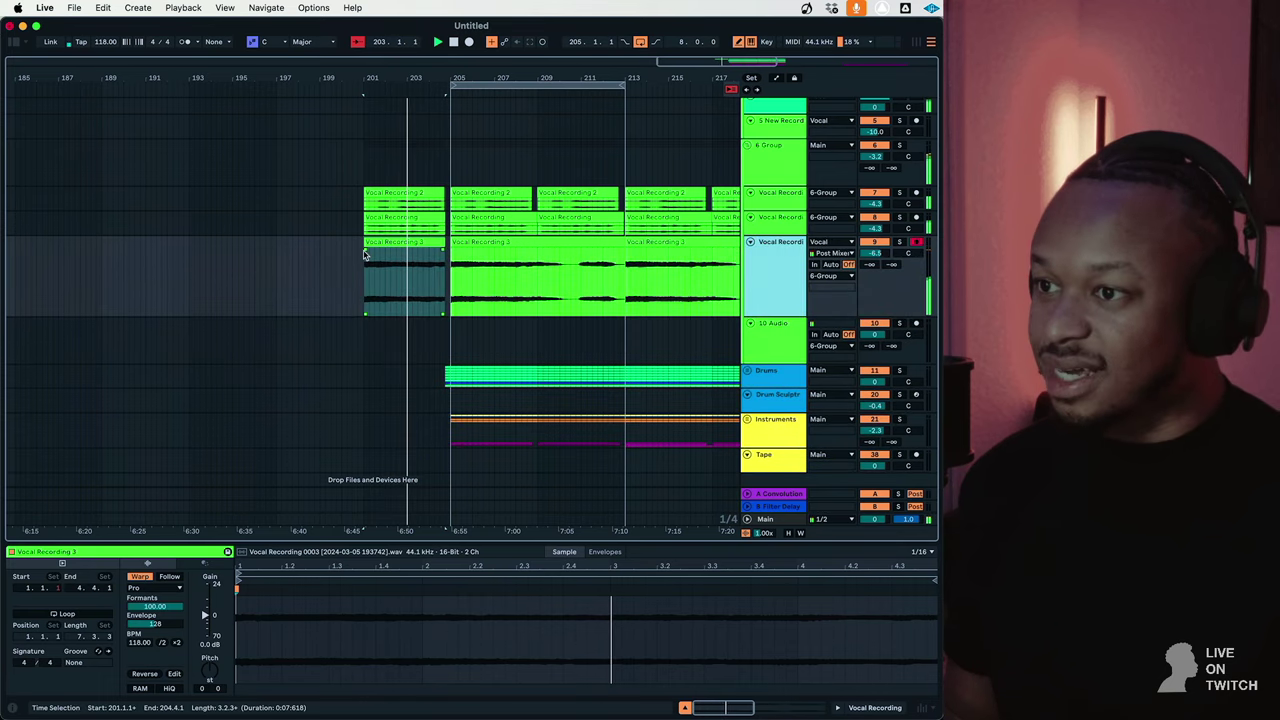
drag(365, 251, 441, 249)
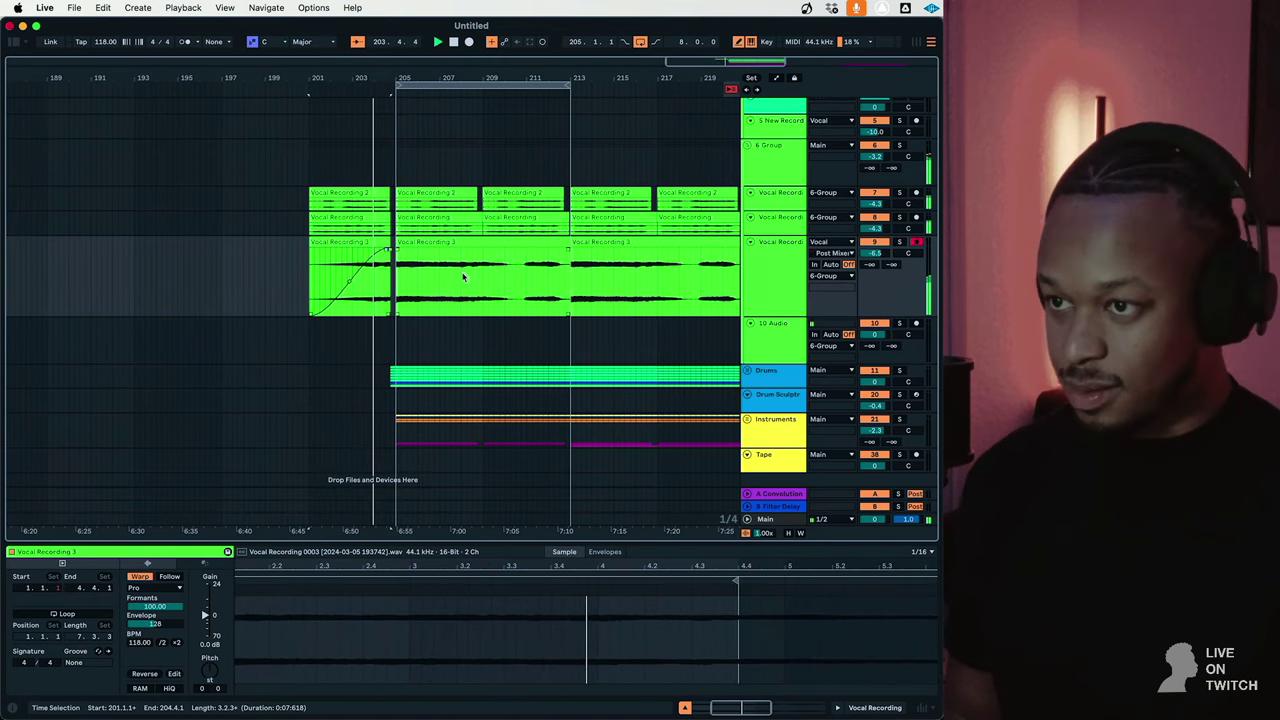
Deactivate the clips of all three vocal takes in bars 205–213.
click(447, 241)
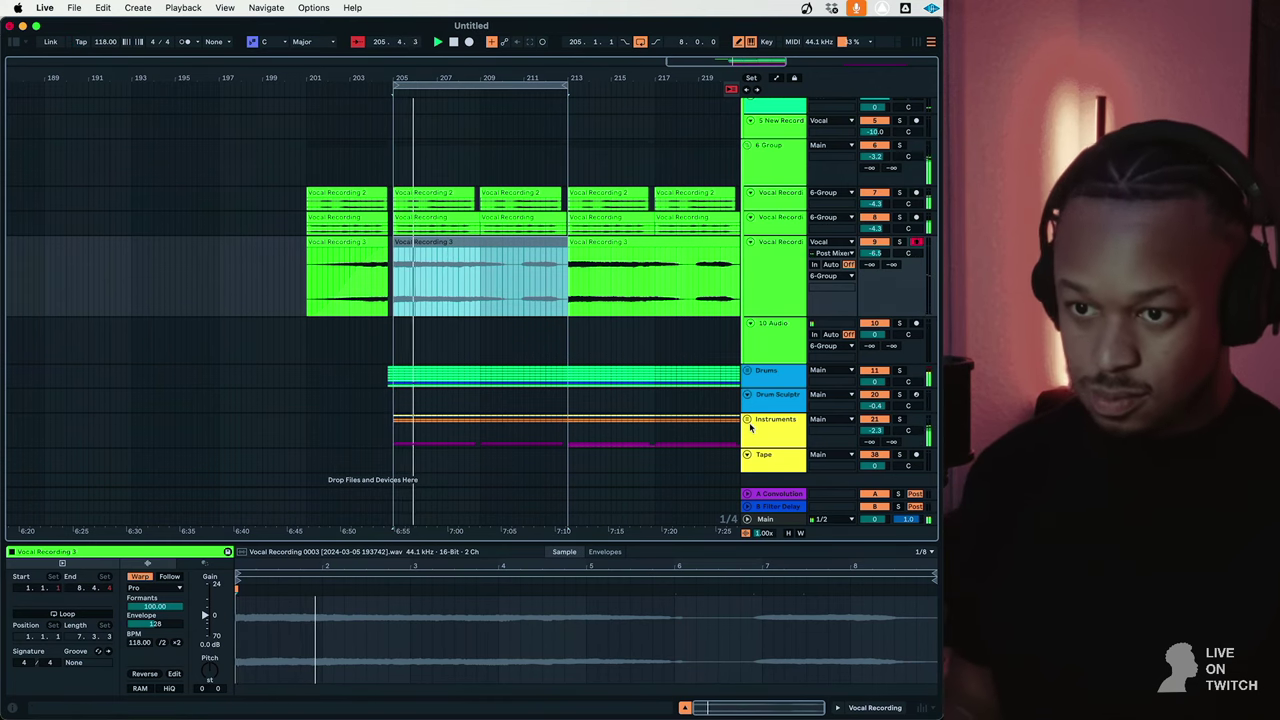
click(460, 219)
shift+click(516, 197)
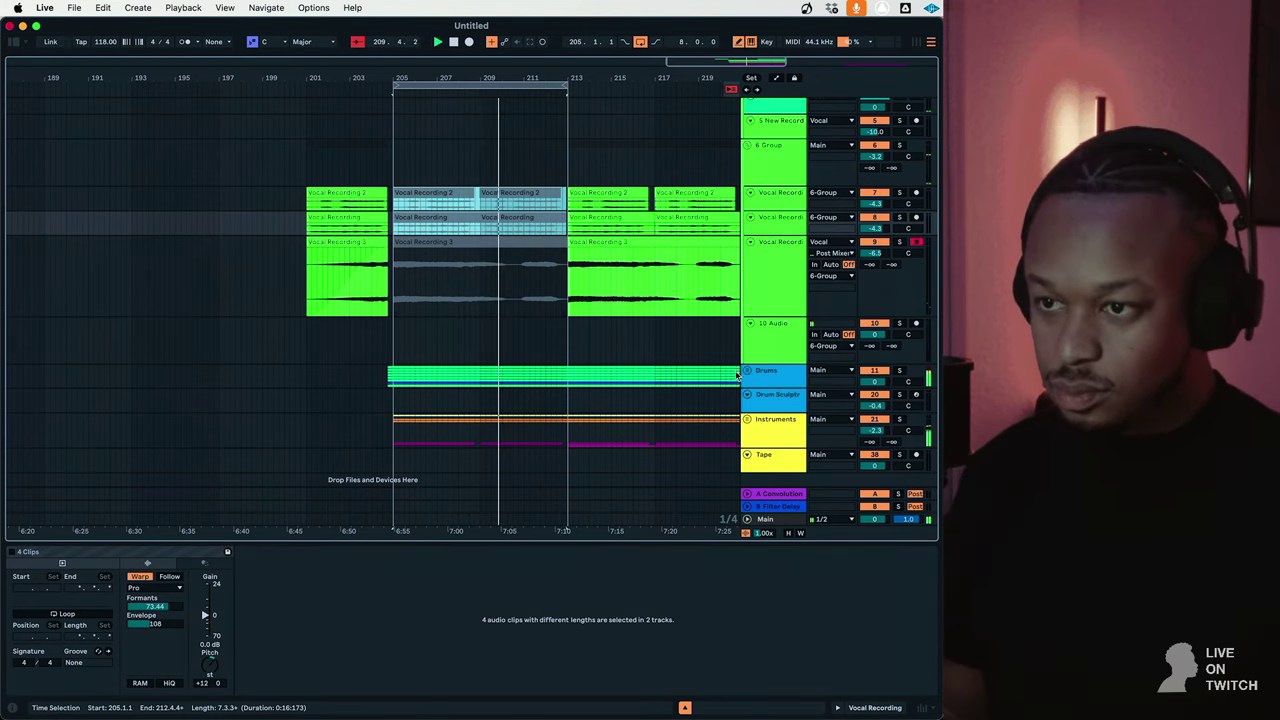
scroll(558, 236, right, 3)
scroll(562, 234, down, 1)
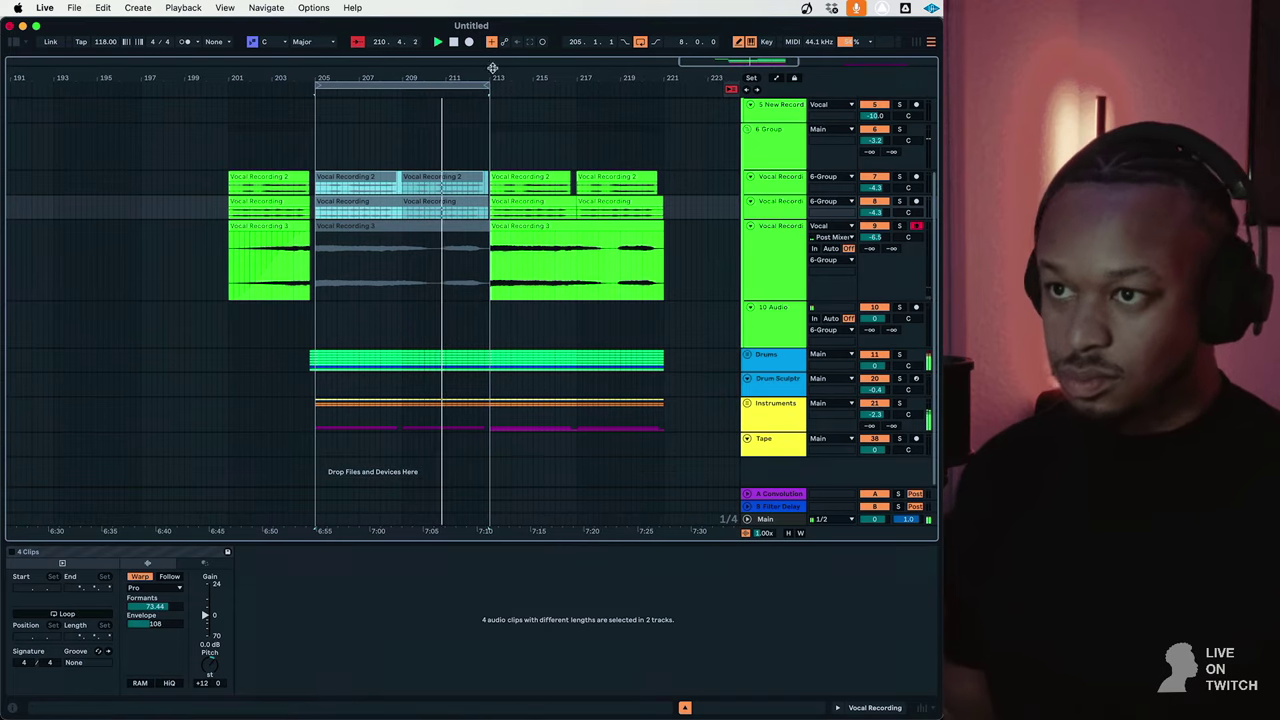
key(0)
Duplicate the whole 16-bar section at bars 205–221 across all tracks and place the loop over the copy at bars 221–237.
drag(487, 84, 663, 86)
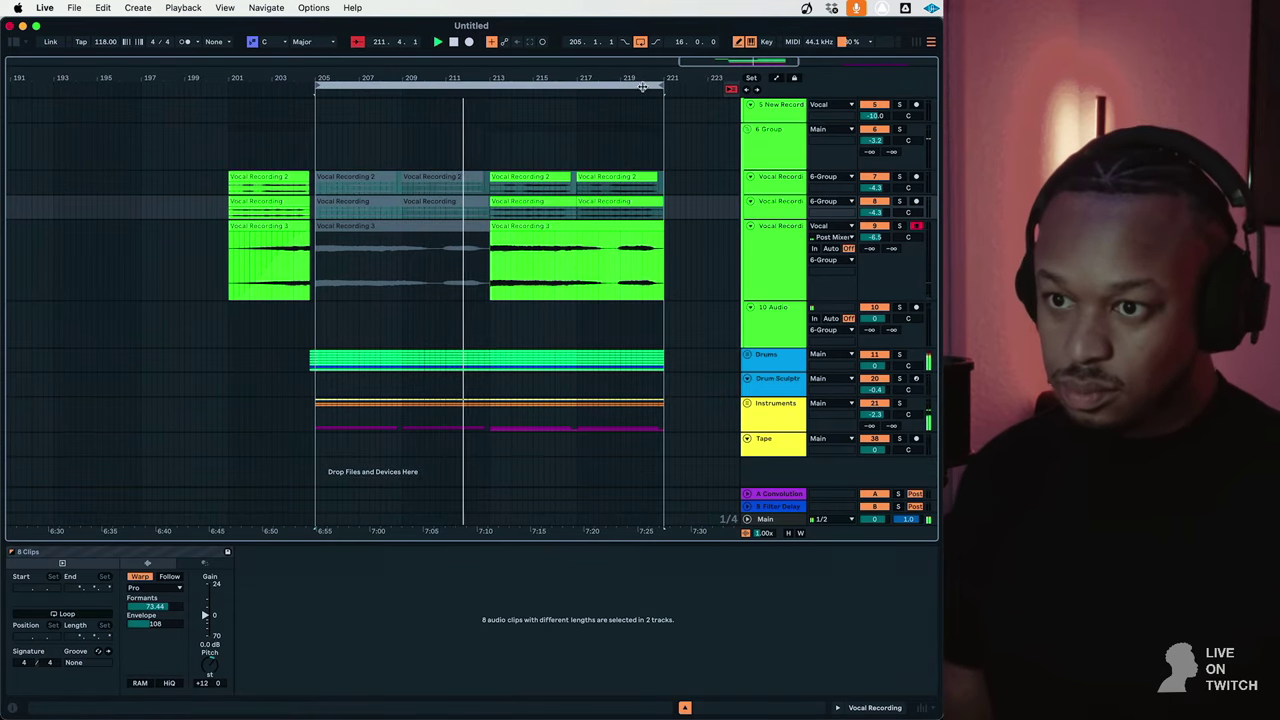
click(748, 404)
scroll(757, 407, down, 4)
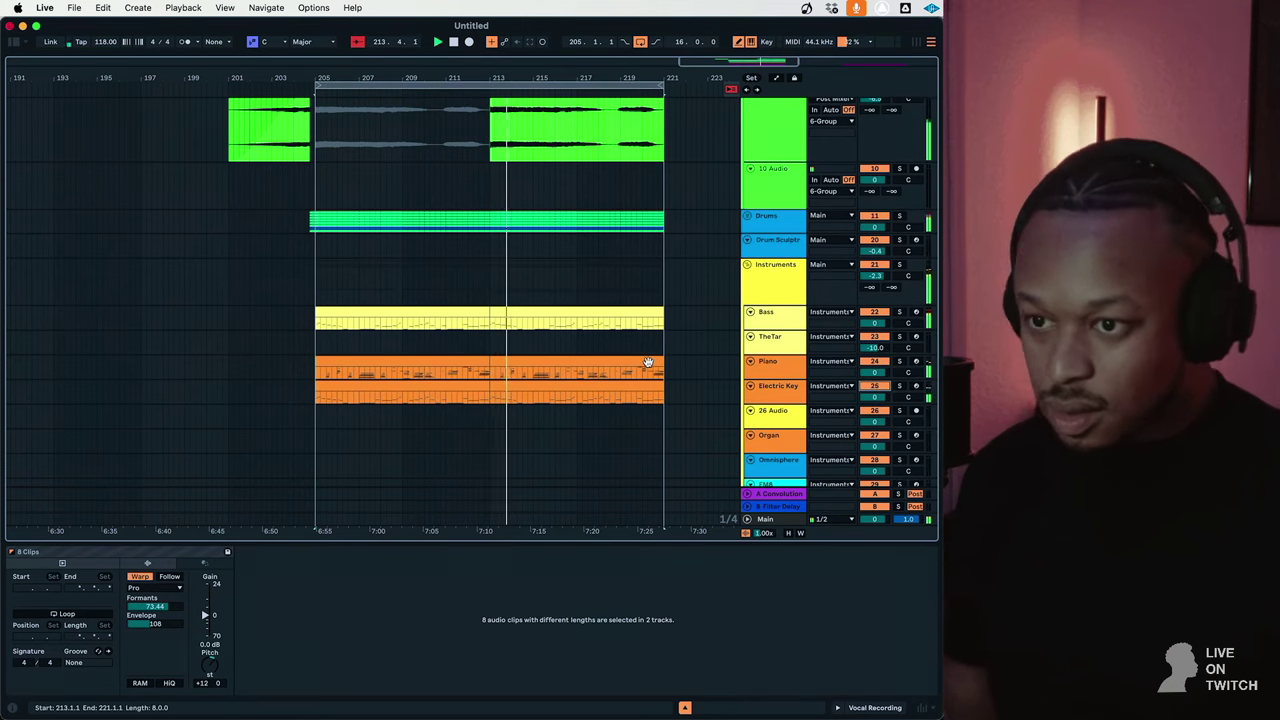
scroll(651, 360, down, 7)
scroll(419, 205, up, 5)
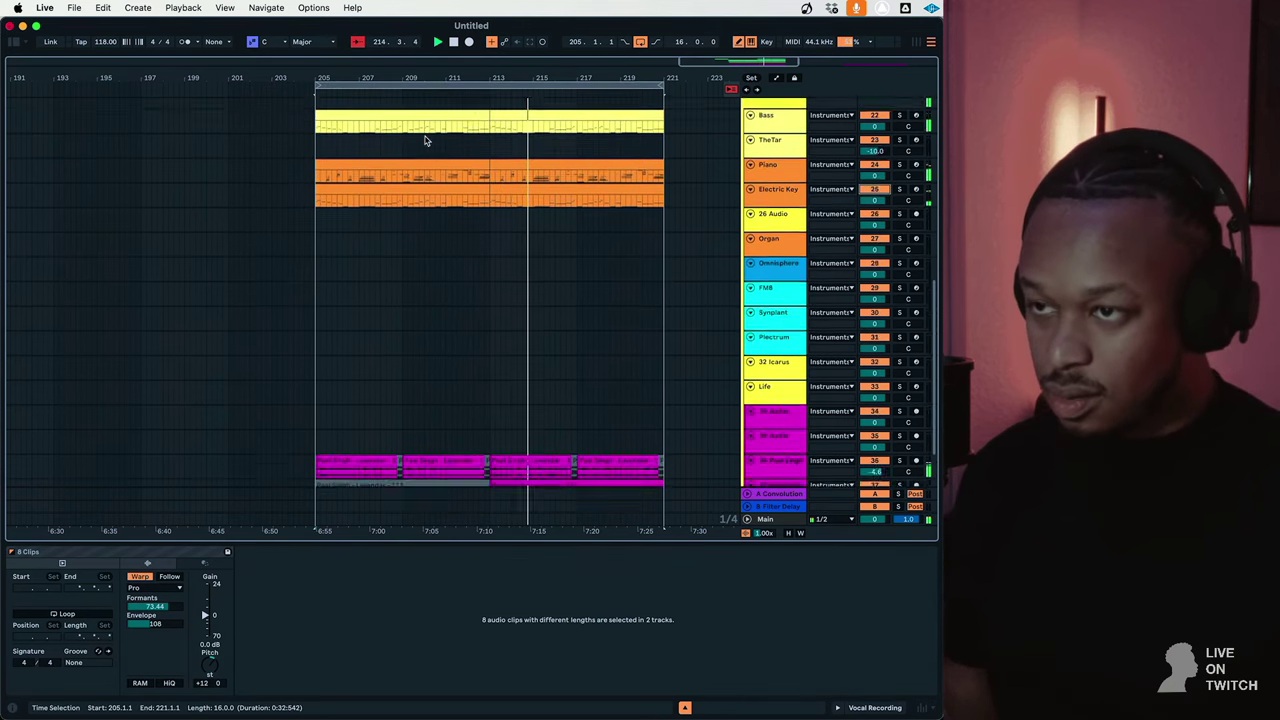
click(460, 82)
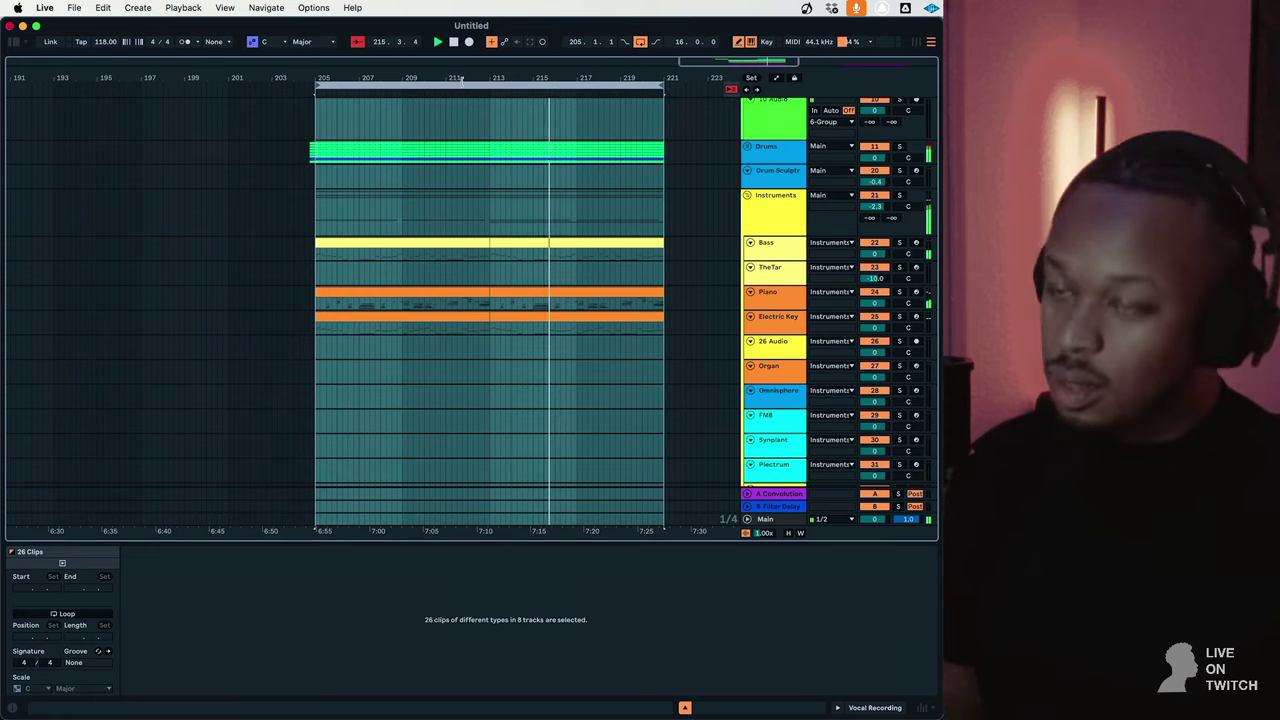
key(super+d)
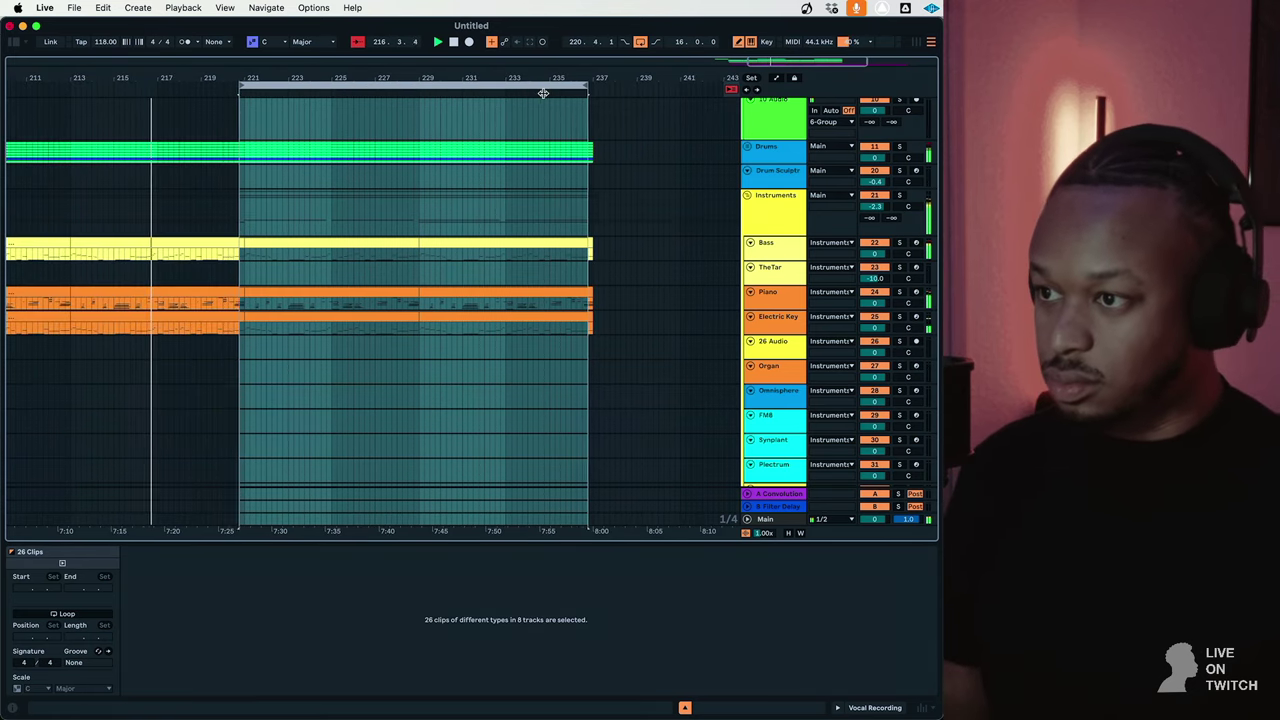
drag(543, 93, 505, 87)
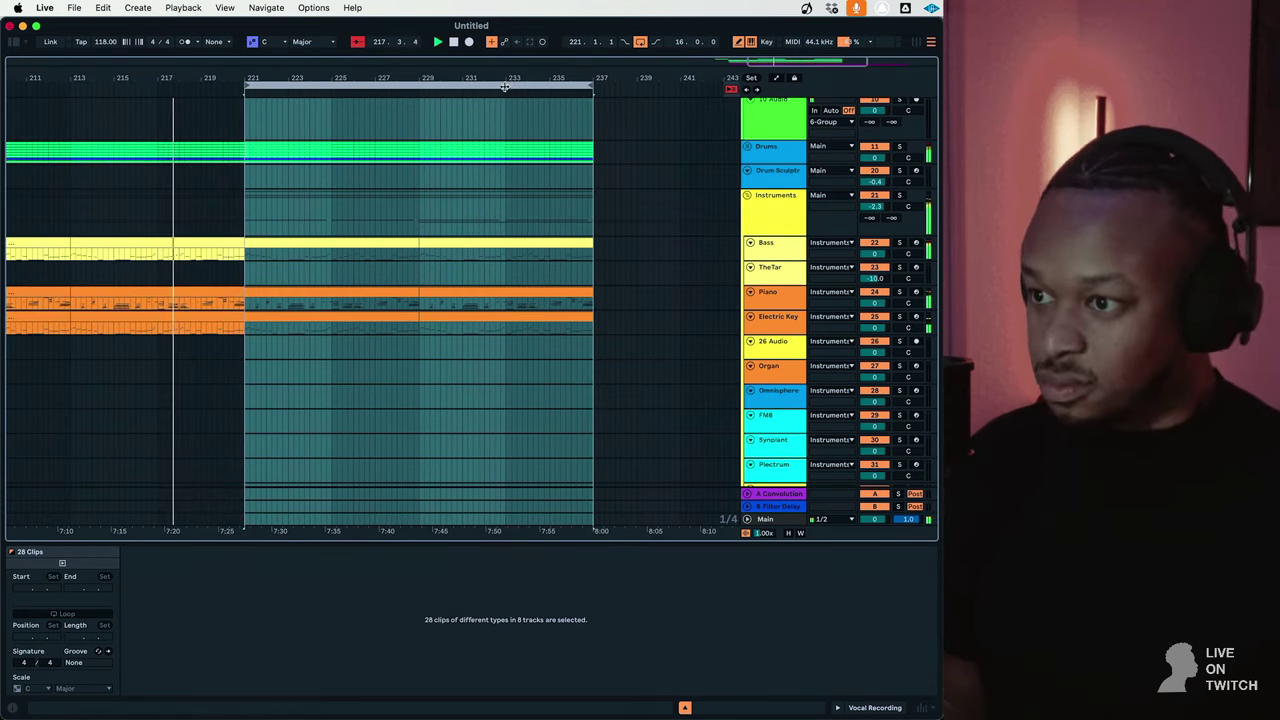
Deactivate the two Lavendar clips on track 36 in bars 221–229 and reactivate the third vocal take's clip over the same bars.
scroll(443, 243, down, 7)
click(320, 396)
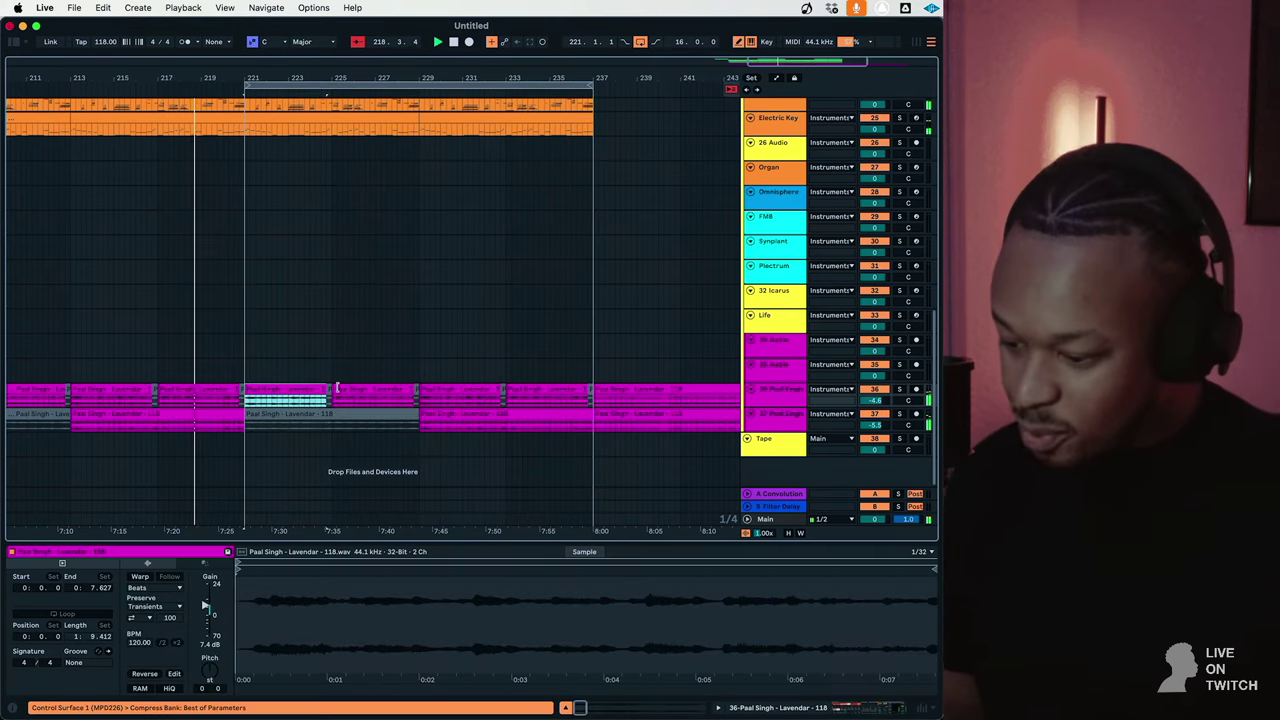
click(374, 376)
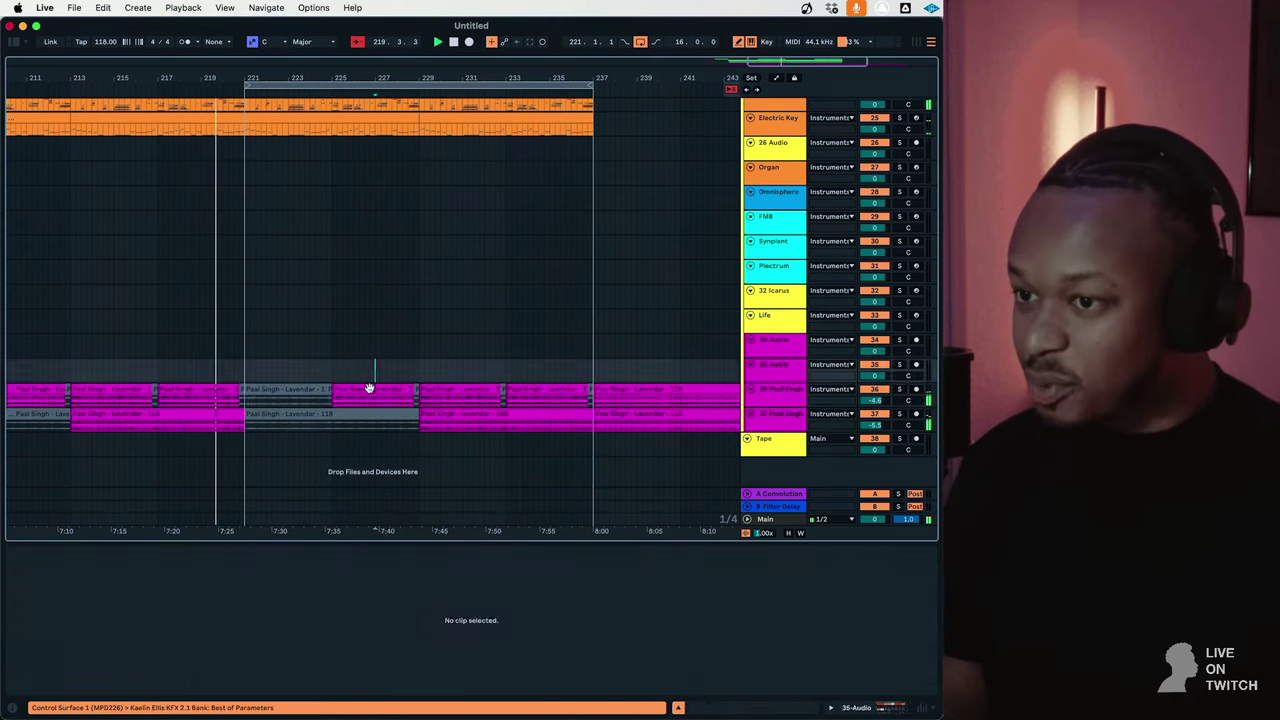
click(369, 388)
key(0)
scroll(369, 388, left, 4)
scroll(369, 388, right, 2)
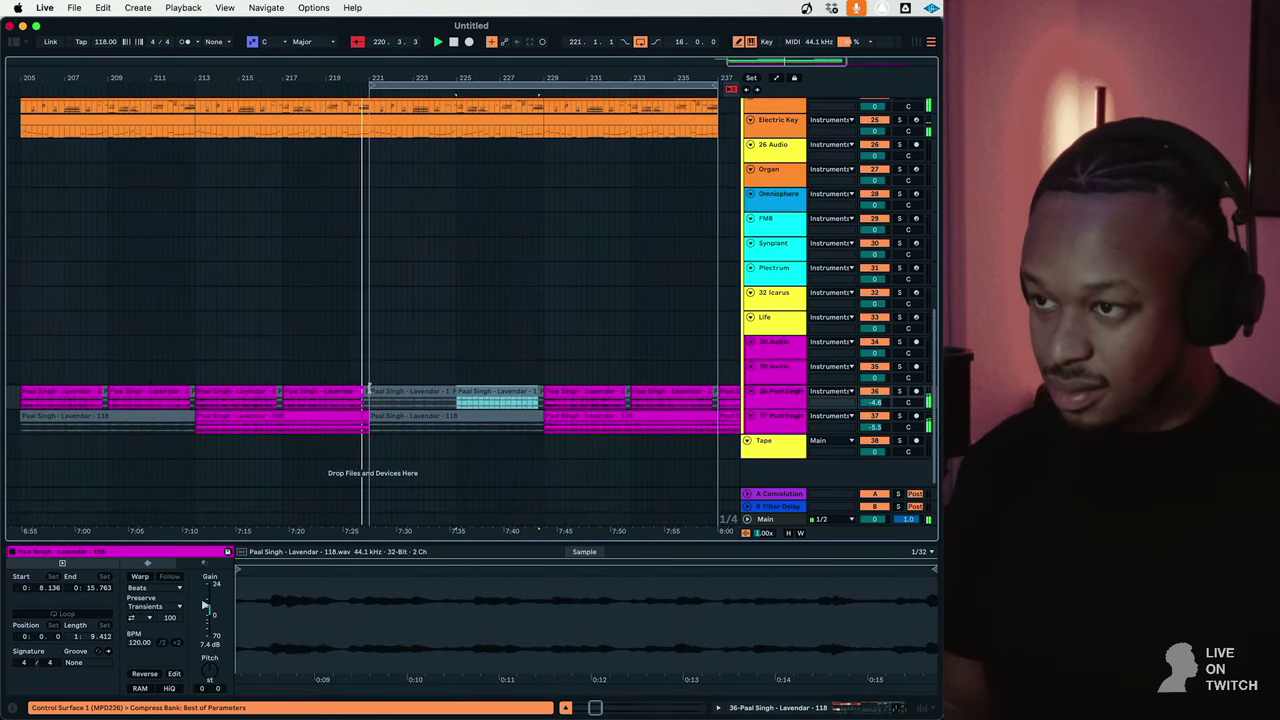
scroll(433, 251, up, 10)
click(445, 212)
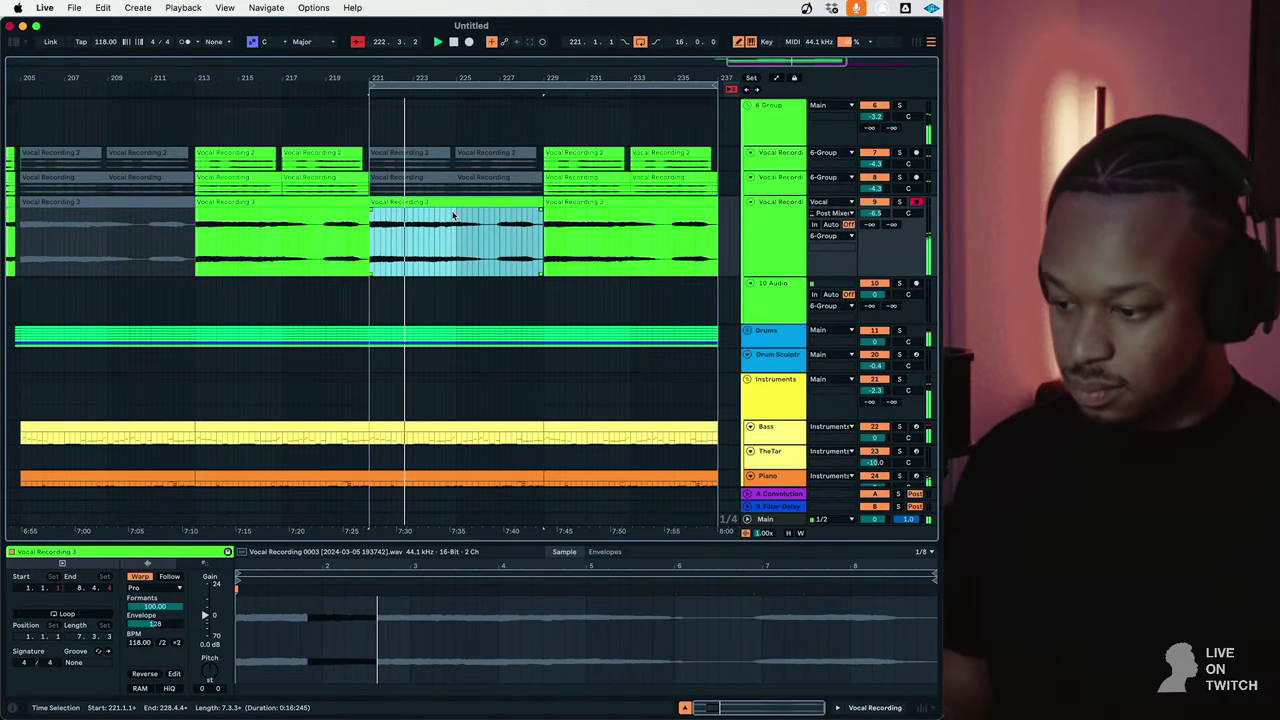
Duplicate the Electric Key track in the Instruments group together with its clips.
scroll(453, 215, down, 3)
scroll(453, 215, left, 2)
drag(743, 57, 727, 25)
scroll(674, 289, up, 1)
scroll(674, 289, down, 5)
scroll(637, 283, down, 1)
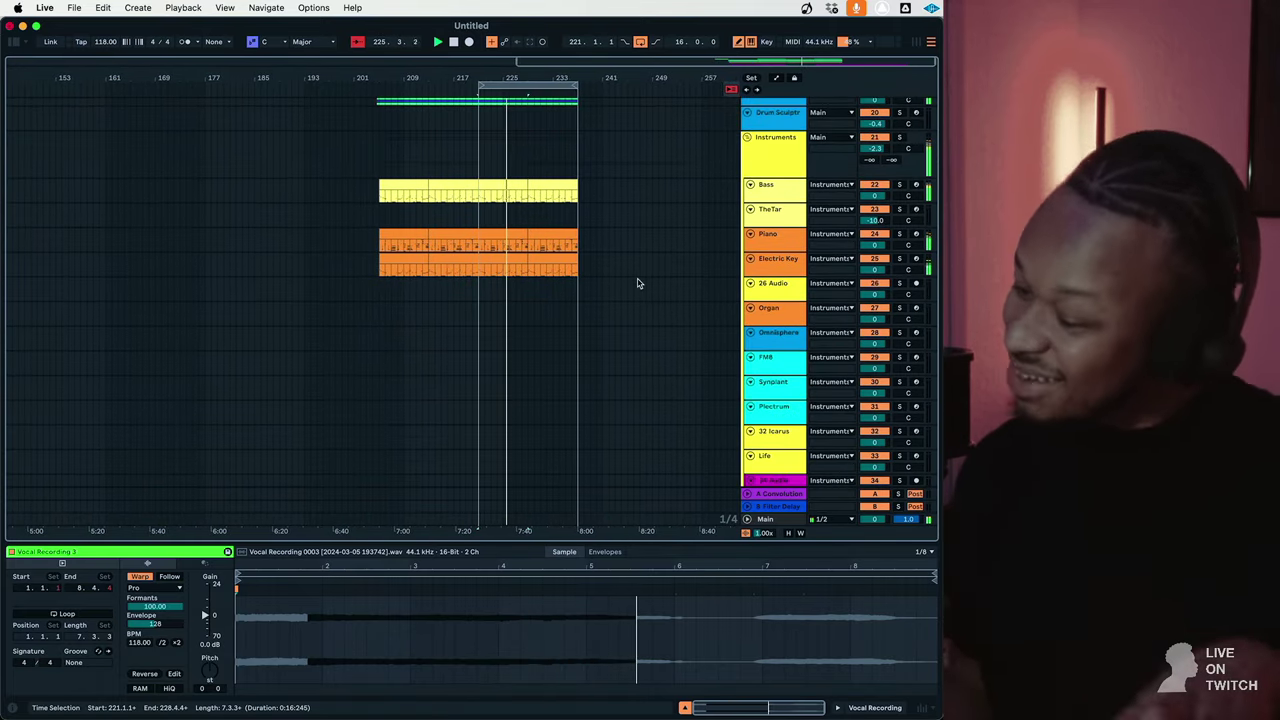
click(790, 262)
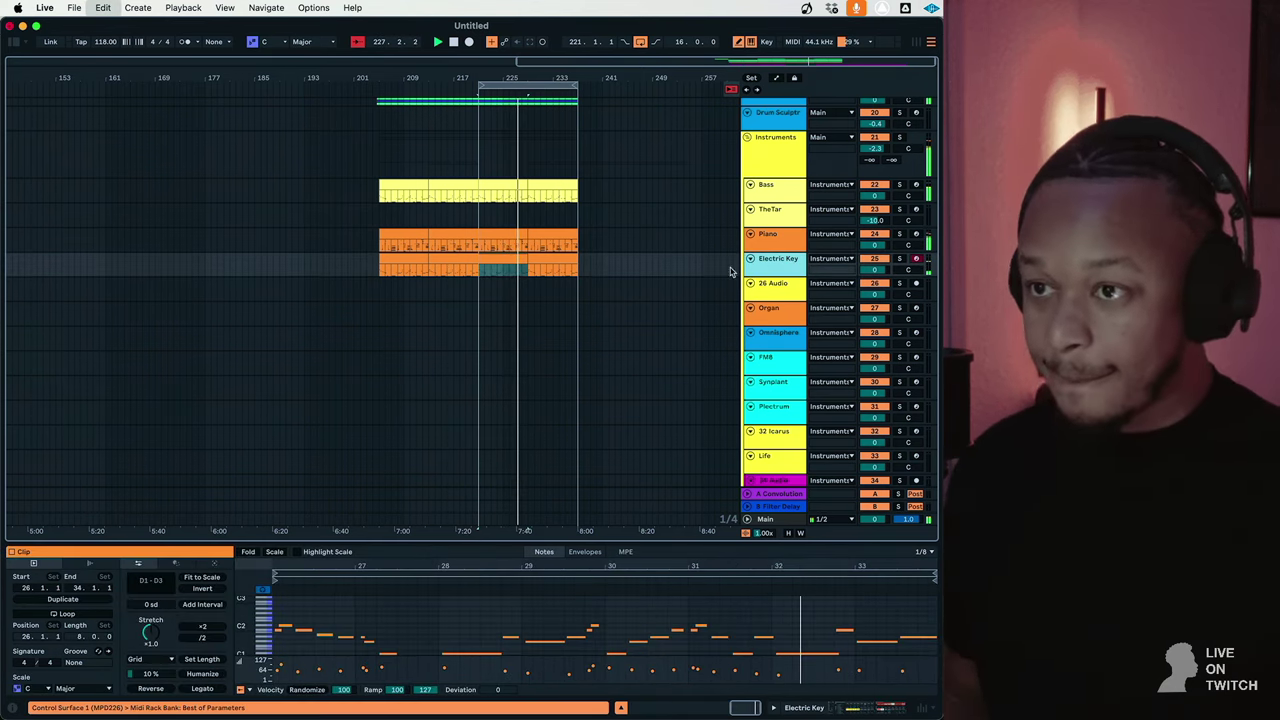
key(super+d)
Set the loop to bars 221–229 and deactivate the Piano clip in that range.
click(496, 238)
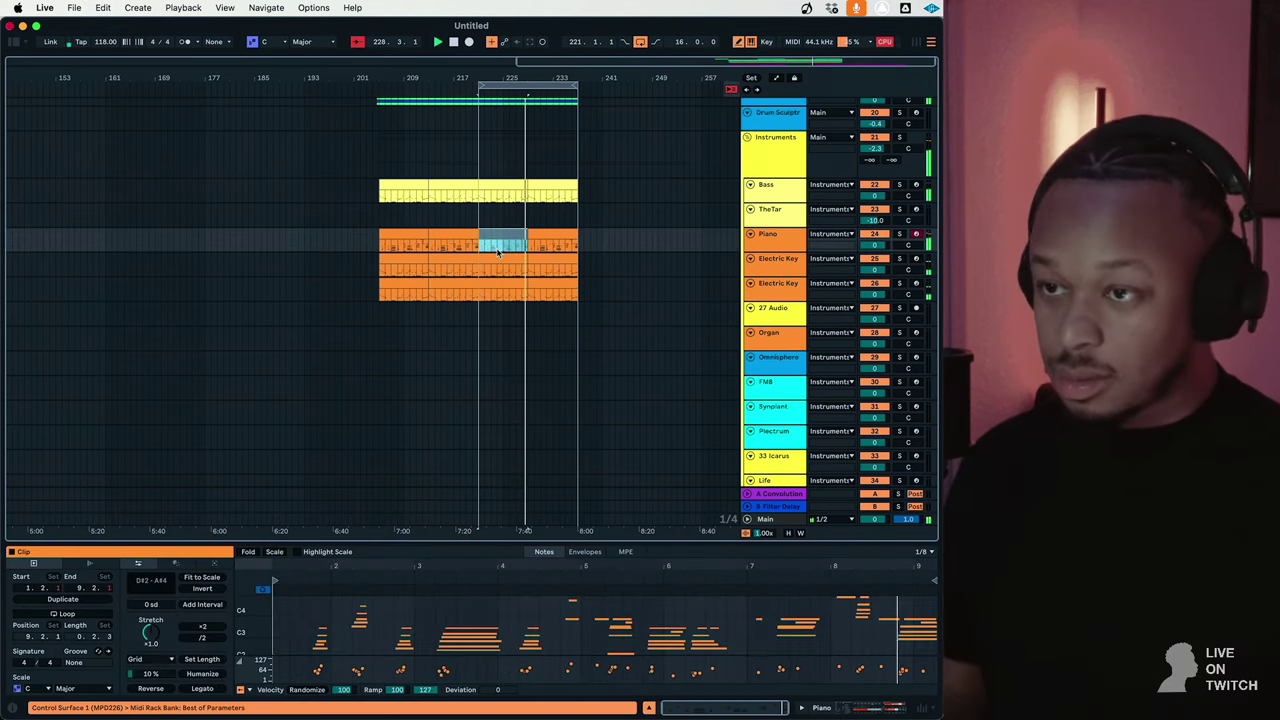
key(space)
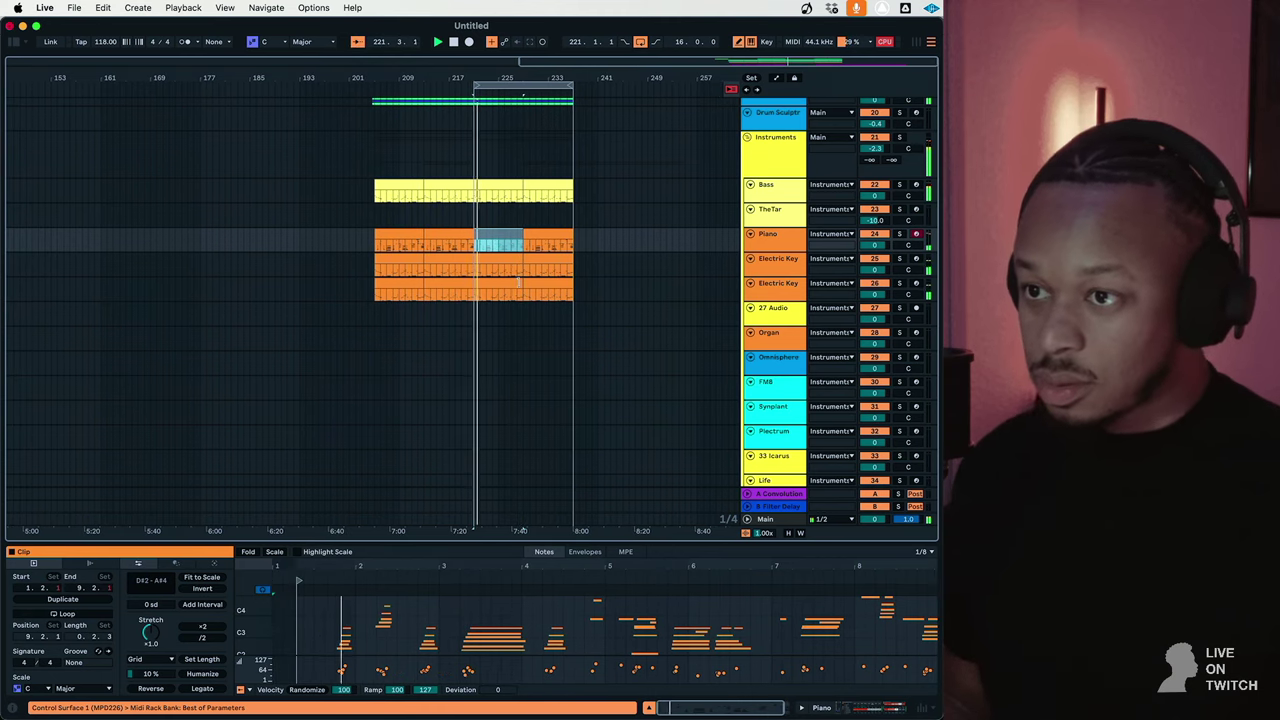
right_click(545, 240)
click(546, 396)
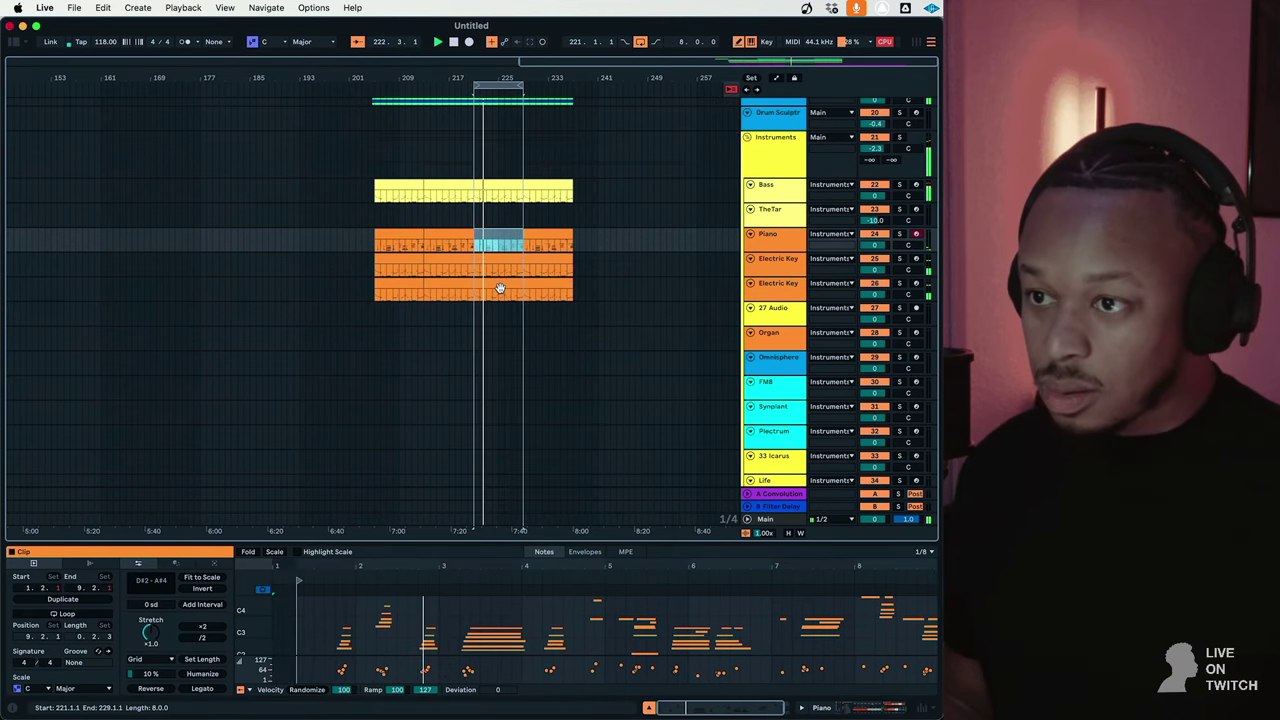
key(Down)
key(Down)
On the duplicated Electric Key track, set the instrument's Decay to 60.0 s and Drive to 0.79 %, and select its clip at bars 221–229.
click(756, 290)
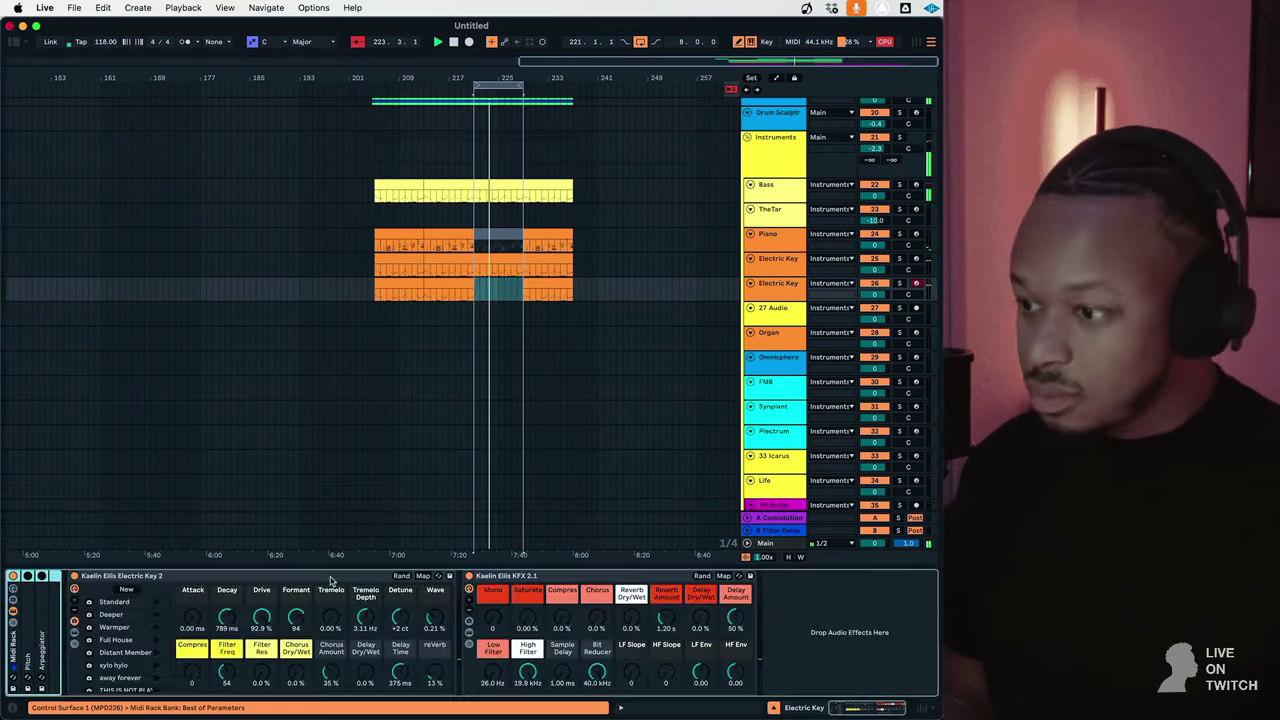
drag(261, 617, 261, 700)
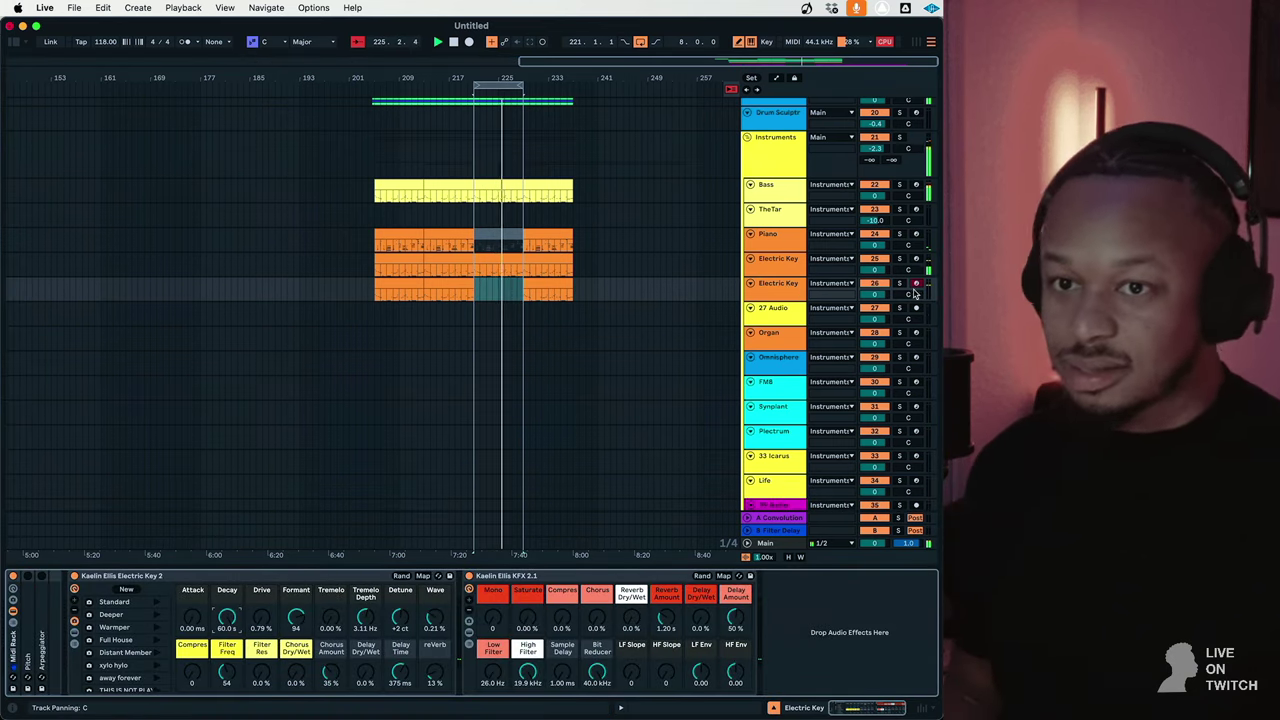
click(513, 288)
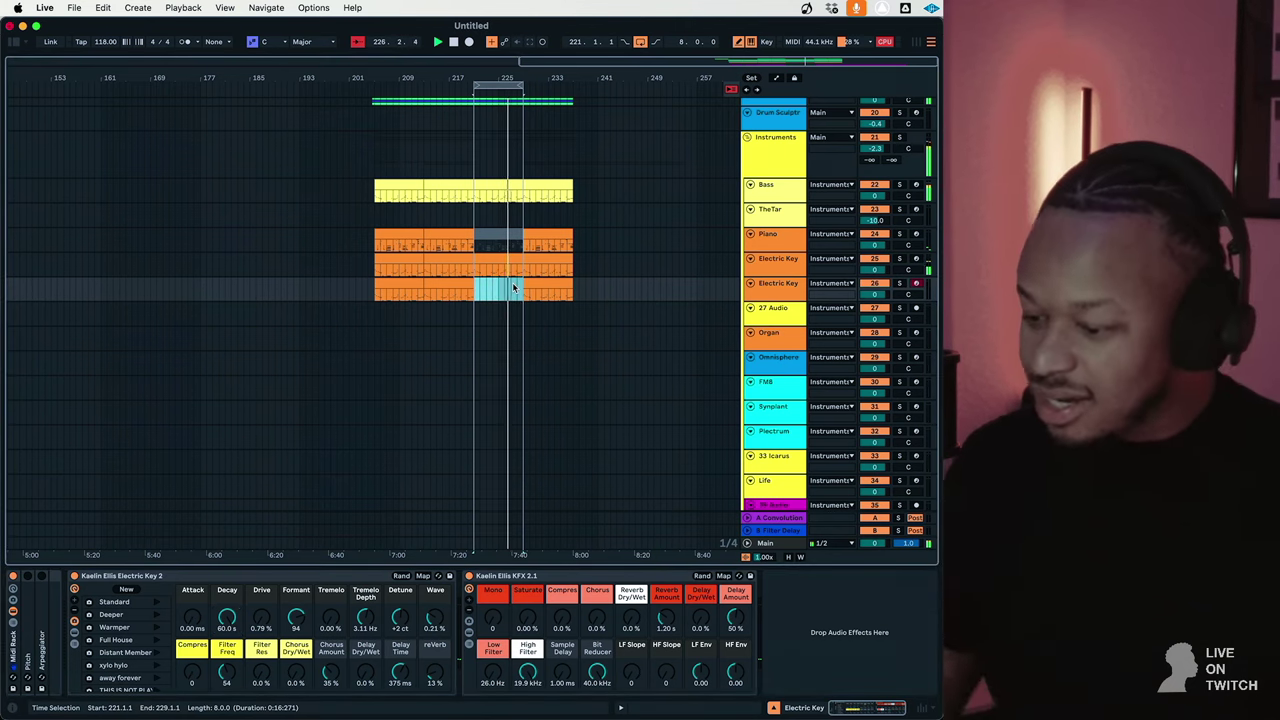